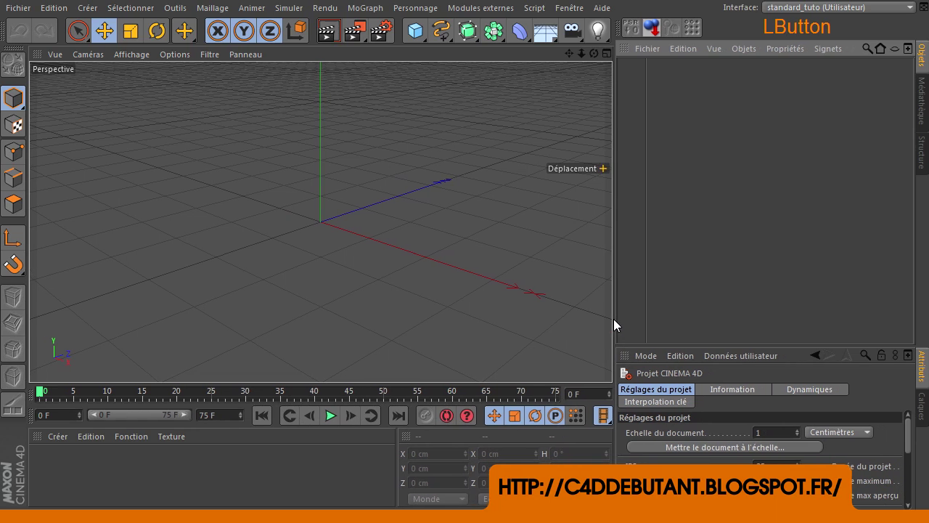
Enlarge the Attributes manager by raising the divider between it and the Objects manager
{"action": "left_click_drag", "start_coordinate": [646, 350], "coordinate": [766, 204]}
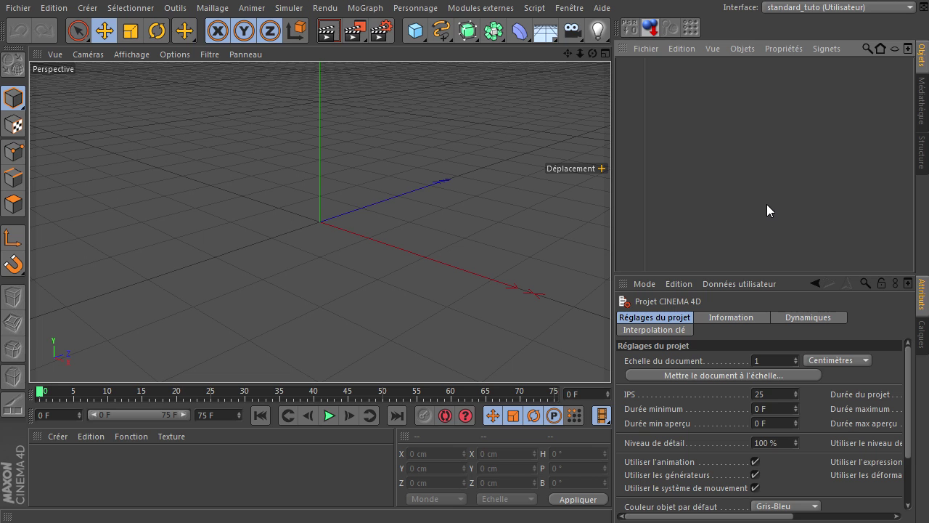
{"action": "left_click", "coordinate": [312, 274]}
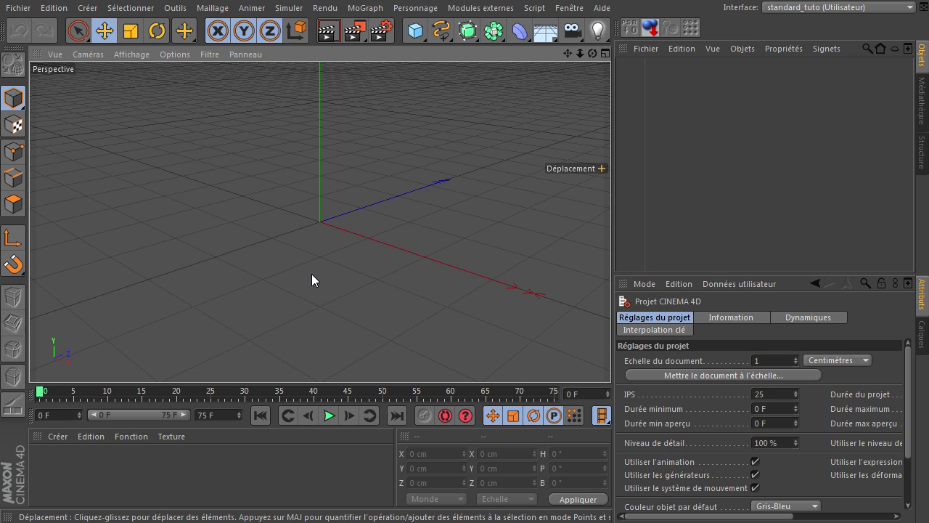
{"action": "left_click", "coordinate": [928, 313]}
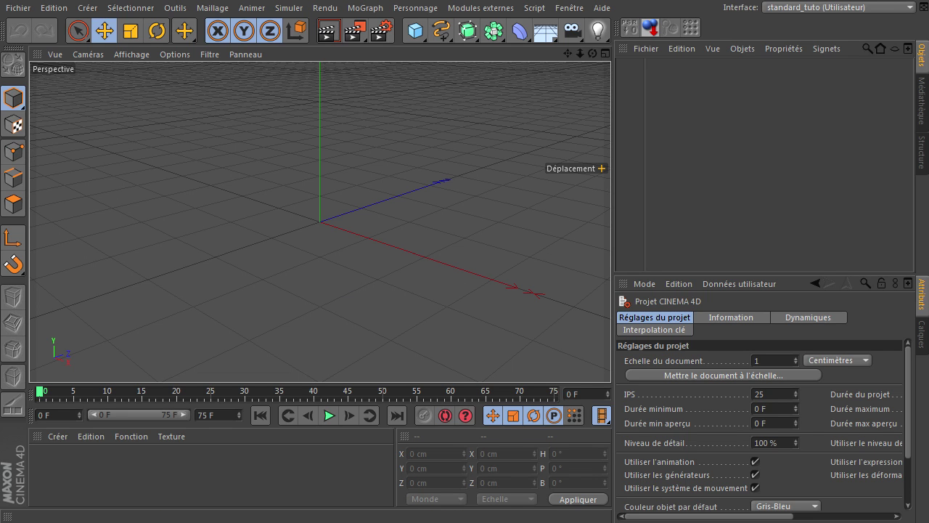
{"action": "left_click", "coordinate": [778, 165]}
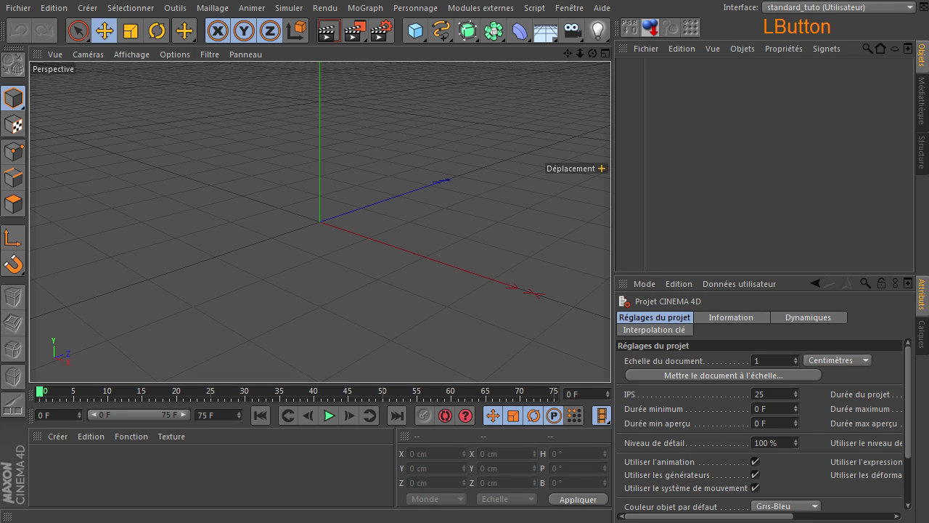
{"action": "left_click", "coordinate": [778, 166]}
{"action": "left_click", "coordinate": [778, 166]}
{"action": "left_click", "coordinate": [372, 219]}
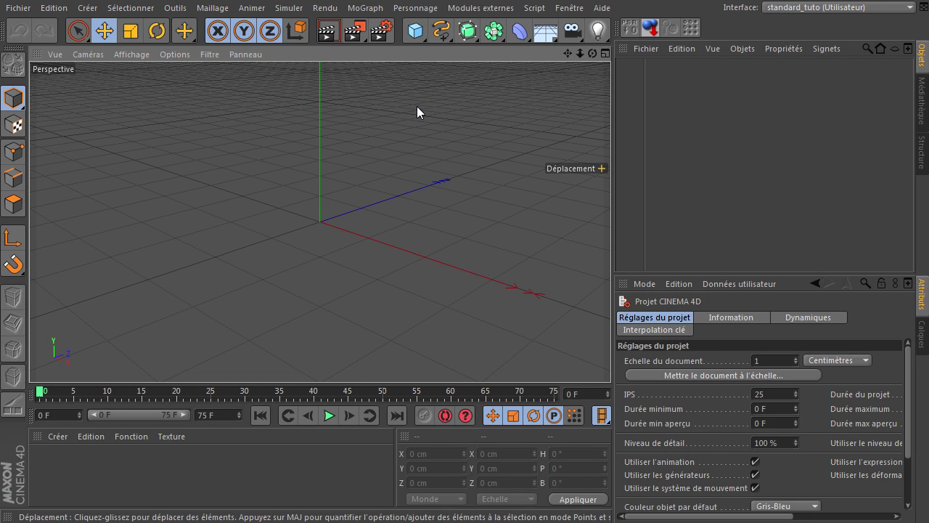
Add a 200 cm cube at the origin and convert it to an editable polygon object
{"action": "left_click", "coordinate": [415, 31]}
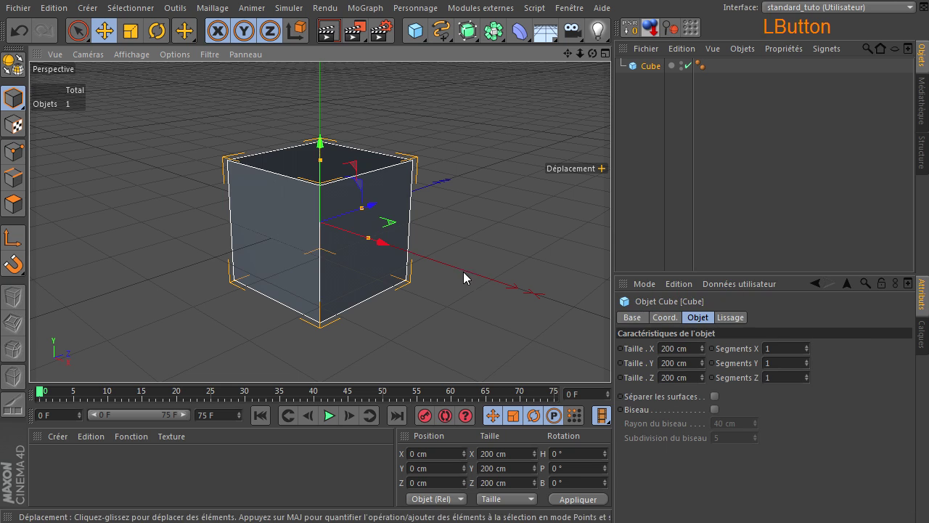
{"action": "left_click", "coordinate": [13, 64]}
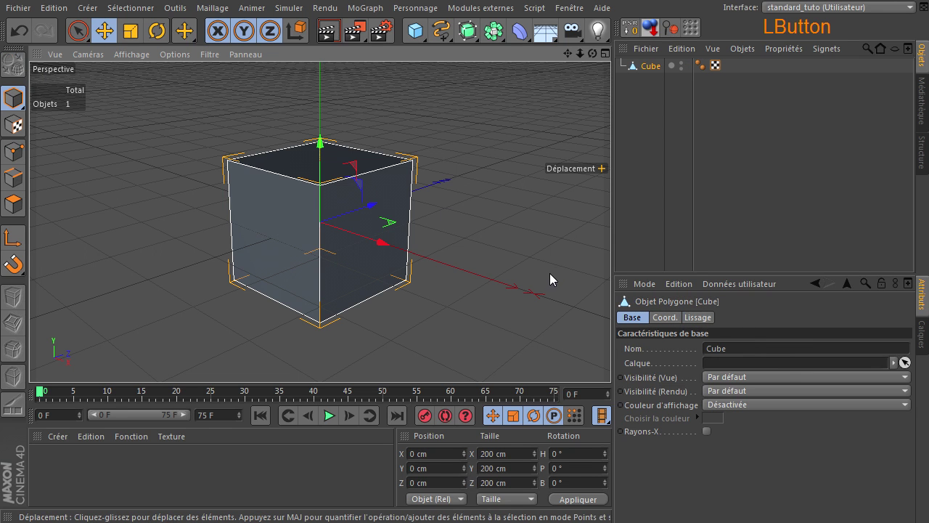
{"action": "scroll", "coordinate": [464, 218], "scroll_direction": "down", "scroll_amount": 5}
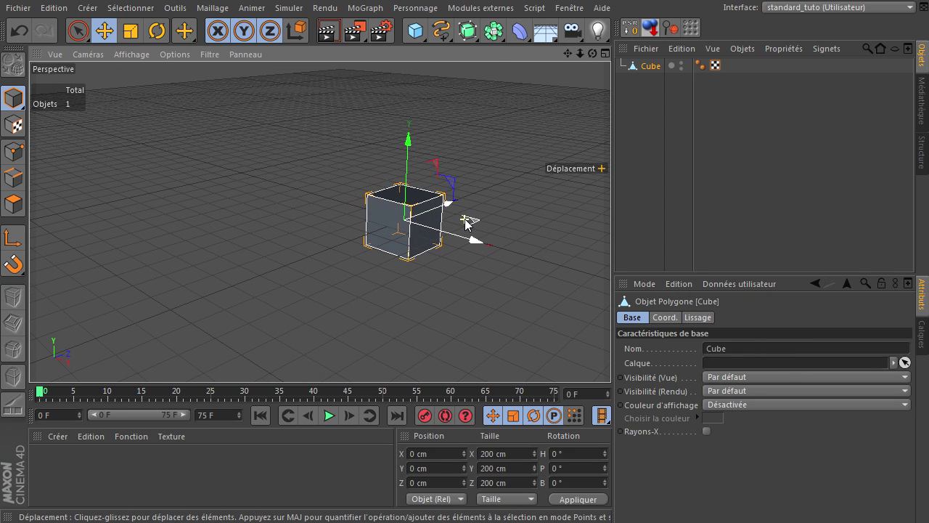
{"action": "left_click_drag", "start_coordinate": [567, 53], "coordinate": [199, 224]}
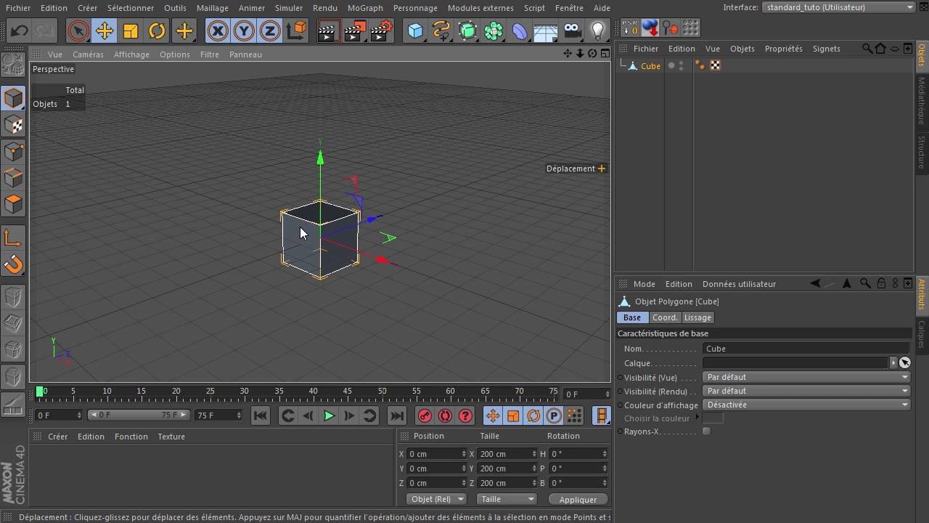
Create two new materials and disable the Spécularité channel on both
{"action": "double_click", "coordinate": [232, 487]}
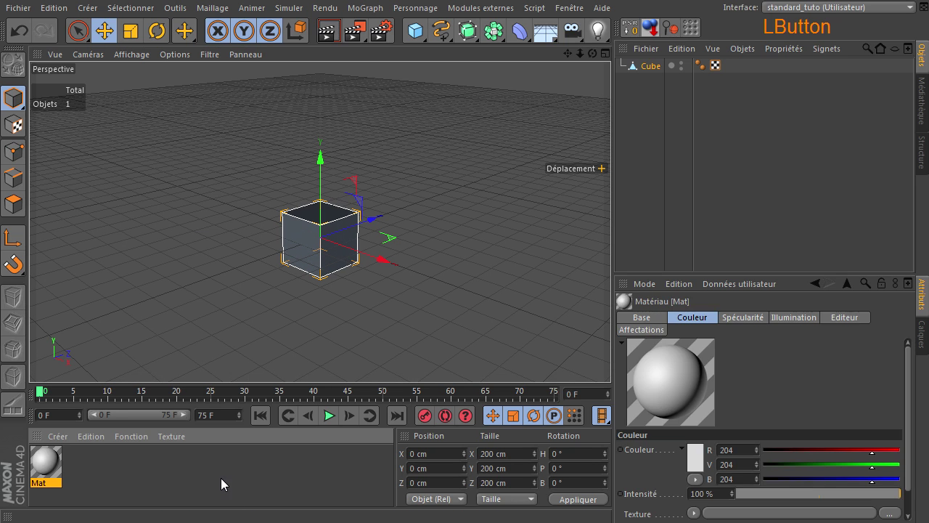
{"action": "double_click", "coordinate": [221, 478]}
{"action": "left_click", "coordinate": [88, 468], "text": "shift"}
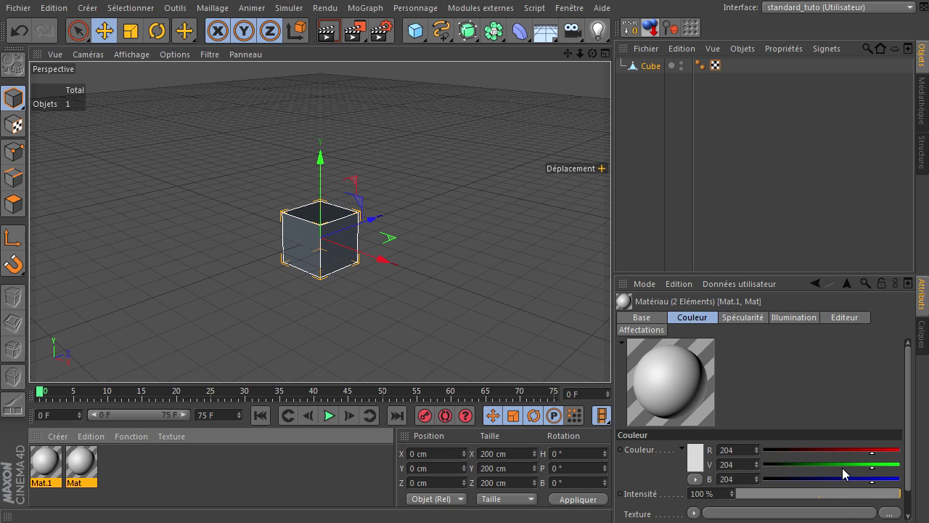
{"action": "left_click", "coordinate": [651, 318]}
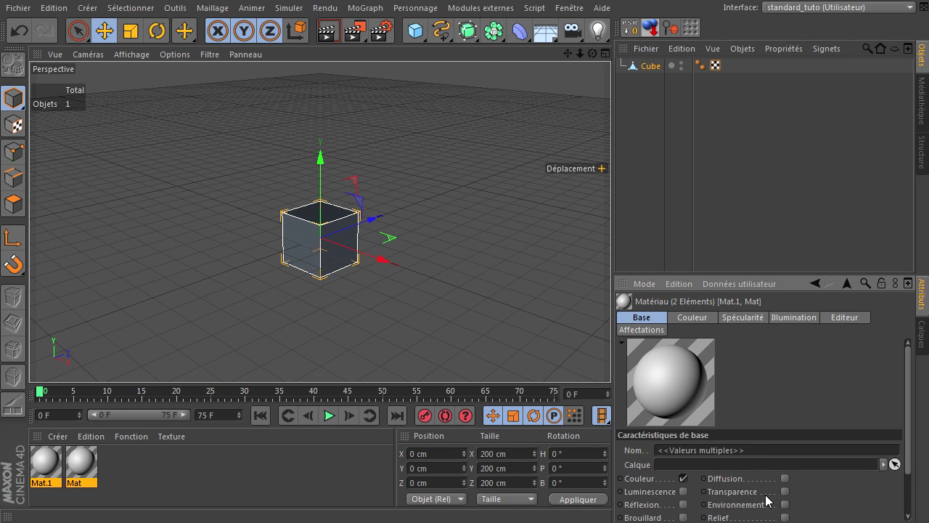
{"action": "left_click_drag", "start_coordinate": [907, 436], "coordinate": [908, 484]}
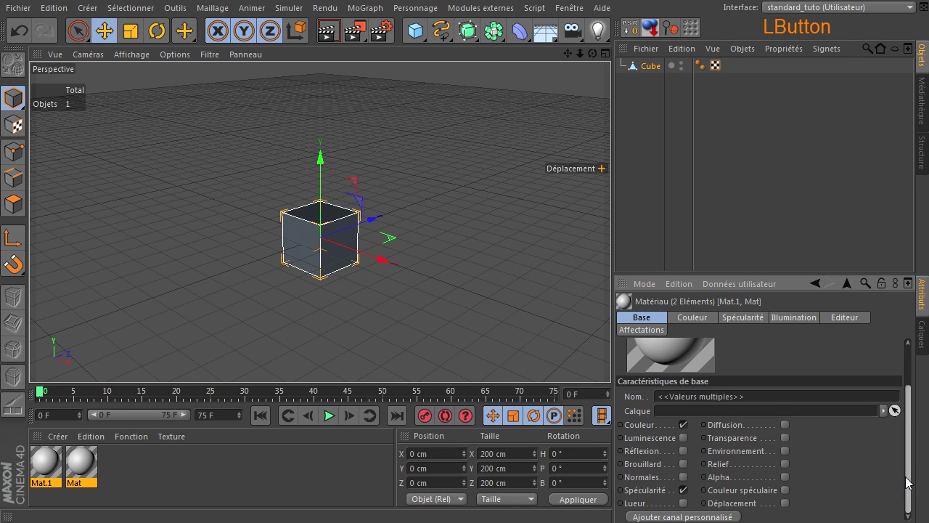
{"action": "left_click", "coordinate": [683, 489]}
{"action": "scroll", "coordinate": [832, 404], "scroll_direction": "up", "scroll_amount": 2}
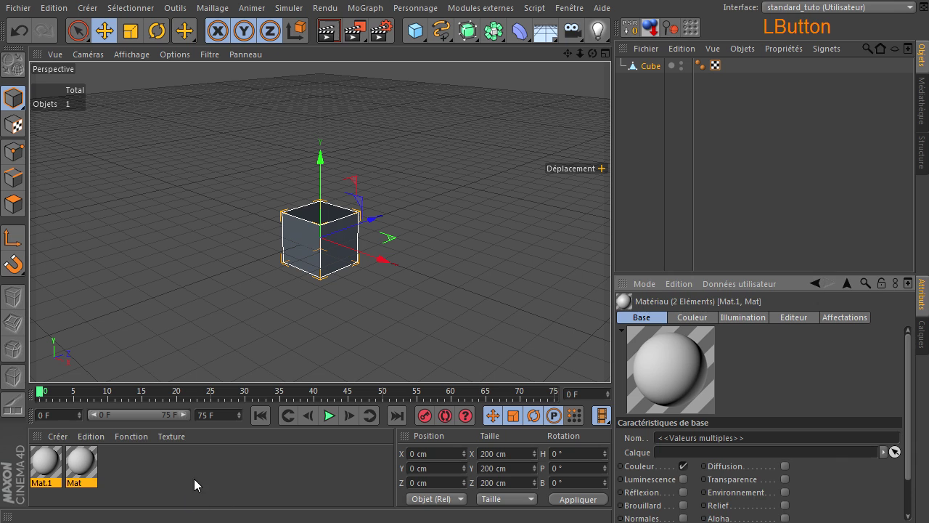
Set the colour of the material Mat to blue, R 37, V 158, B 202
{"action": "double_click", "coordinate": [86, 467]}
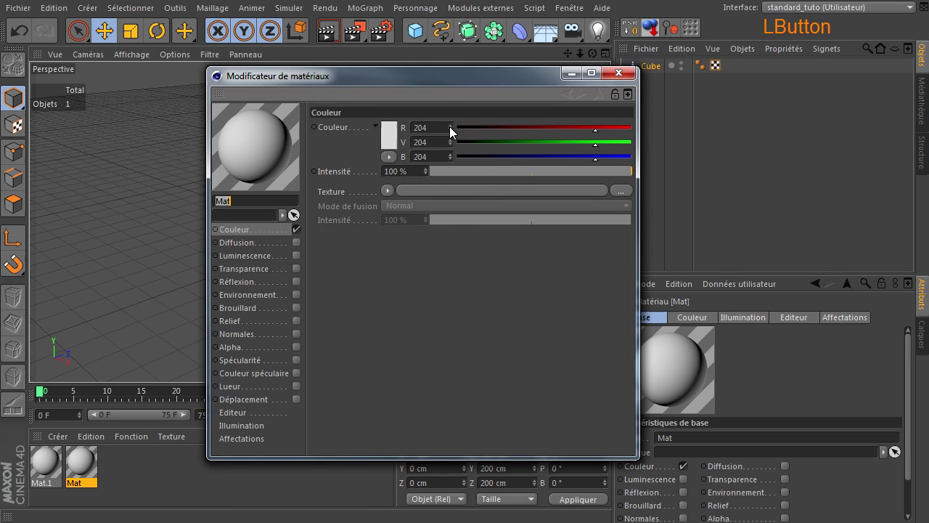
{"action": "left_click", "coordinate": [389, 134]}
{"action": "left_click", "coordinate": [426, 77]}
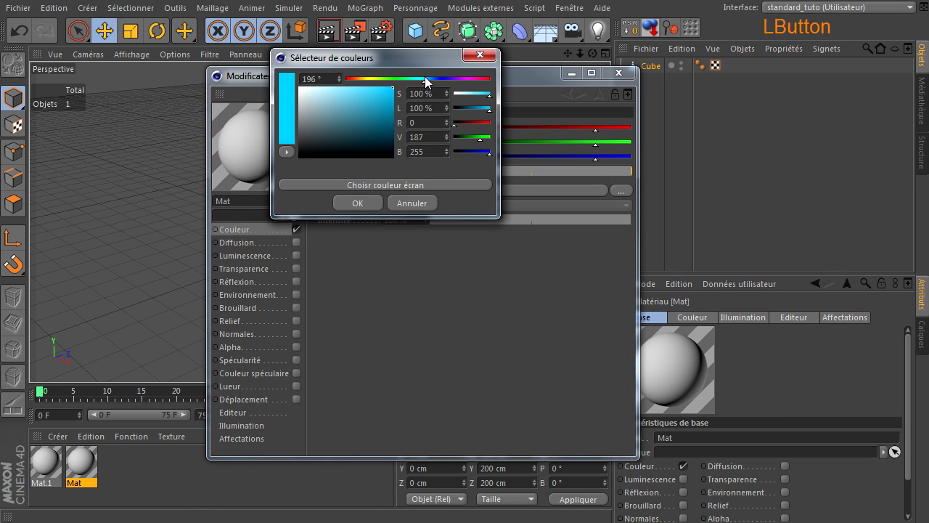
{"action": "mouse_move", "coordinate": [383, 112]}
{"action": "left_mouse_down"}
{"action": "mouse_move", "coordinate": [396, 116]}
{"action": "mouse_move", "coordinate": [376, 102]}
{"action": "left_mouse_up"}
{"action": "left_click", "coordinate": [349, 205]}
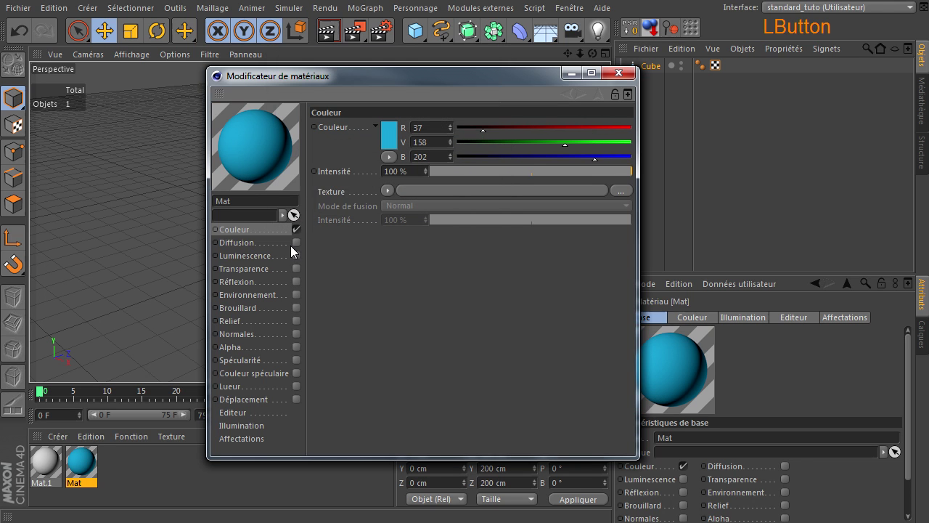
Set the colour of the material Mat.1 to orange and close the material editor
{"action": "left_click", "coordinate": [49, 467]}
{"action": "left_click", "coordinate": [387, 135]}
{"action": "left_click", "coordinate": [382, 104]}
{"action": "left_click", "coordinate": [361, 81]}
{"action": "left_click_drag", "start_coordinate": [386, 98], "coordinate": [392, 92]}
{"action": "left_click", "coordinate": [354, 206]}
{"action": "left_click", "coordinate": [618, 74]}
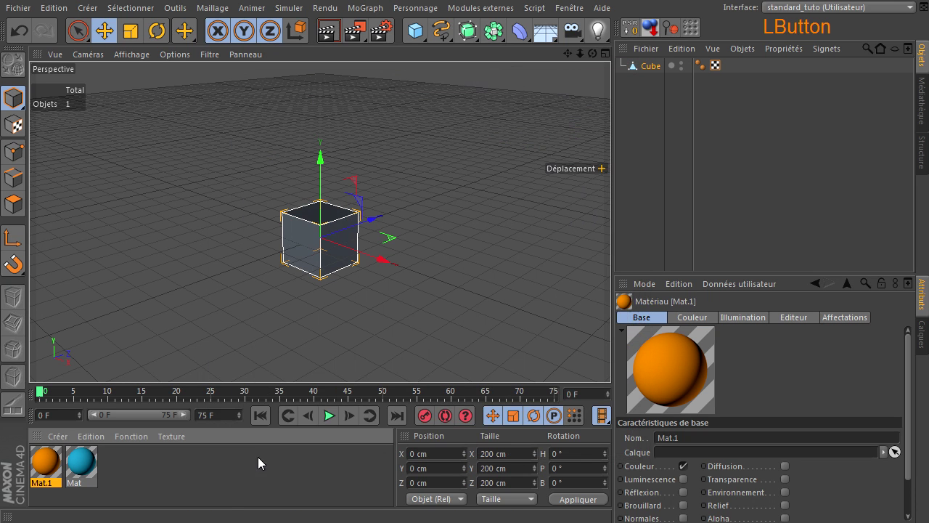
Apply the blue material Mat to the whole cube
{"action": "left_click", "coordinate": [227, 485]}
{"action": "left_click", "coordinate": [293, 239]}
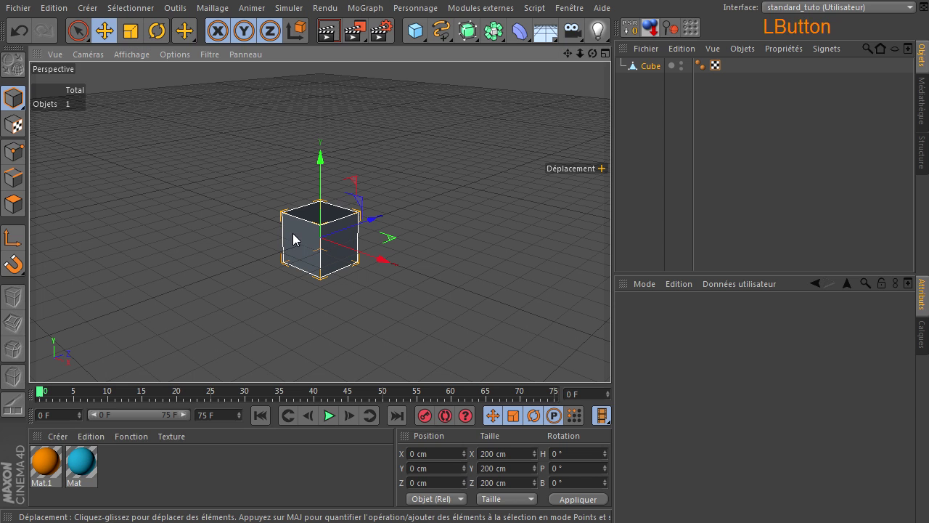
{"action": "left_click_drag", "start_coordinate": [81, 462], "coordinate": [341, 240]}
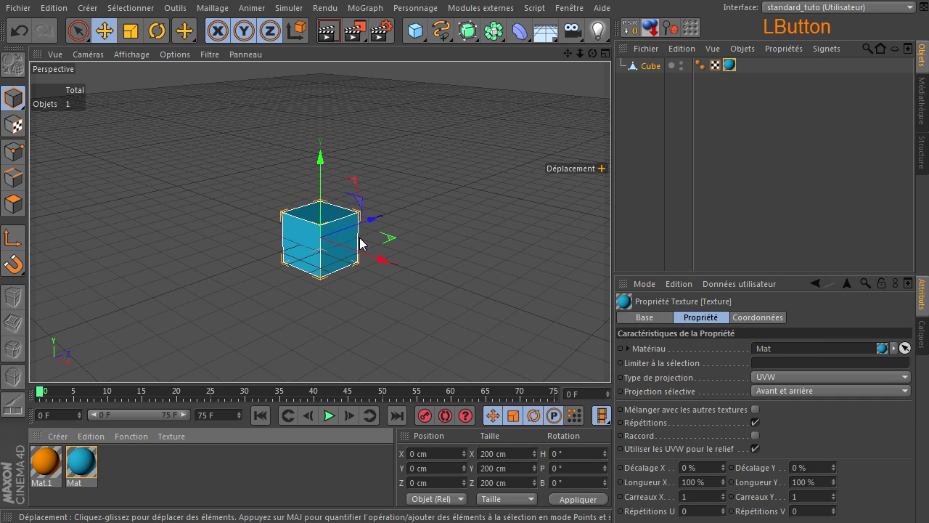
Display the perspective view shaded with edge lines and deselect the cube
{"action": "left_click", "coordinate": [128, 59]}
{"action": "left_click", "coordinate": [137, 88]}
{"action": "left_click", "coordinate": [213, 268]}
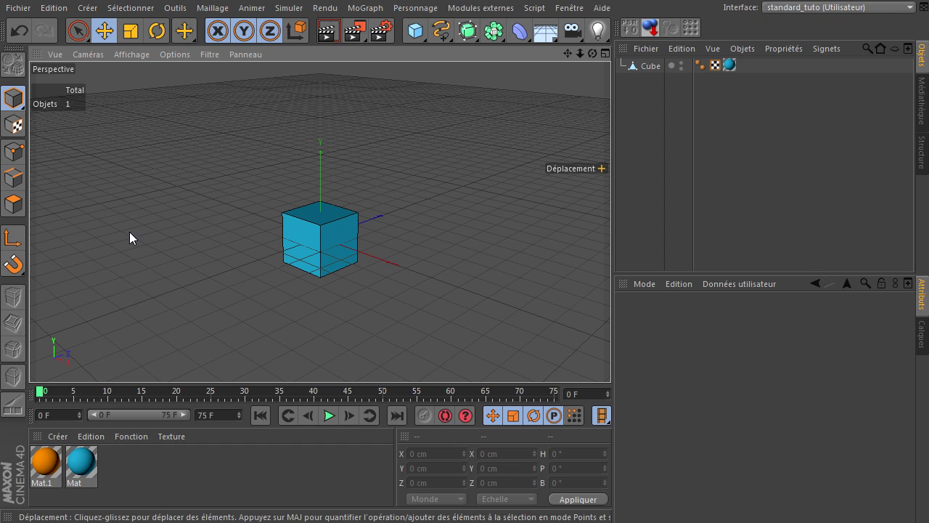
Select the cube's top polygon and apply the orange material Mat.1 to it only
{"action": "left_click", "coordinate": [13, 204]}
{"action": "left_click", "coordinate": [316, 219]}
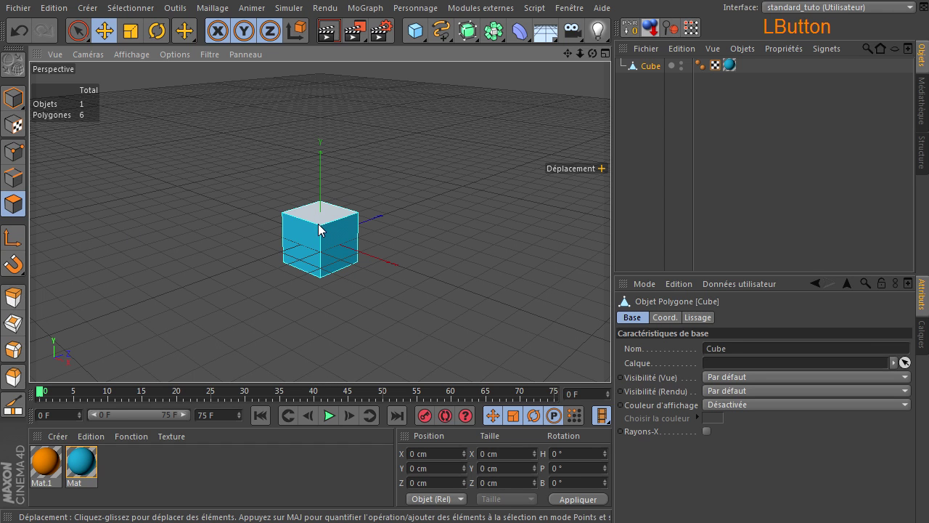
{"action": "left_click", "coordinate": [342, 223]}
{"action": "left_click_drag", "start_coordinate": [47, 469], "coordinate": [328, 218]}
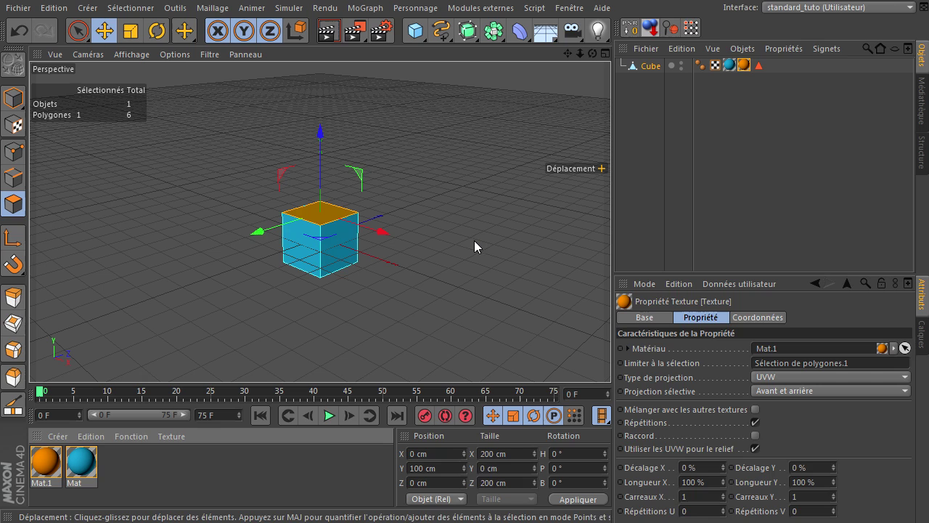
Render the perspective view and examine the properties of the cube's blue and orange texture tags
{"action": "left_click", "coordinate": [626, 173]}
{"action": "left_click", "coordinate": [328, 30]}
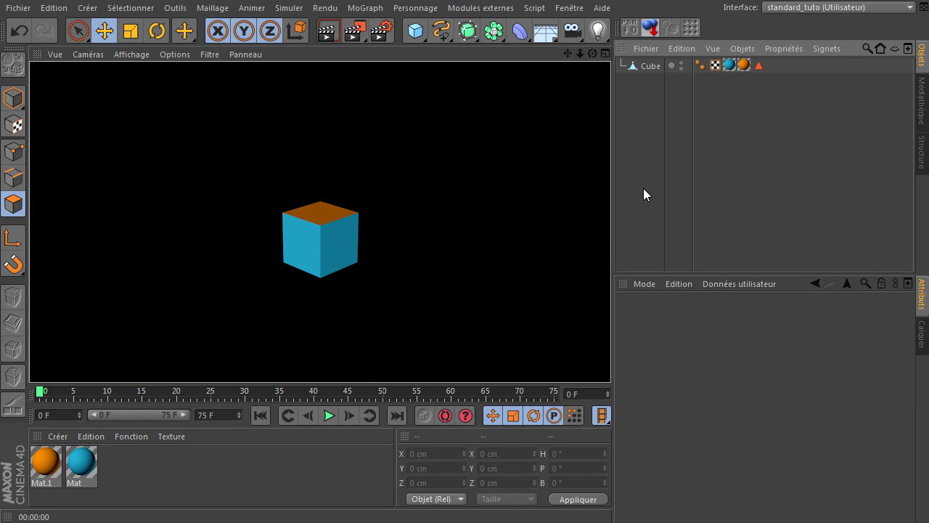
{"action": "left_click", "coordinate": [725, 66]}
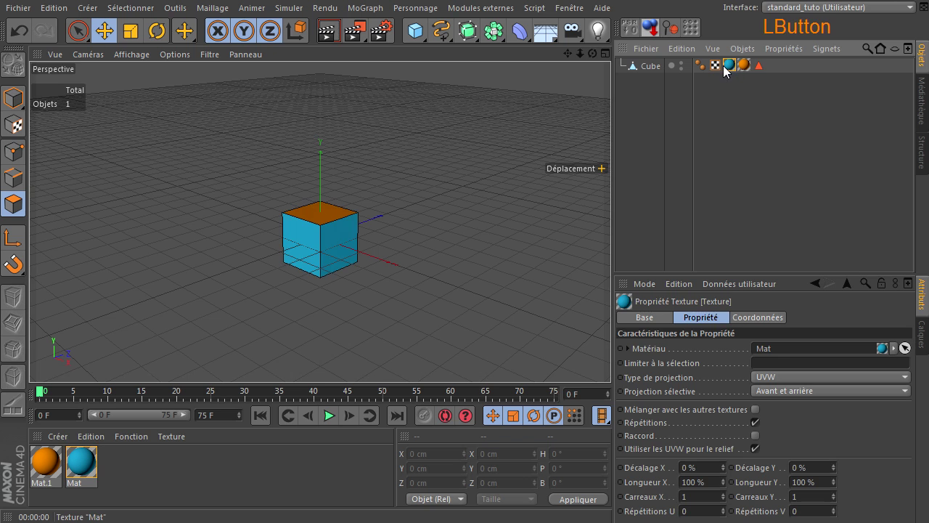
{"action": "left_click", "coordinate": [742, 66]}
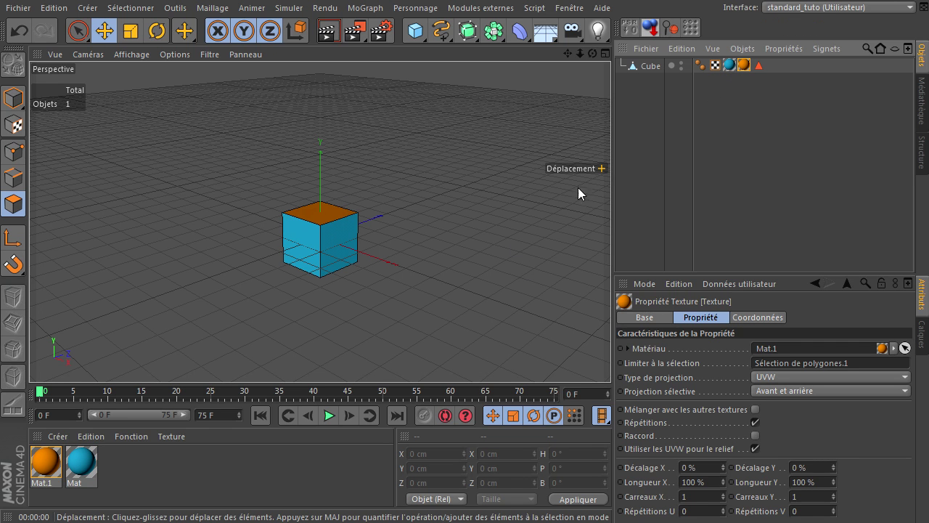
Delete both texture tags and the polygon selection tag from the cube
{"action": "left_click_drag", "start_coordinate": [729, 96], "coordinate": [777, 69]}
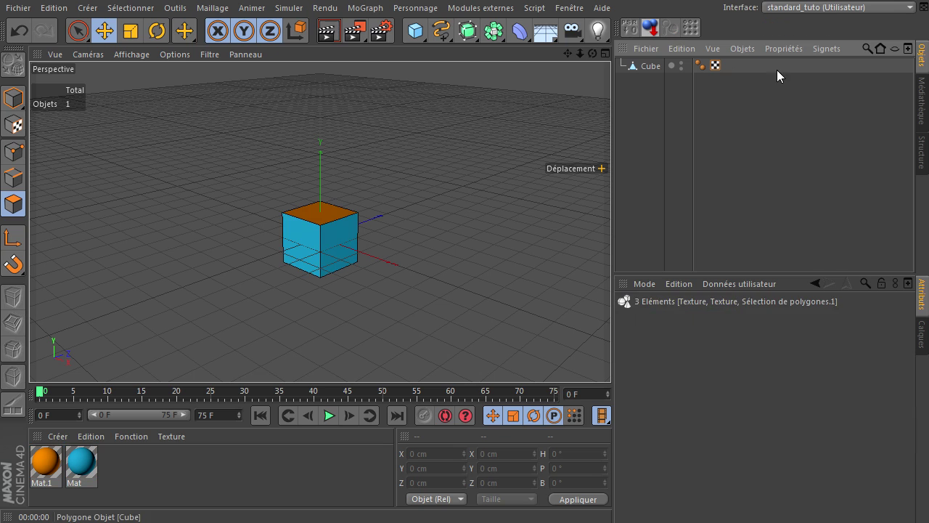
{"action": "key", "text": "Delete"}
{"action": "left_click", "coordinate": [257, 465]}
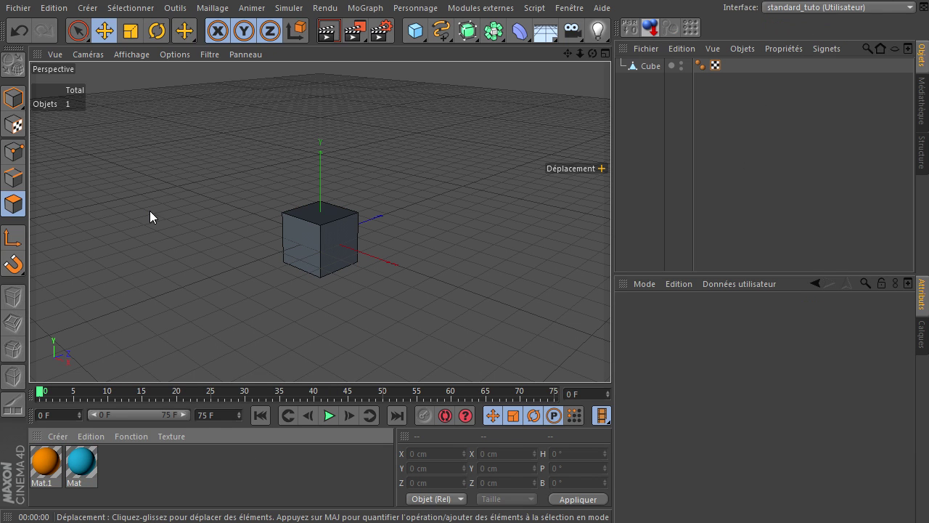
Duplicate the cube along the negative X axis to form a row of four cubes with small gaps
{"action": "left_click", "coordinate": [13, 97]}
{"action": "left_click", "coordinate": [332, 238]}
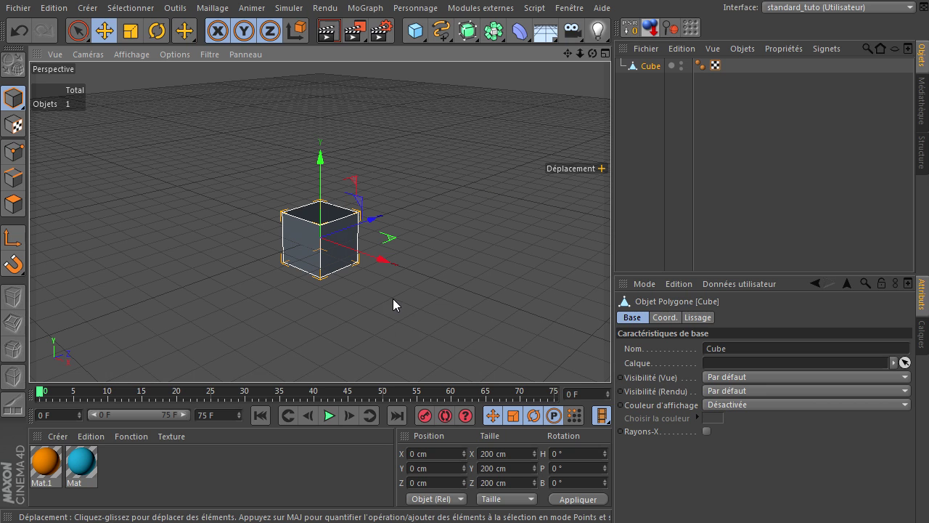
{"action": "left_click_drag", "start_coordinate": [382, 259], "coordinate": [263, 228]}
{"action": "left_click", "coordinate": [17, 35]}
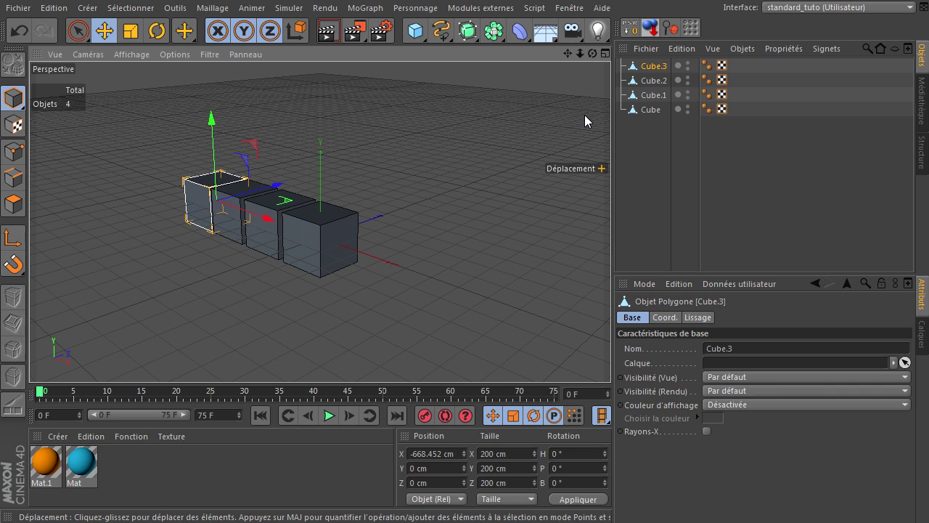
{"action": "key", "text": "ctrl+z"}
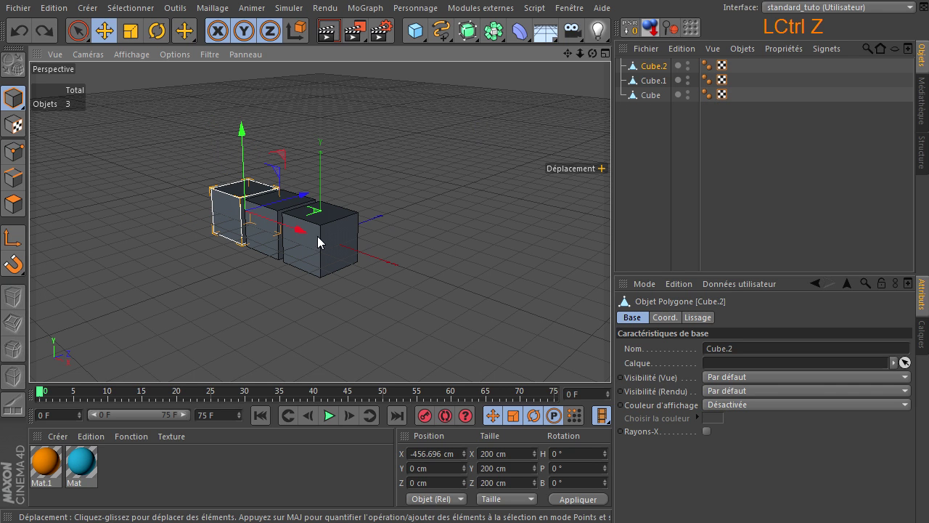
{"action": "left_click_drag", "start_coordinate": [302, 234], "coordinate": [258, 238], "text": "ctrl"}
Duplicate the four-cube row along X, and the resulting eight-cube row along Z, to form a grid of 48 cubes
{"action": "left_click_drag", "start_coordinate": [629, 130], "coordinate": [703, 59]}
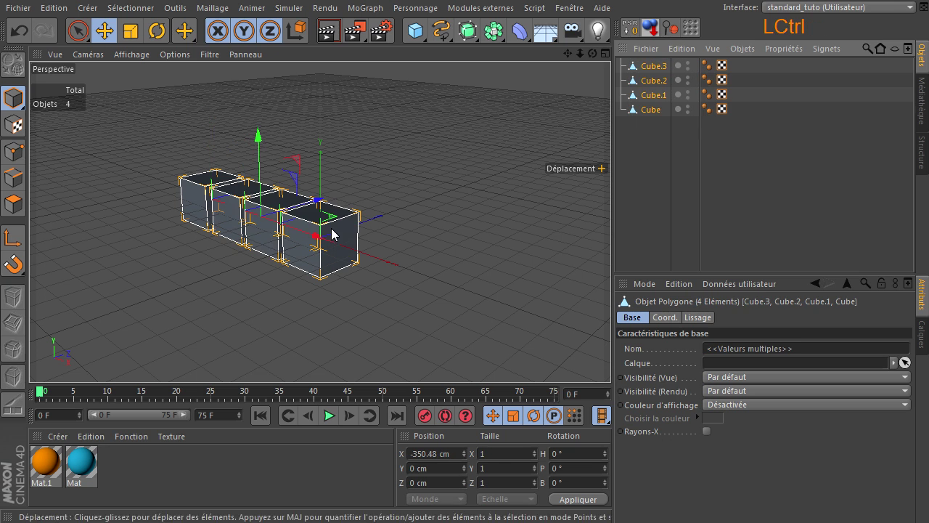
{"action": "left_click_drag", "start_coordinate": [308, 242], "coordinate": [537, 269], "text": "ctrl"}
{"action": "left_click_drag", "start_coordinate": [653, 192], "coordinate": [682, 54]}
{"action": "left_click_drag", "start_coordinate": [389, 224], "coordinate": [357, 253], "text": "ctrl"}
{"action": "left_click", "coordinate": [262, 118]}
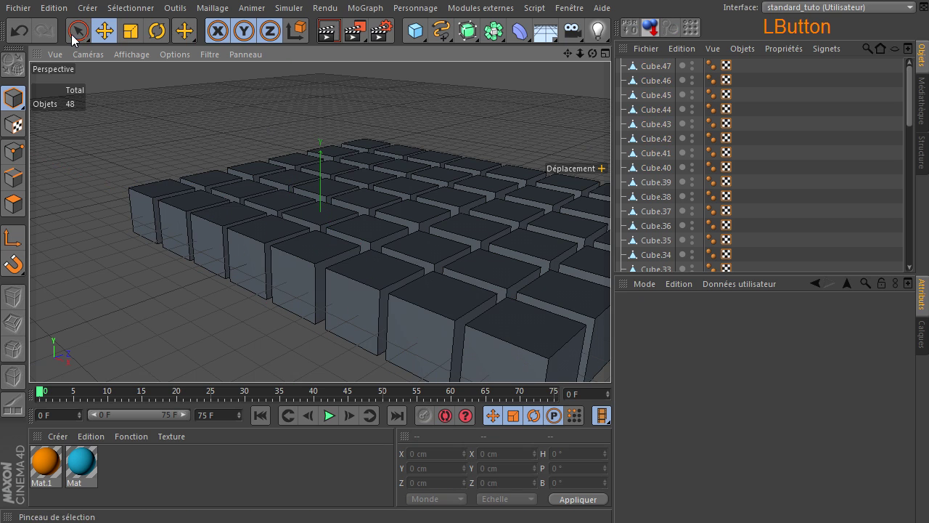
Select a single cube inside the grid with the selection brush and try adding and removing neighbouring cubes
{"action": "left_click", "coordinate": [79, 31]}
{"action": "left_click", "coordinate": [345, 181]}
{"action": "key", "text": "shift"}
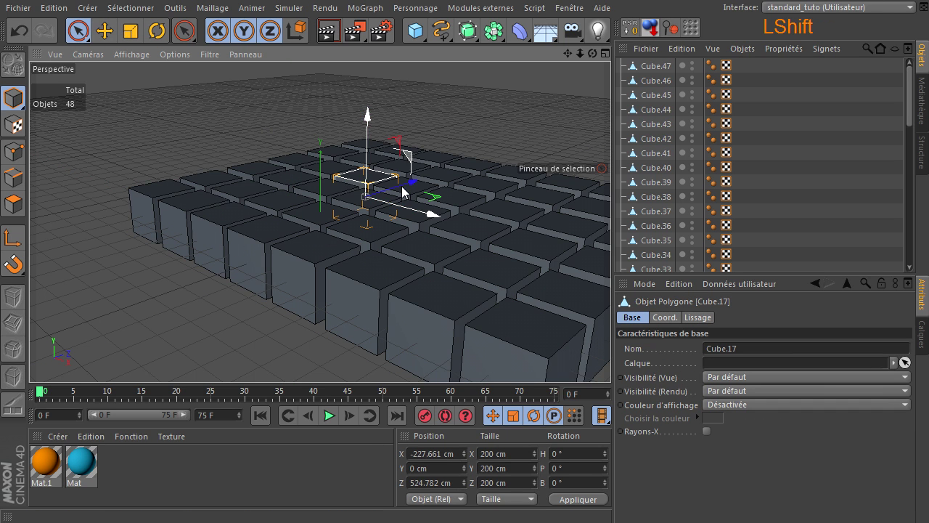
{"action": "left_click", "coordinate": [402, 186], "text": "shift"}
{"action": "left_click", "coordinate": [318, 189], "text": "ctrl"}
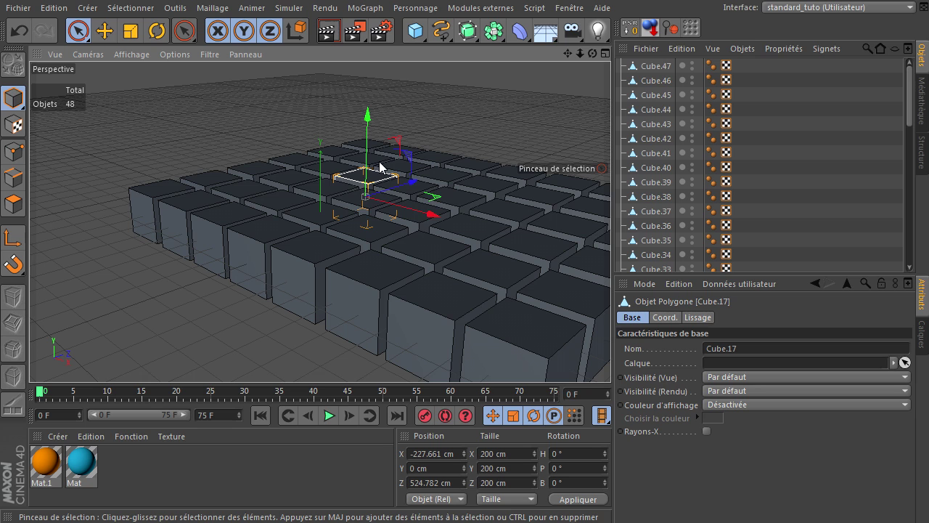
Add Cube.16, Cube.18 and Cube.14 to the selected Cube.17, then duplicate the four cubes about 230 cm upward and clear the selection
{"action": "scroll", "coordinate": [736, 249], "scroll_direction": "down", "scroll_amount": 5}
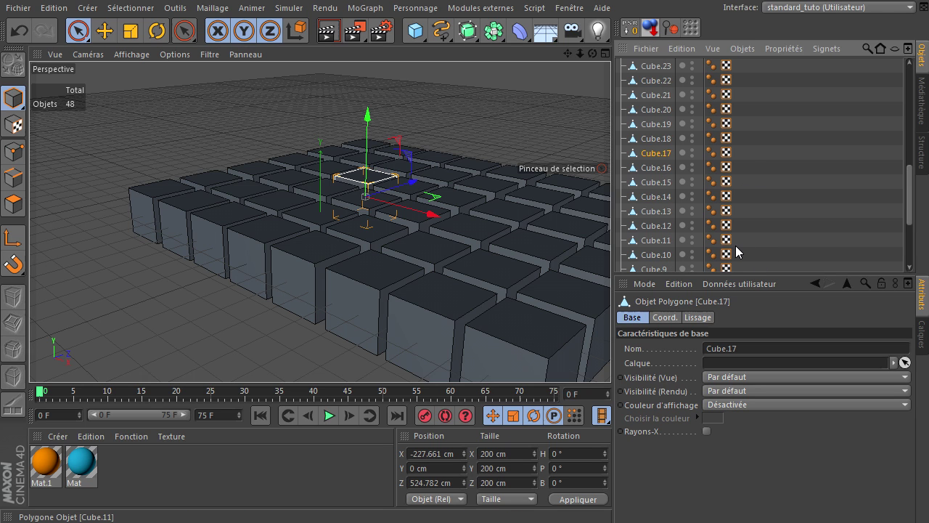
{"action": "left_click", "coordinate": [656, 167], "text": "ctrl"}
{"action": "left_click", "coordinate": [660, 139], "text": "ctrl"}
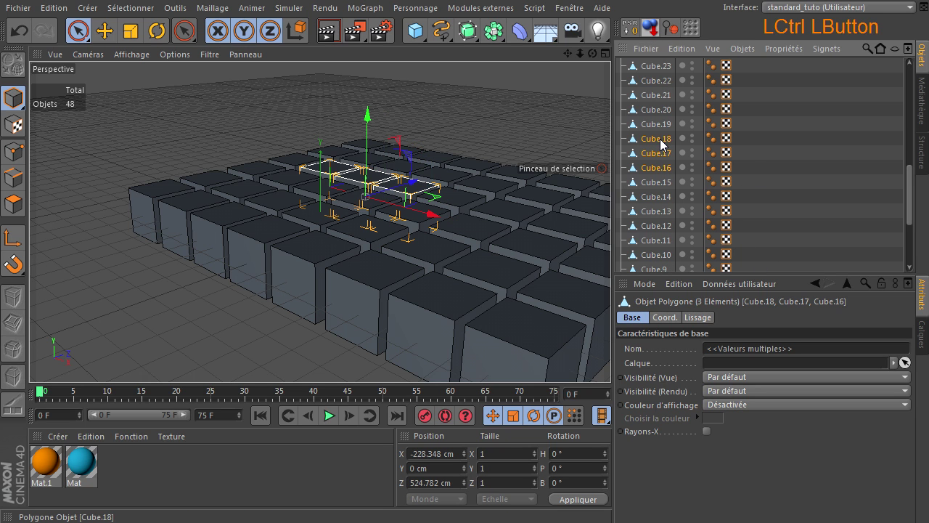
{"action": "left_click", "coordinate": [313, 196], "text": "shift"}
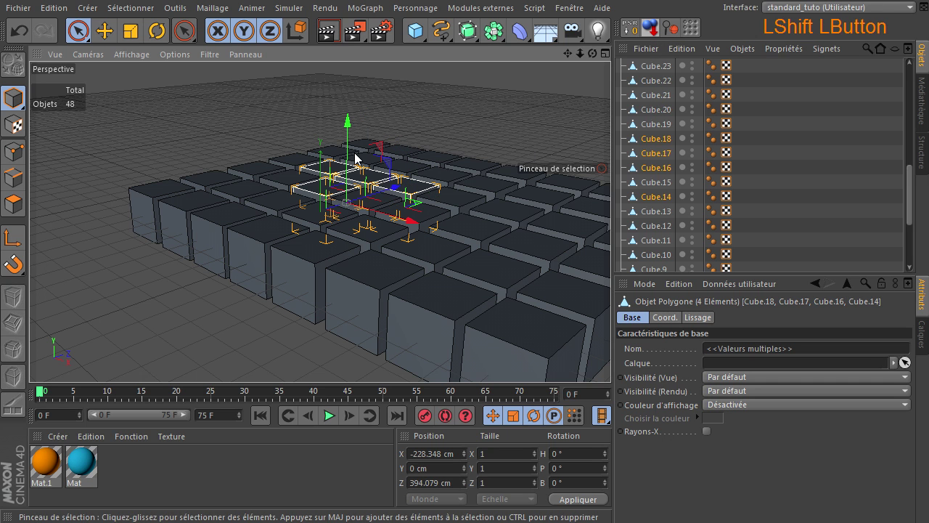
{"action": "left_click_drag", "start_coordinate": [356, 153], "coordinate": [354, 94], "text": "ctrl"}
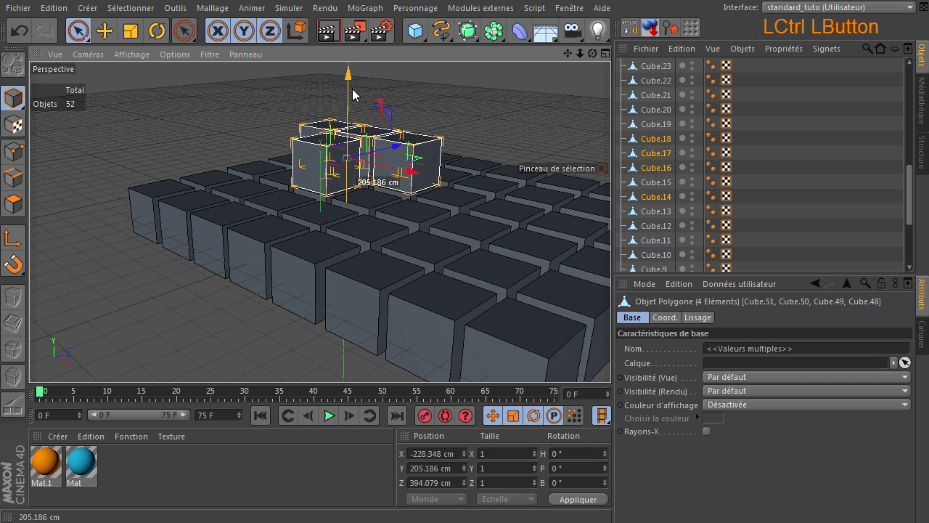
{"action": "left_click", "coordinate": [92, 90]}
{"action": "scroll", "coordinate": [133, 227], "scroll_direction": "down", "scroll_amount": 5}
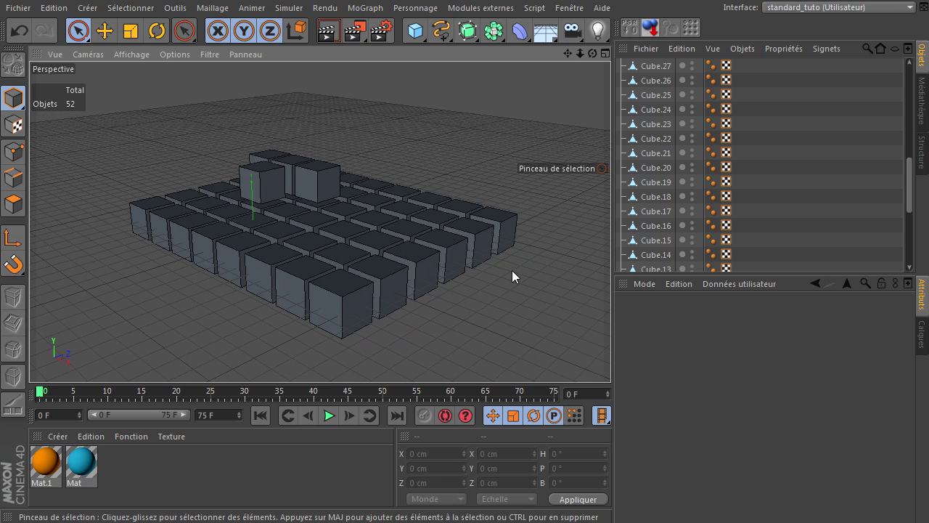
{"action": "left_click", "coordinate": [490, 170]}
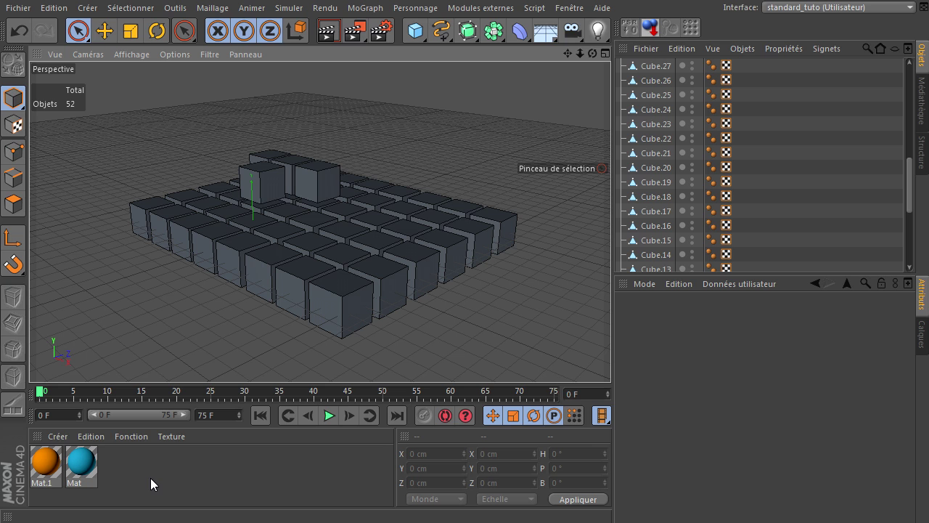
Select every cube from Cube.51 through Cube and apply the blue material Mat to all of them, then deselect them
{"action": "left_click", "coordinate": [78, 31]}
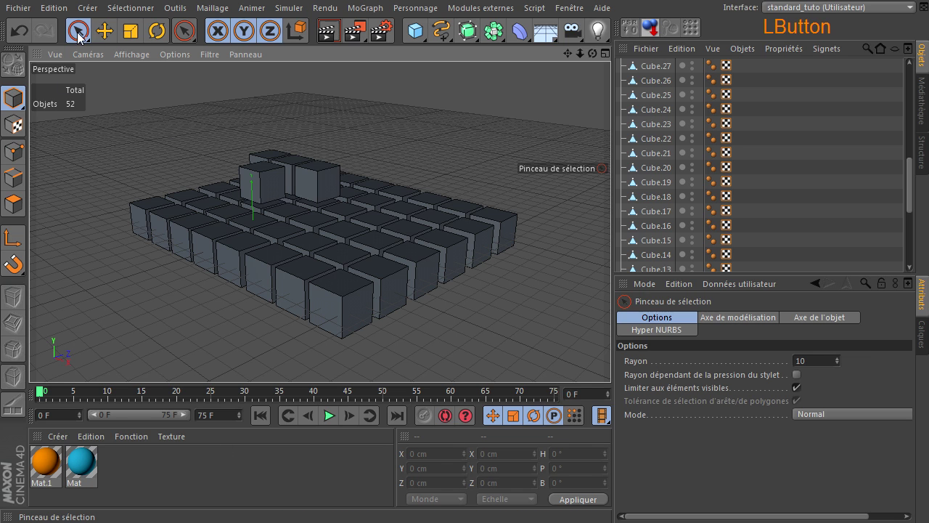
{"action": "scroll", "coordinate": [669, 183], "scroll_direction": "up", "scroll_amount": 6}
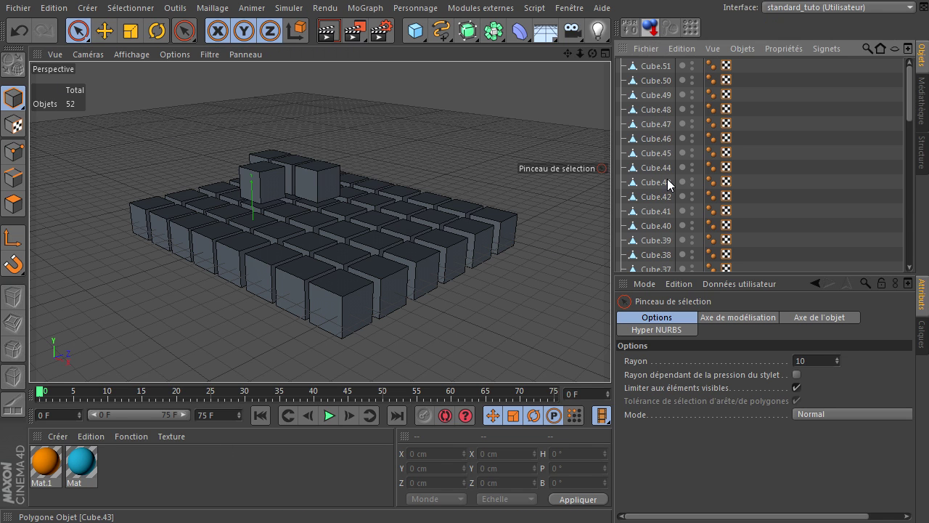
{"action": "left_click", "coordinate": [642, 67]}
{"action": "scroll", "coordinate": [641, 109], "scroll_direction": "down", "scroll_amount": 9}
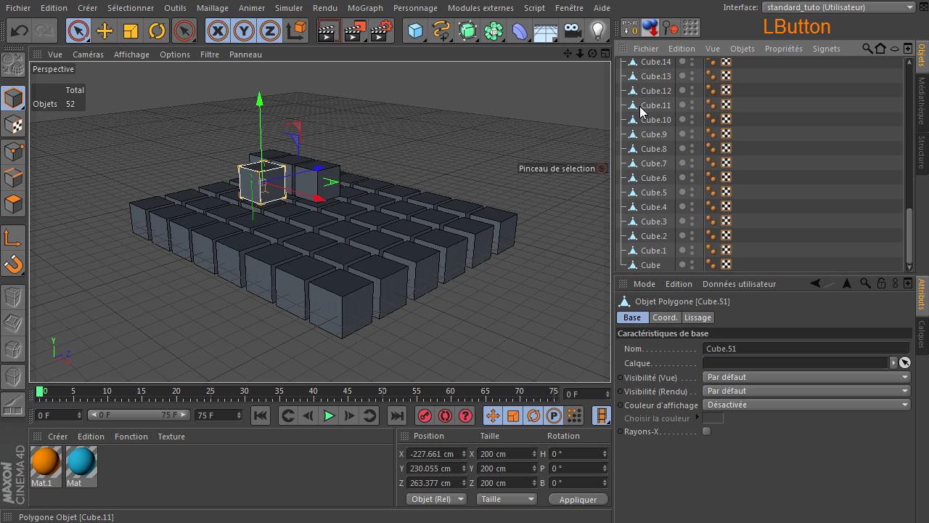
{"action": "left_click", "coordinate": [641, 264], "text": "shift"}
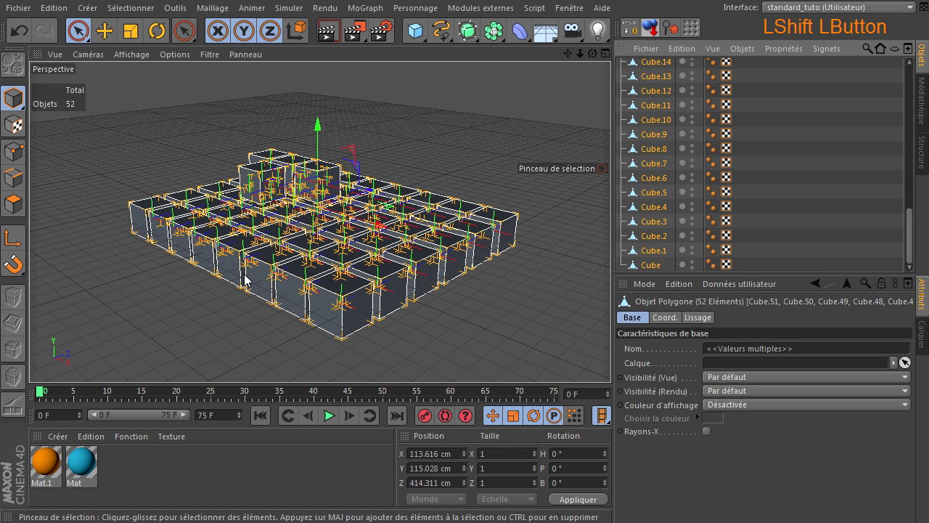
{"action": "left_click_drag", "start_coordinate": [160, 383], "coordinate": [188, 306]}
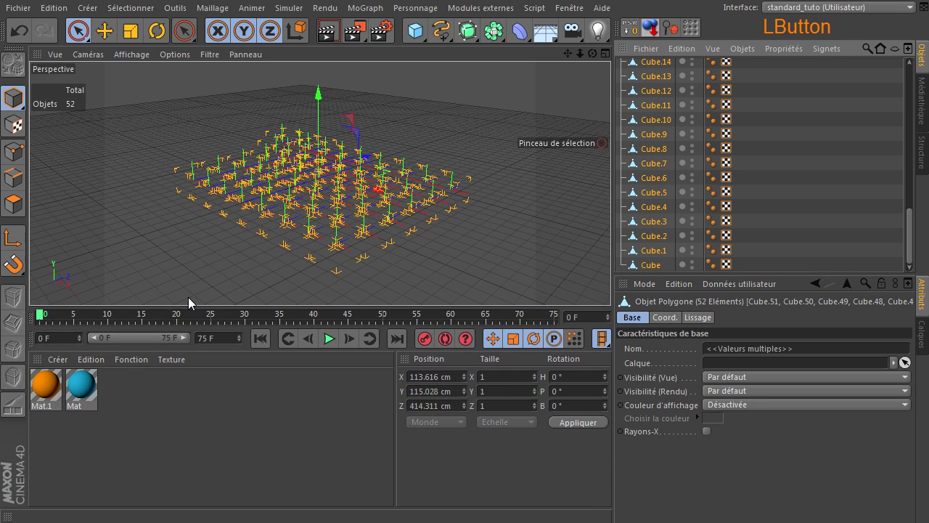
{"action": "right_click", "coordinate": [82, 392]}
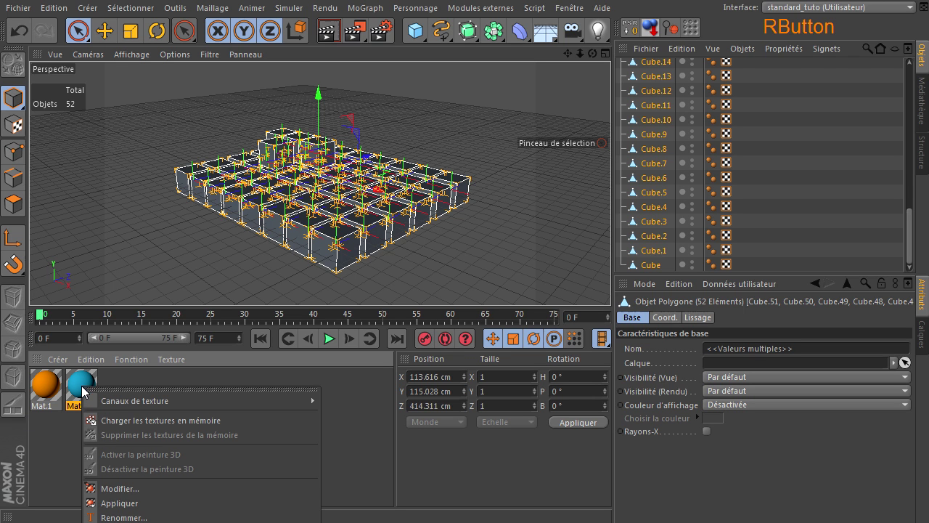
{"action": "left_click", "coordinate": [146, 500]}
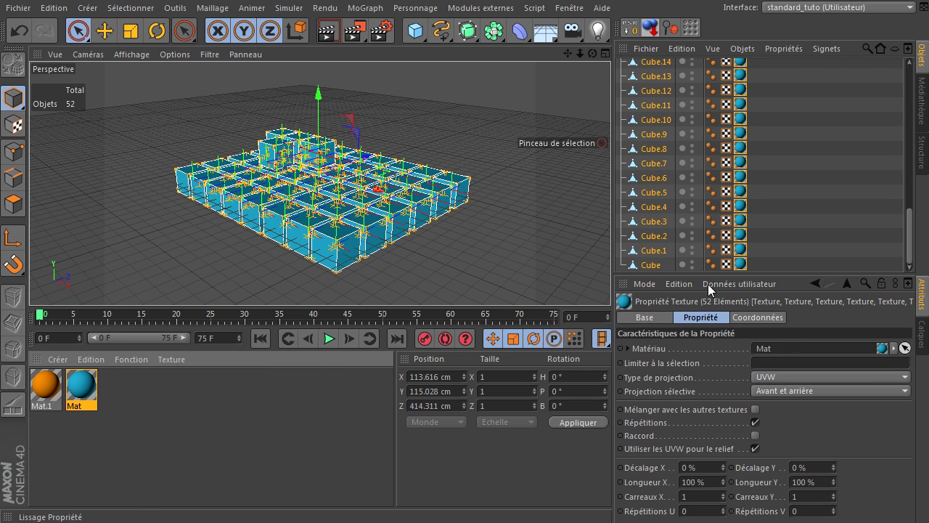
{"action": "left_click_drag", "start_coordinate": [173, 311], "coordinate": [172, 386]}
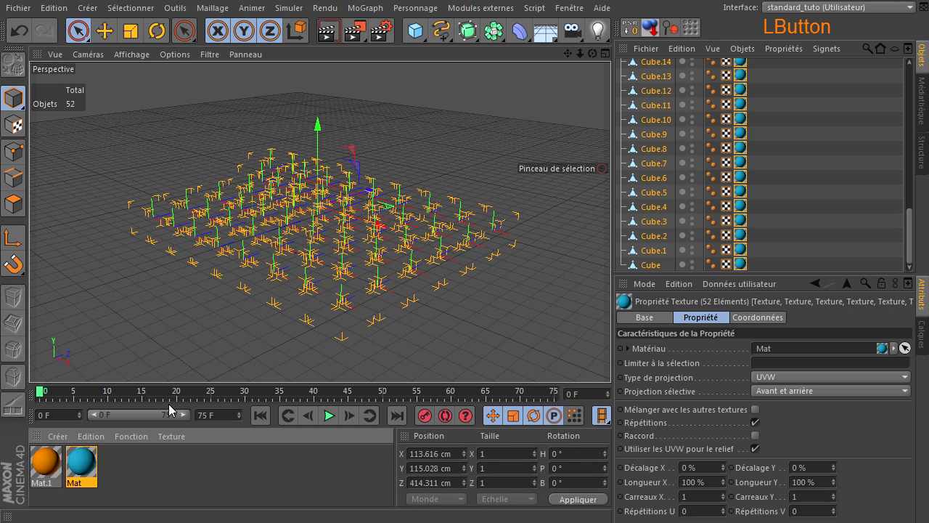
{"action": "left_click", "coordinate": [406, 102]}
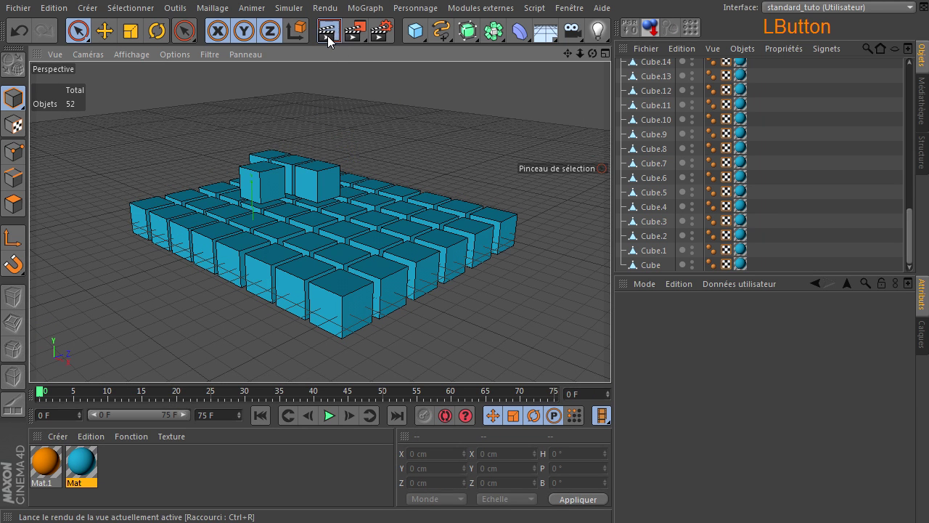
Render the active perspective view of the blue cubes
{"action": "left_click", "coordinate": [328, 32]}
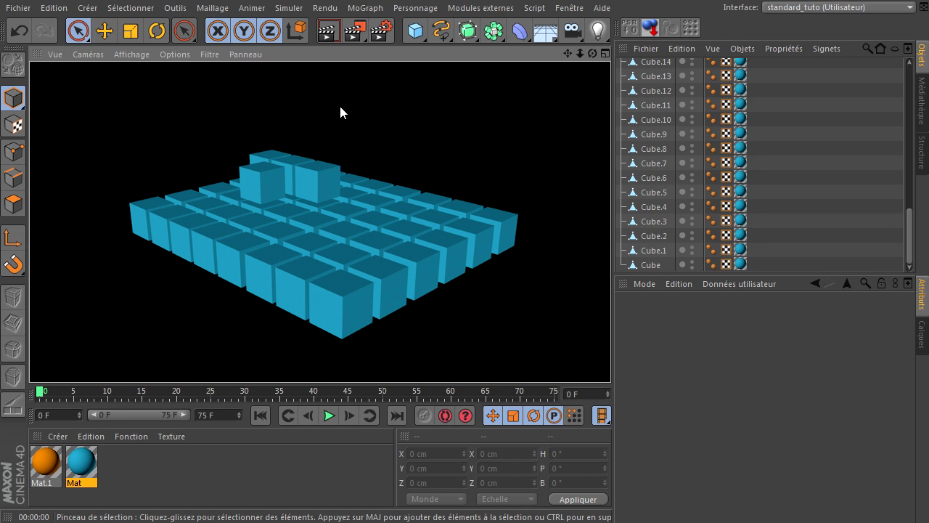
{"action": "left_click", "coordinate": [131, 8]}
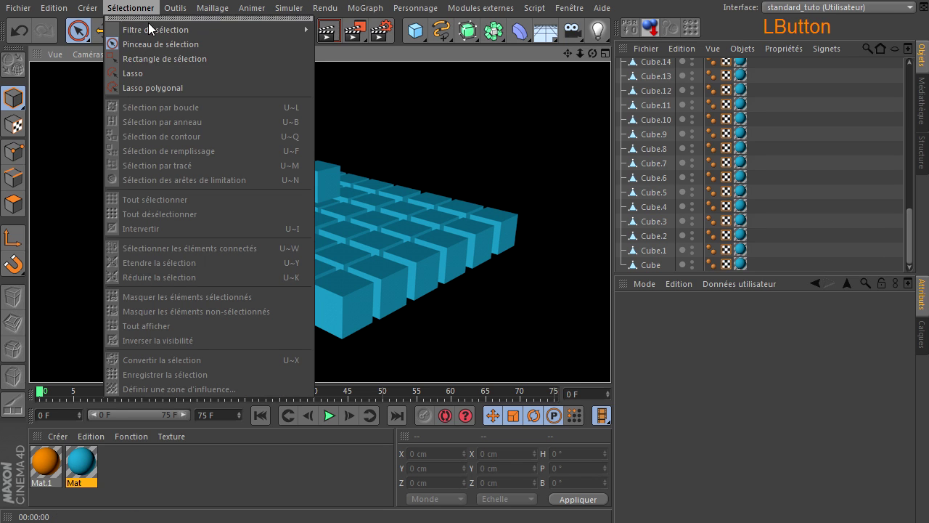
{"action": "left_click", "coordinate": [806, 351]}
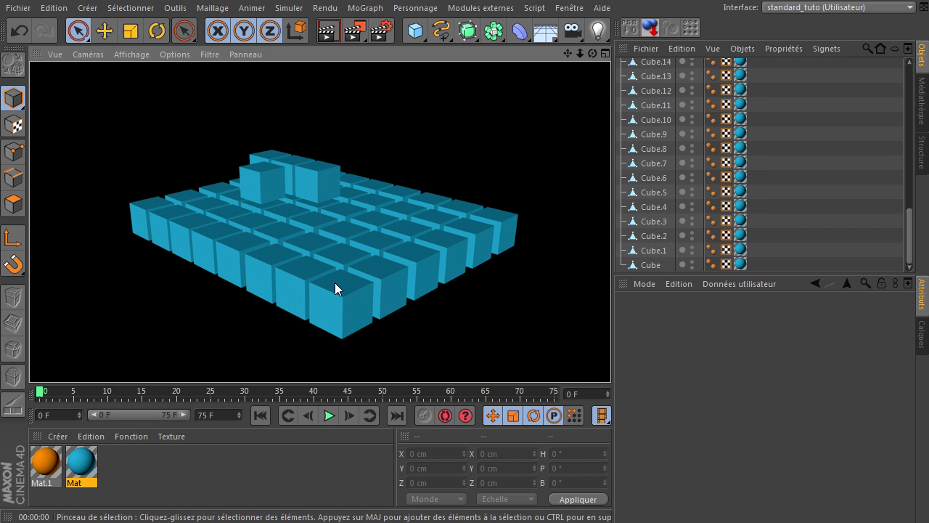
Select the top polygon of the nearest corner cube, Cube.40, and apply the orange material Mat.1 to it
{"action": "left_click", "coordinate": [339, 303]}
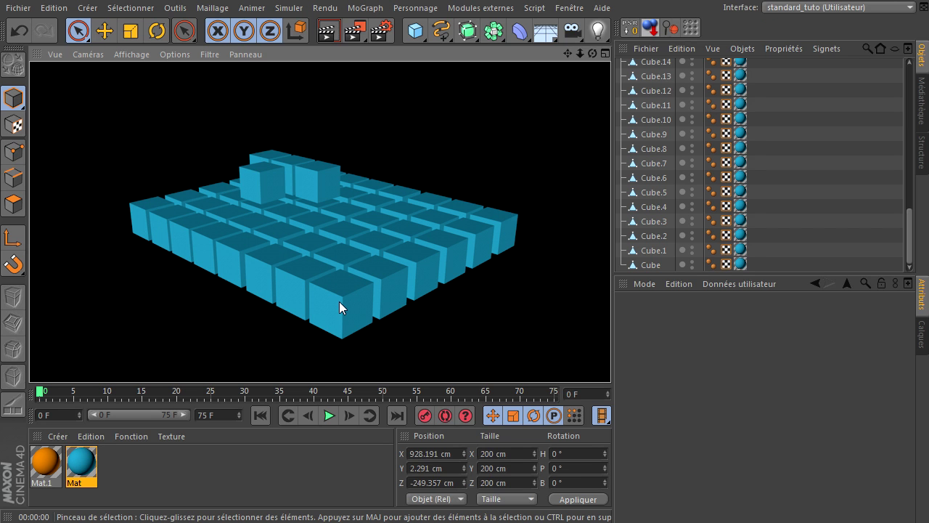
{"action": "left_click", "coordinate": [13, 204]}
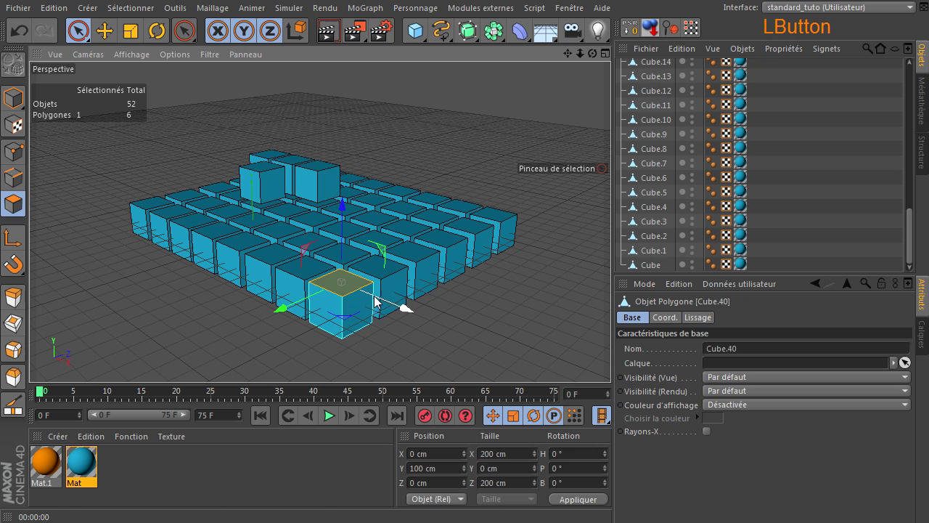
{"action": "left_click", "coordinate": [339, 282]}
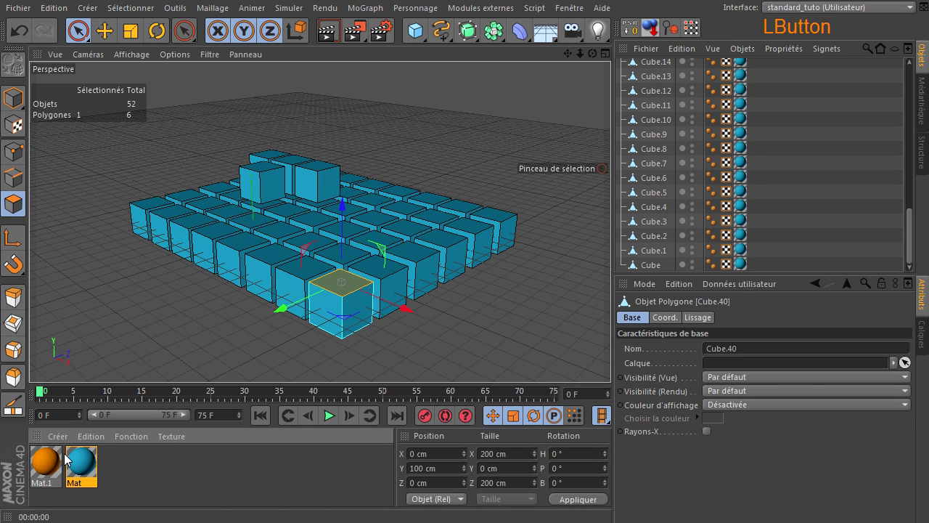
{"action": "left_click_drag", "start_coordinate": [308, 305], "coordinate": [332, 284]}
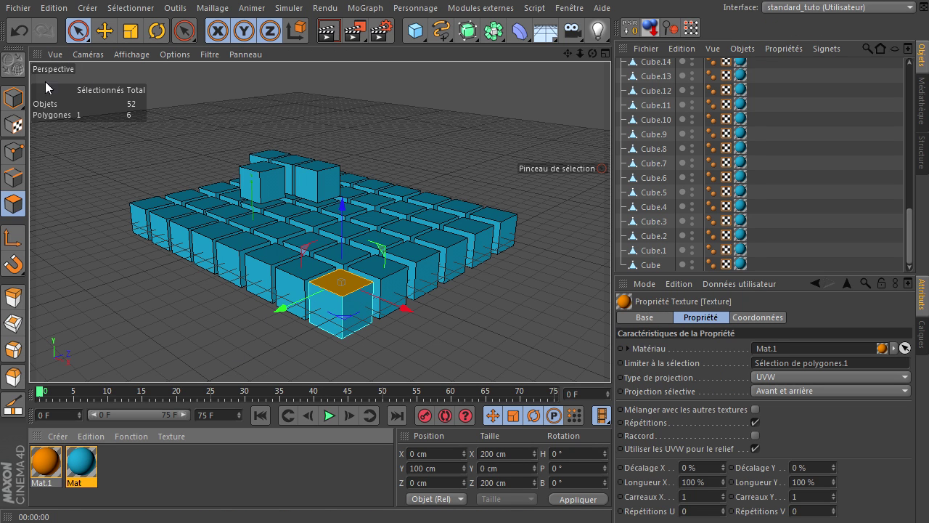
Select the adjacent cube, Cube.41, in object mode and apply the orange material Mat.1 to its top polygon
{"action": "left_click", "coordinate": [16, 104]}
{"action": "left_click", "coordinate": [302, 300]}
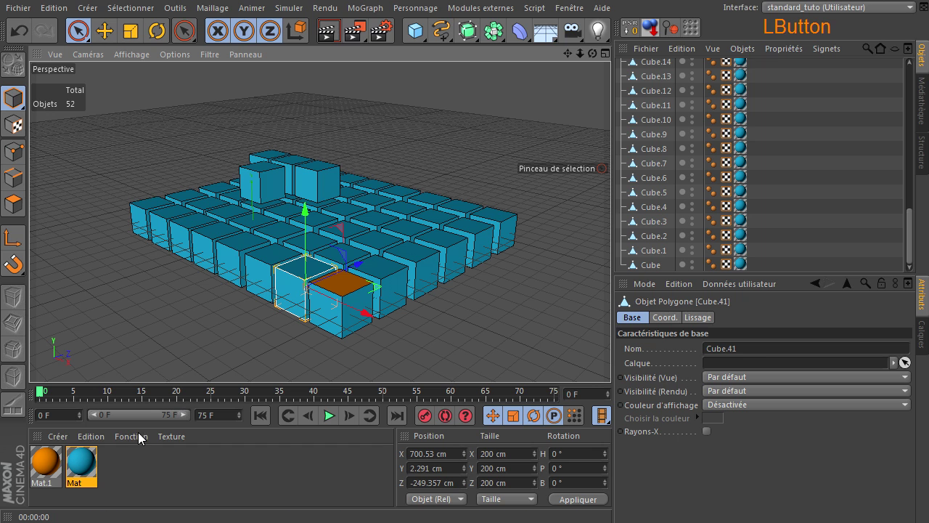
{"action": "left_click", "coordinate": [13, 204]}
{"action": "left_click", "coordinate": [305, 270]}
{"action": "left_click", "coordinate": [306, 270]}
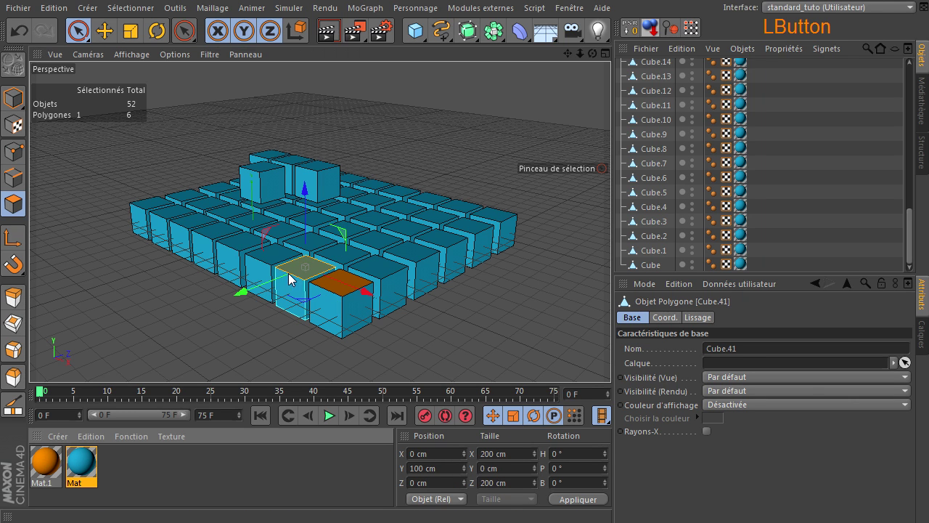
{"action": "left_click_drag", "start_coordinate": [303, 273], "coordinate": [304, 274]}
{"action": "left_click", "coordinate": [455, 315]}
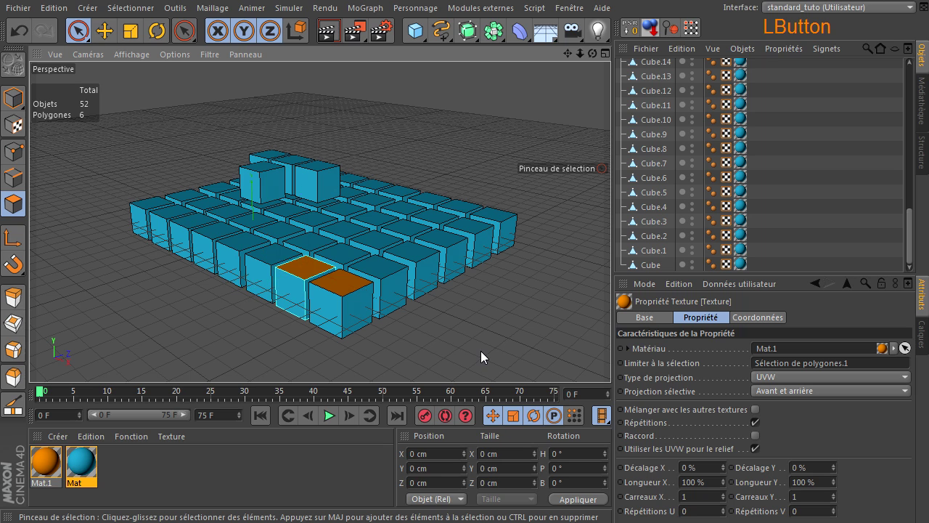
Undo the orange material assignments on the top polygons of both cubes and clear the polygon selection
{"action": "left_click", "coordinate": [13, 34]}
{"action": "left_click", "coordinate": [12, 34]}
{"action": "left_click", "coordinate": [13, 34]}
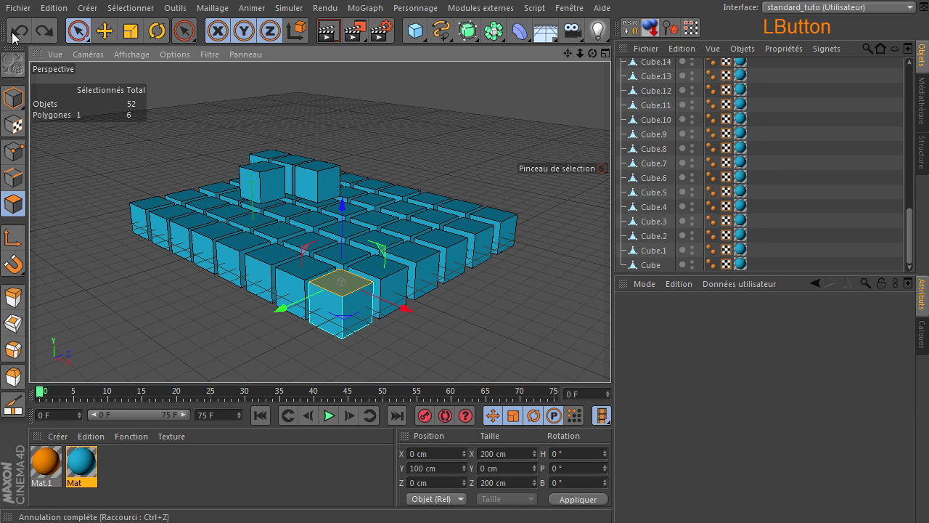
{"action": "left_click", "coordinate": [104, 266]}
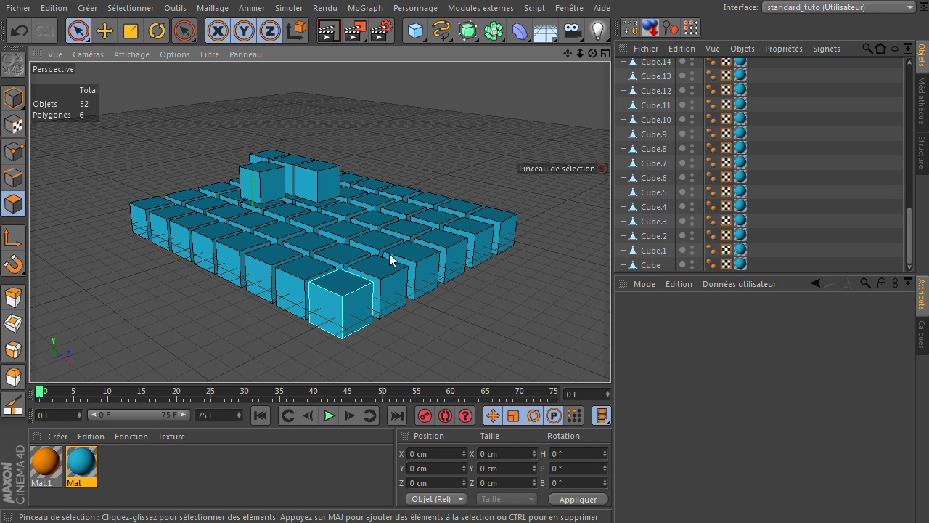
Show the four-view layout and fit more of the cube grid into the Haut, Droite and Avant views
{"action": "middle_click", "coordinate": [512, 268]}
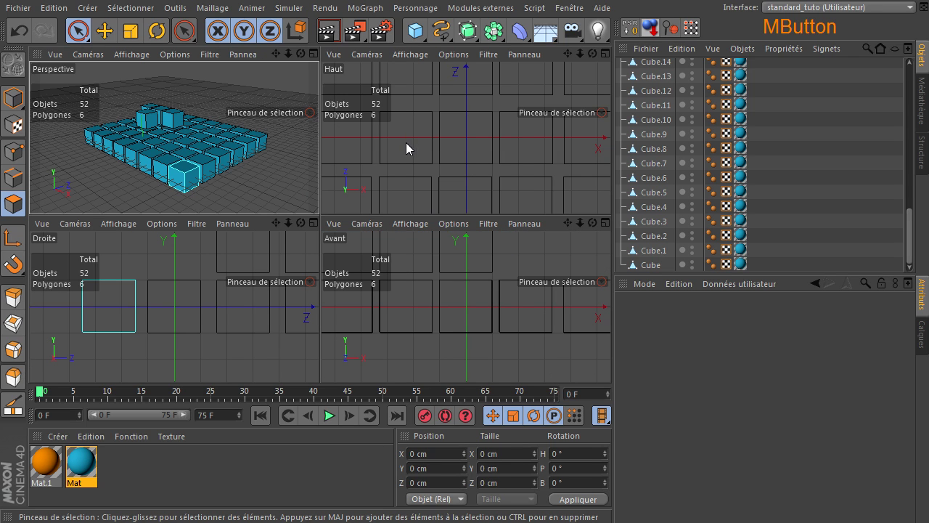
{"action": "scroll", "coordinate": [476, 319], "scroll_direction": "down", "scroll_amount": 3}
{"action": "scroll", "coordinate": [230, 302], "scroll_direction": "down", "scroll_amount": 3}
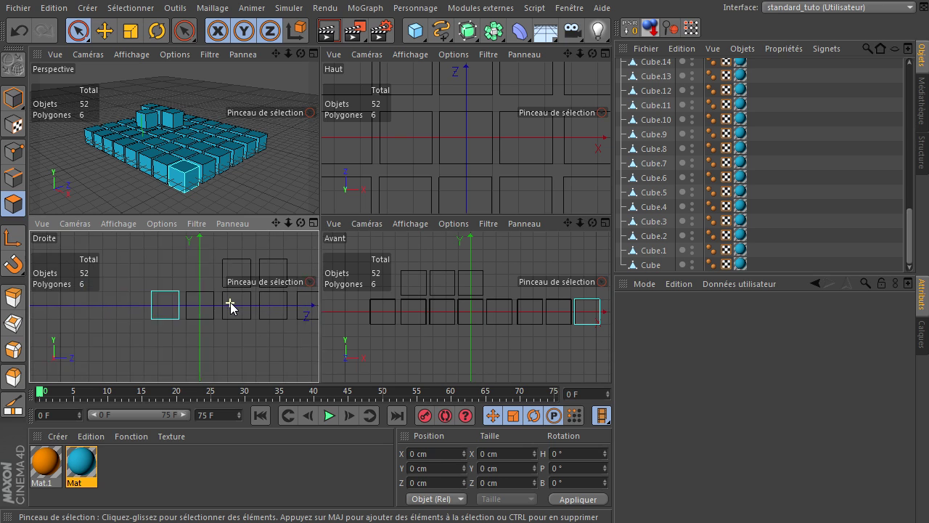
{"action": "scroll", "coordinate": [362, 166], "scroll_direction": "down", "scroll_amount": 4}
{"action": "scroll", "coordinate": [362, 168], "scroll_direction": "down", "scroll_amount": 1}
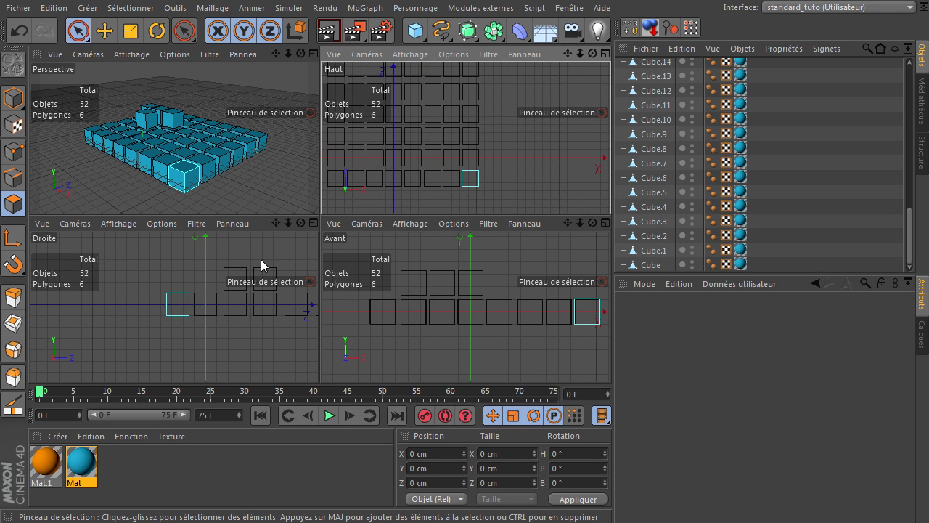
Maximise the Droite view, switch from polygon mode to object mode, and reframe the two stacked rows of cubes
{"action": "left_click", "coordinate": [177, 250]}
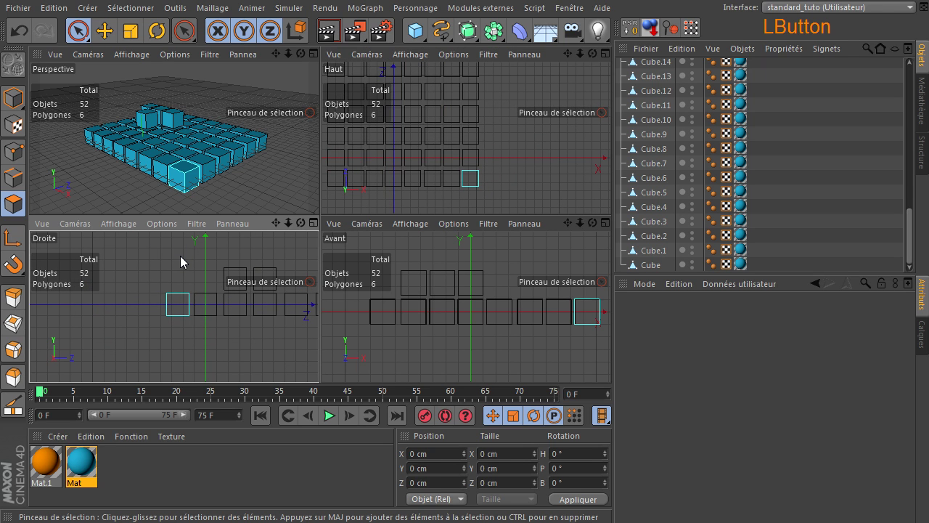
{"action": "middle_click", "coordinate": [180, 256]}
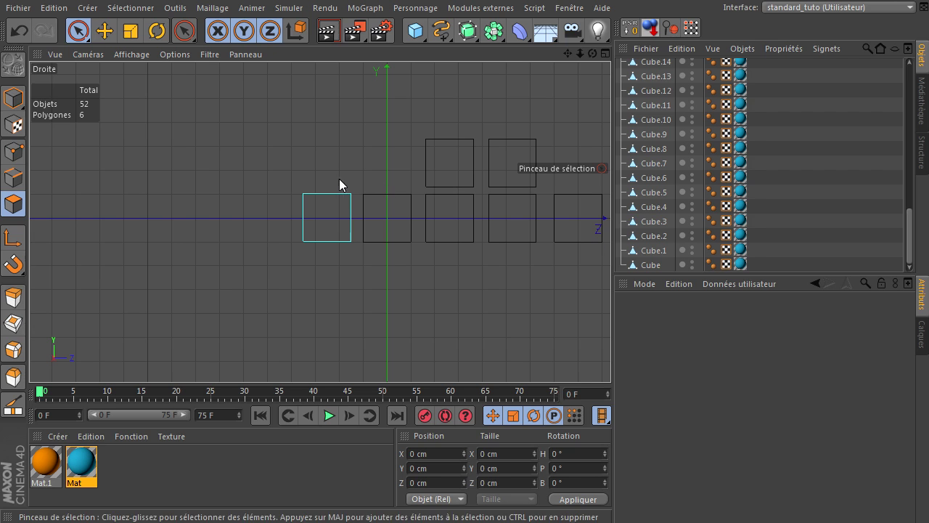
{"action": "left_click", "coordinate": [13, 97]}
{"action": "left_click", "coordinate": [410, 135]}
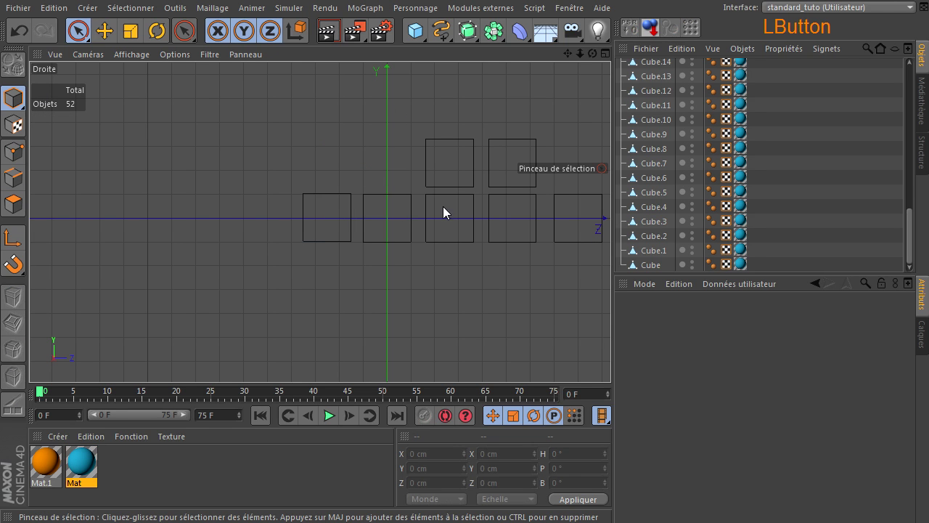
{"action": "scroll", "coordinate": [527, 190], "scroll_direction": "down", "scroll_amount": 1}
{"action": "left_click_drag", "start_coordinate": [571, 53], "coordinate": [393, 116]}
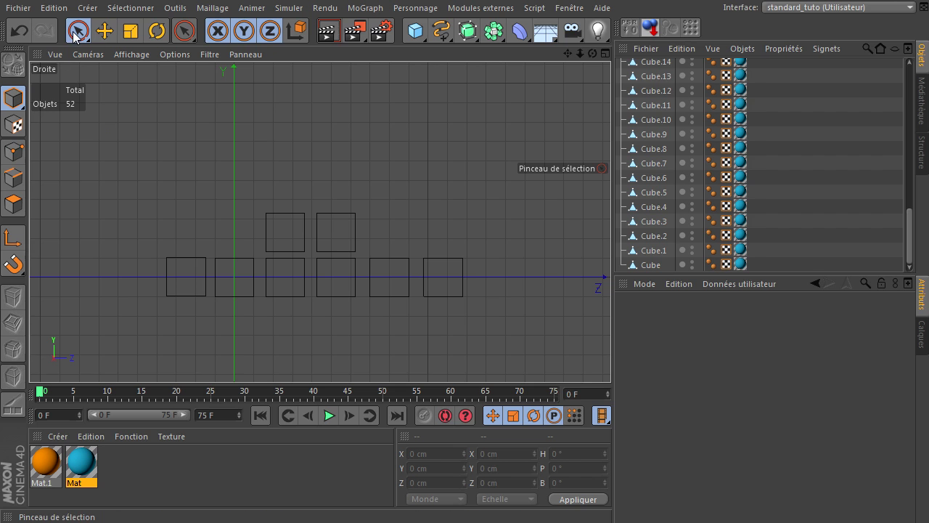
{"action": "scroll", "coordinate": [597, 105], "scroll_direction": "up", "scroll_amount": 4}
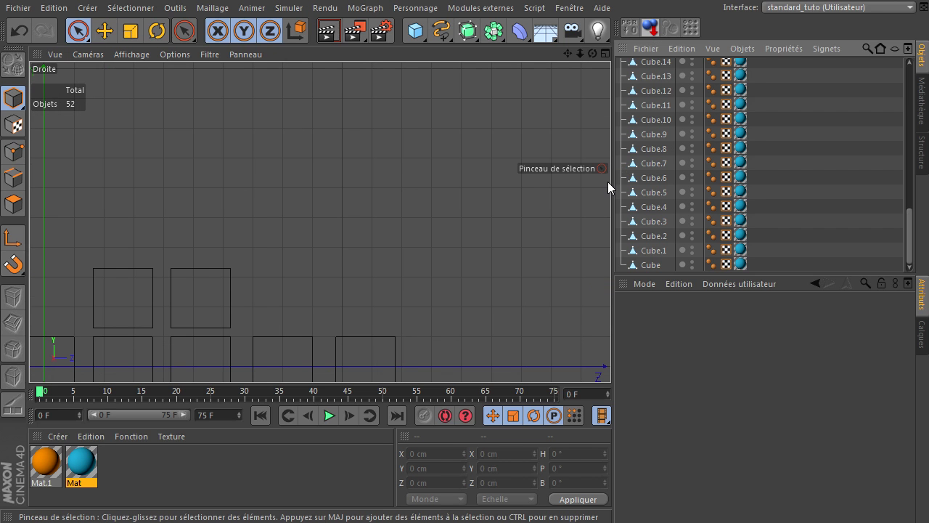
Select the lower row of cubes in object mode with the Rectangle Selection in the Droite view, then clear the selection
{"action": "scroll", "coordinate": [469, 196], "scroll_direction": "down", "scroll_amount": 3}
{"action": "left_click_drag", "start_coordinate": [568, 55], "coordinate": [639, 10]}
{"action": "left_click_drag", "start_coordinate": [78, 31], "coordinate": [139, 68]}
{"action": "left_click_drag", "start_coordinate": [122, 275], "coordinate": [496, 254]}
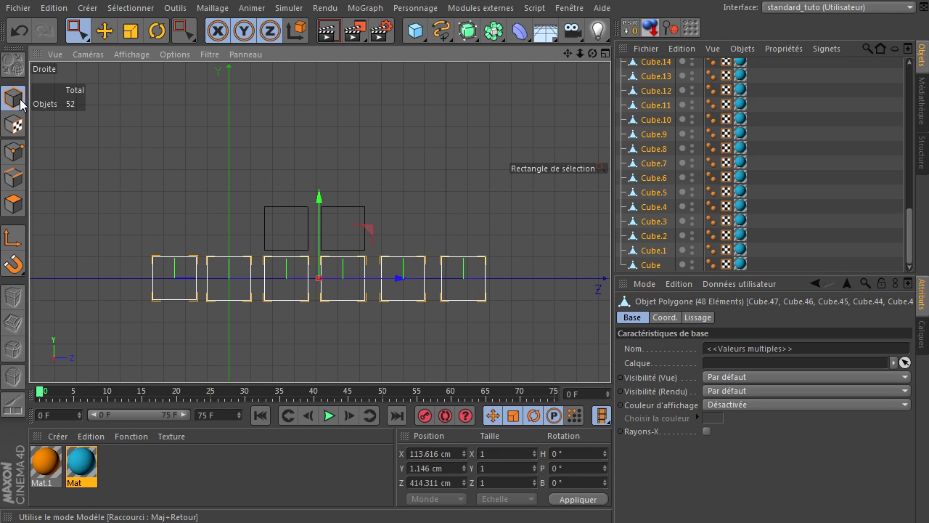
{"action": "left_click", "coordinate": [105, 164]}
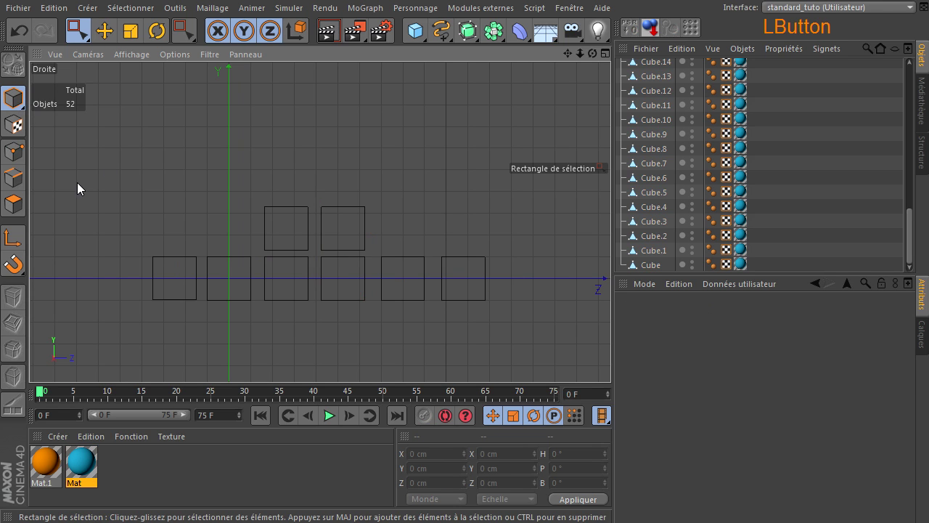
Try to rectangle-select the top polygons of the lower row in polygon mode with no cube selected
{"action": "left_click", "coordinate": [14, 205]}
{"action": "left_click_drag", "start_coordinate": [129, 270], "coordinate": [509, 254]}
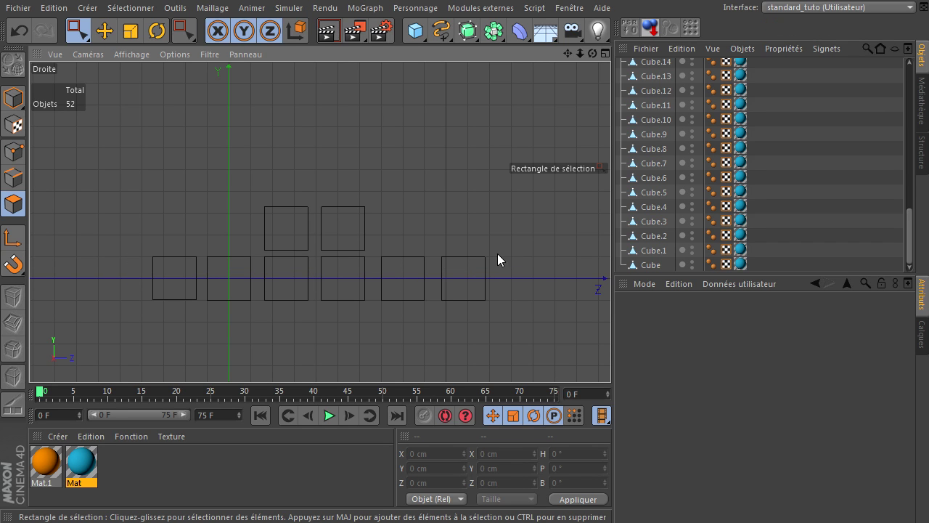
{"action": "left_click", "coordinate": [15, 207]}
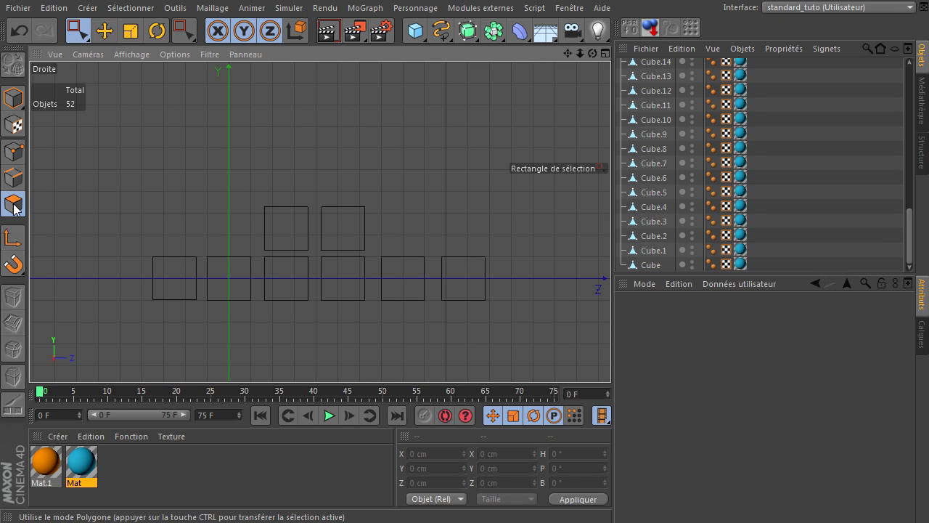
Turn off Limiter aux éléments visibles for the Rectangle Selection and return to the maximised Droite view
{"action": "left_click", "coordinate": [77, 31]}
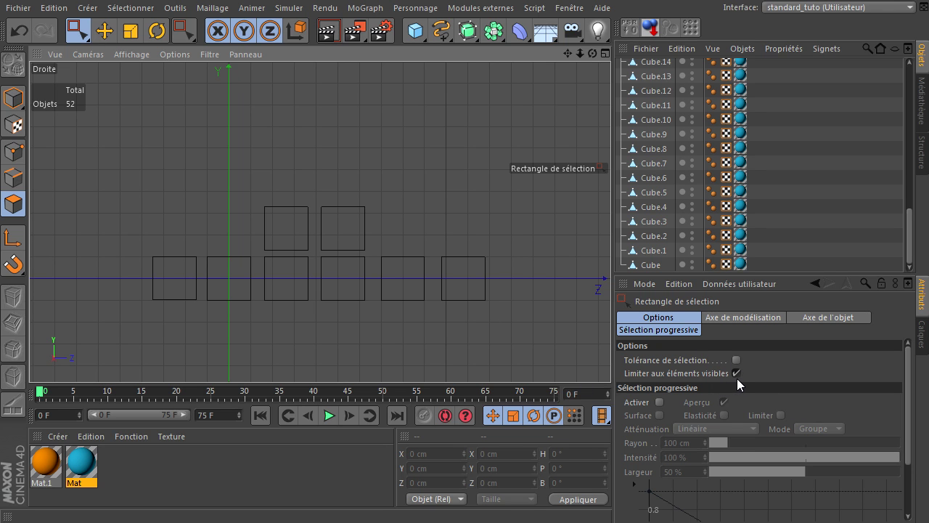
{"action": "middle_click", "coordinate": [507, 210]}
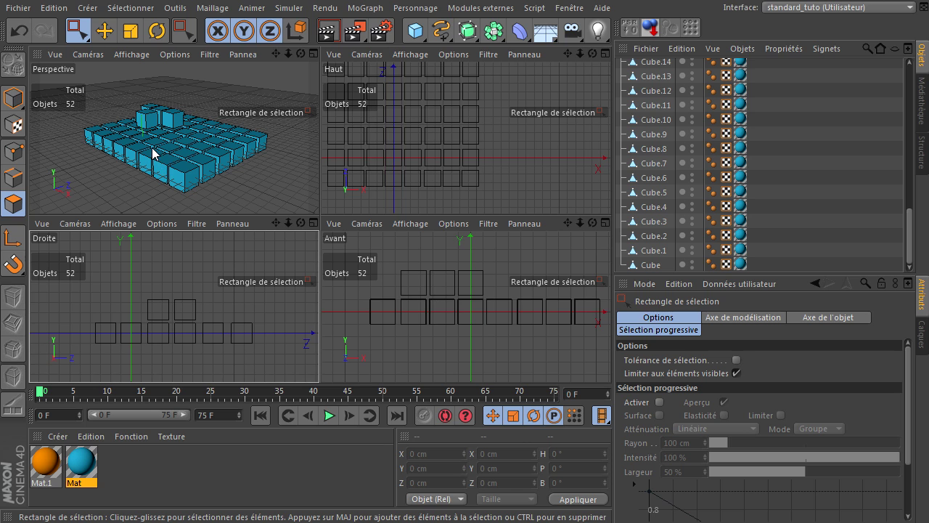
{"action": "left_click", "coordinate": [737, 373]}
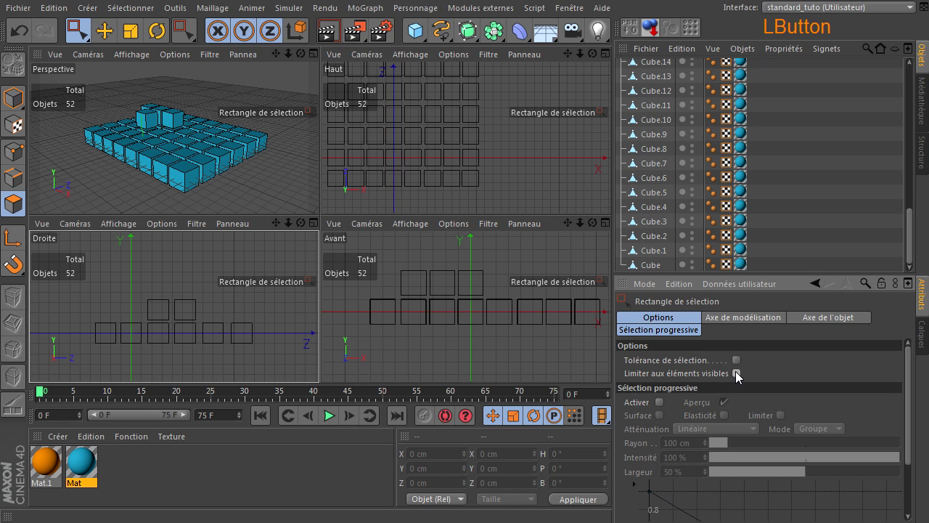
{"action": "middle_click", "coordinate": [205, 306]}
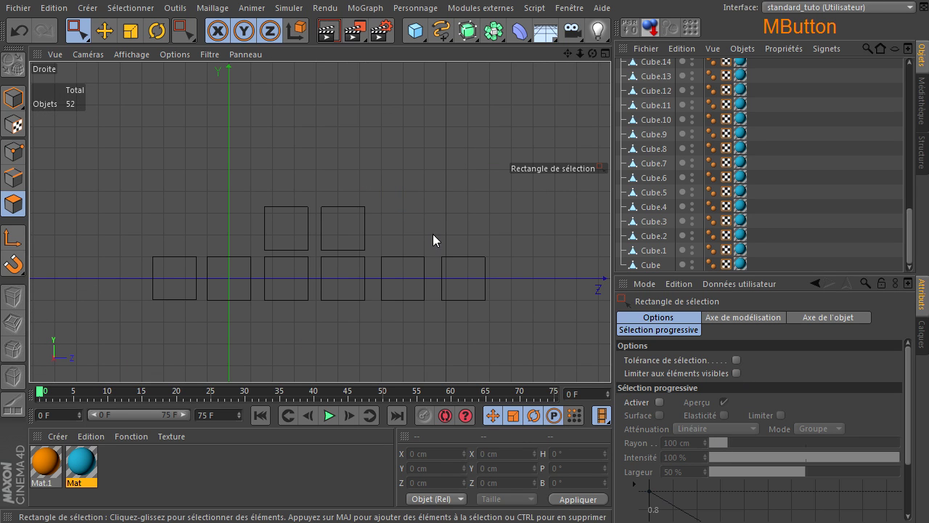
Try again to rectangle-select the top polygons of the lower row and of the upper cubes in the Droite view
{"action": "scroll", "coordinate": [433, 233], "scroll_direction": "up", "scroll_amount": 2}
{"action": "left_click_drag", "start_coordinate": [83, 287], "coordinate": [537, 259]}
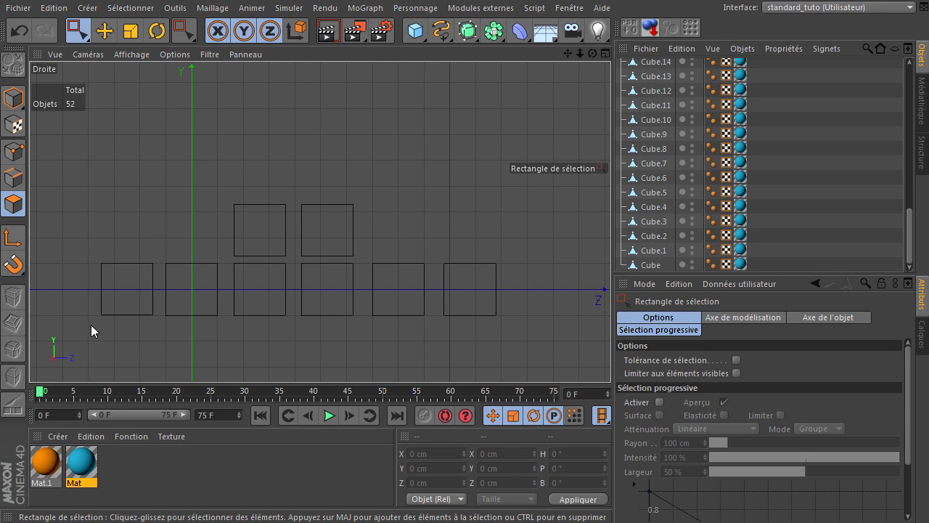
{"action": "left_click_drag", "start_coordinate": [82, 267], "coordinate": [523, 261]}
{"action": "left_click_drag", "start_coordinate": [92, 263], "coordinate": [551, 264]}
{"action": "left_click_drag", "start_coordinate": [205, 172], "coordinate": [430, 228]}
Maximise the Perspective view and try to rectangle-select polygons of the front cubes without any cube selected
{"action": "middle_click", "coordinate": [286, 209]}
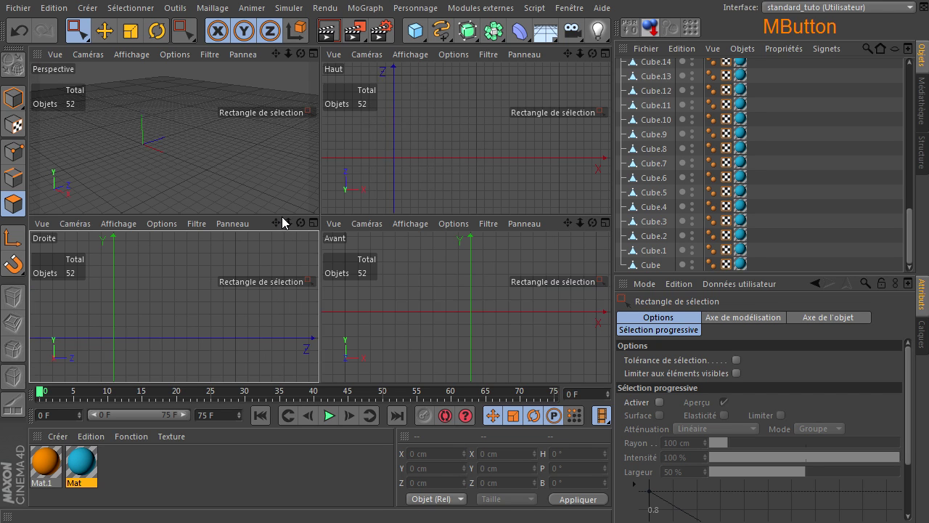
{"action": "left_click", "coordinate": [123, 93]}
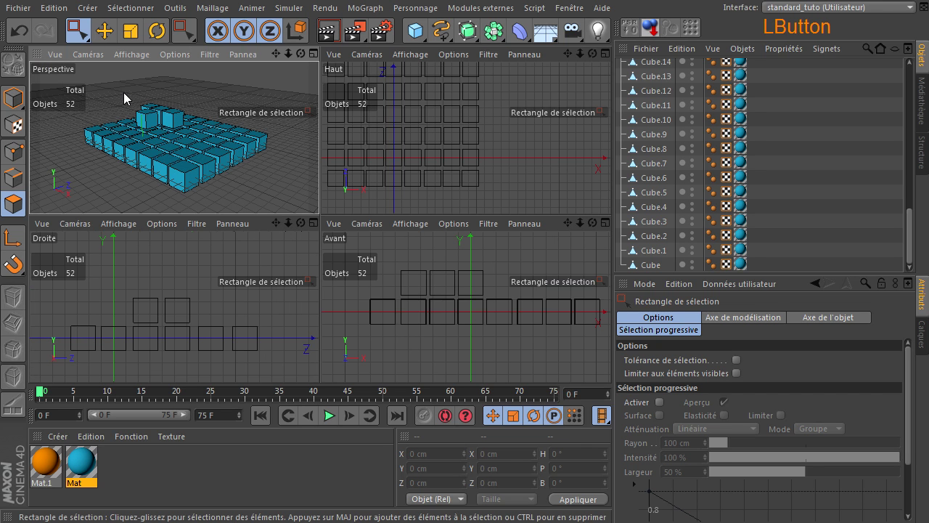
{"action": "scroll", "coordinate": [166, 150], "scroll_direction": "up", "scroll_amount": 3}
{"action": "middle_click", "coordinate": [168, 149]}
{"action": "left_click_drag", "start_coordinate": [236, 259], "coordinate": [401, 327]}
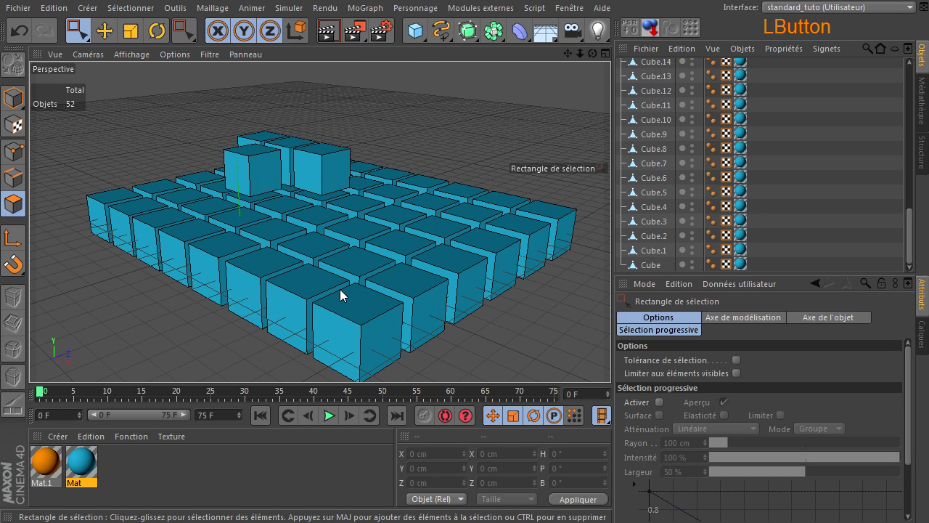
Select the foremost cube, Cube.40, in object mode and rectangle-select its top polygon in polygon mode
{"action": "scroll", "coordinate": [777, 227], "scroll_direction": "up", "scroll_amount": 5}
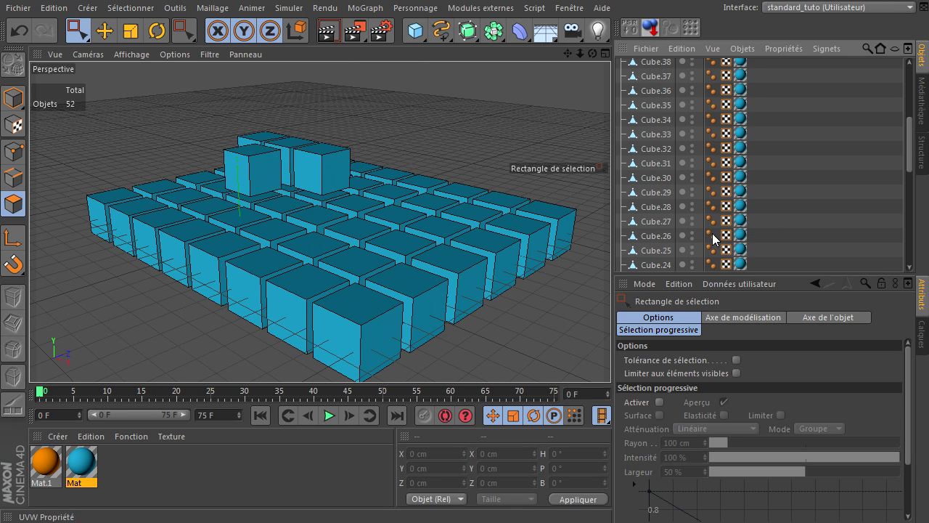
{"action": "left_click", "coordinate": [12, 101]}
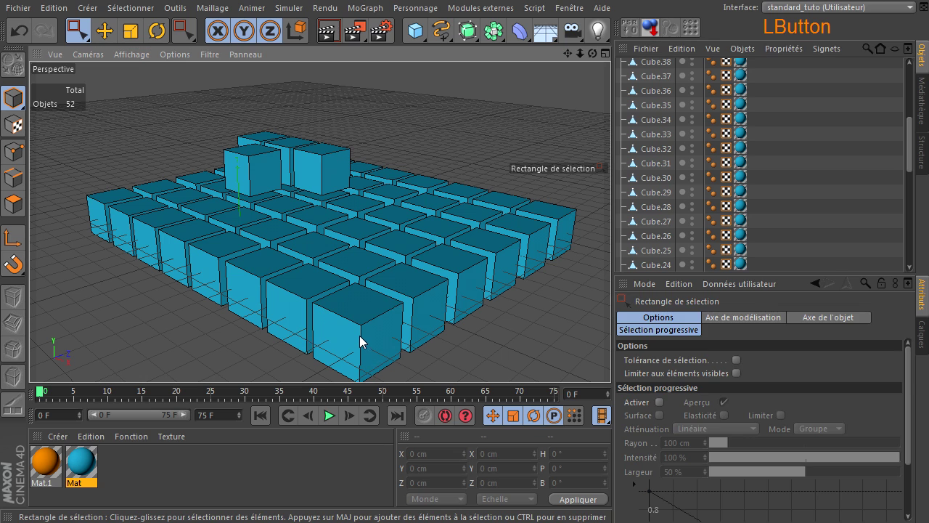
{"action": "left_click", "coordinate": [361, 342]}
{"action": "left_click", "coordinate": [22, 208]}
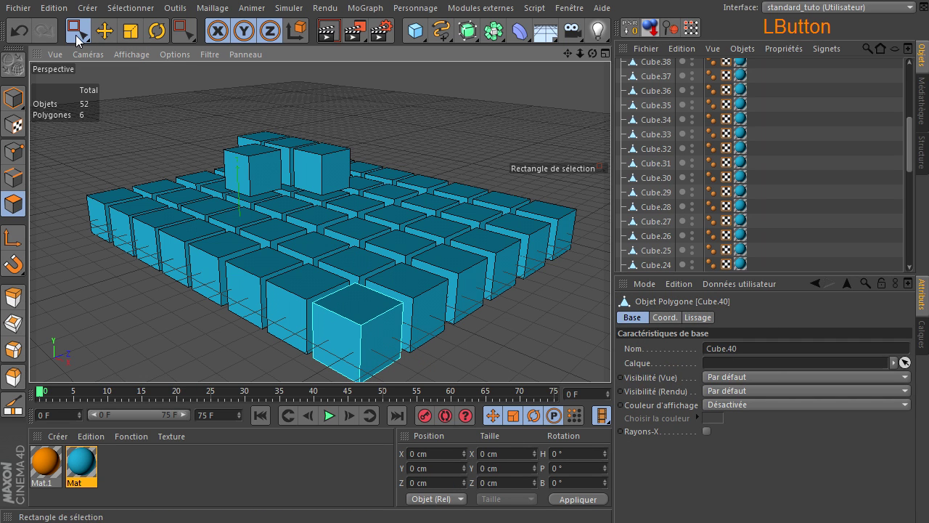
{"action": "left_click", "coordinate": [77, 31]}
{"action": "left_click_drag", "start_coordinate": [292, 274], "coordinate": [434, 351]}
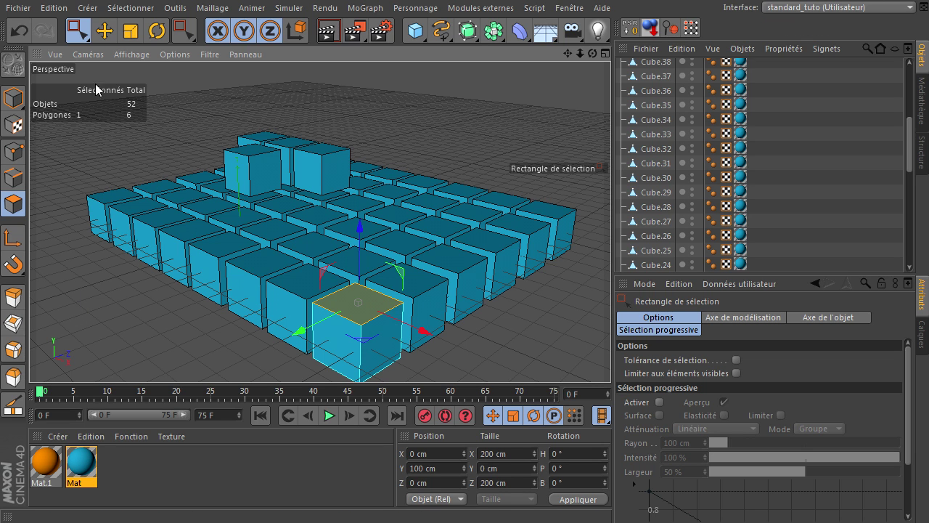
Switch to the Live Selection tool, clear the polygon selection and deselect the cube in object mode
{"action": "mouse_move", "coordinate": [78, 30]}
{"action": "left_mouse_down"}
{"action": "mouse_move", "coordinate": [103, 54]}
{"action": "mouse_move", "coordinate": [109, 44]}
{"action": "left_mouse_up"}
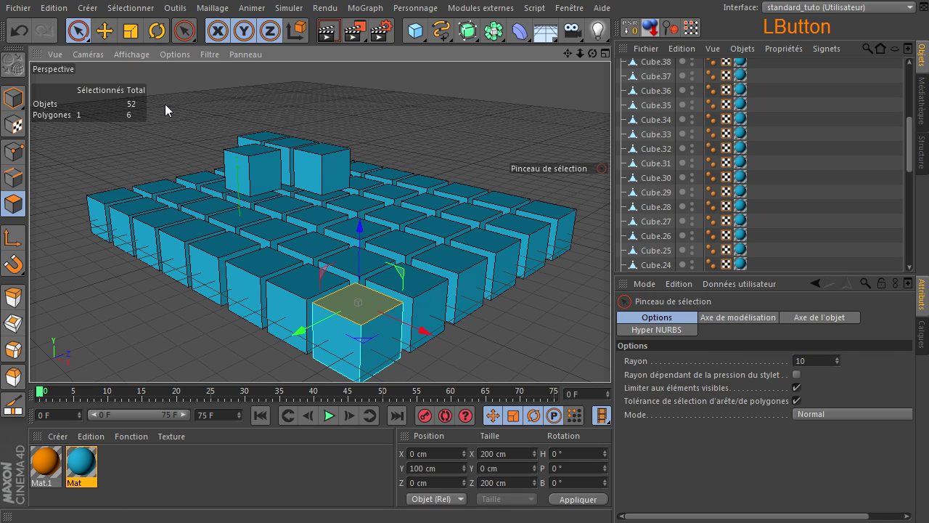
{"action": "left_click", "coordinate": [153, 131]}
{"action": "left_click", "coordinate": [13, 97]}
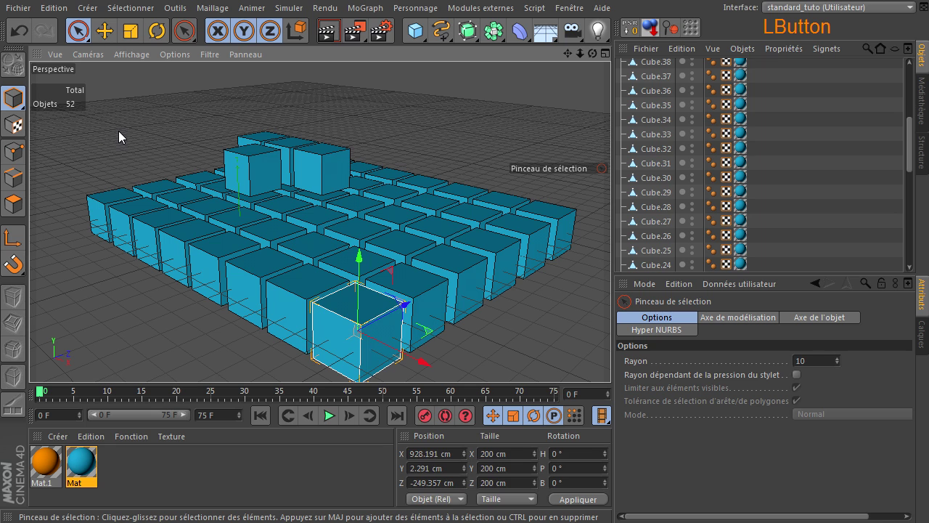
{"action": "left_click", "coordinate": [119, 137]}
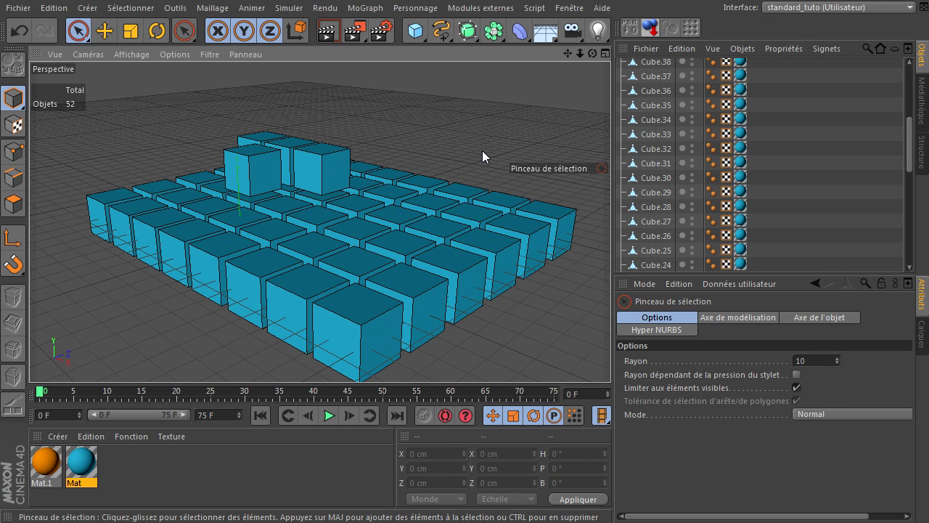
Maximise the Droite view and select every cube in the object list, from Cube.51 down to Cube
{"action": "middle_click", "coordinate": [217, 154]}
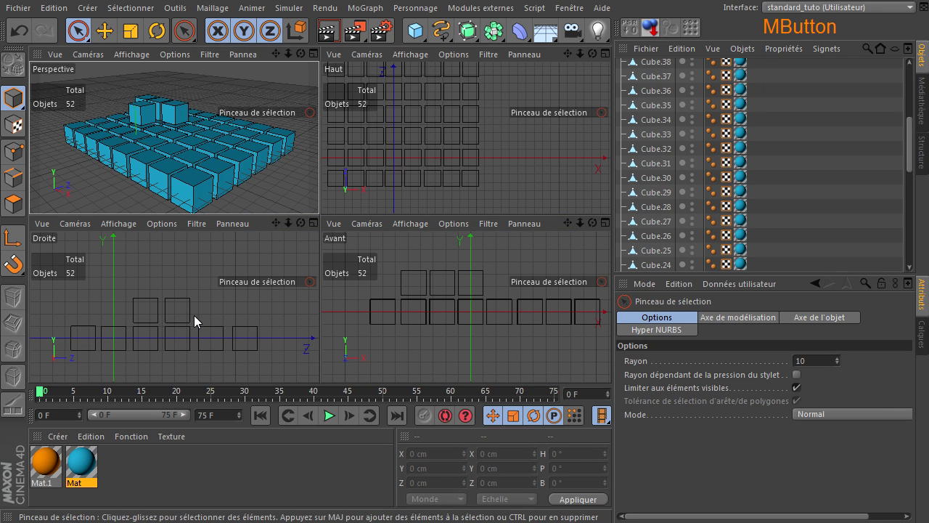
{"action": "middle_click", "coordinate": [159, 246]}
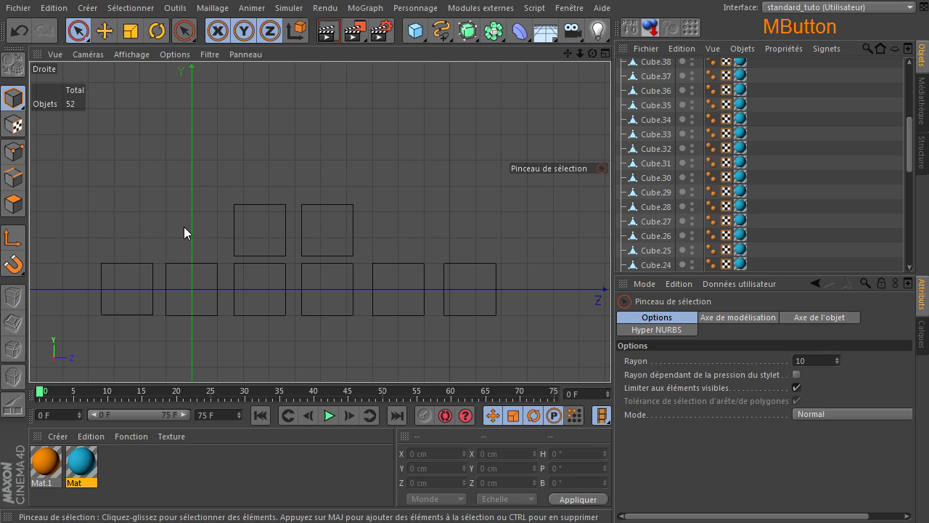
{"action": "scroll", "coordinate": [709, 170], "scroll_direction": "up", "scroll_amount": 5}
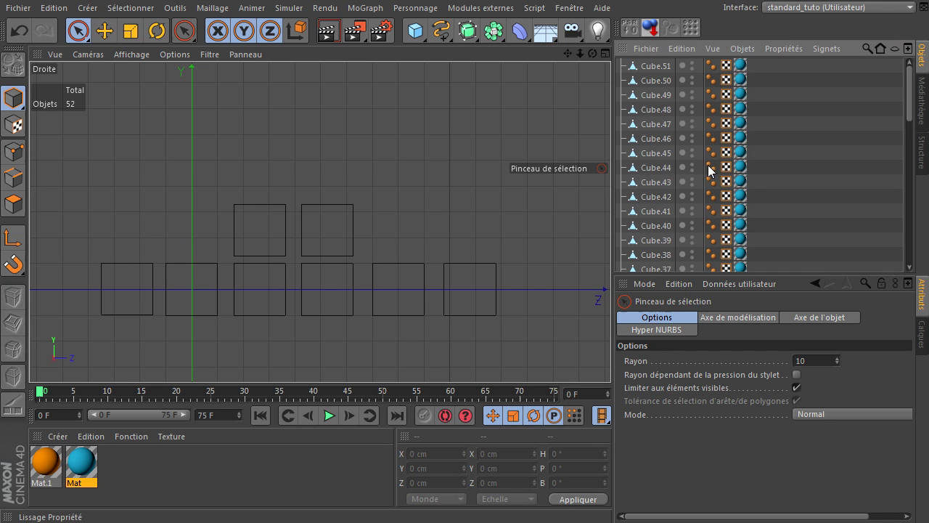
{"action": "left_click", "coordinate": [660, 67]}
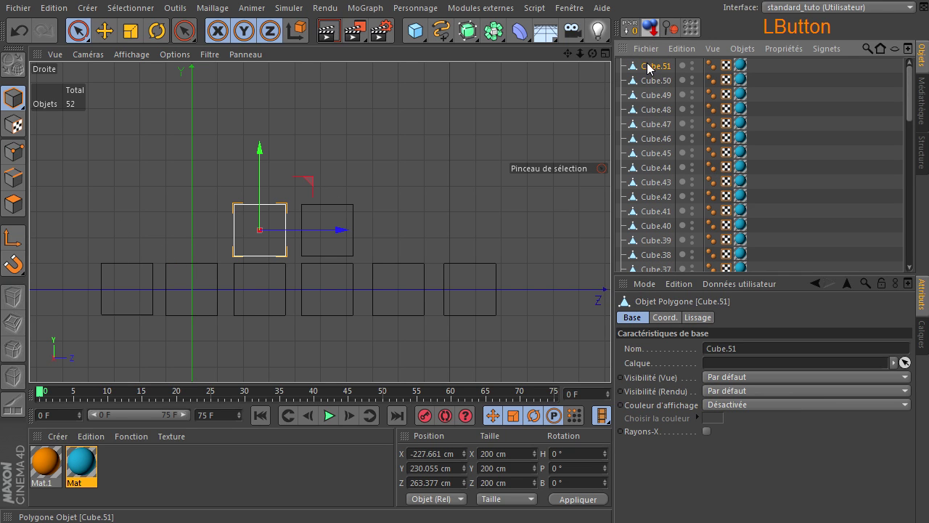
{"action": "scroll", "coordinate": [652, 156], "scroll_direction": "down", "scroll_amount": 10}
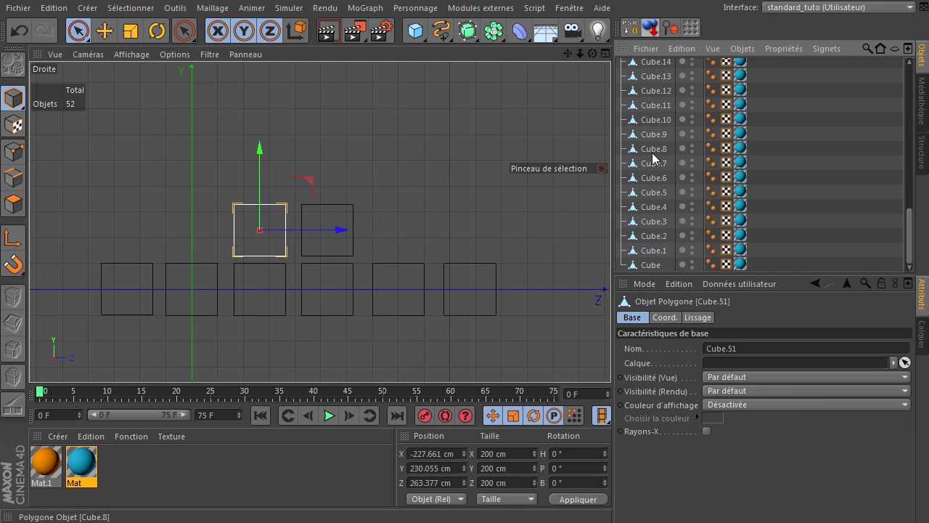
{"action": "left_click", "coordinate": [656, 264], "text": "shift"}
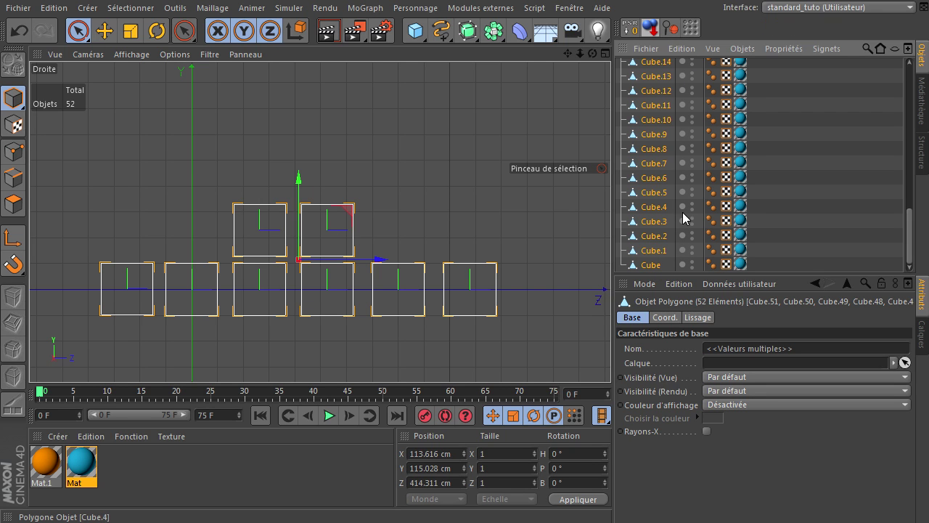
Rectangle-select the top polygons of the whole lower row in polygon mode and check them in the Perspective view
{"action": "left_click", "coordinate": [13, 206]}
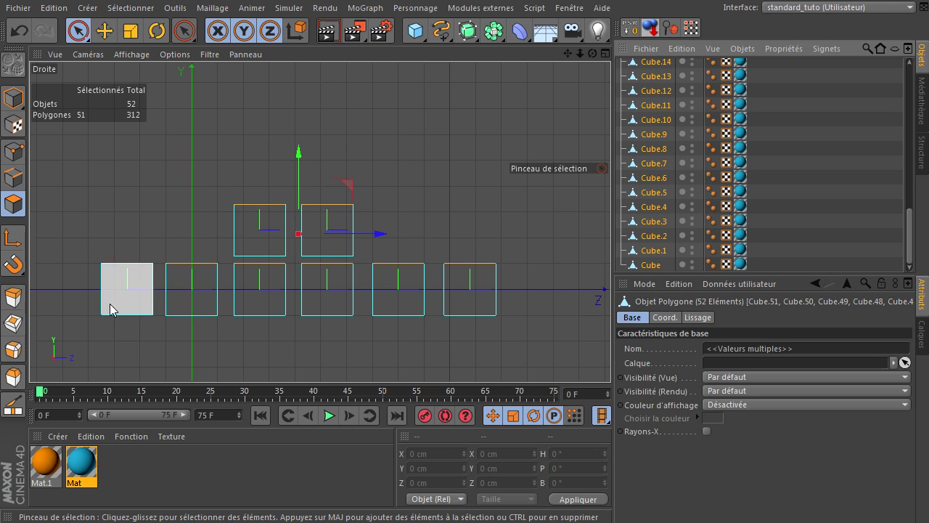
{"action": "left_click_drag", "start_coordinate": [78, 31], "coordinate": [172, 70]}
{"action": "left_click_drag", "start_coordinate": [70, 274], "coordinate": [510, 259]}
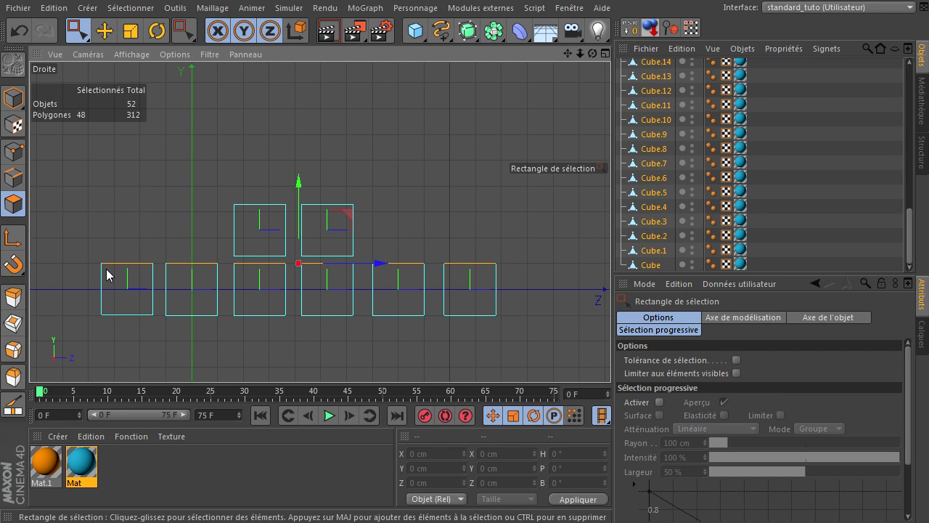
{"action": "middle_click", "coordinate": [443, 146]}
{"action": "middle_click", "coordinate": [234, 130]}
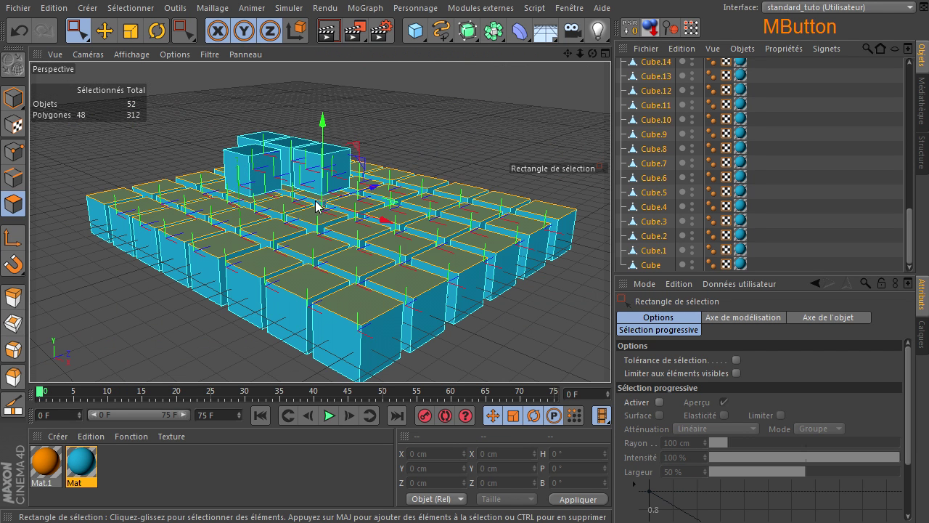
Add the top polygons of the upper cubes to the selection from the Droite view, then maximise the Perspective view
{"action": "middle_click", "coordinate": [428, 191]}
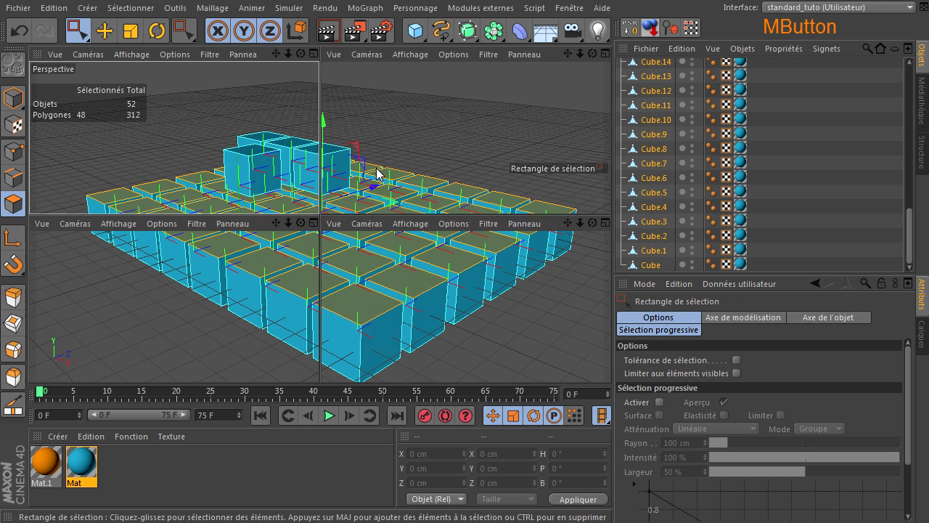
{"action": "middle_click", "coordinate": [201, 259]}
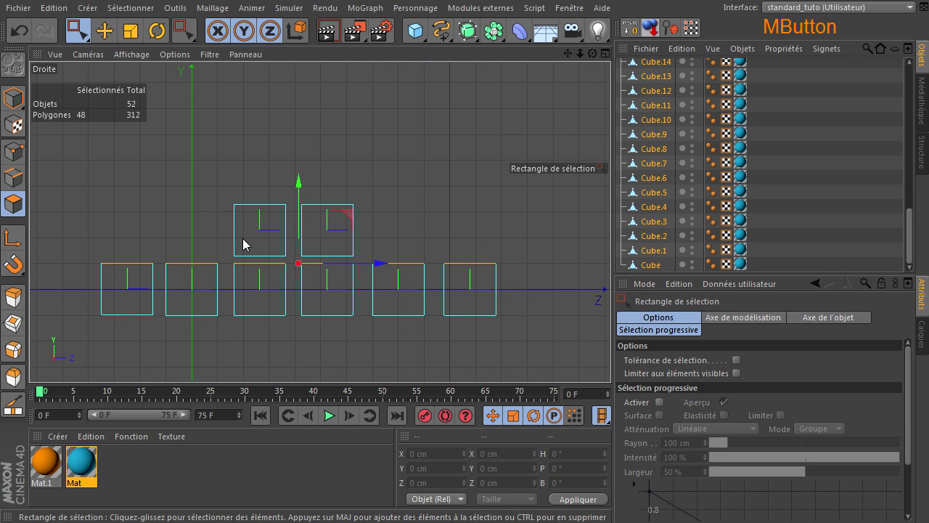
{"action": "left_click_drag", "start_coordinate": [198, 173], "coordinate": [382, 218], "text": "shift"}
{"action": "middle_click", "coordinate": [370, 204]}
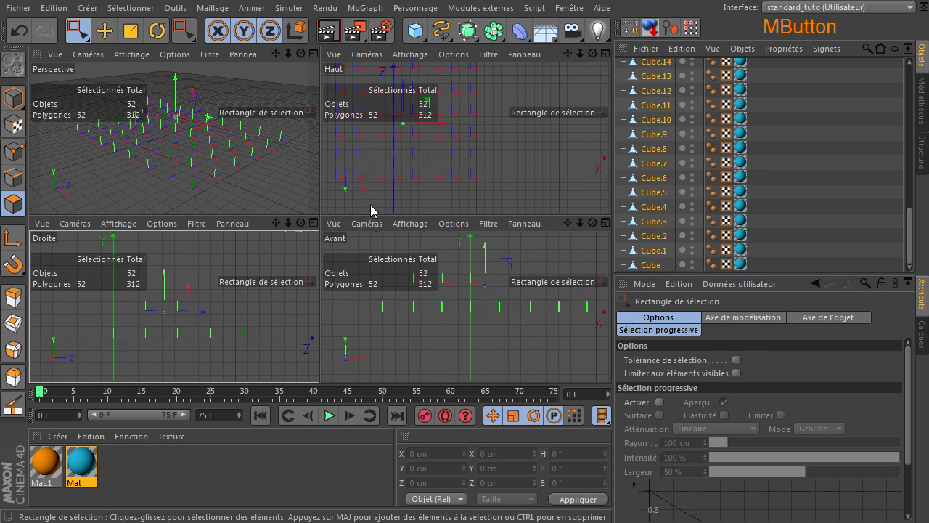
{"action": "middle_click", "coordinate": [313, 185]}
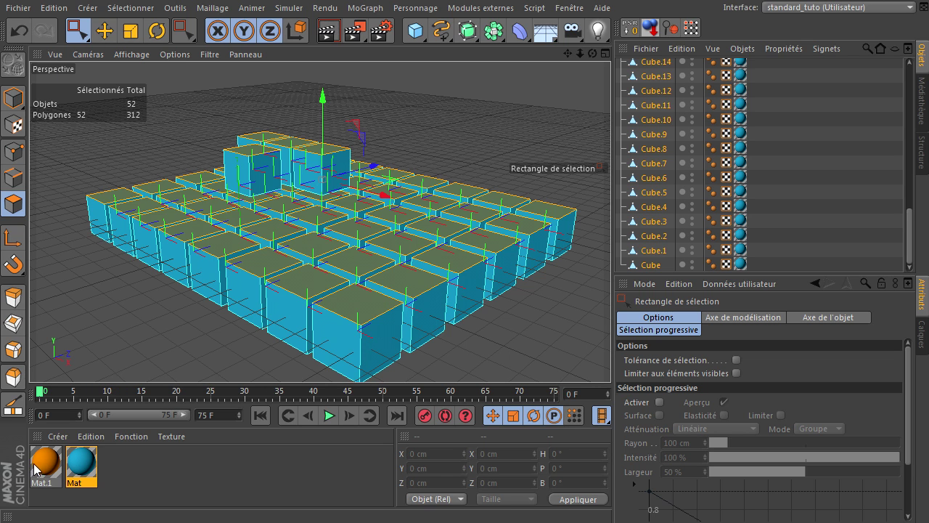
Apply the orange material Mat.1 to the selected top polygons of all the cubes
{"action": "left_click_drag", "start_coordinate": [40, 465], "coordinate": [307, 291]}
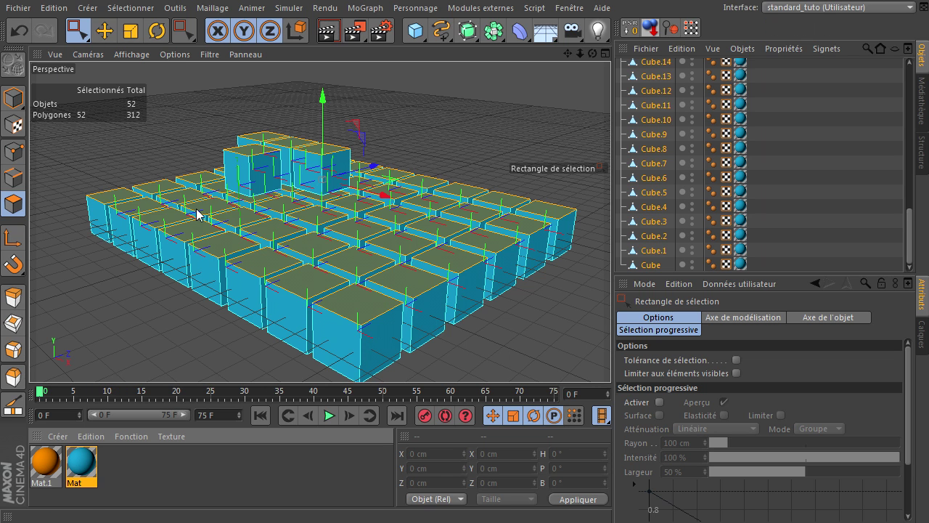
{"action": "left_click_drag", "start_coordinate": [384, 287], "coordinate": [373, 307]}
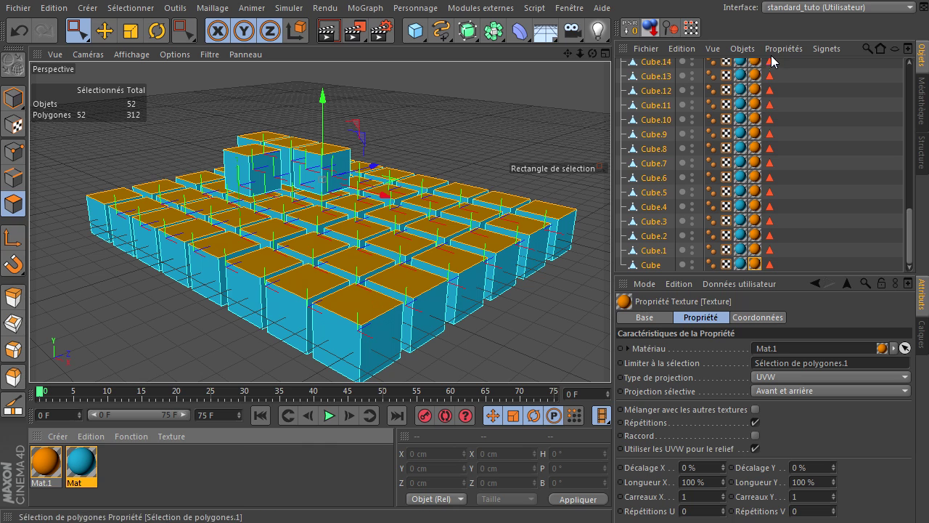
{"action": "left_click", "coordinate": [758, 274]}
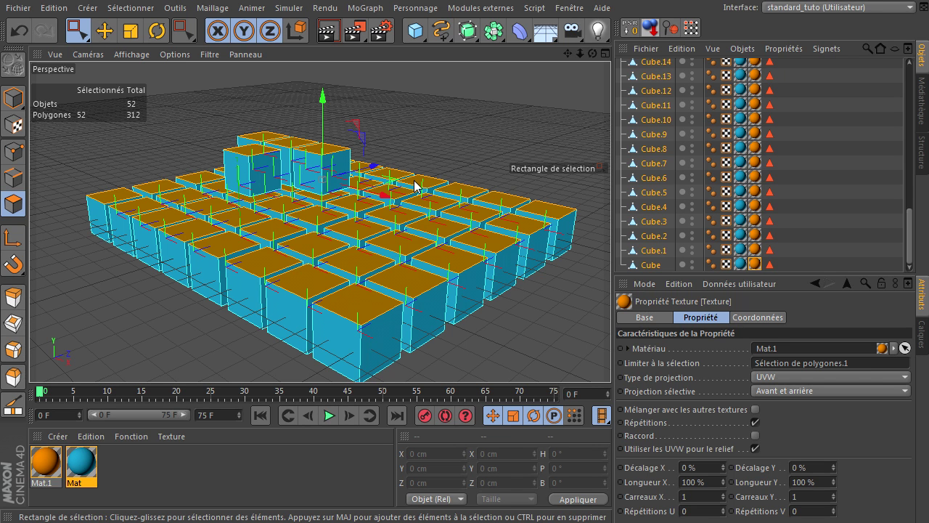
Clear the polygon selection and render the Perspective view to check the orange tops of the cubes
{"action": "left_click_drag", "start_coordinate": [404, 99], "coordinate": [449, 119]}
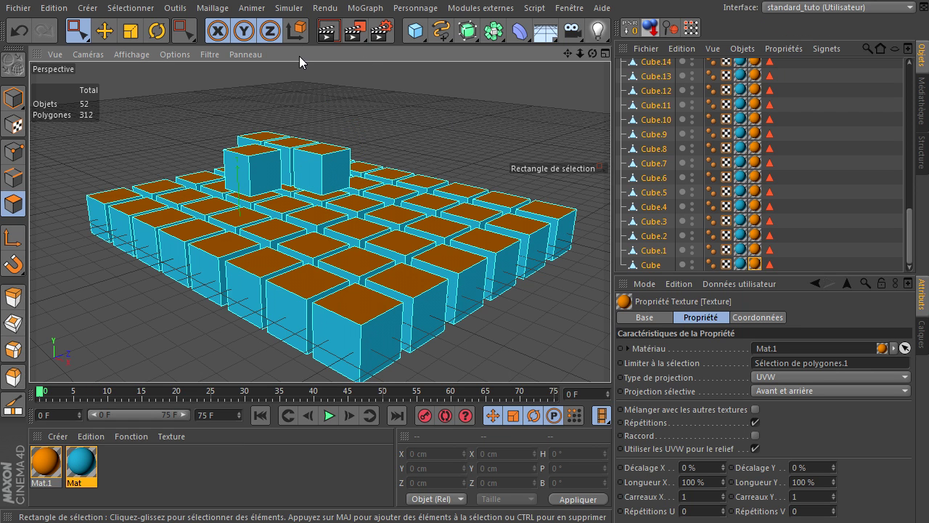
{"action": "left_click", "coordinate": [328, 31]}
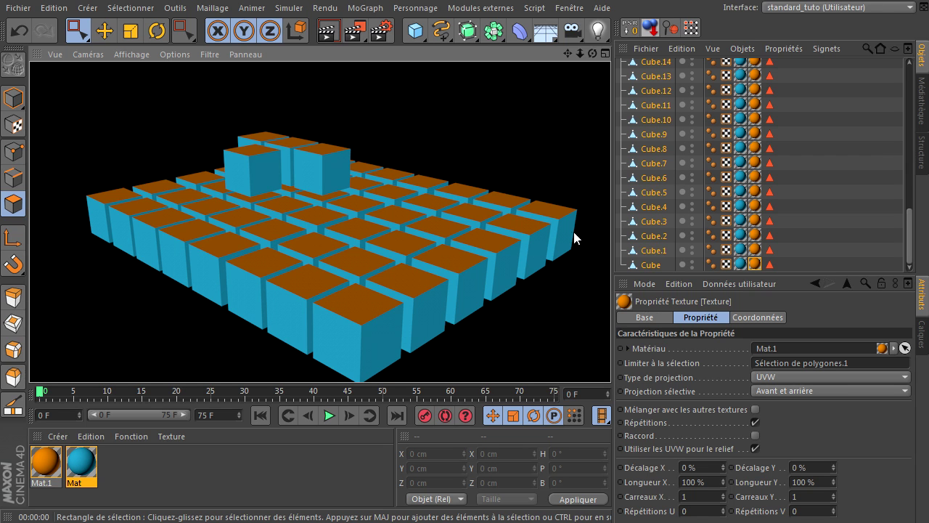
{"action": "middle_click", "coordinate": [506, 144]}
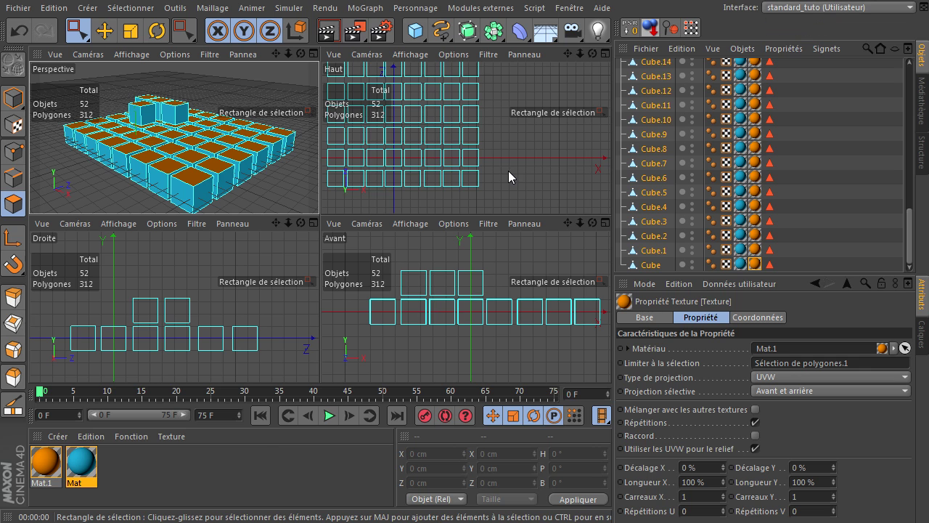
{"action": "middle_click", "coordinate": [273, 116]}
{"action": "middle_click", "coordinate": [273, 185]}
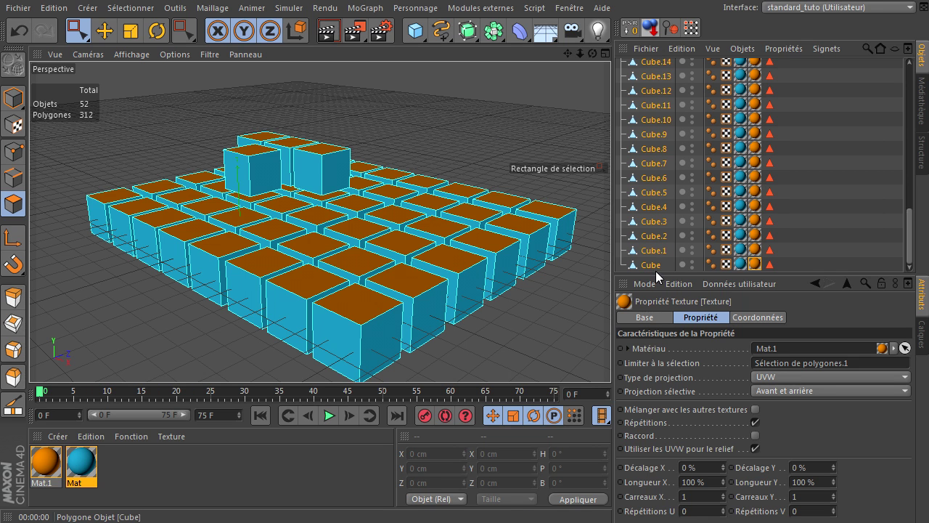
Rectangle-select the outer side polygons of the last column of cubes in the Avant view and check them in the Perspective view
{"action": "middle_click", "coordinate": [529, 122]}
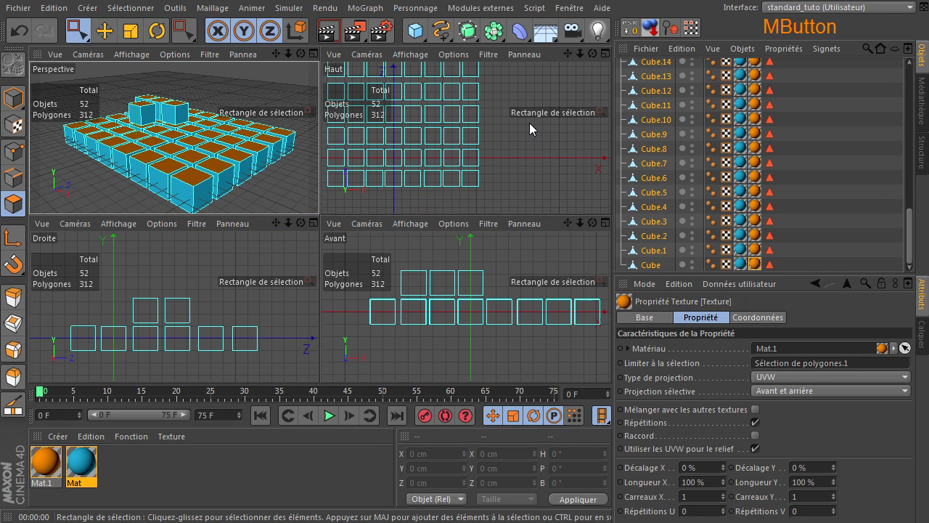
{"action": "middle_click", "coordinate": [487, 242]}
{"action": "left_click_drag", "start_coordinate": [567, 53], "coordinate": [572, 356]}
{"action": "left_click", "coordinate": [75, 30]}
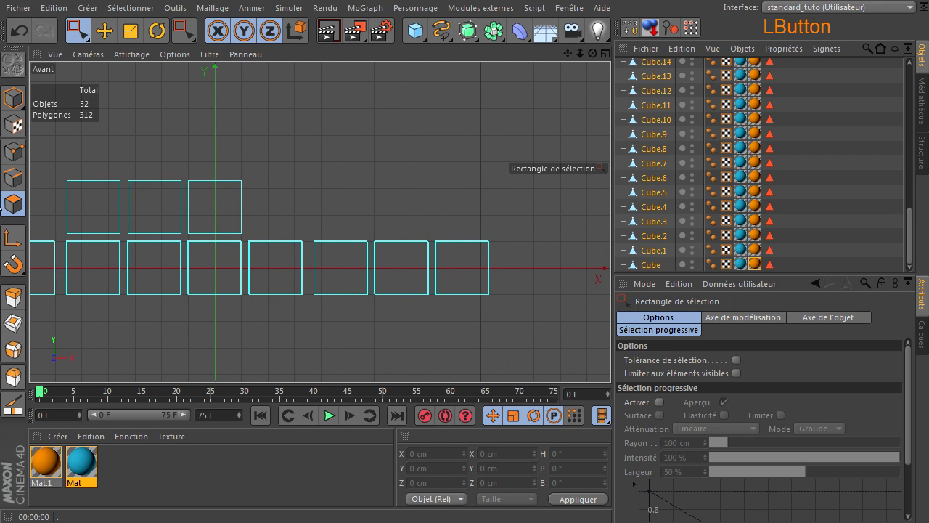
{"action": "left_click_drag", "start_coordinate": [475, 210], "coordinate": [522, 331]}
{"action": "middle_click", "coordinate": [515, 302]}
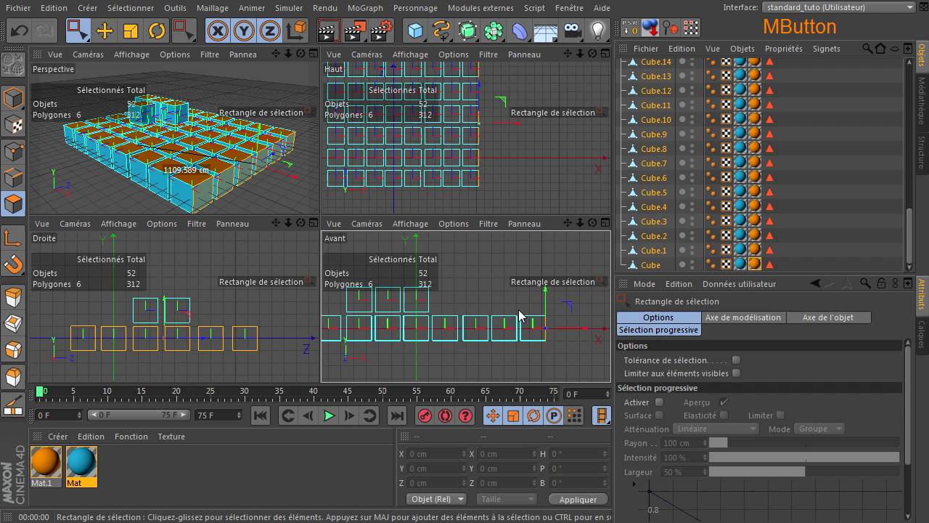
{"action": "middle_click", "coordinate": [254, 175]}
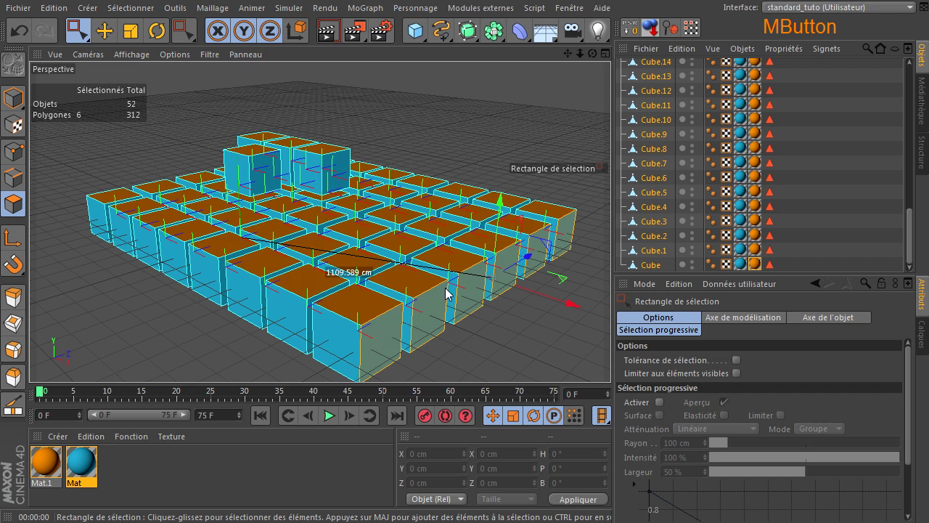
Create a new default material, try applying it to the outer side polygons with all cubes selected, and undo each application
{"action": "double_click", "coordinate": [294, 461]}
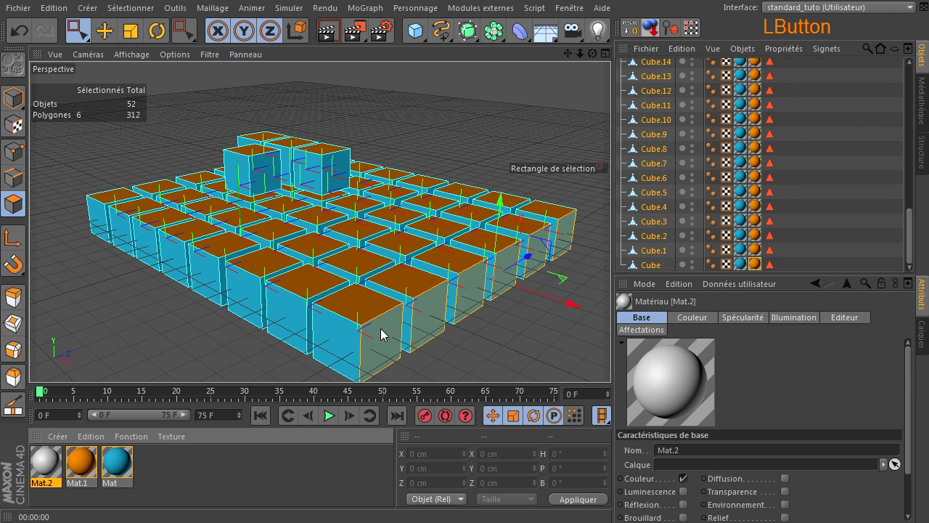
{"action": "left_click_drag", "start_coordinate": [380, 328], "coordinate": [383, 325]}
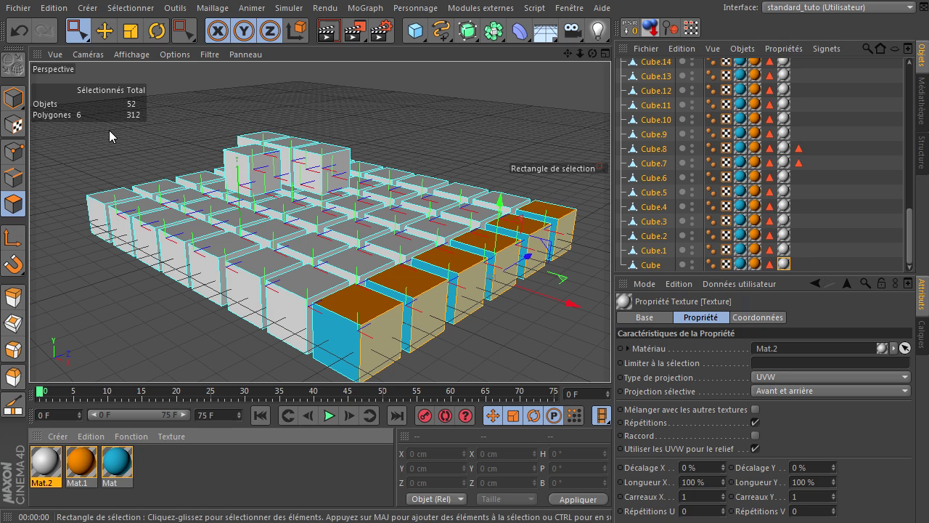
{"action": "left_click", "coordinate": [19, 30]}
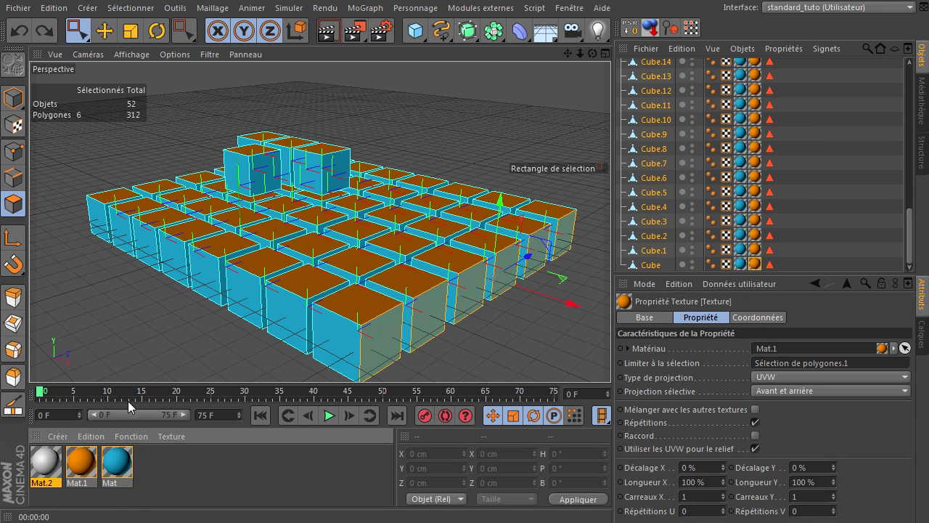
{"action": "left_click_drag", "start_coordinate": [45, 468], "coordinate": [383, 355]}
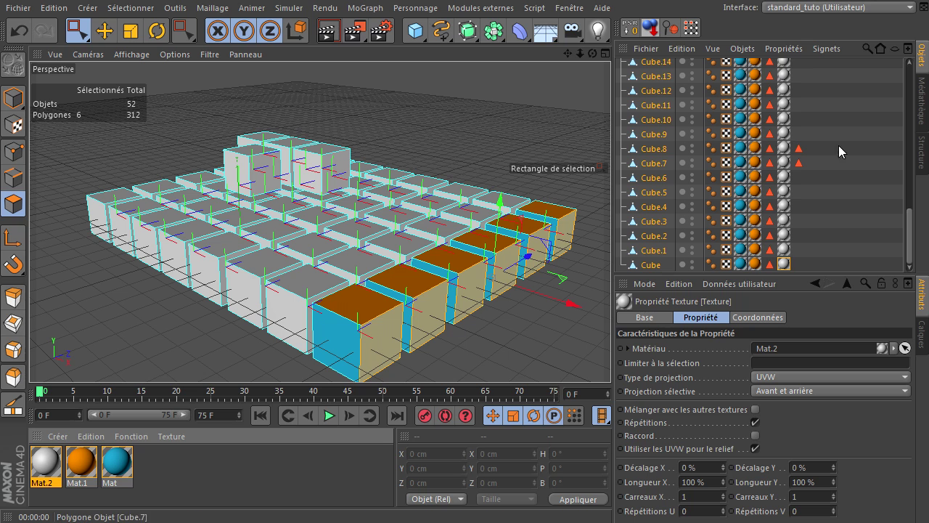
{"action": "left_click", "coordinate": [15, 34]}
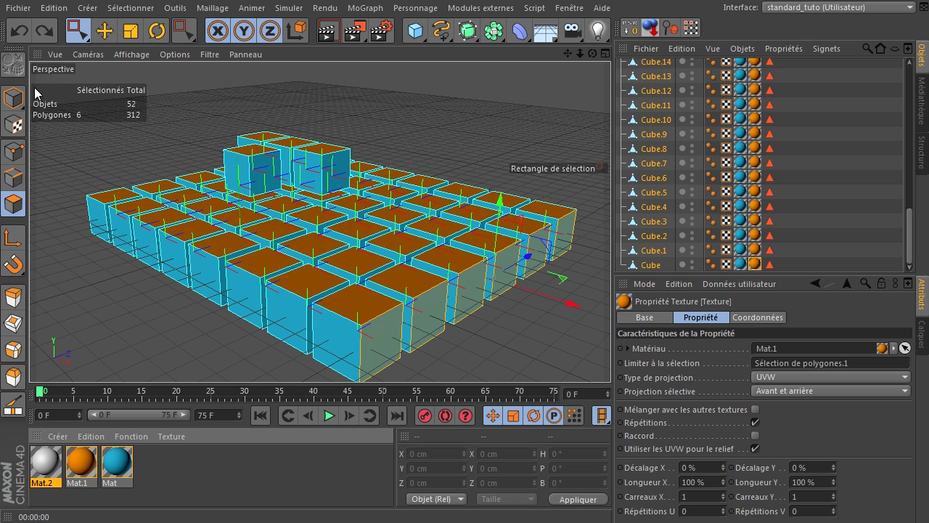
Deselect all cubes in model mode and brush-select only the six cubes of the outer column in the Perspective view
{"action": "left_click", "coordinate": [13, 97]}
{"action": "left_click", "coordinate": [97, 126]}
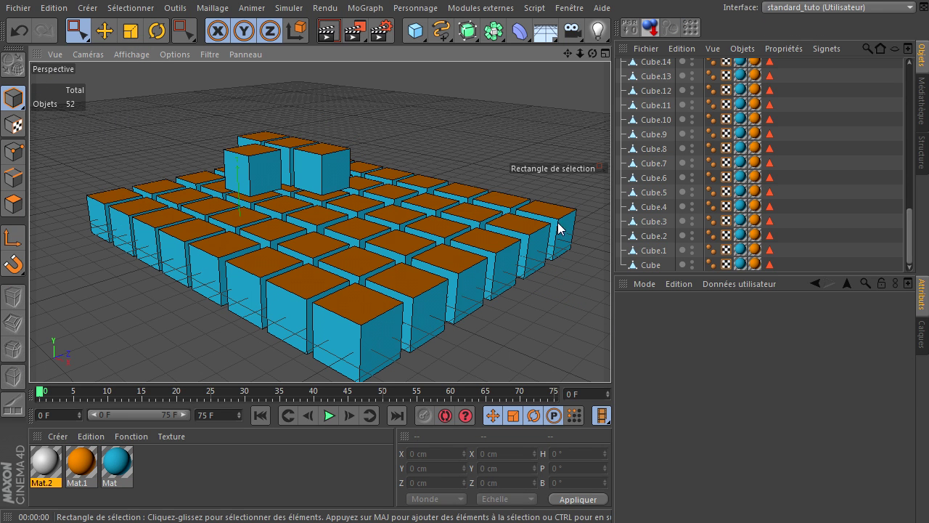
{"action": "left_click_drag", "start_coordinate": [78, 32], "coordinate": [138, 39]}
{"action": "mouse_move", "coordinate": [583, 202]}
{"action": "left_mouse_down"}
{"action": "mouse_move", "coordinate": [542, 244]}
{"action": "mouse_move", "coordinate": [383, 335]}
{"action": "mouse_move", "coordinate": [421, 328]}
{"action": "left_mouse_up"}
{"action": "middle_click", "coordinate": [421, 328]}
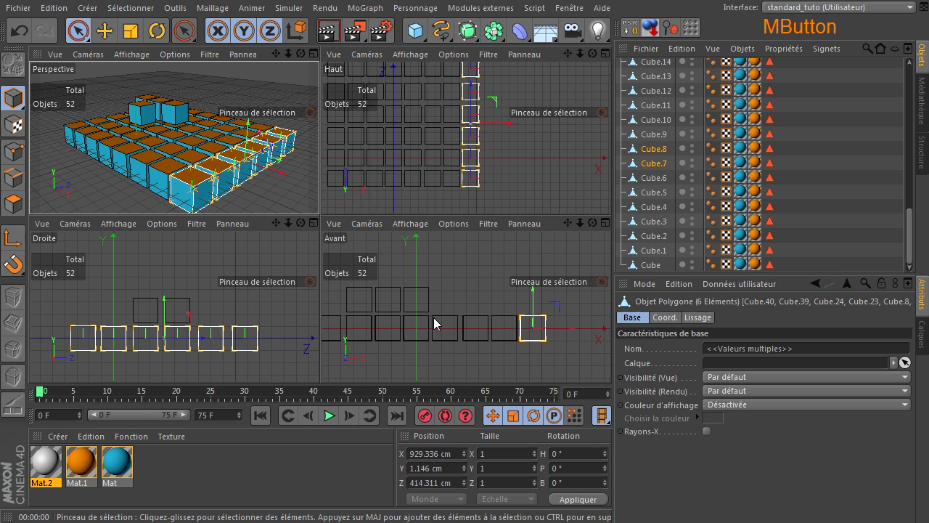
Rectangle-select the outer side polygons of the six selected cubes in the Avant view, then maximise the Perspective view
{"action": "middle_click", "coordinate": [550, 345]}
{"action": "left_click", "coordinate": [13, 204]}
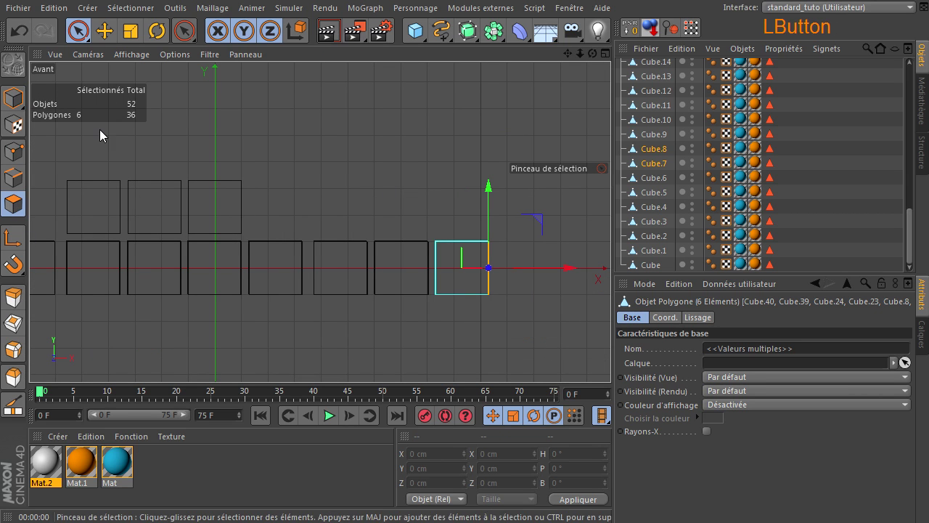
{"action": "left_click_drag", "start_coordinate": [79, 30], "coordinate": [137, 65]}
{"action": "left_click_drag", "start_coordinate": [466, 204], "coordinate": [525, 332]}
{"action": "middle_click", "coordinate": [458, 265]}
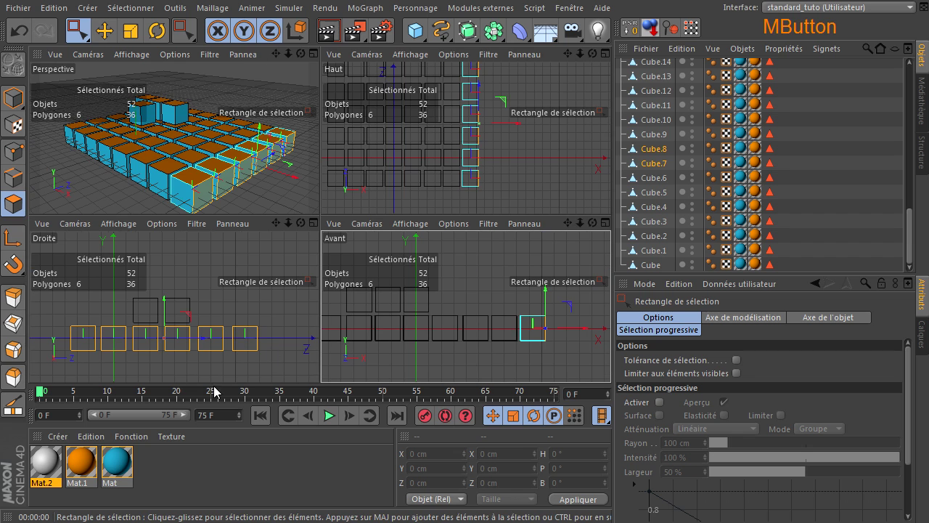
{"action": "middle_click", "coordinate": [209, 191]}
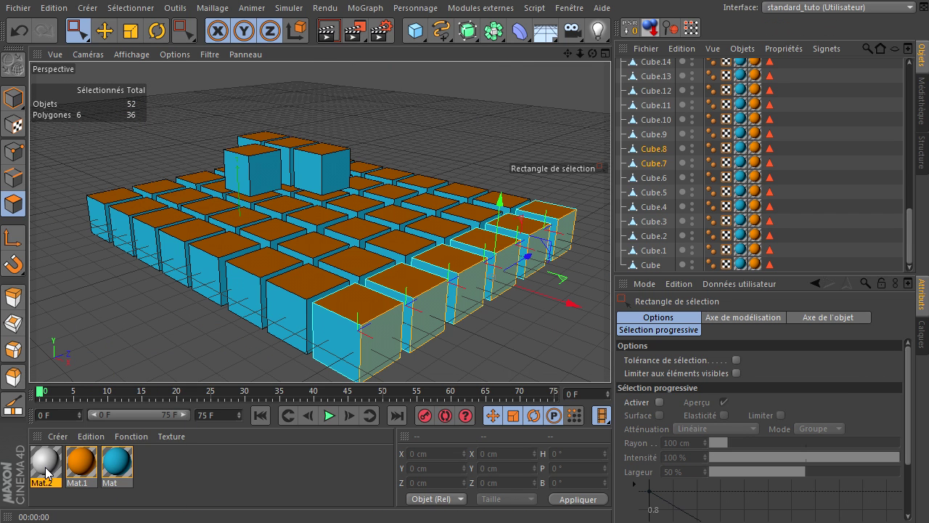
Apply material Mat.2 to the selected side polygons, clear the selection and render the view
{"action": "left_click_drag", "start_coordinate": [45, 469], "coordinate": [458, 279]}
{"action": "left_click_drag", "start_coordinate": [383, 335], "coordinate": [383, 335]}
{"action": "left_click_drag", "start_coordinate": [416, 92], "coordinate": [449, 114]}
{"action": "left_click", "coordinate": [328, 30]}
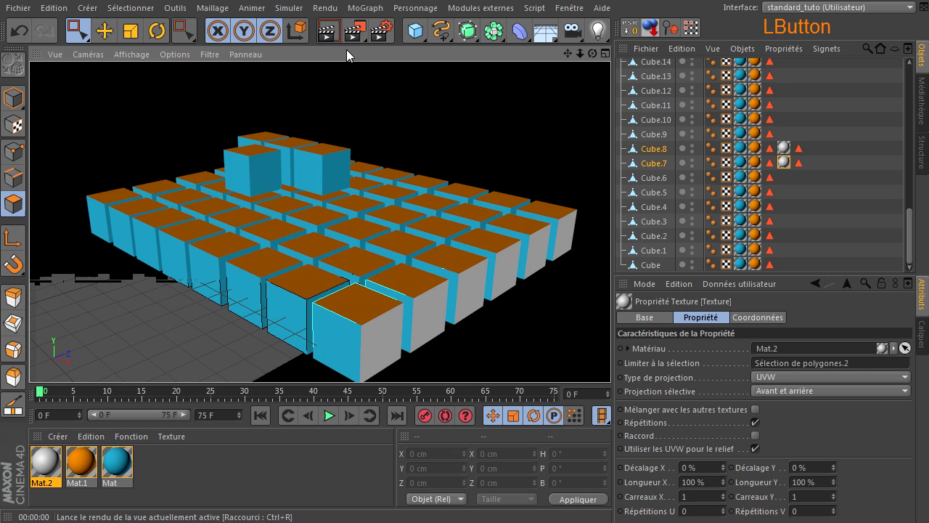
Turn off specularity for Mat.2, set its colour to pure white (255, 255, 255) and render the view again
{"action": "double_click", "coordinate": [45, 465]}
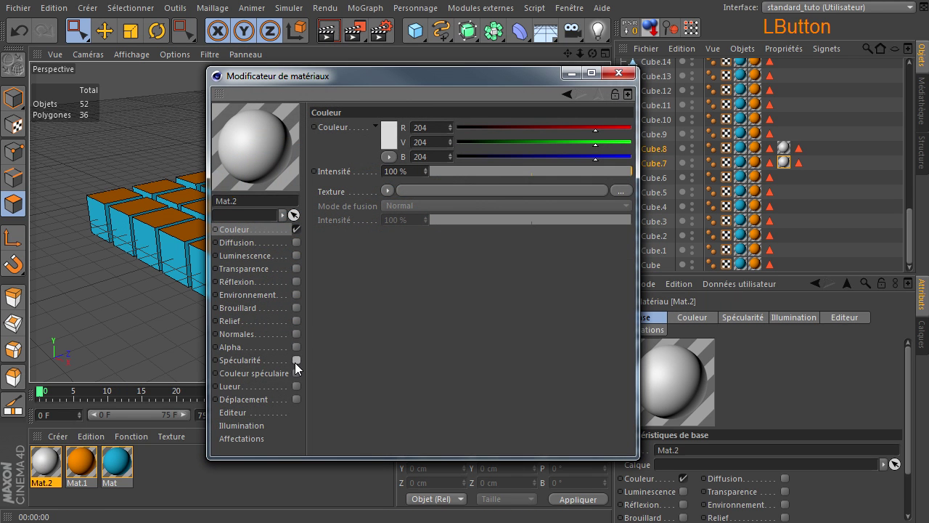
{"action": "left_click", "coordinate": [296, 360]}
{"action": "left_click", "coordinate": [385, 134]}
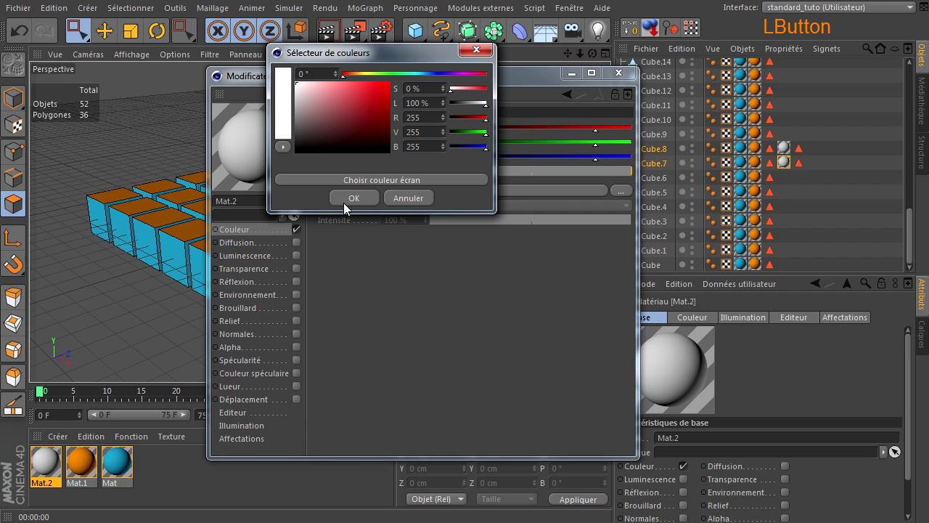
{"action": "left_click", "coordinate": [349, 198]}
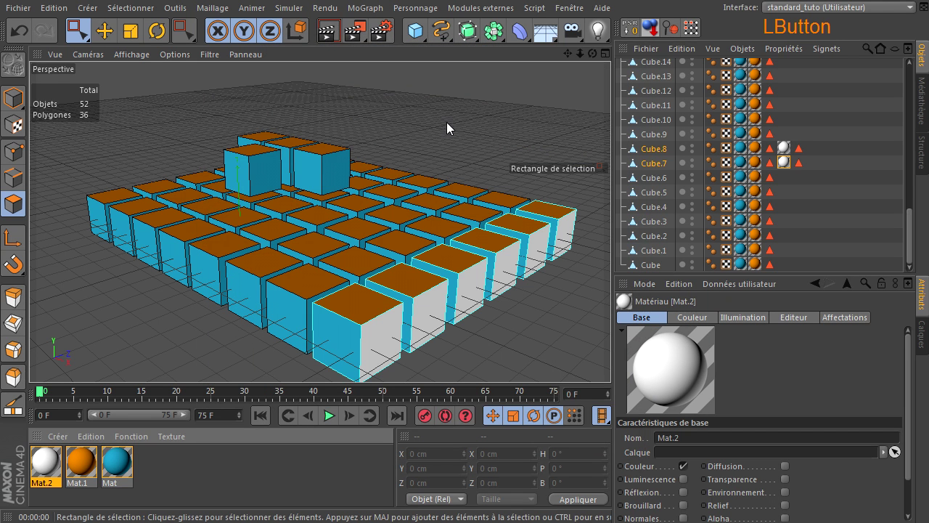
{"action": "left_click", "coordinate": [328, 31]}
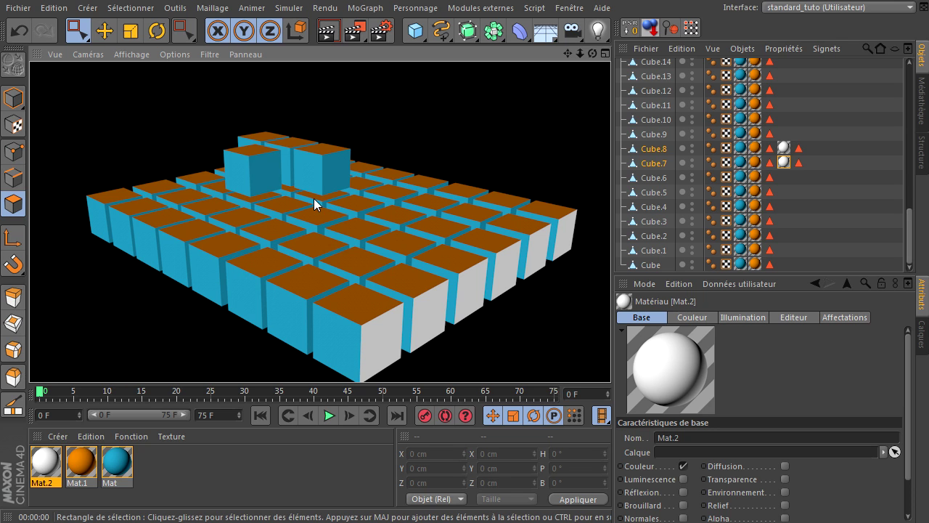
Select every cube in the object list, from Cube.51 down to Cube, and delete them all
{"action": "scroll", "coordinate": [665, 181], "scroll_direction": "up", "scroll_amount": 10}
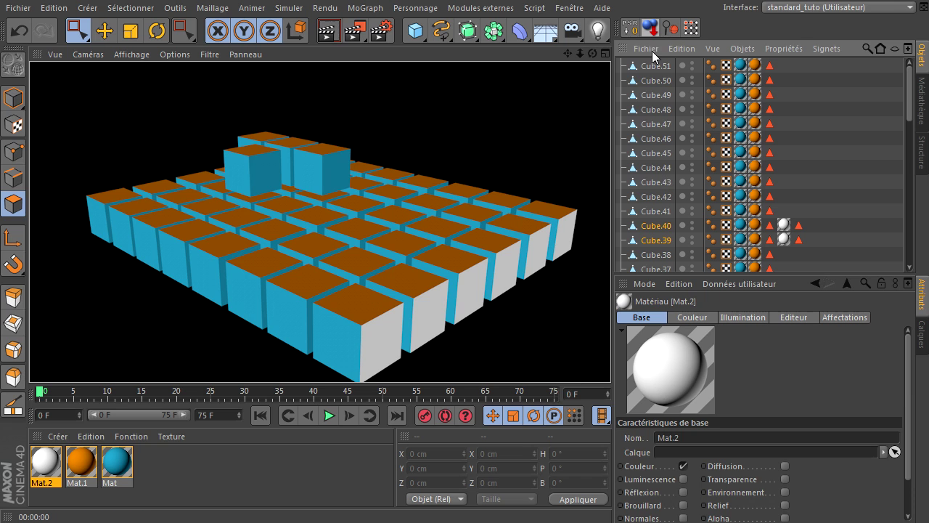
{"action": "left_click", "coordinate": [634, 68]}
{"action": "scroll", "coordinate": [634, 69], "scroll_direction": "down", "scroll_amount": 10}
{"action": "scroll", "coordinate": [633, 132], "scroll_direction": "down", "scroll_amount": 1}
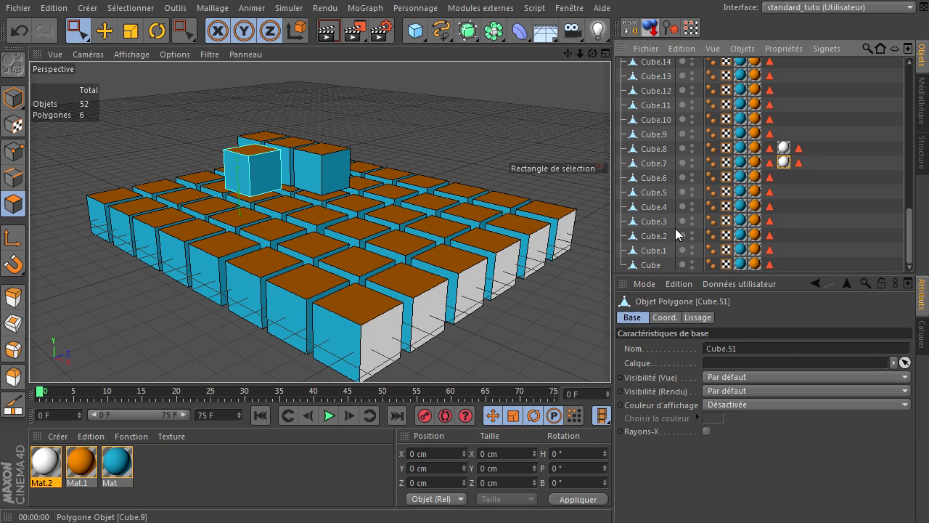
{"action": "left_click", "coordinate": [656, 264], "text": "shift"}
{"action": "key", "text": "Delete"}
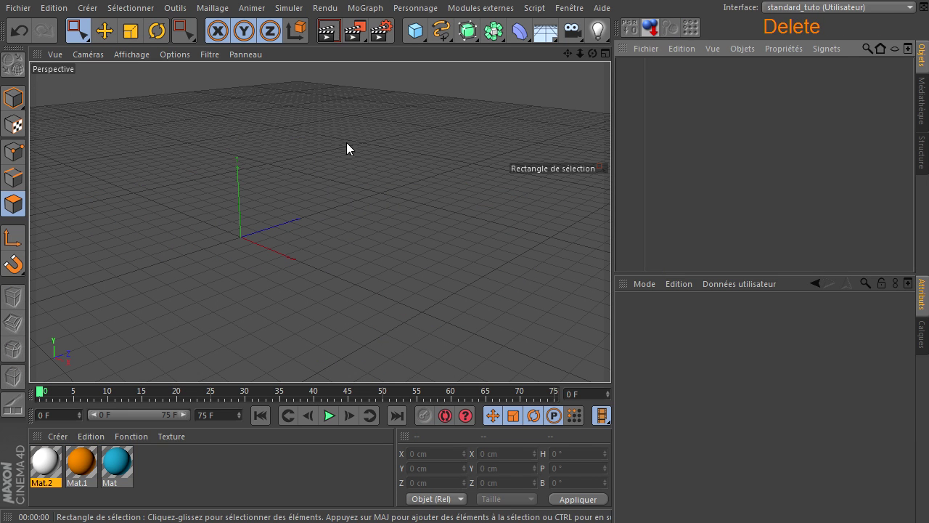
Add a new cube to the empty scene and convert it to an editable polygon object
{"action": "left_click_drag", "start_coordinate": [569, 50], "coordinate": [610, 356]}
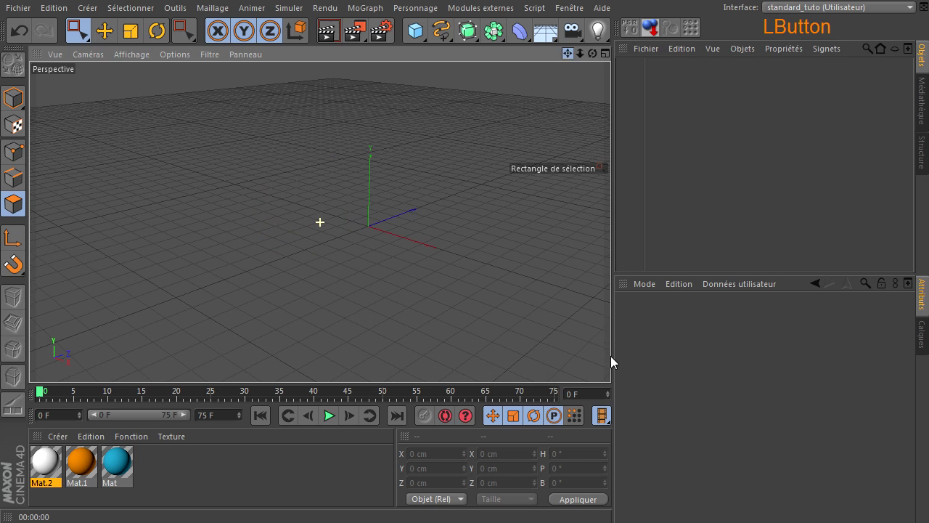
{"action": "left_click", "coordinate": [414, 34]}
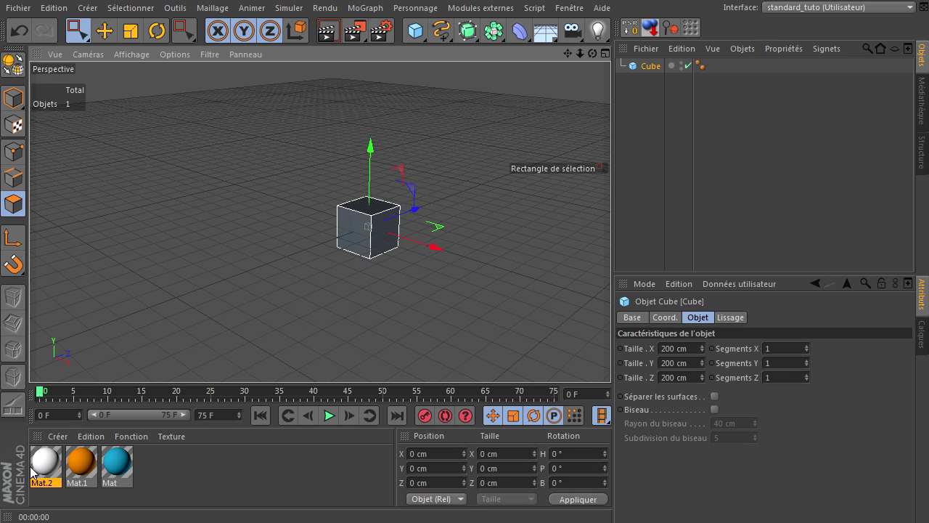
{"action": "left_click_drag", "start_coordinate": [117, 465], "coordinate": [650, 63]}
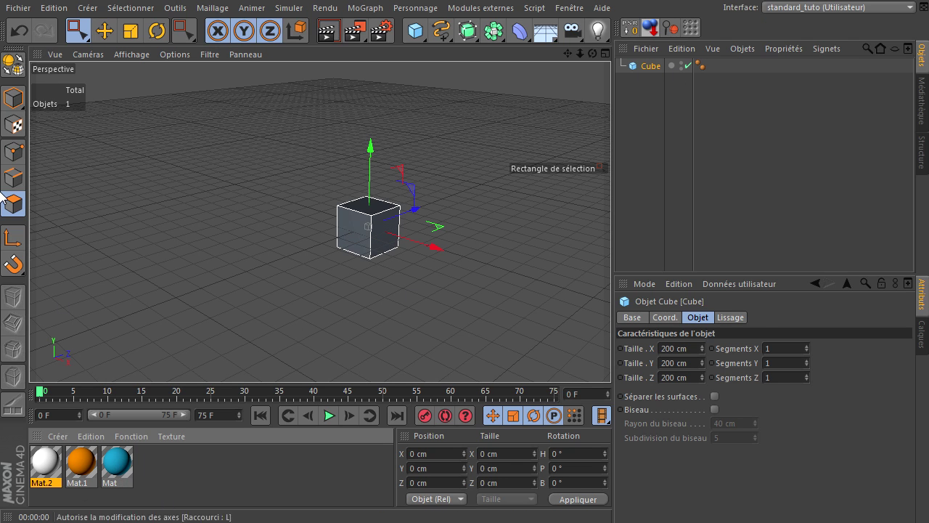
{"action": "left_click", "coordinate": [10, 68]}
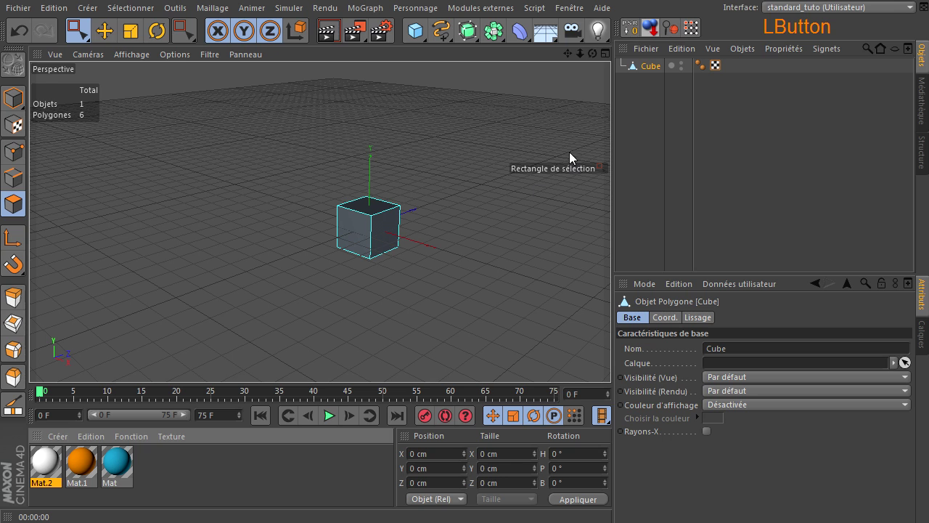
Apply the blue material Mat to the whole cube and the orange material Mat.1 to its top polygon
{"action": "left_click_drag", "start_coordinate": [653, 71], "coordinate": [653, 68]}
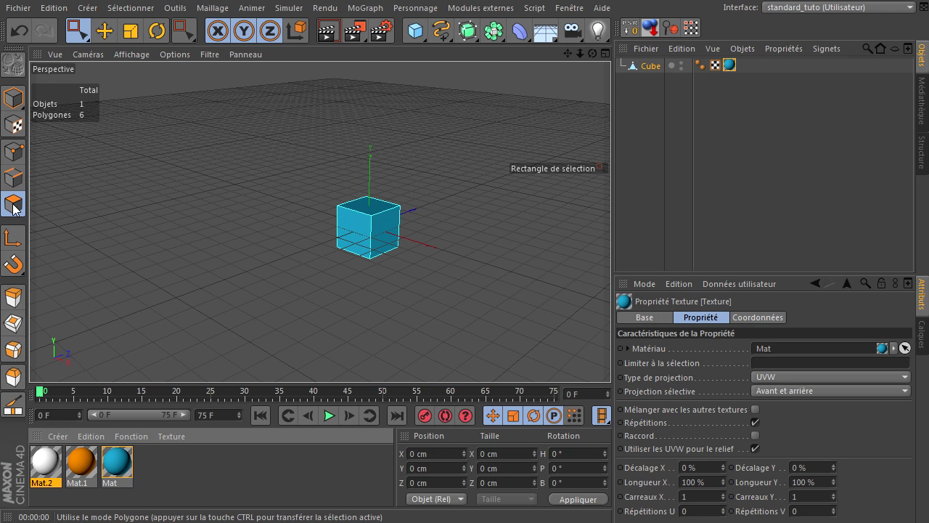
{"action": "left_click_drag", "start_coordinate": [77, 32], "coordinate": [78, 31]}
{"action": "left_click", "coordinate": [369, 206]}
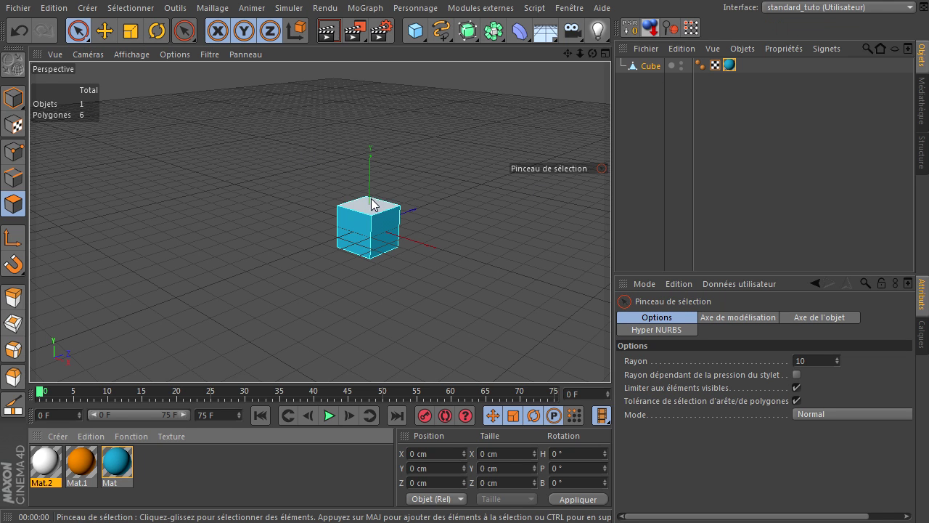
{"action": "left_click_drag", "start_coordinate": [87, 485], "coordinate": [369, 207]}
{"action": "left_click", "coordinate": [470, 306]}
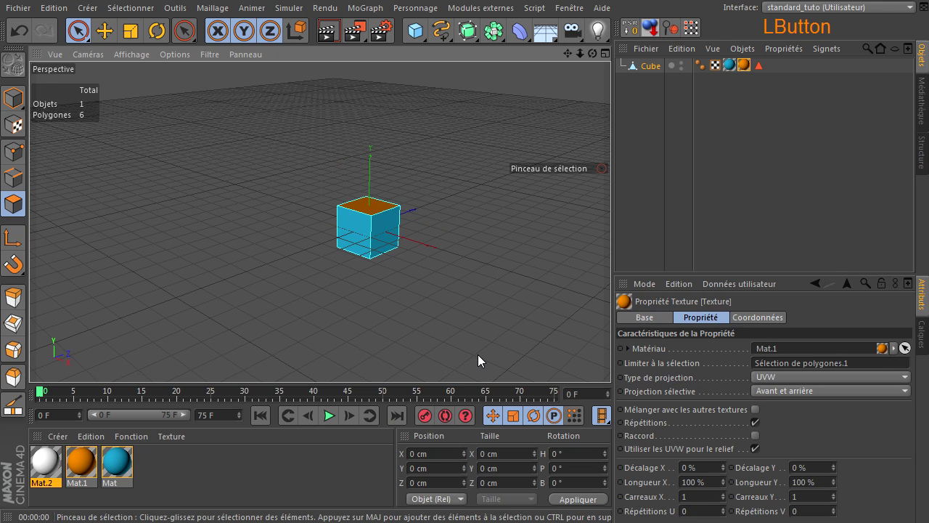
Create an instance of the cube, place it below the original in the object list and move it forward along Z
{"action": "left_click", "coordinate": [686, 146]}
{"action": "left_click", "coordinate": [634, 68]}
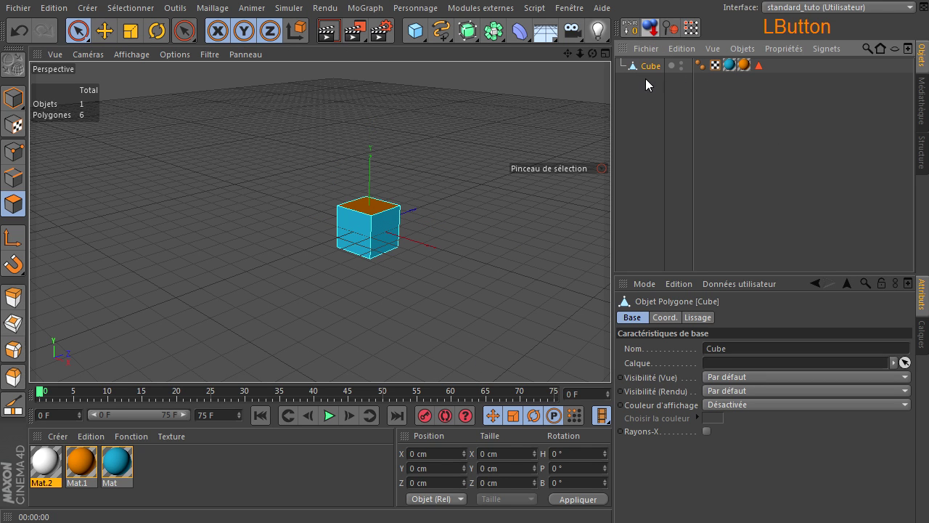
{"action": "left_click", "coordinate": [492, 30]}
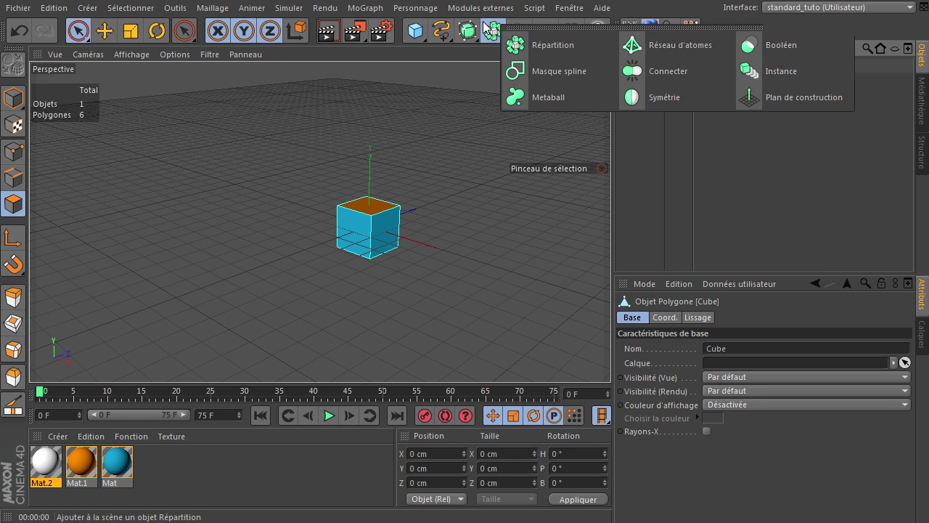
{"action": "left_click", "coordinate": [776, 72]}
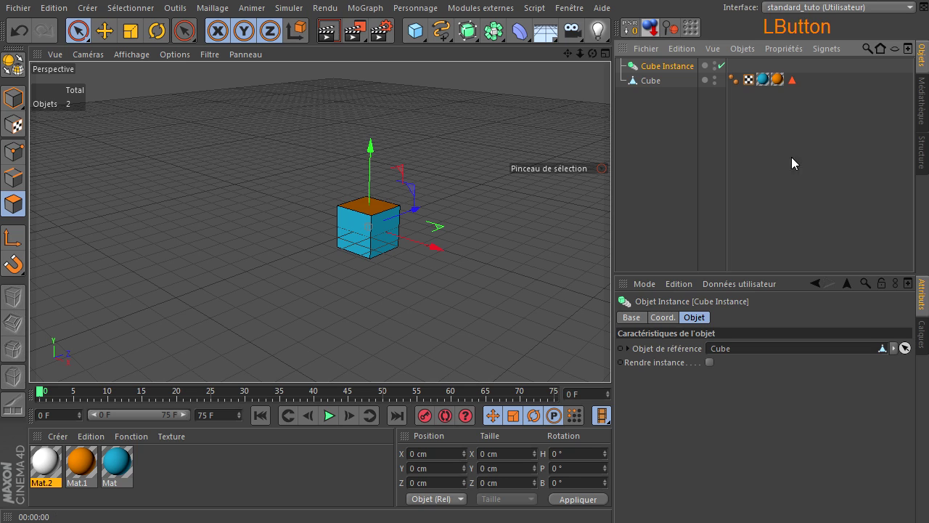
{"action": "left_click_drag", "start_coordinate": [643, 71], "coordinate": [652, 97]}
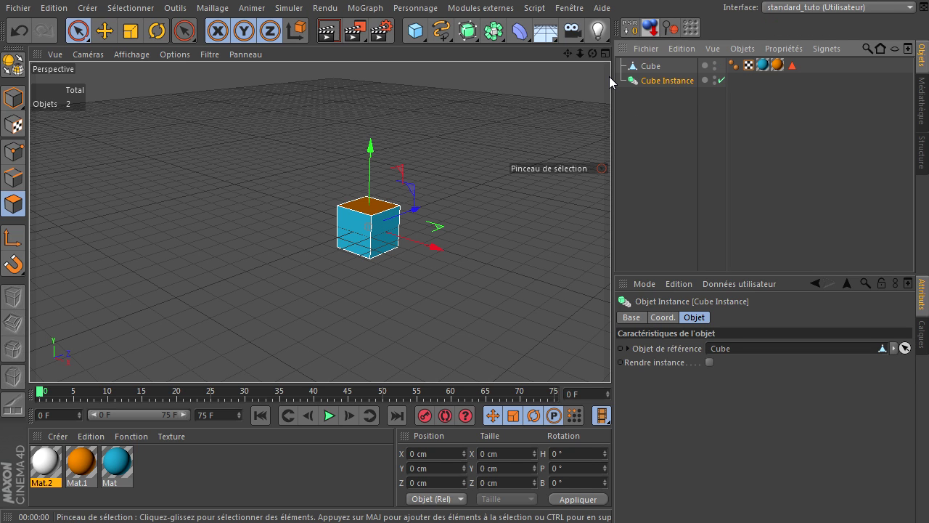
{"action": "left_click", "coordinate": [648, 85]}
{"action": "left_click_drag", "start_coordinate": [416, 210], "coordinate": [352, 240]}
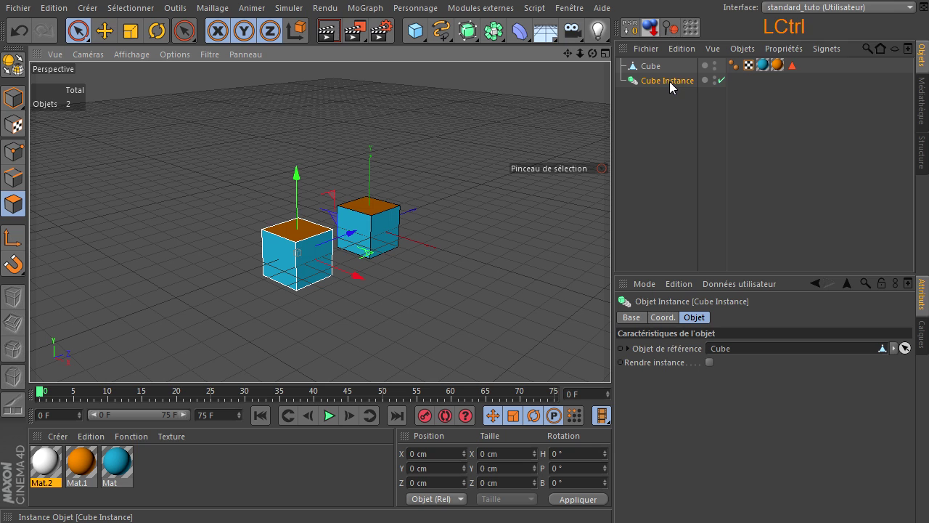
Duplicate the cube instance along the X and Z axes to build a group of seven instances beside the original
{"action": "left_click_drag", "start_coordinate": [669, 82], "coordinate": [678, 96], "text": "ctrl"}
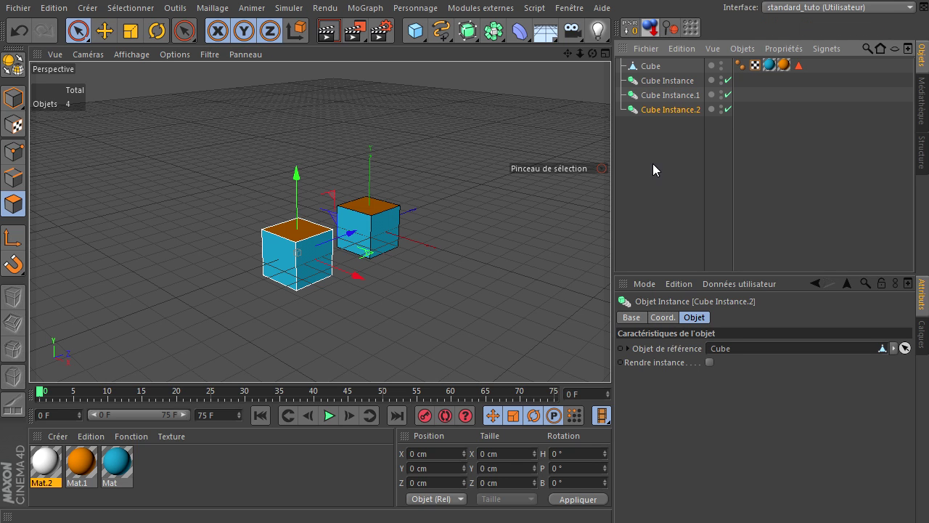
{"action": "left_click", "coordinate": [22, 31]}
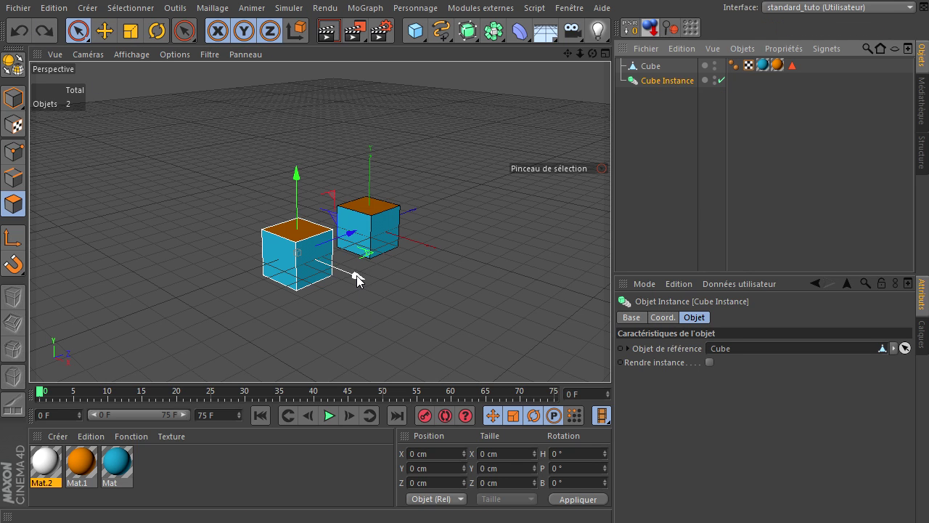
{"action": "left_click_drag", "start_coordinate": [356, 274], "coordinate": [276, 259], "text": "ctrl"}
{"action": "left_click_drag", "start_coordinate": [303, 222], "coordinate": [200, 256], "text": "ctrl"}
{"action": "left_click_drag", "start_coordinate": [205, 225], "coordinate": [213, 187], "text": "ctrl"}
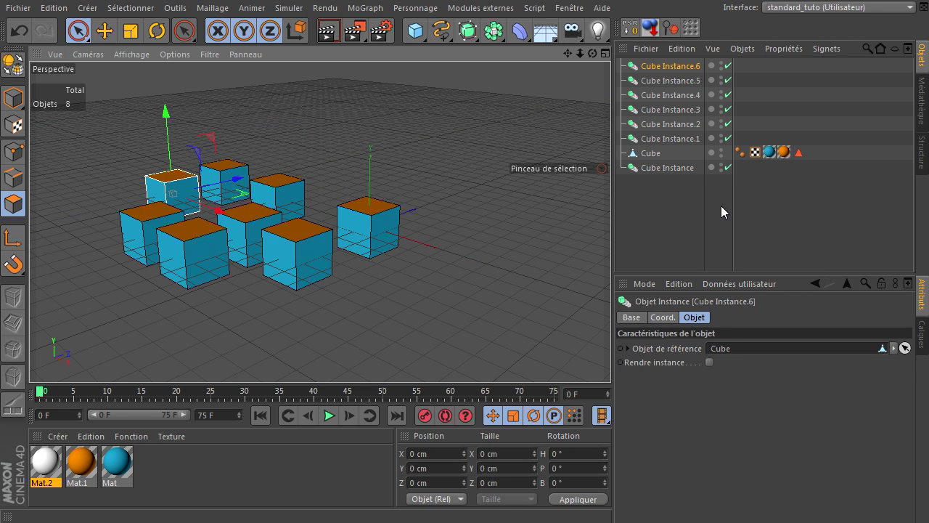
Move the original cube to the end of the object list and replace its top polygon's material with white Mat.2
{"action": "left_click", "coordinate": [643, 153]}
{"action": "left_click_drag", "start_coordinate": [644, 153], "coordinate": [651, 212]}
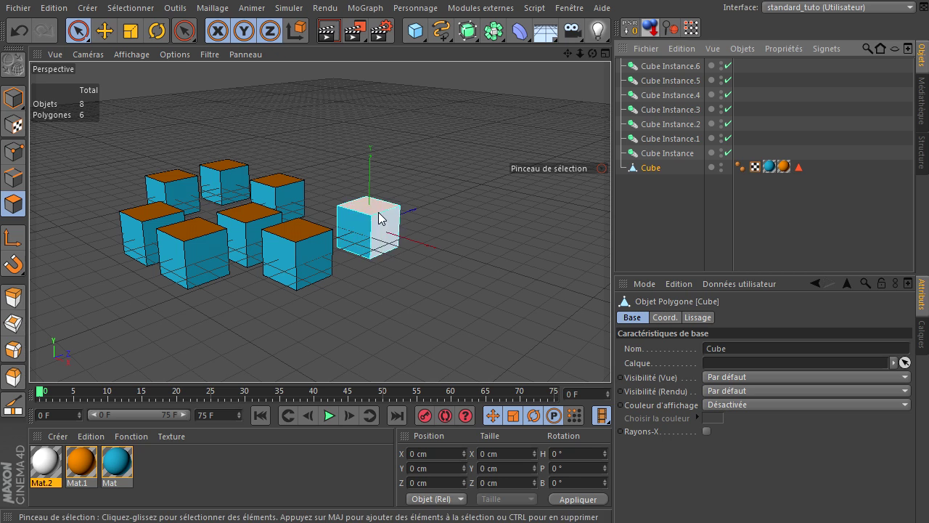
{"action": "left_click_drag", "start_coordinate": [41, 454], "coordinate": [785, 171]}
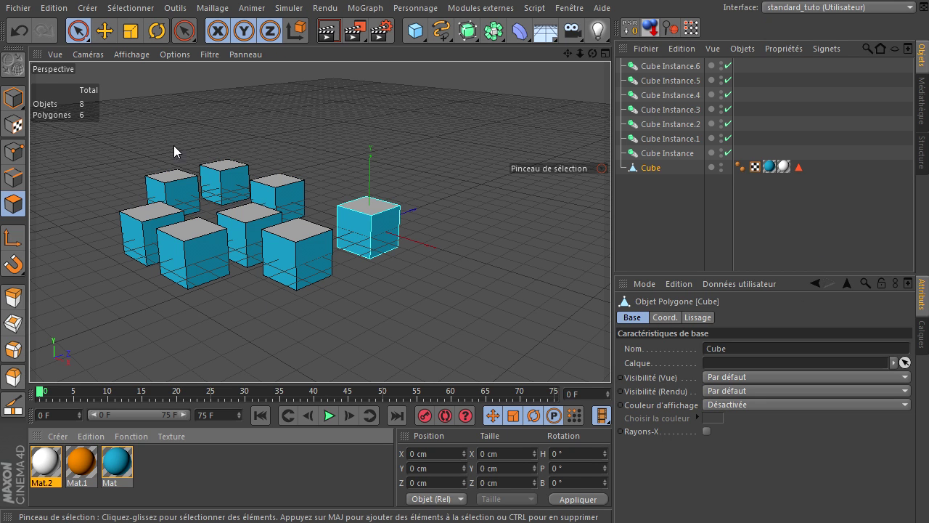
Replace the original cube's overall material with orange Mat.1 and its top polygon's material with blue Mat
{"action": "left_click", "coordinate": [648, 171]}
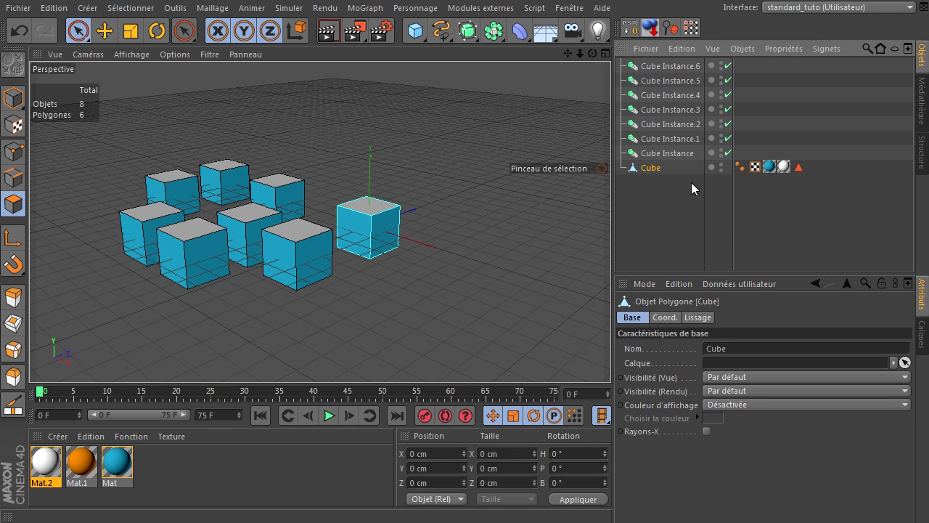
{"action": "left_click", "coordinate": [643, 171]}
{"action": "left_click", "coordinate": [668, 155]}
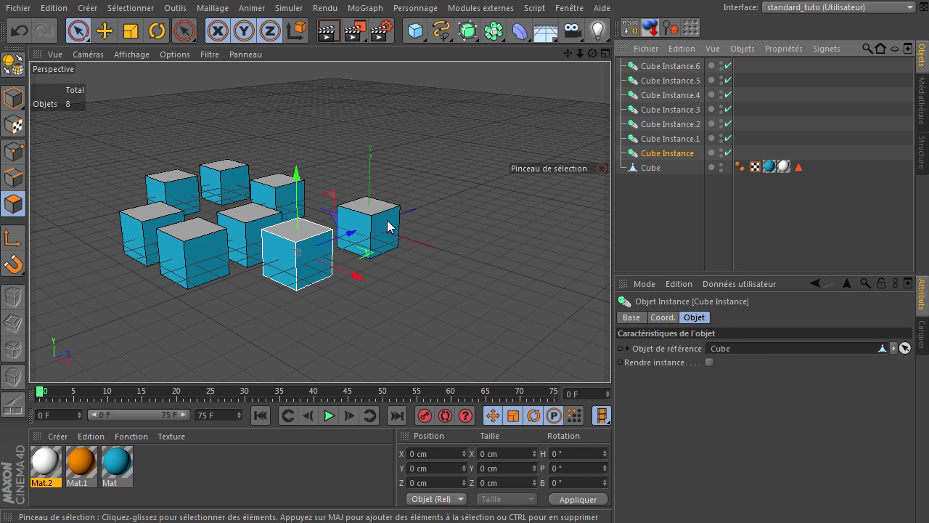
{"action": "left_click", "coordinate": [651, 173]}
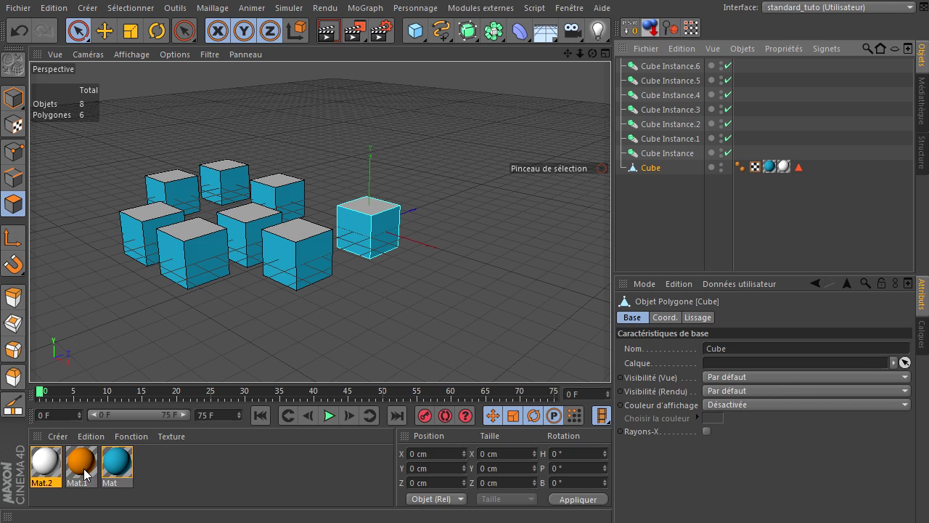
{"action": "left_click", "coordinate": [673, 327]}
{"action": "left_click_drag", "start_coordinate": [765, 181], "coordinate": [770, 168]}
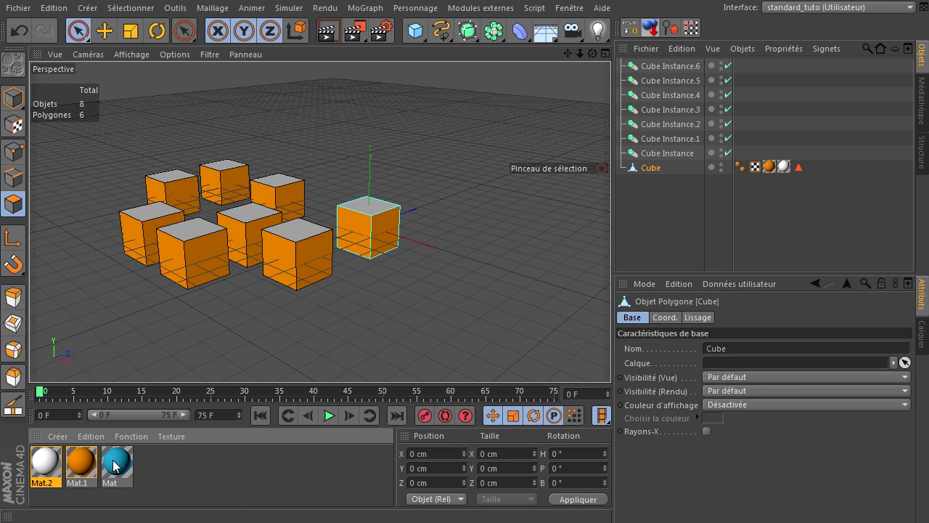
{"action": "left_click", "coordinate": [879, 259]}
{"action": "left_click_drag", "start_coordinate": [777, 173], "coordinate": [784, 168]}
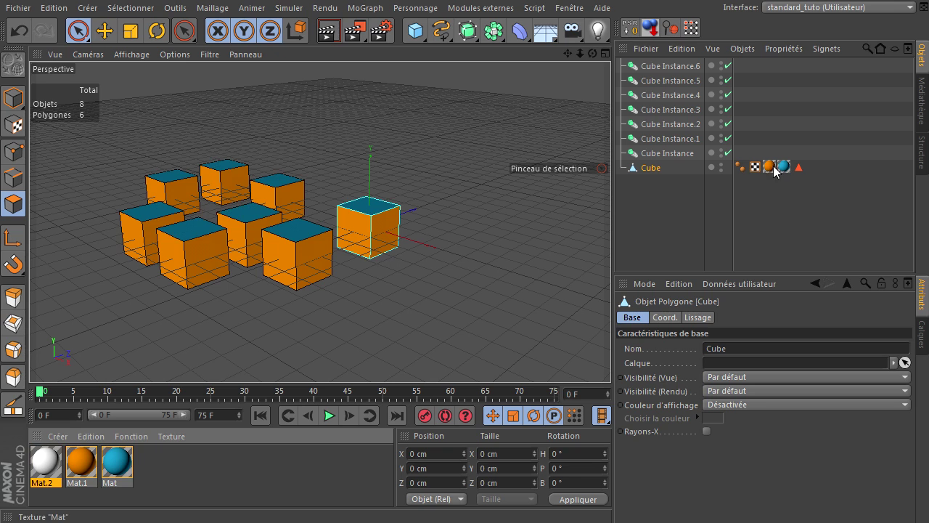
Examine the original cube and its instances by selecting them in turn, and clear the selection
{"action": "left_click", "coordinate": [648, 193]}
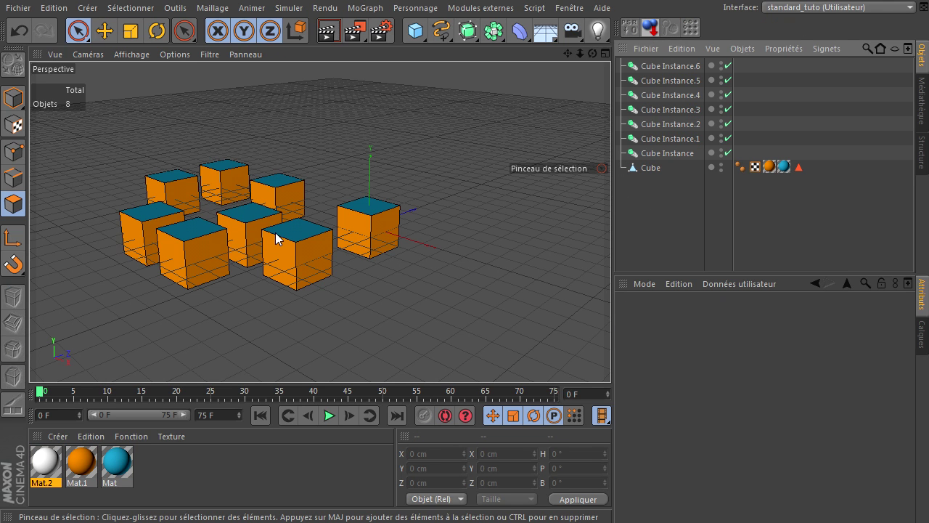
{"action": "left_click", "coordinate": [396, 242]}
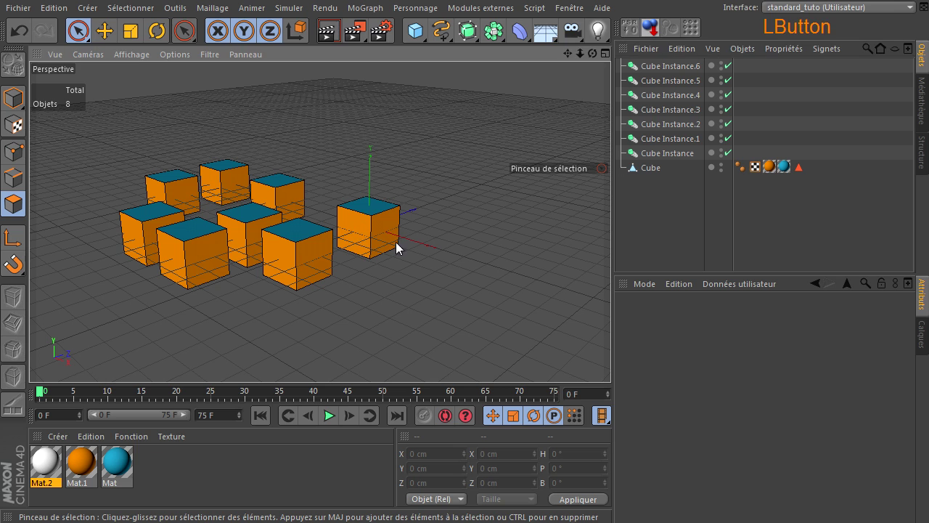
{"action": "left_click", "coordinate": [648, 168]}
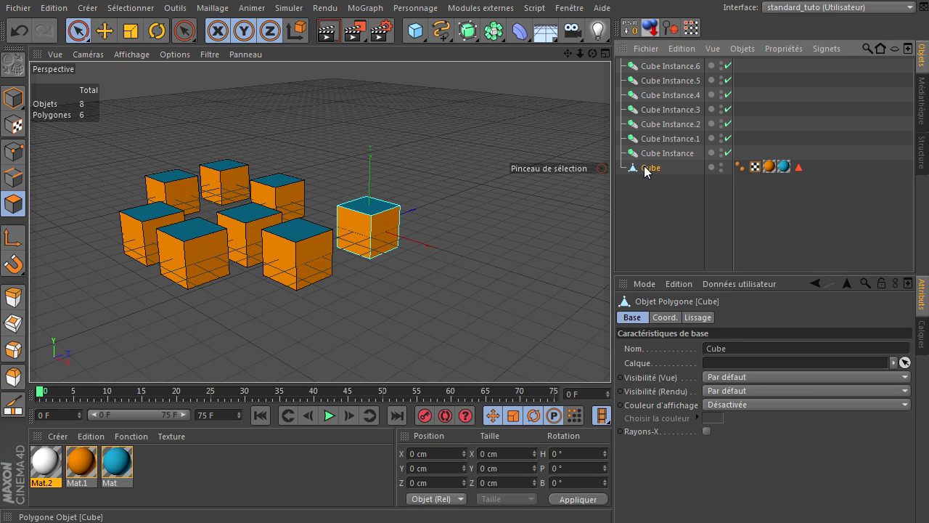
{"action": "left_click", "coordinate": [682, 154]}
{"action": "left_click", "coordinate": [686, 139]}
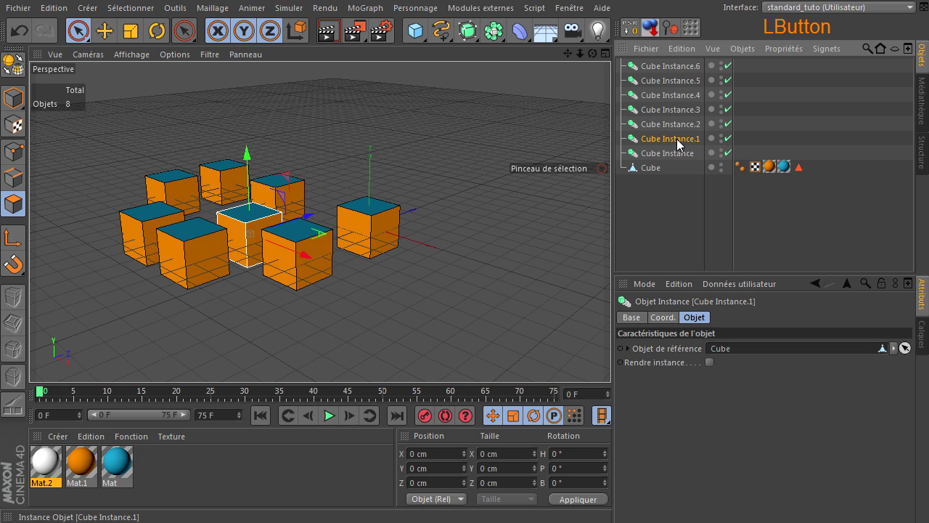
{"action": "left_click", "coordinate": [668, 244]}
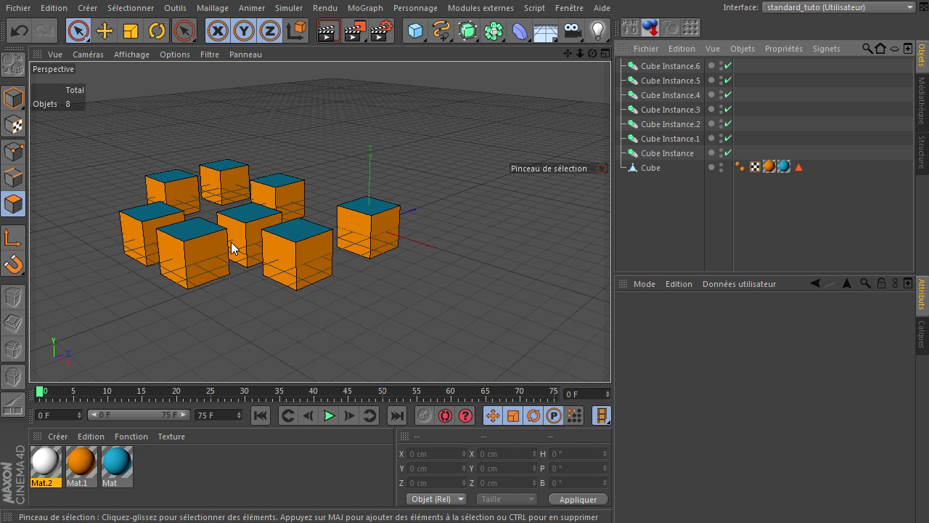
{"action": "left_click", "coordinate": [366, 238]}
{"action": "left_click", "coordinate": [645, 170]}
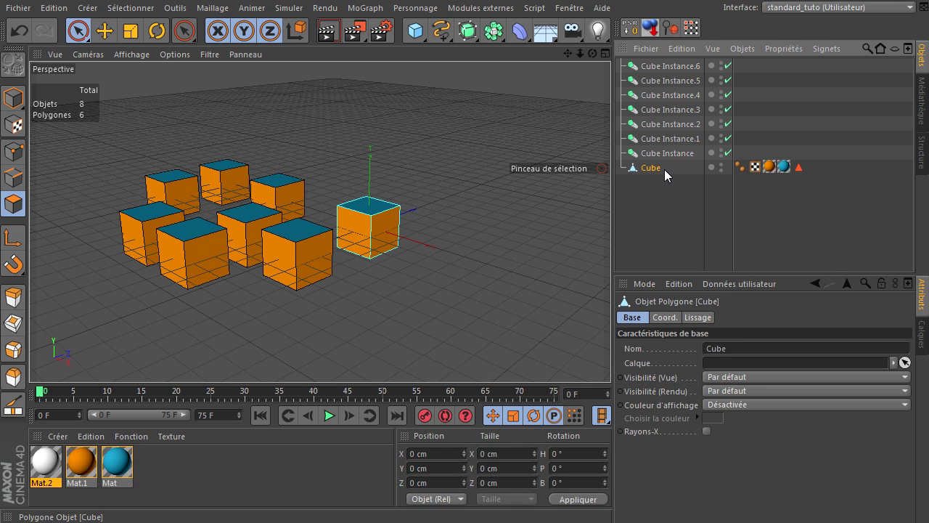
{"action": "left_click", "coordinate": [676, 208]}
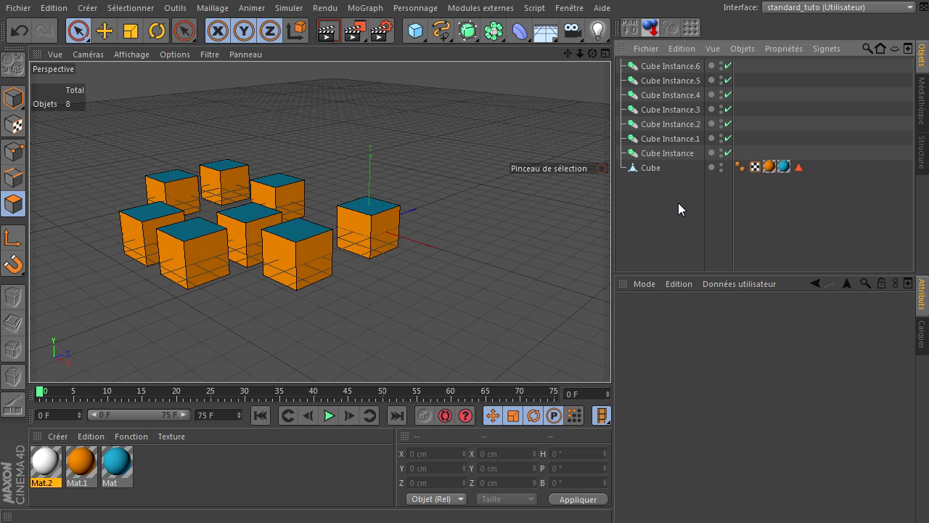
Close the current project without saving its changes
{"action": "left_click", "coordinate": [18, 8]}
{"action": "left_click", "coordinate": [55, 107]}
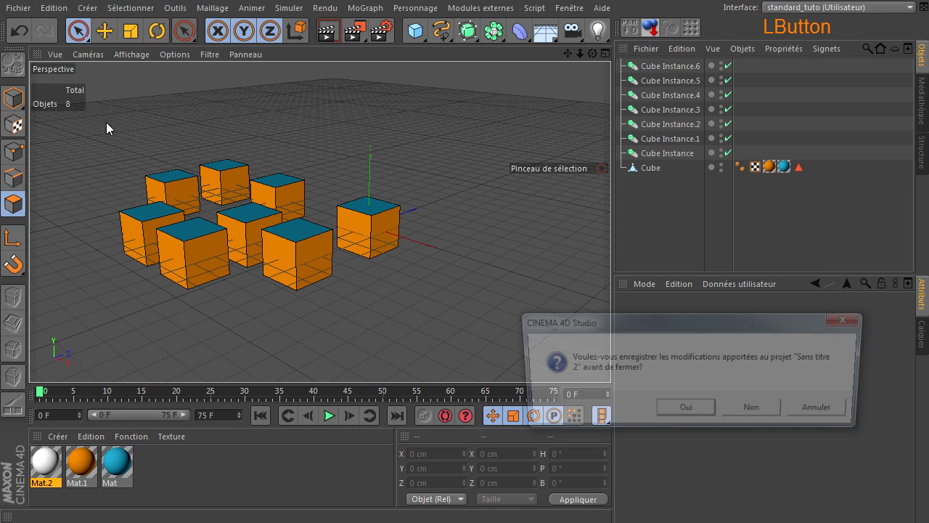
{"action": "left_click", "coordinate": [757, 412]}
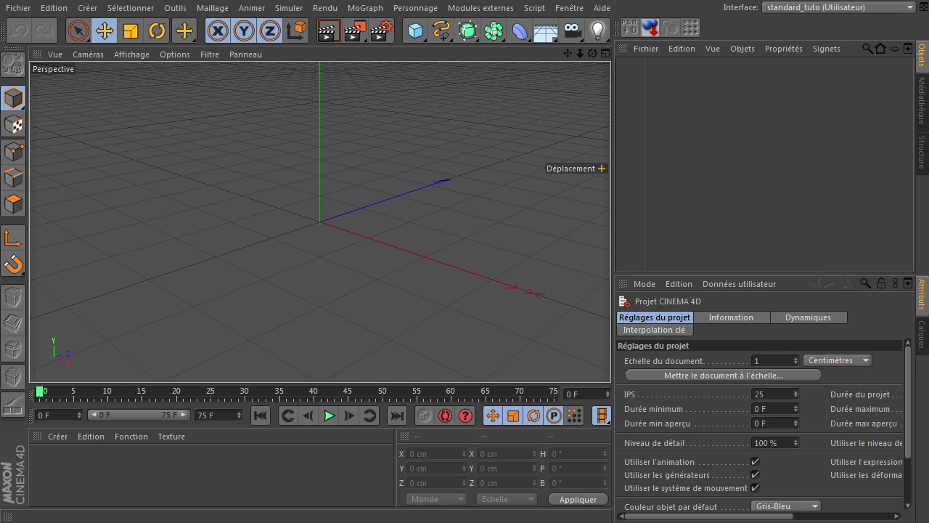
{"action": "left_click", "coordinate": [243, 196]}
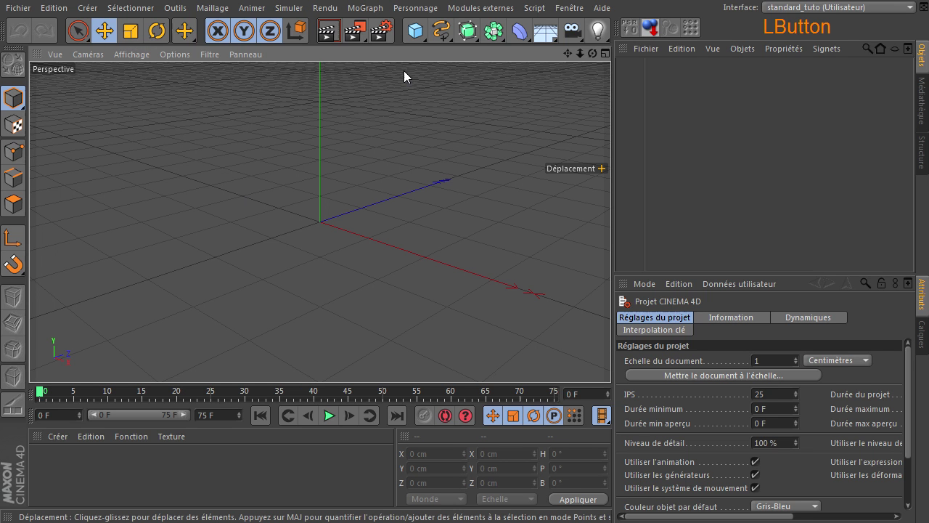
Add a cube to the empty scene and convert it to an editable polygon object
{"action": "left_click", "coordinate": [415, 31]}
{"action": "left_click", "coordinate": [569, 44]}
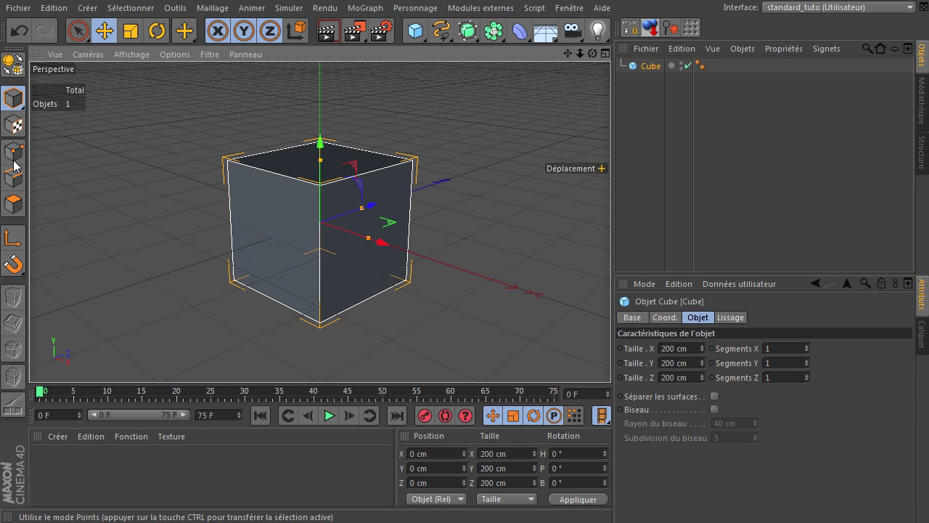
{"action": "left_click", "coordinate": [13, 66]}
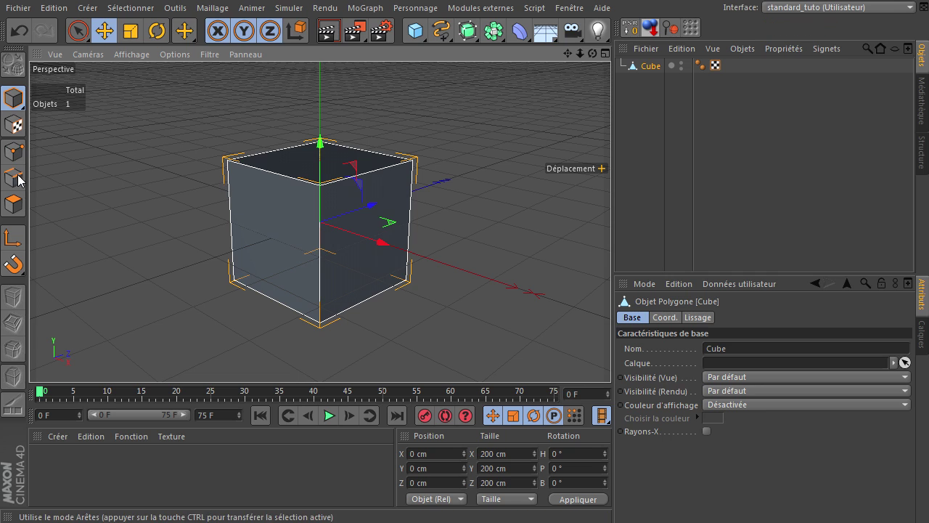
Switch the cube to Points mode, select all its points and clear the selection
{"action": "left_click", "coordinate": [14, 151]}
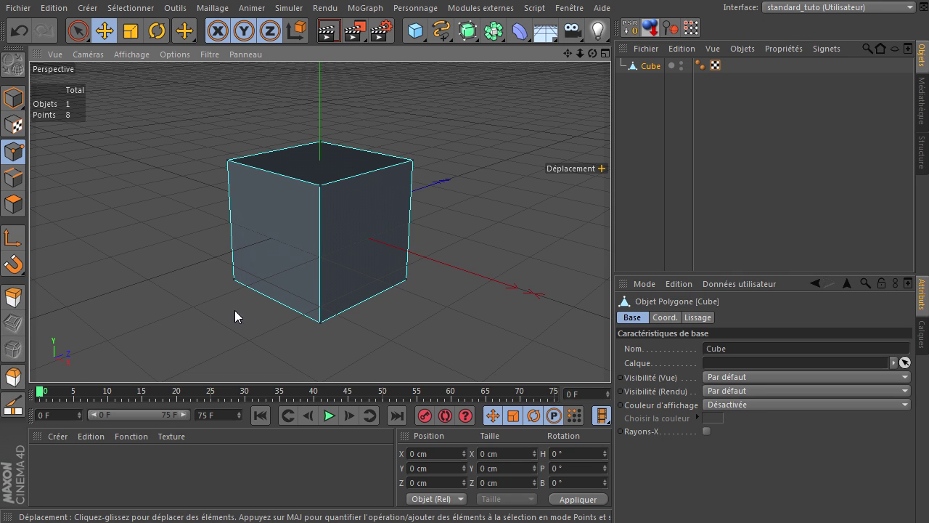
{"action": "key", "text": "ctrl+a"}
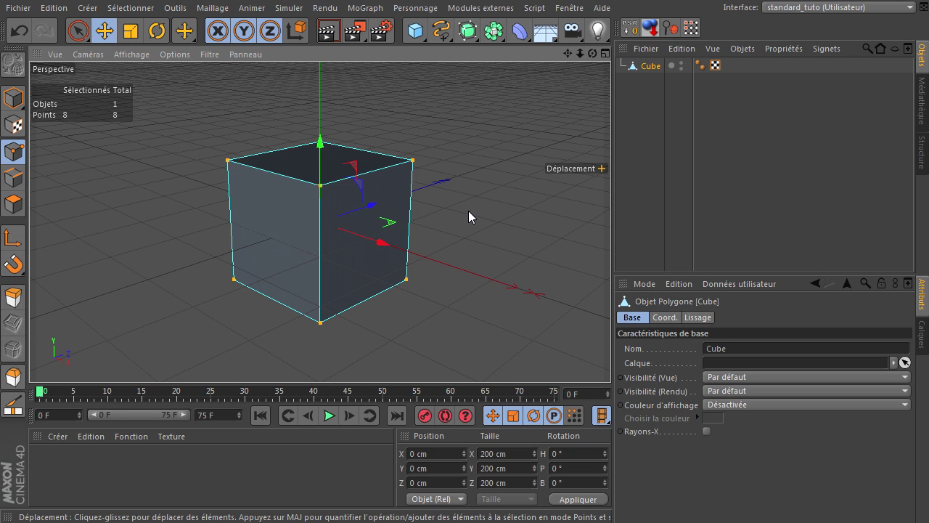
{"action": "left_click", "coordinate": [469, 211]}
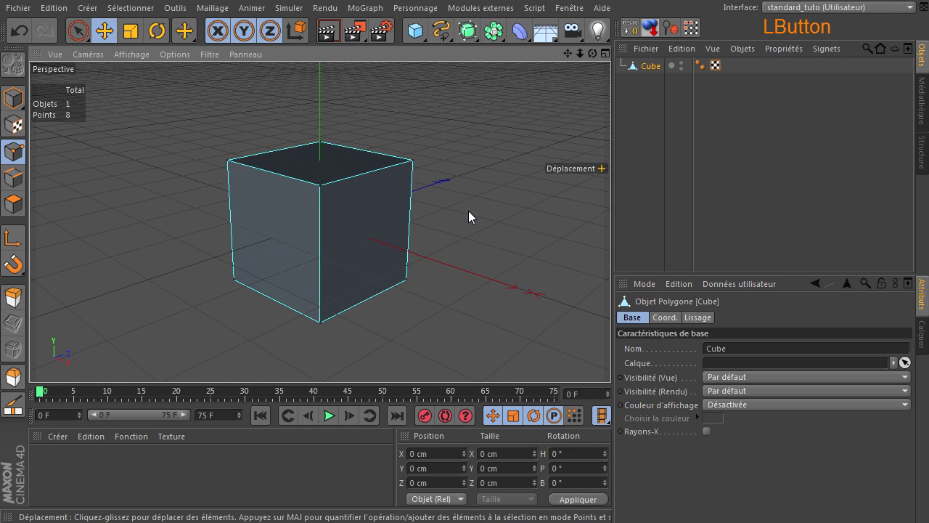
Detach the Fenêtre commands as a floating palette, place it over the viewport and close it
{"action": "left_click", "coordinate": [573, 8]}
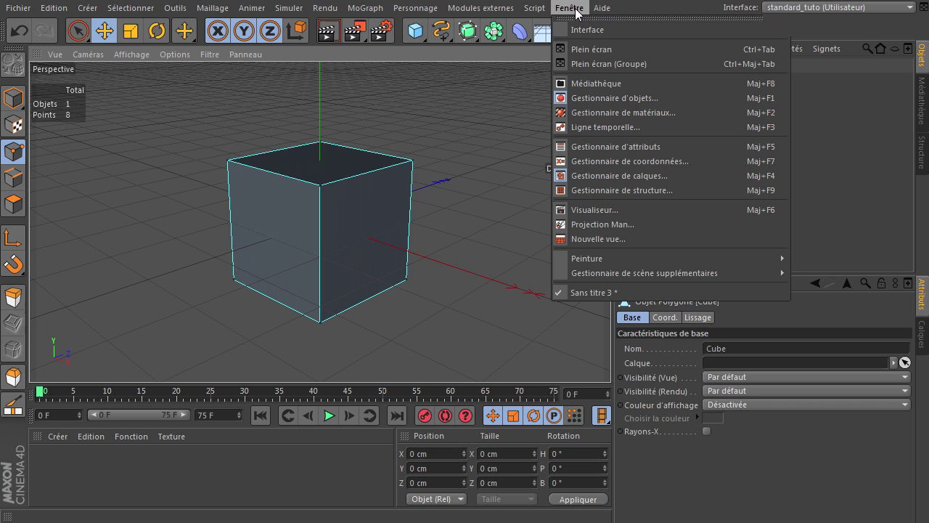
{"action": "mouse_move", "coordinate": [578, 30]}
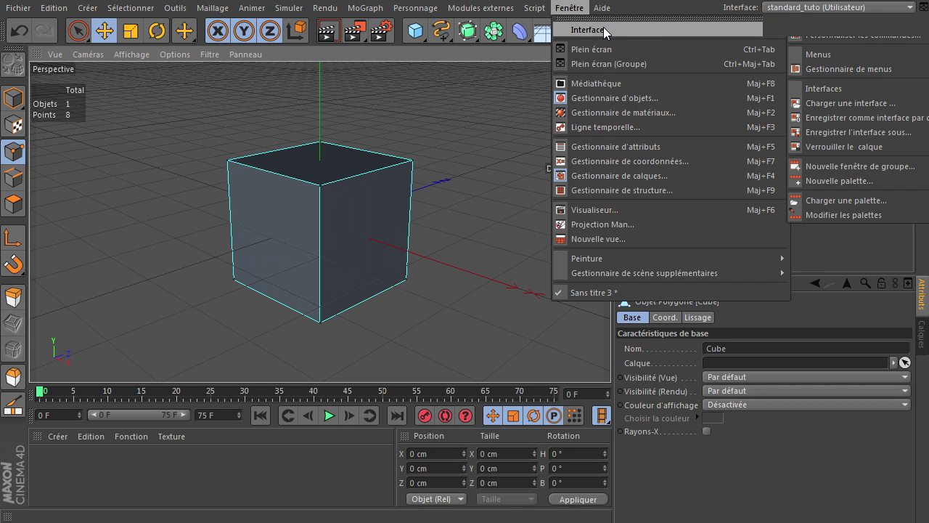
{"action": "left_click", "coordinate": [666, 19]}
{"action": "left_click_drag", "start_coordinate": [641, 10], "coordinate": [214, 90]}
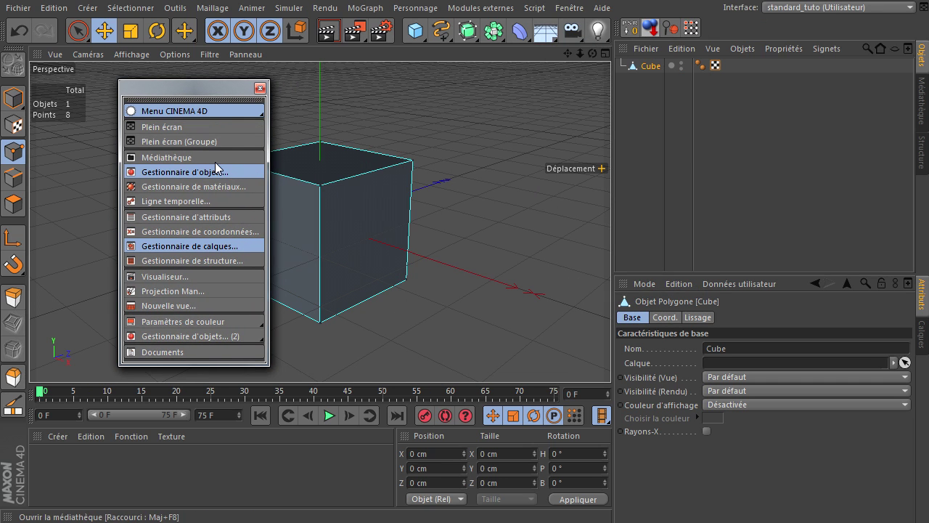
{"action": "left_click", "coordinate": [259, 114]}
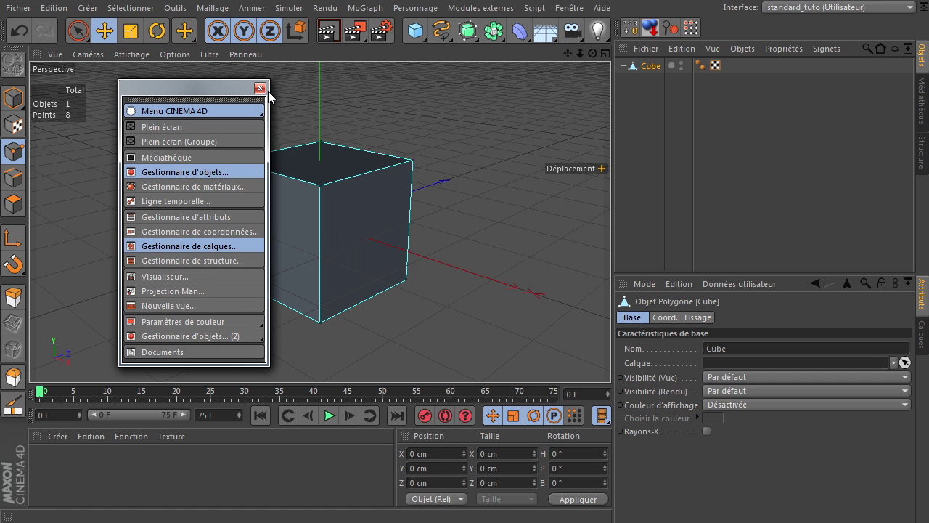
{"action": "left_click", "coordinate": [260, 88]}
Detach the Interface commands of Fenêtre as a floating palette over the viewport
{"action": "left_click", "coordinate": [569, 7]}
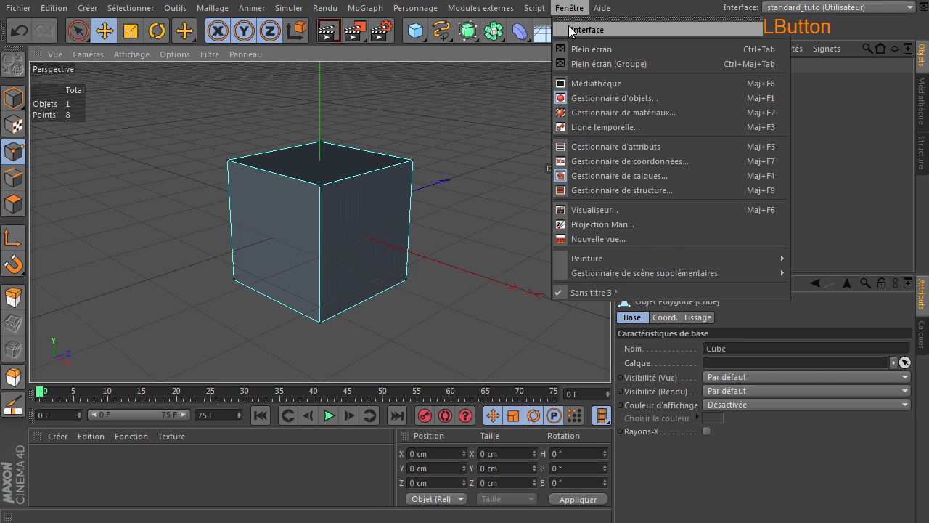
{"action": "mouse_move", "coordinate": [582, 30]}
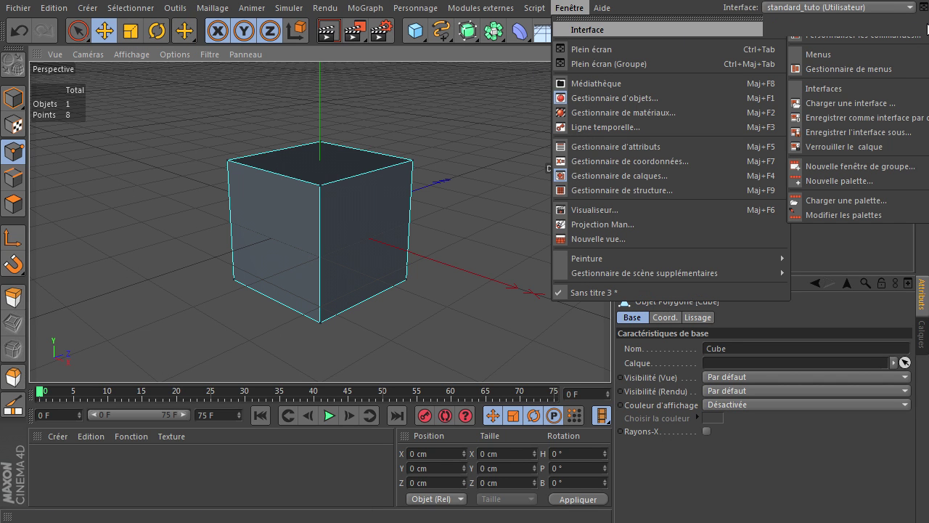
{"action": "left_click", "coordinate": [926, 23]}
{"action": "left_click_drag", "start_coordinate": [841, 36], "coordinate": [586, 71]}
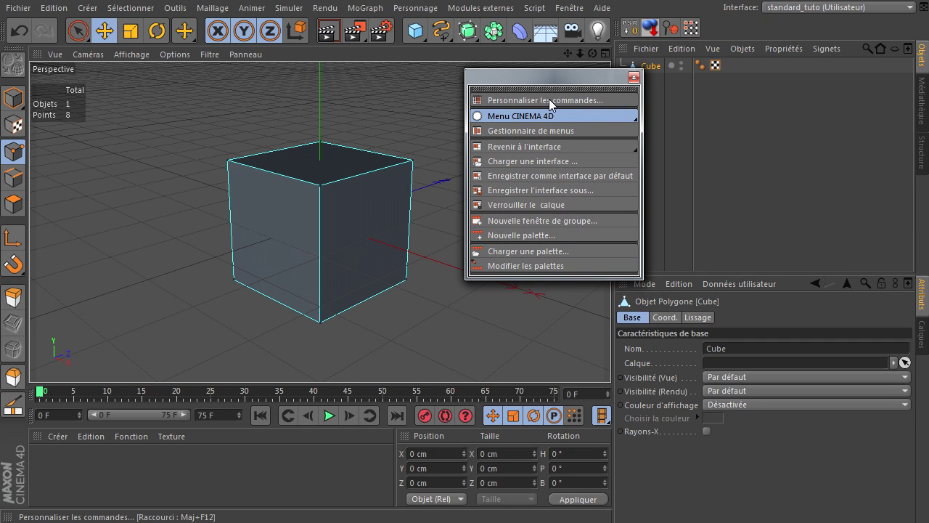
Open the Personnaliser les commandes window and move it higher over the interface
{"action": "left_click", "coordinate": [560, 8]}
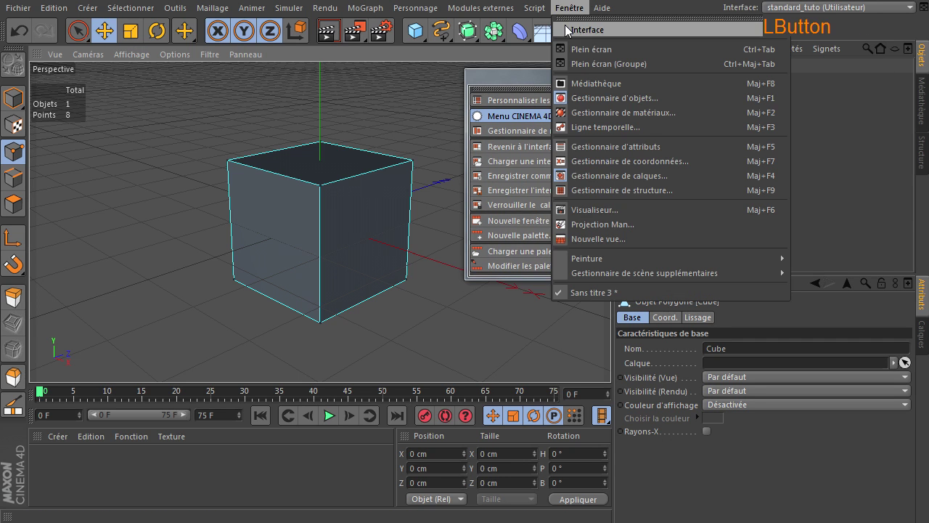
{"action": "left_click", "coordinate": [531, 77]}
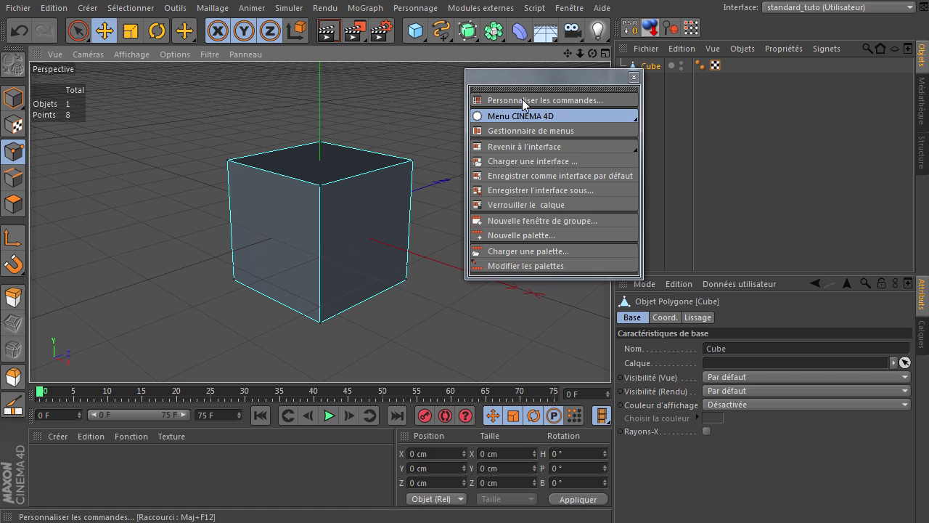
{"action": "left_click", "coordinate": [521, 99]}
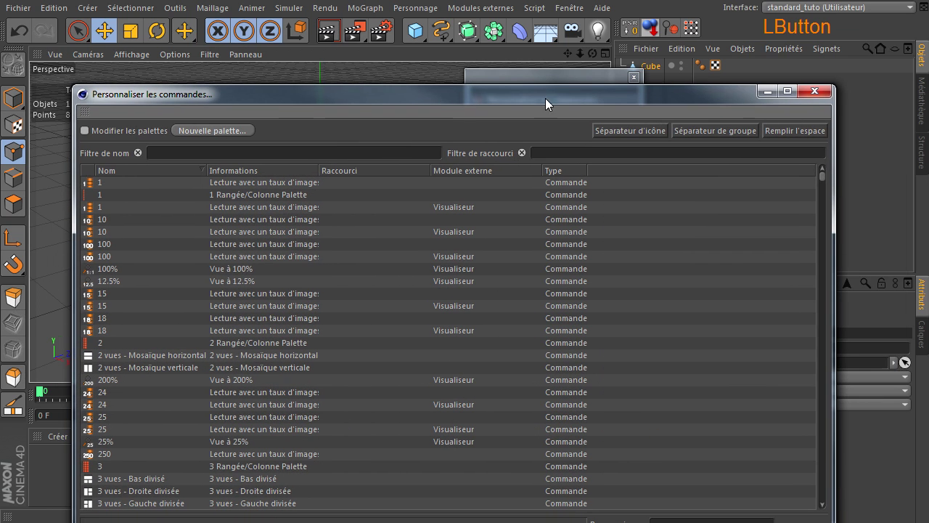
{"action": "left_click_drag", "start_coordinate": [611, 95], "coordinate": [584, 58]}
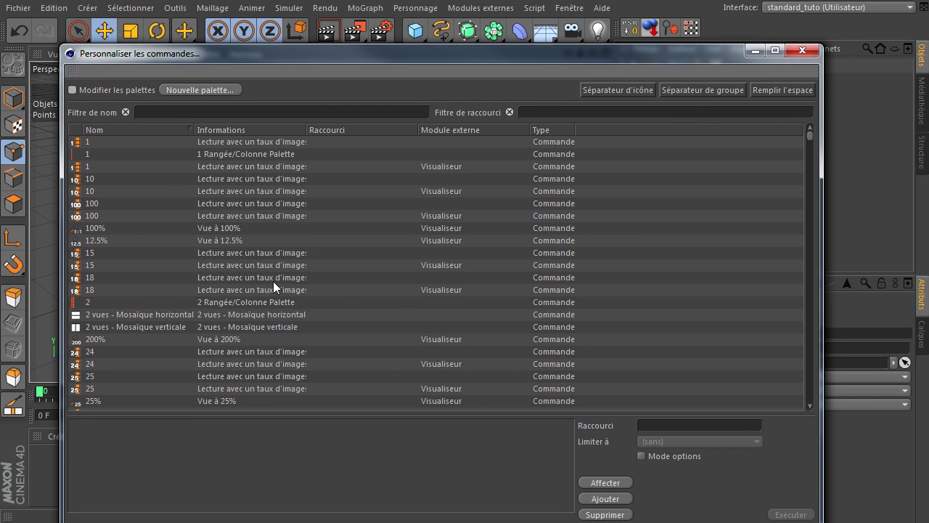
Filter the commands by the name "Tout s", select the general Tout sélectionner command to view its shortcut, and clear the filter
{"action": "left_click", "coordinate": [196, 113]}
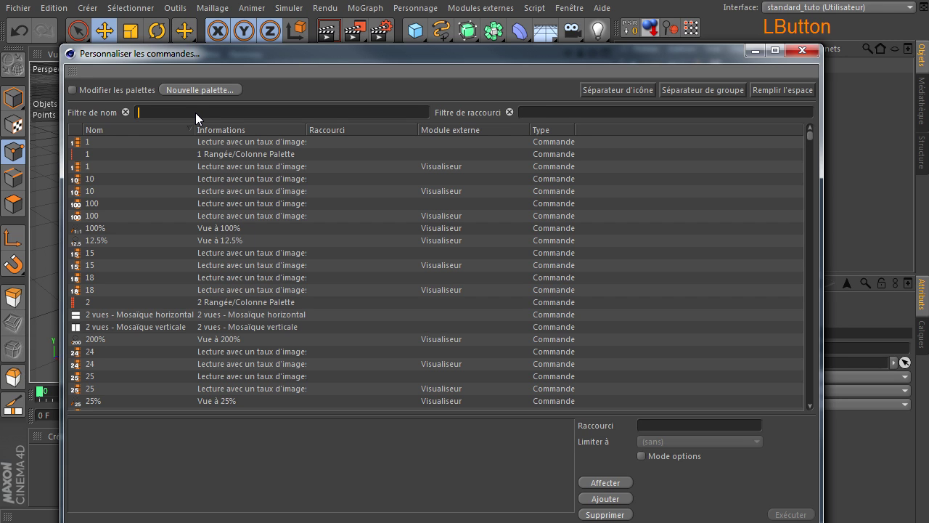
{"action": "type", "text": "Tou"}
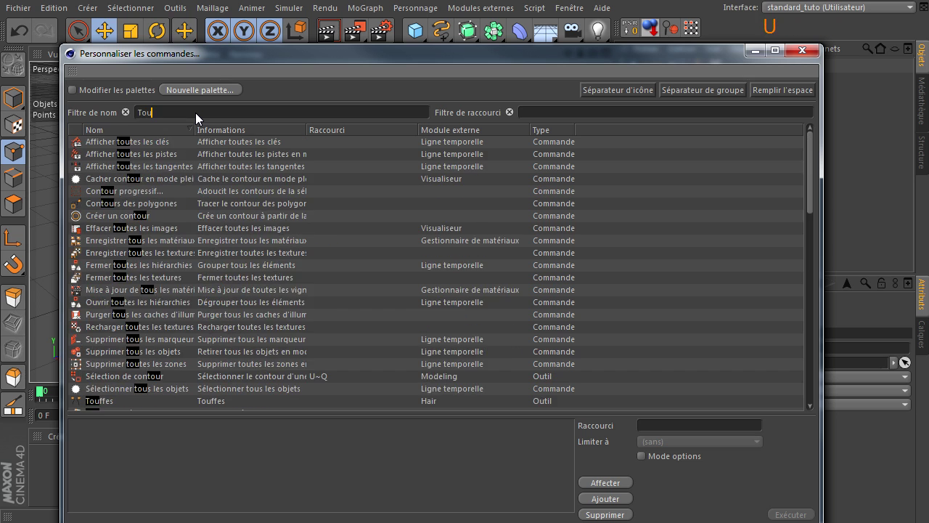
{"action": "type", "text": "t s"}
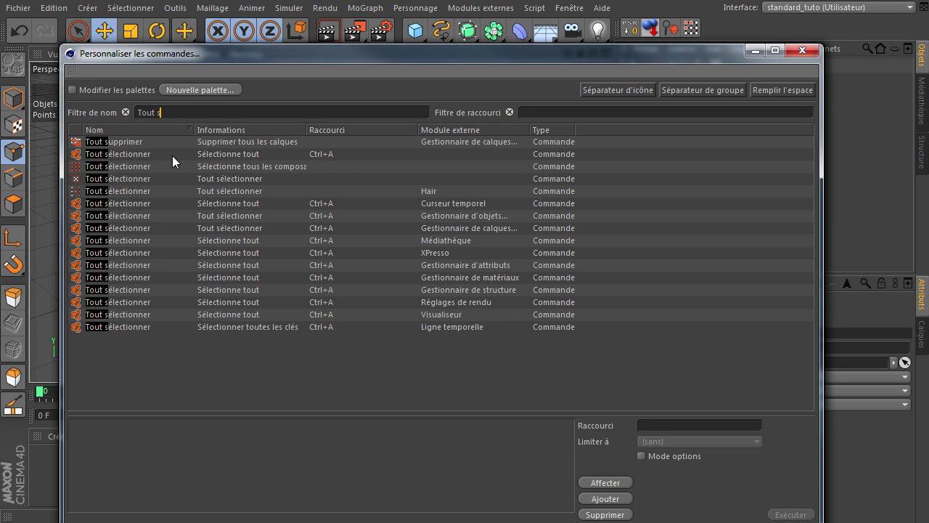
{"action": "left_click", "coordinate": [224, 156]}
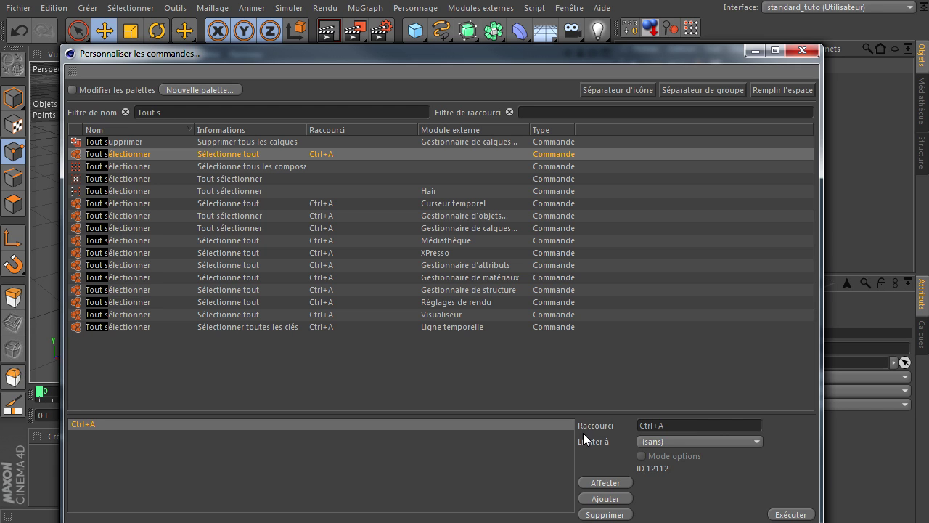
{"action": "left_click", "coordinate": [126, 113]}
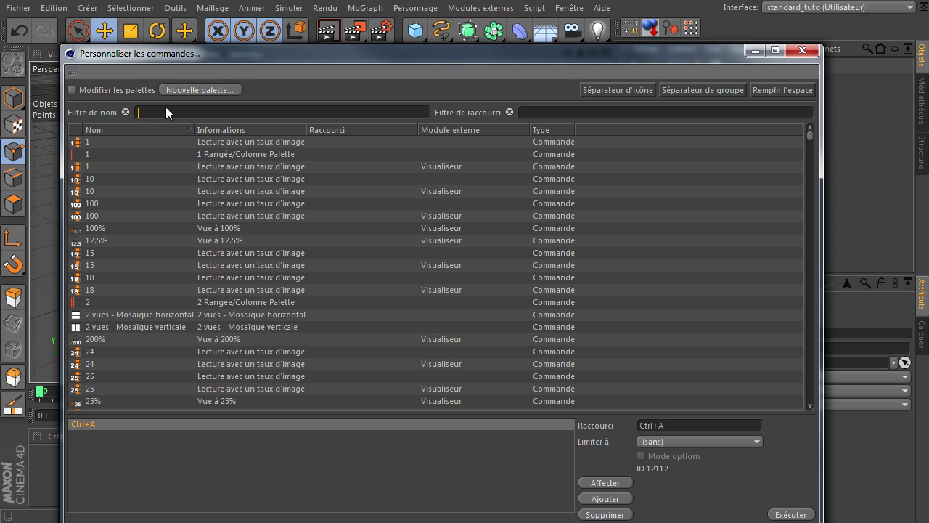
{"action": "left_click", "coordinate": [558, 112]}
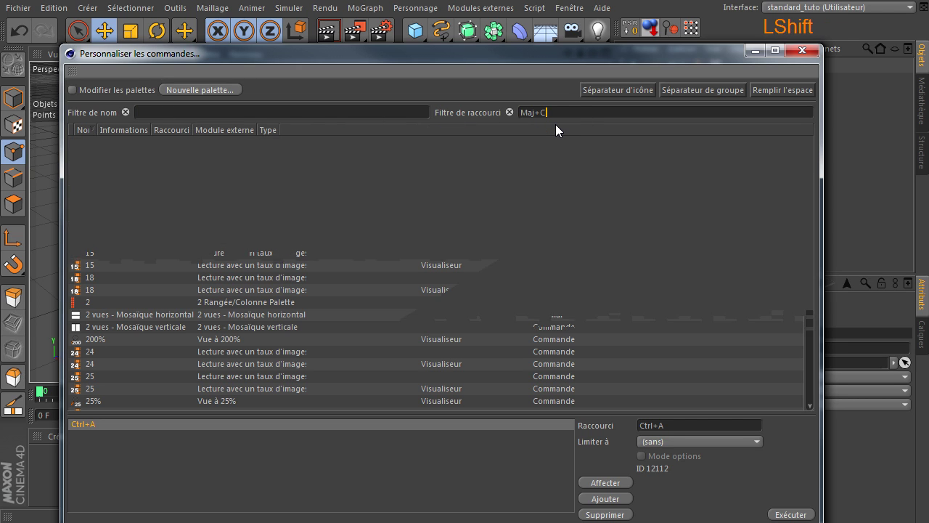
{"action": "key", "text": "shift+c"}
{"action": "key", "text": "t"}
{"action": "key", "text": "r"}
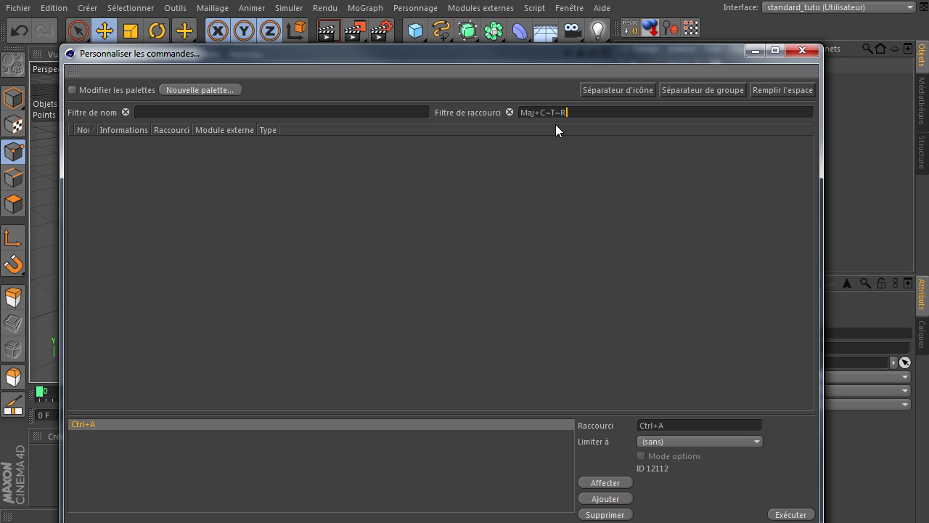
{"action": "key", "text": "BackSpace"}
{"action": "key", "text": "BackSpace"}
{"action": "key", "text": "BackSpace"}
{"action": "left_click", "coordinate": [509, 112]}
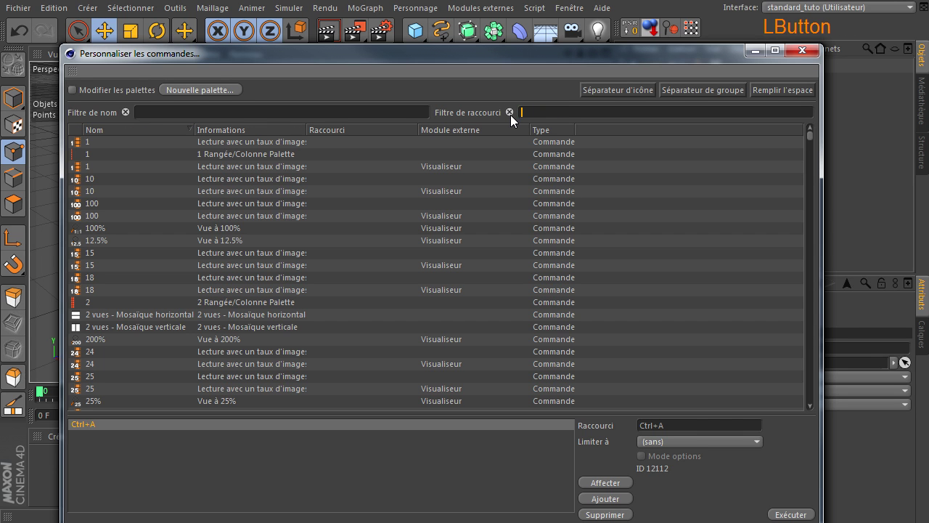
Filter the commands by the shortcut Ctrl+A, then clear the filter and close the command customization window
{"action": "key", "text": "ctrl"}
{"action": "key", "text": "ctrl+a"}
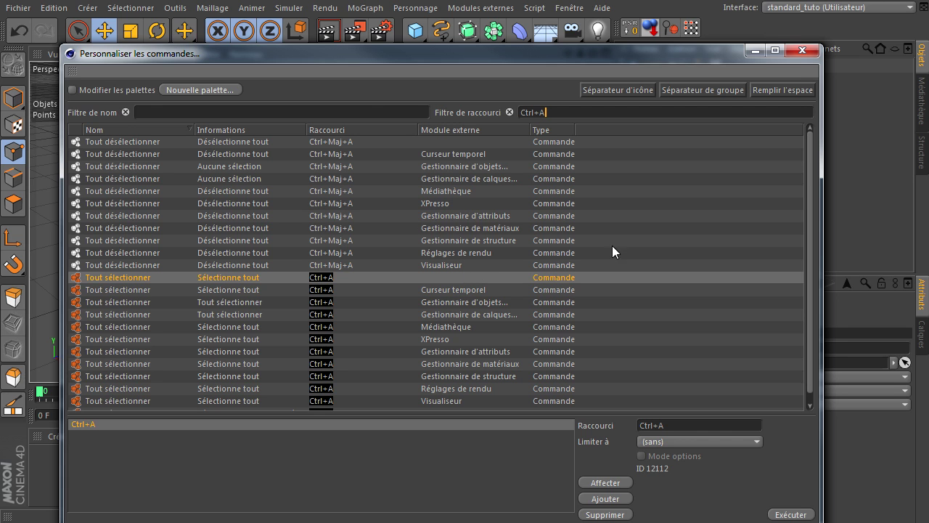
{"action": "left_click", "coordinate": [509, 112]}
{"action": "left_click", "coordinate": [812, 54]}
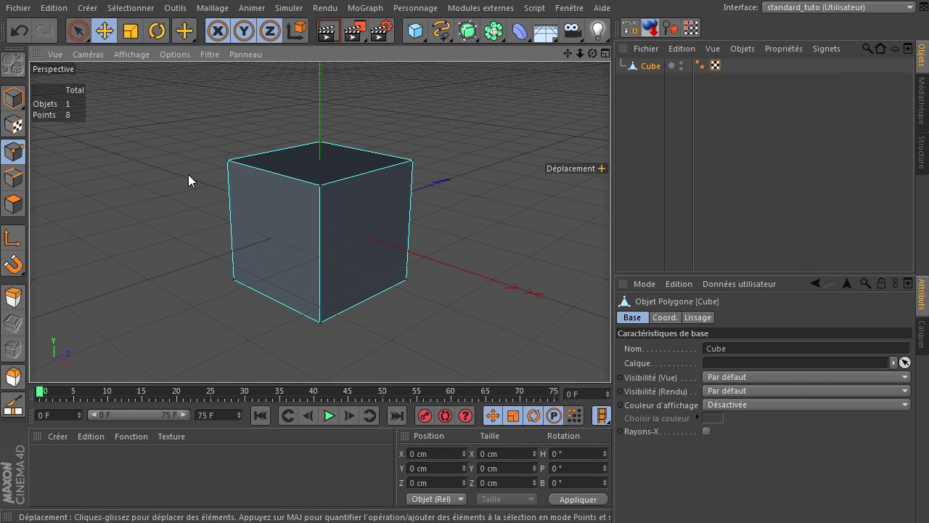
Select all points of the editable cube, and replace that cube with a new parametric cube
{"action": "left_click", "coordinate": [10, 159]}
{"action": "key", "text": "ctrl+a"}
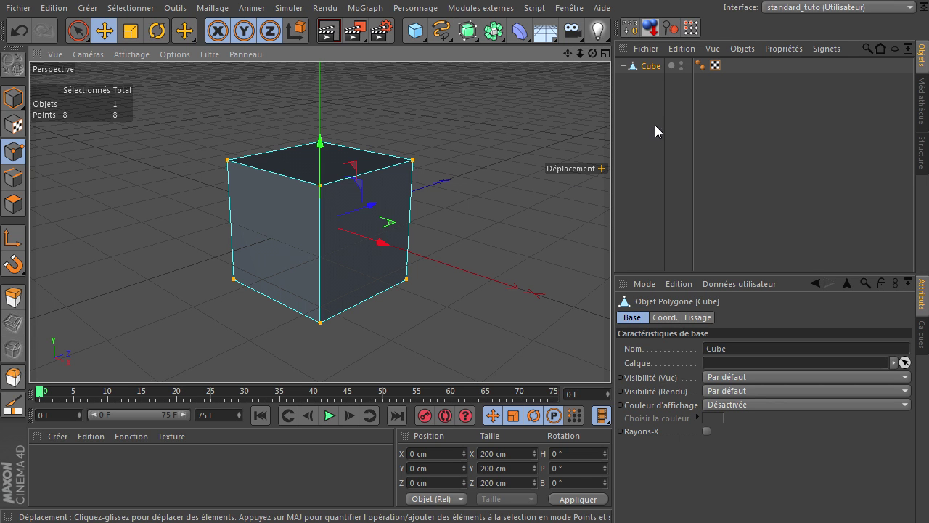
{"action": "left_click", "coordinate": [657, 71]}
{"action": "key", "text": "Delete"}
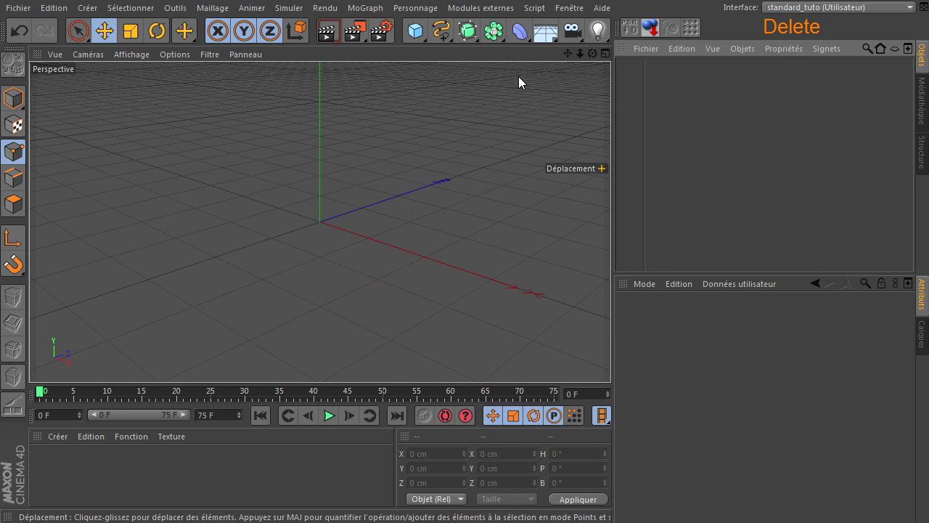
{"action": "left_click", "coordinate": [415, 30]}
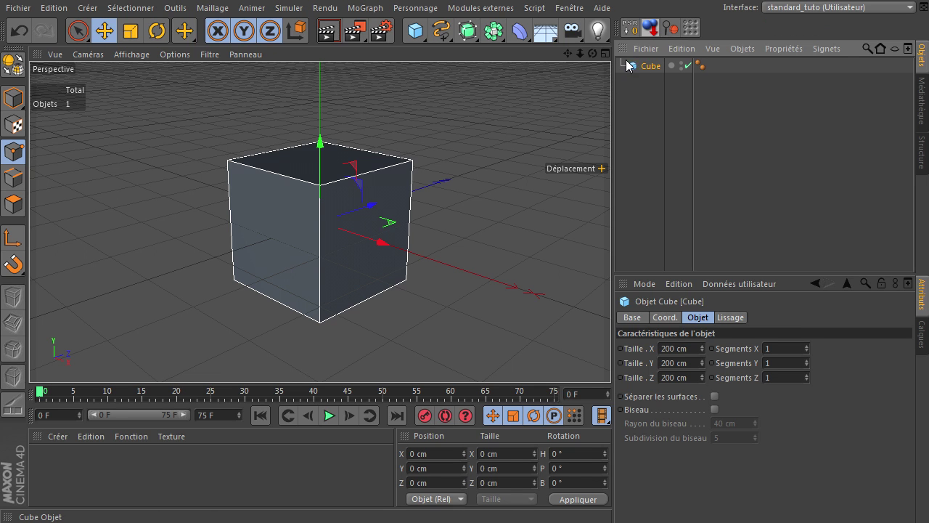
Try to select all components of the parametric cube in Points, Edges and Polygons modes
{"action": "left_click", "coordinate": [14, 152]}
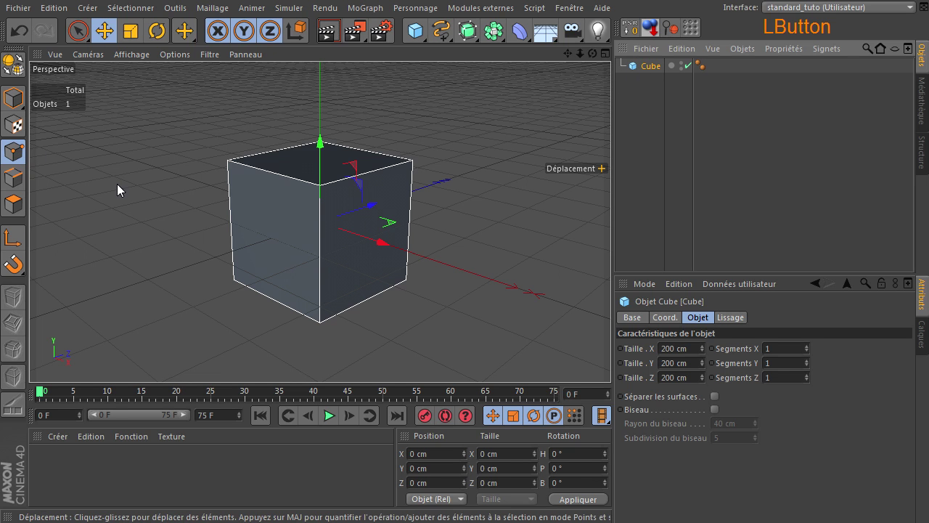
{"action": "key", "text": "ctrl+a"}
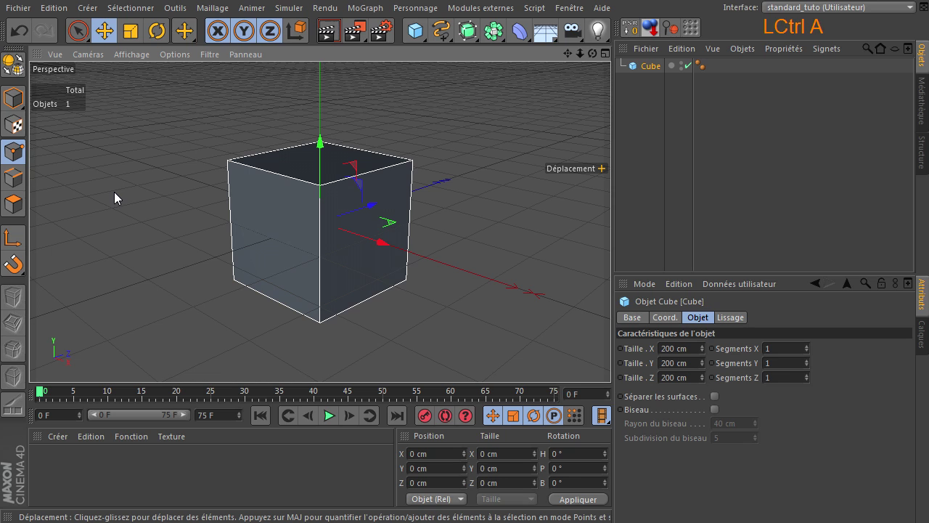
{"action": "key", "text": "ctrl+a"}
{"action": "left_click", "coordinate": [13, 178]}
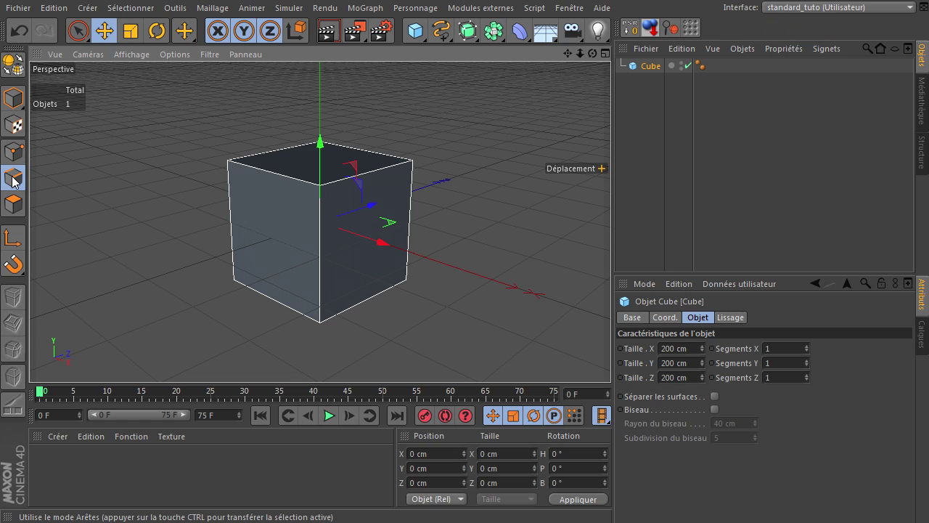
{"action": "key", "text": "ctrl+a"}
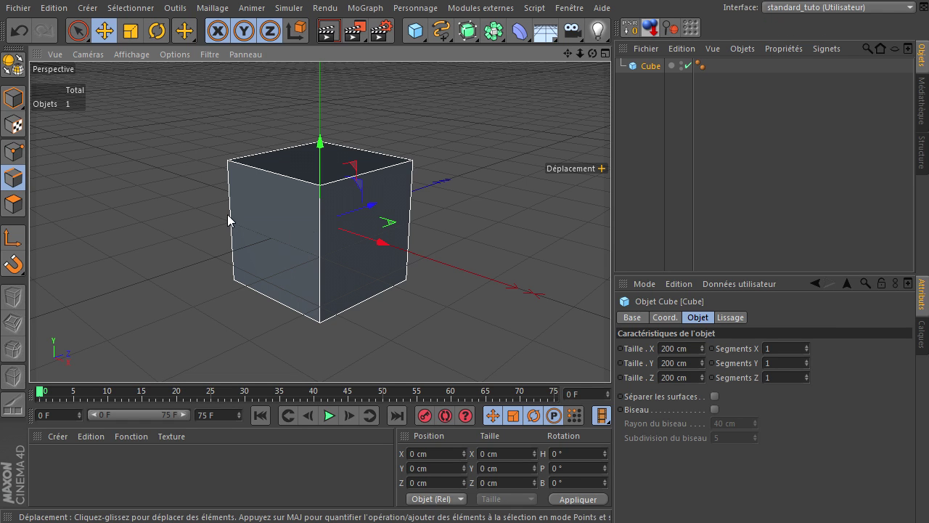
{"action": "left_click", "coordinate": [15, 206]}
{"action": "key", "text": "ctrl+a"}
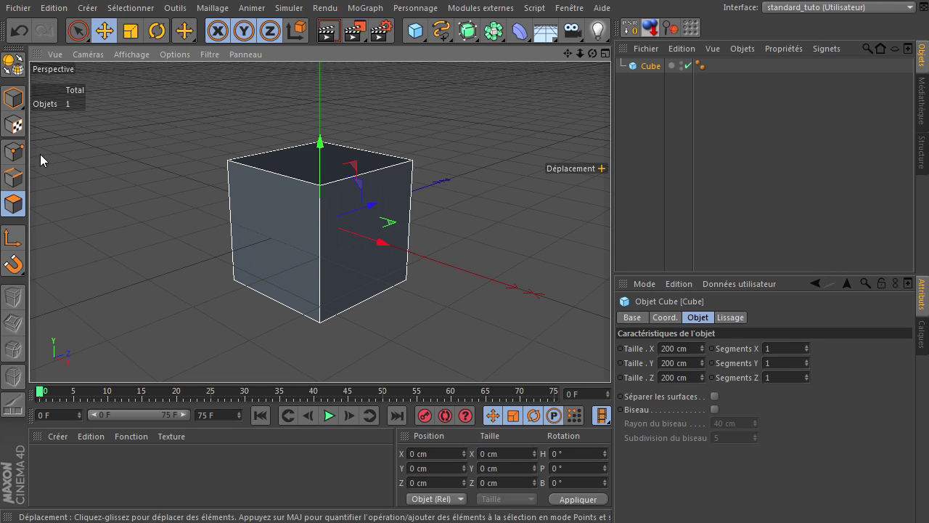
Convert the cube to an editable polygon object, select all its polygons and clear the selection
{"action": "left_click", "coordinate": [13, 65]}
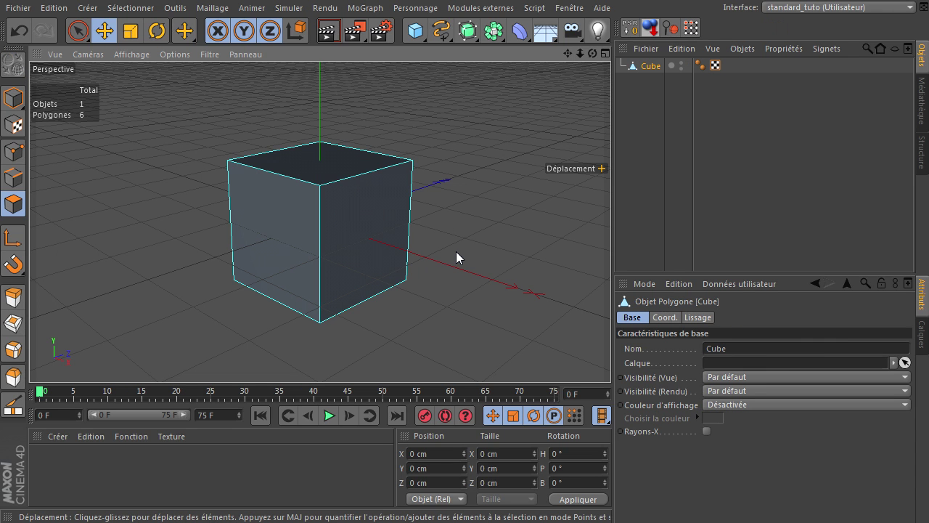
{"action": "key", "text": "ctrl+a"}
{"action": "left_click", "coordinate": [504, 174]}
Select all the cube's edges in Edges mode and all its points in Points mode, clearing each selection
{"action": "left_click", "coordinate": [15, 181]}
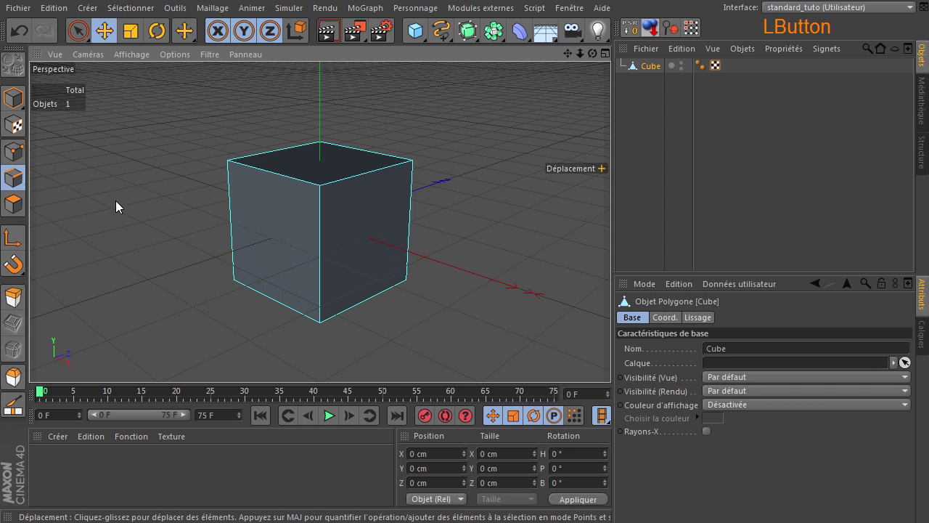
{"action": "key", "text": "ctrl+a"}
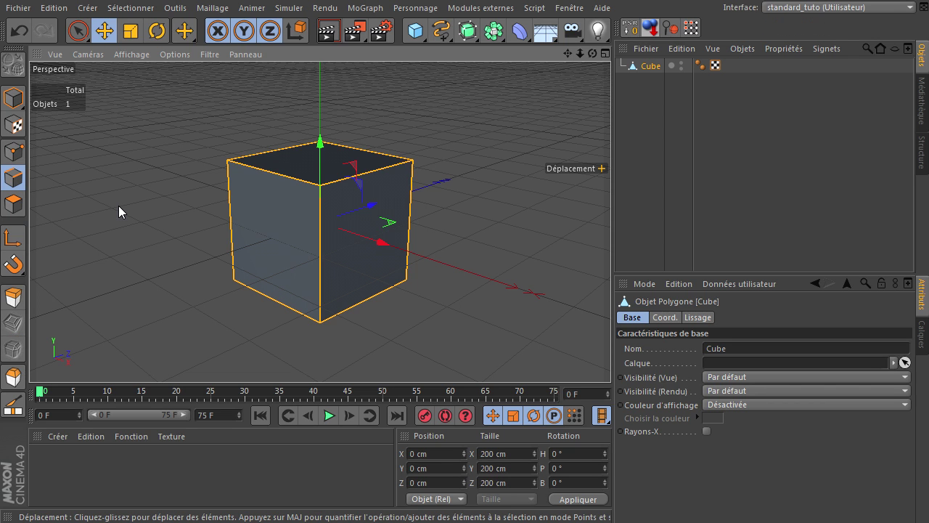
{"action": "left_click", "coordinate": [118, 206]}
{"action": "left_click", "coordinate": [14, 151]}
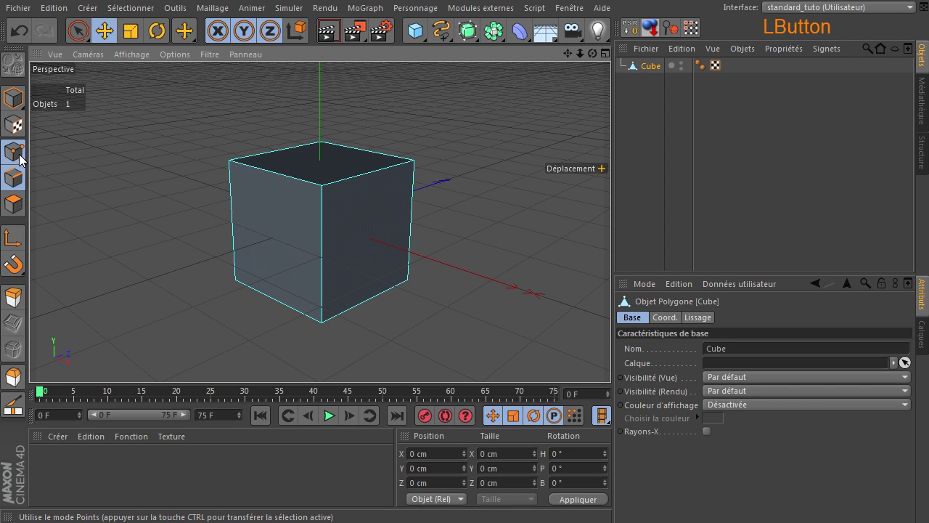
{"action": "key", "text": "ctrl+a"}
{"action": "left_click", "coordinate": [98, 196]}
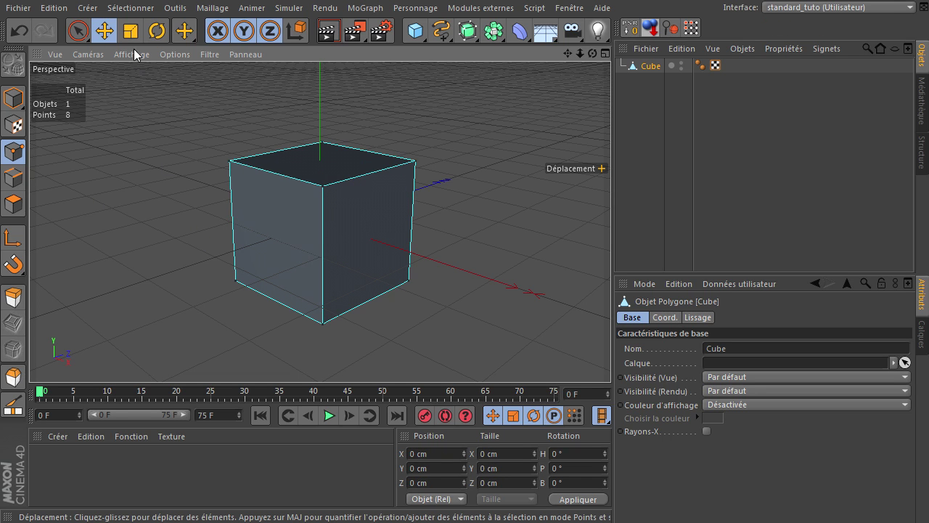
Apply the Tout sélectionner command to the cube in Points, Edges and Polygons modes in turn
{"action": "left_click", "coordinate": [140, 10]}
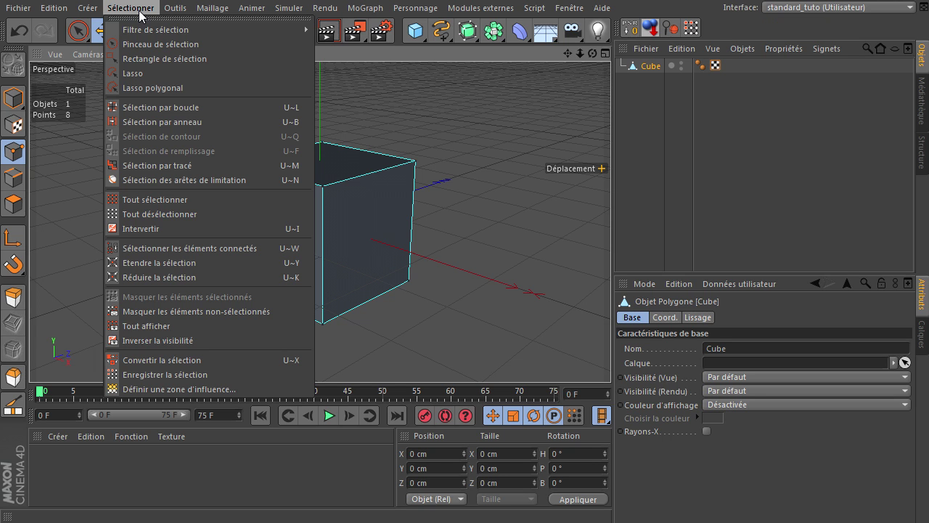
{"action": "left_click", "coordinate": [201, 199]}
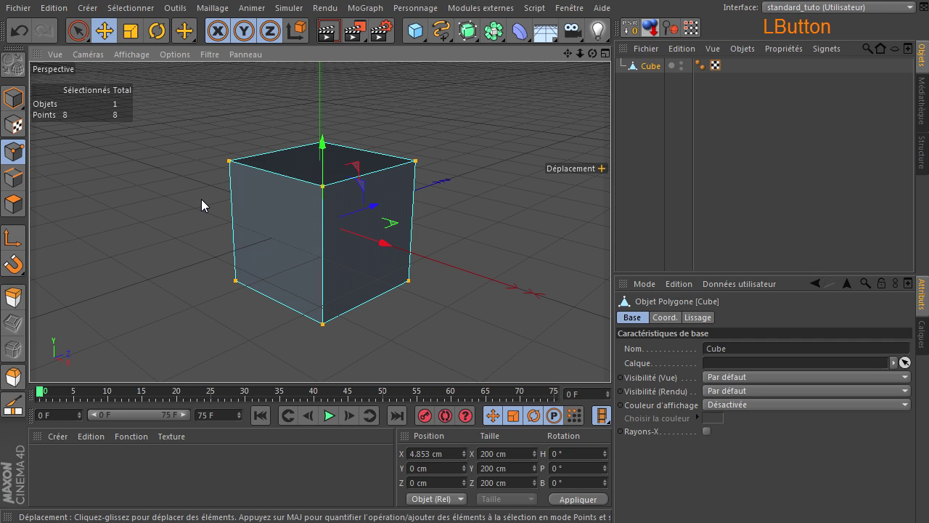
{"action": "left_click", "coordinate": [16, 176]}
{"action": "left_click", "coordinate": [131, 8]}
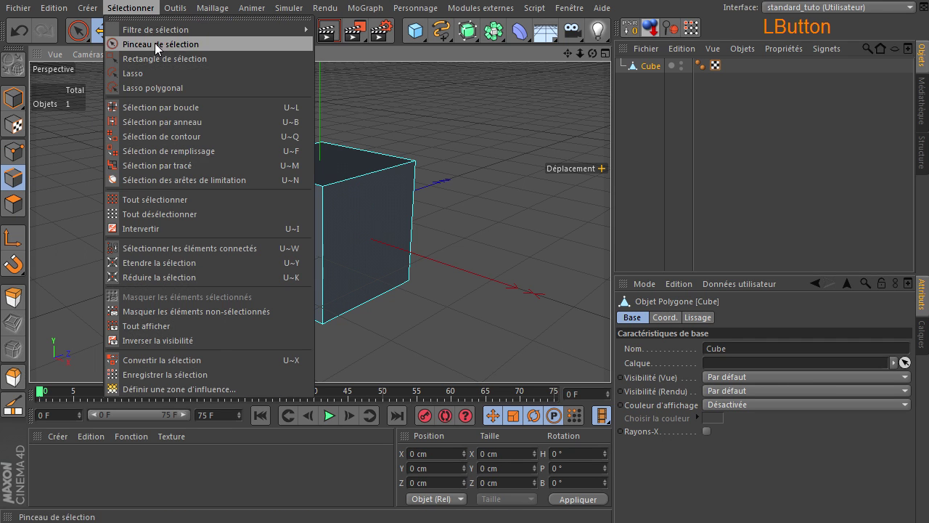
{"action": "left_click", "coordinate": [157, 195]}
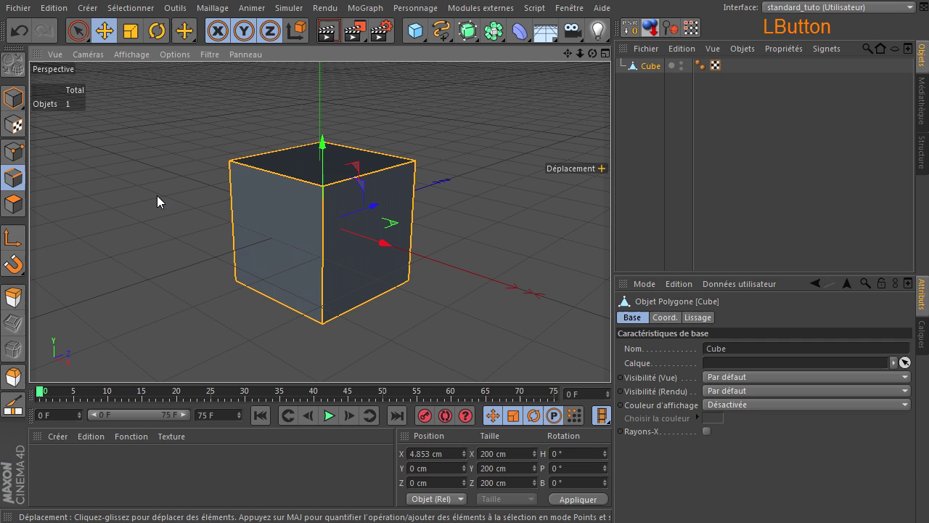
{"action": "left_click", "coordinate": [13, 204]}
{"action": "left_click", "coordinate": [127, 8]}
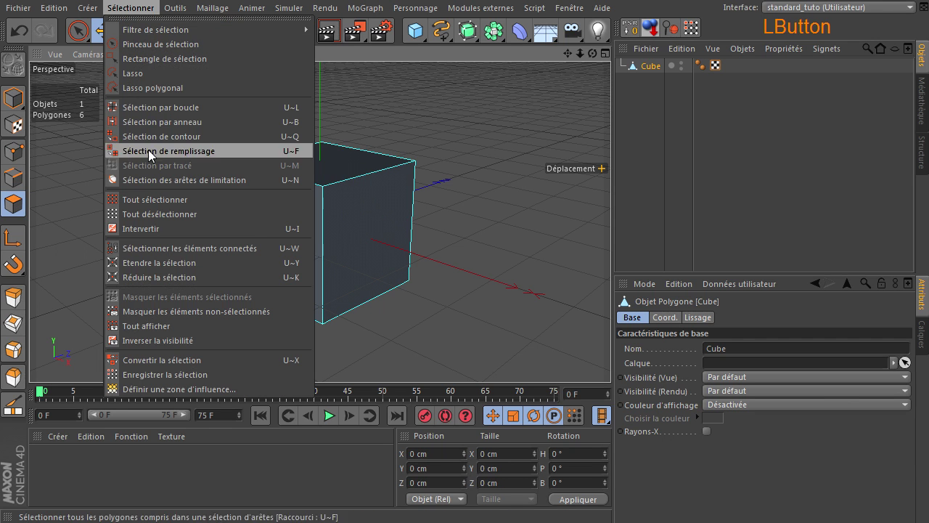
{"action": "left_click", "coordinate": [144, 196]}
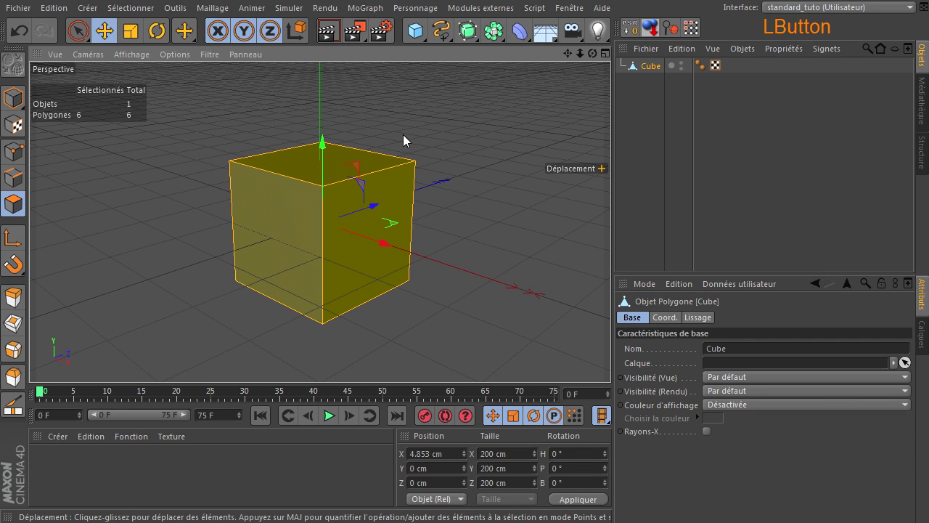
Deselect the cube's polygons and delete the cube from the scene
{"action": "left_click", "coordinate": [435, 117]}
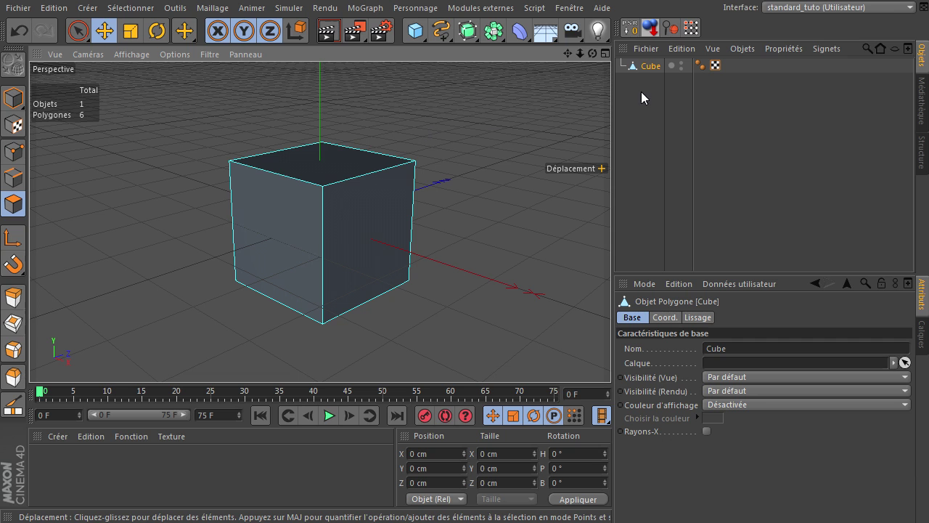
{"action": "left_click", "coordinate": [648, 68]}
{"action": "key", "text": "Delete"}
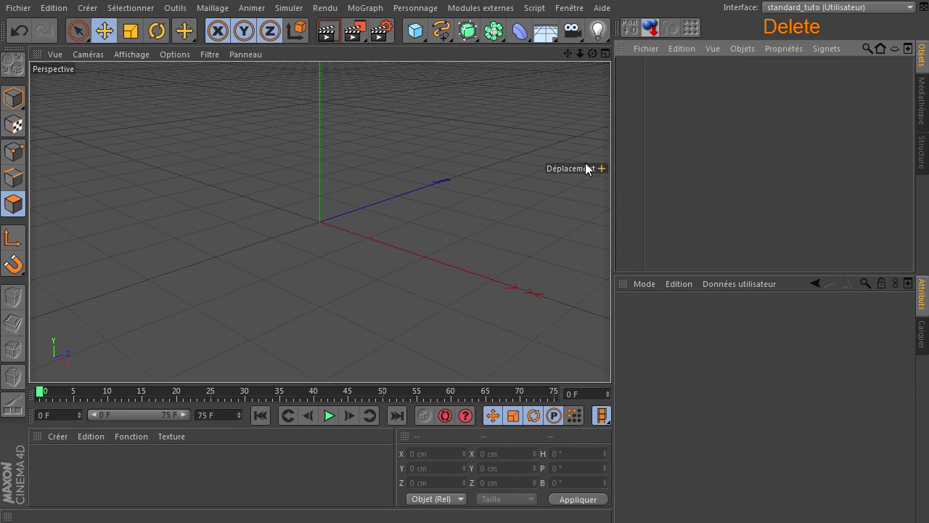
Add a sphere to the scene, converted to an editable polygon object, and switch to point mode
{"action": "left_click", "coordinate": [414, 30]}
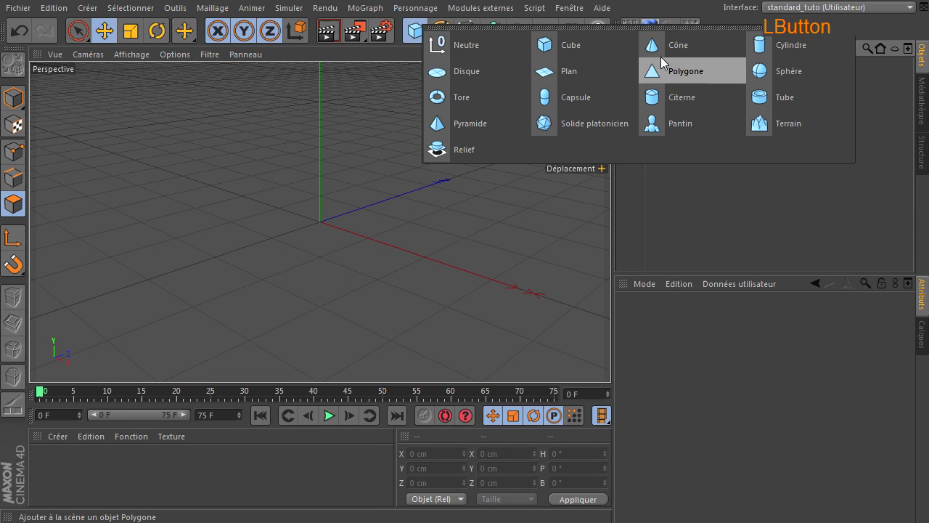
{"action": "left_click", "coordinate": [755, 73]}
{"action": "left_click", "coordinate": [12, 67]}
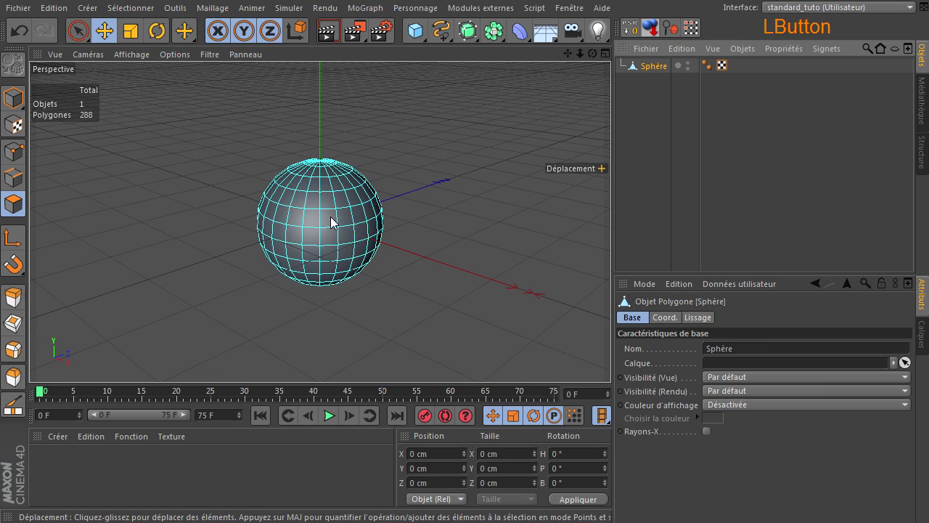
{"action": "left_click", "coordinate": [15, 152]}
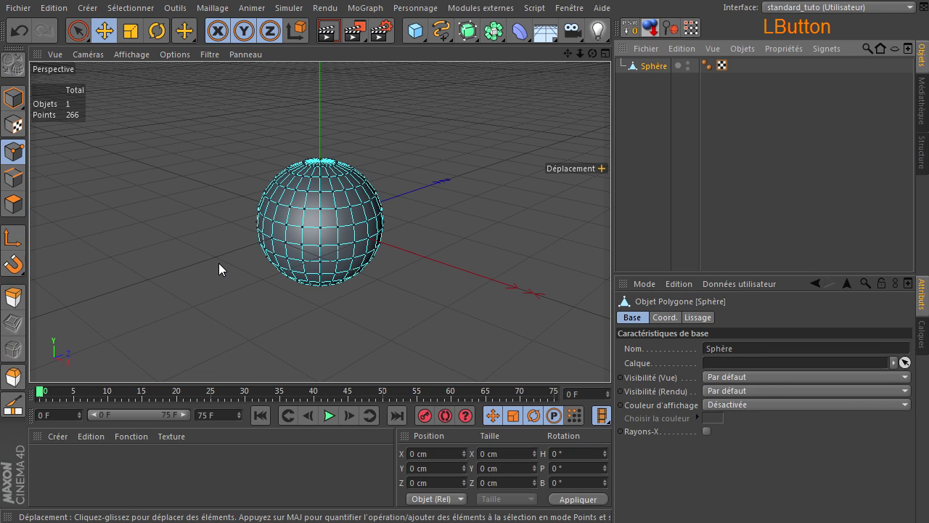
Create three new default materials
{"action": "left_click", "coordinate": [772, 151]}
{"action": "key", "text": "ctrl+a"}
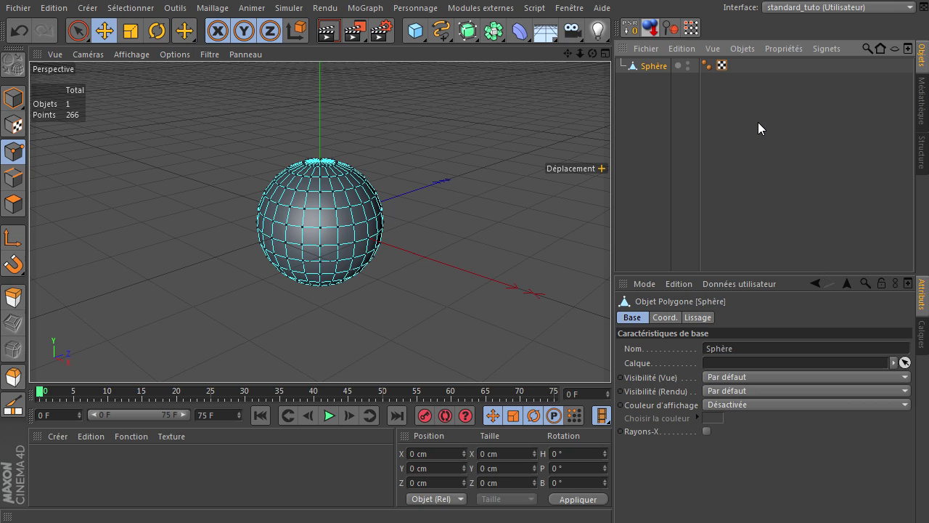
{"action": "double_click", "coordinate": [68, 500]}
{"action": "left_click", "coordinate": [152, 481]}
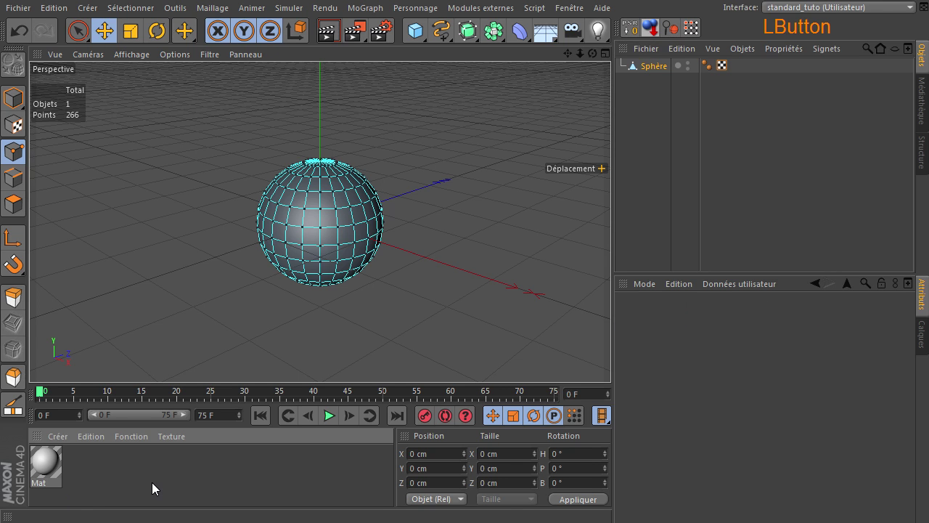
{"action": "double_click", "coordinate": [141, 464]}
{"action": "left_click", "coordinate": [266, 483]}
{"action": "double_click", "coordinate": [224, 469]}
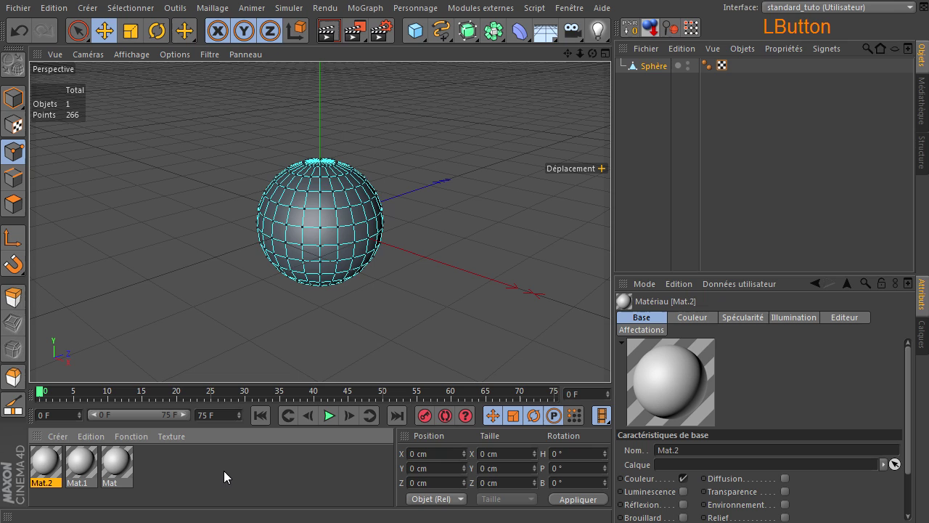
Select all three materials, and select and deselect all of their attributes
{"action": "left_click", "coordinate": [667, 198]}
{"action": "key", "text": "ctrl+a"}
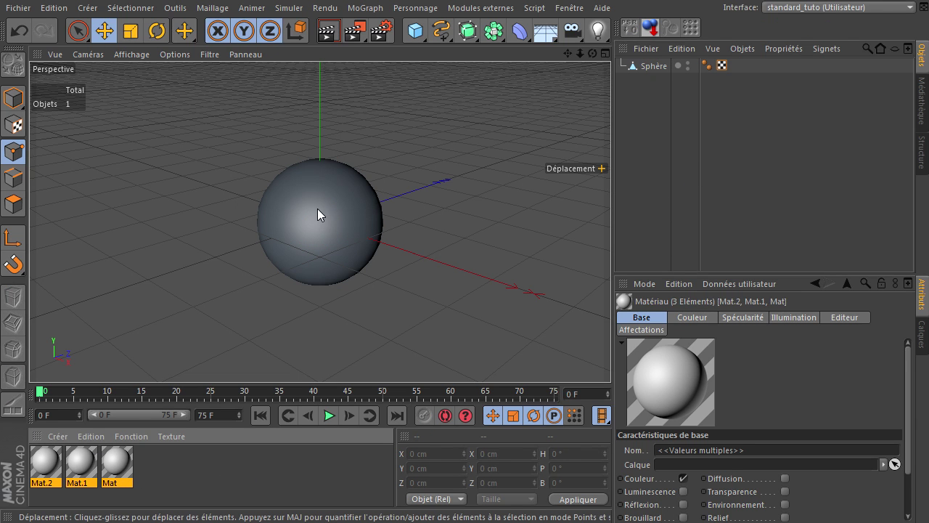
{"action": "left_click", "coordinate": [819, 354]}
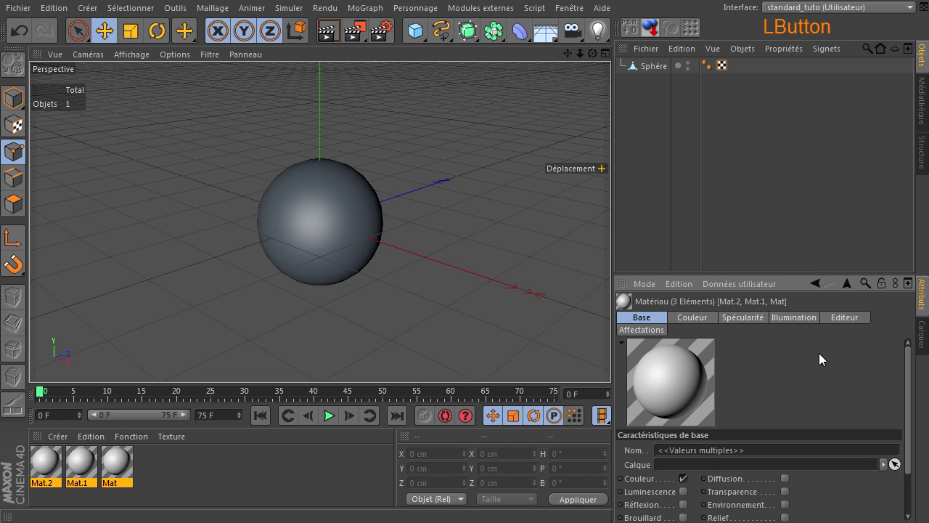
{"action": "key", "text": "ctrl+a"}
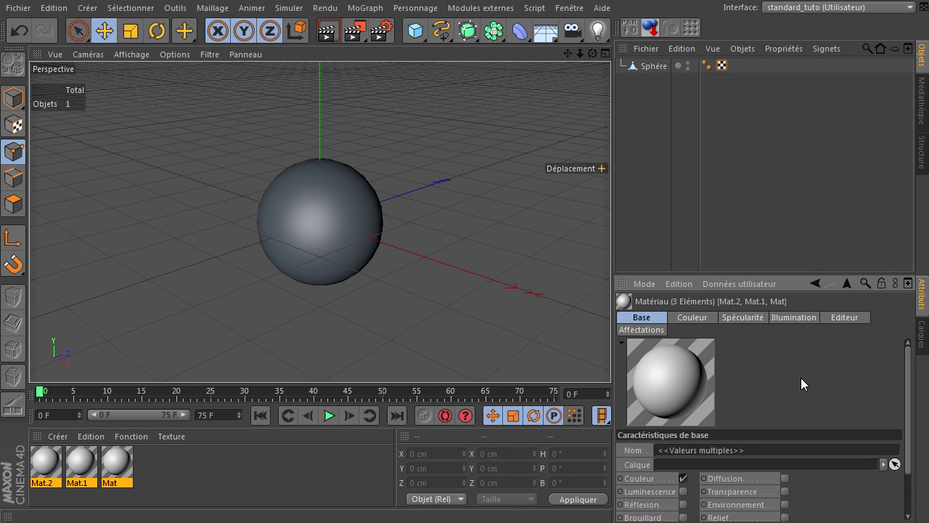
{"action": "key", "text": "ctrl+shift+a"}
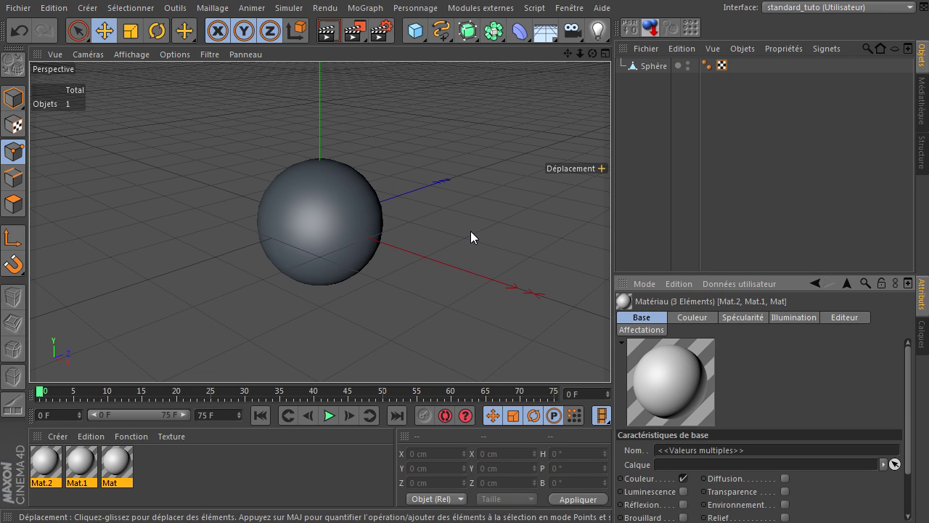
Select all of the sphere's points, and clear both the material selection and the point selection
{"action": "left_click", "coordinate": [637, 66]}
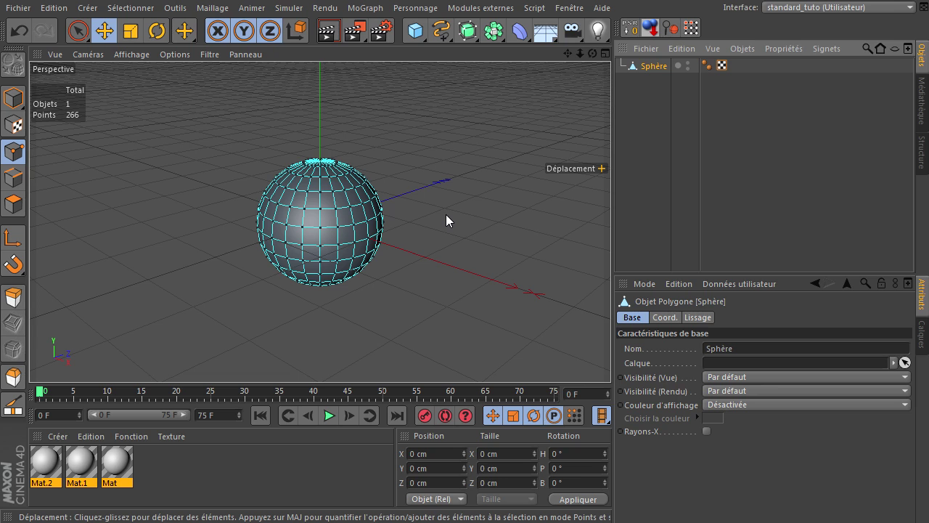
{"action": "key", "text": "ctrl+a"}
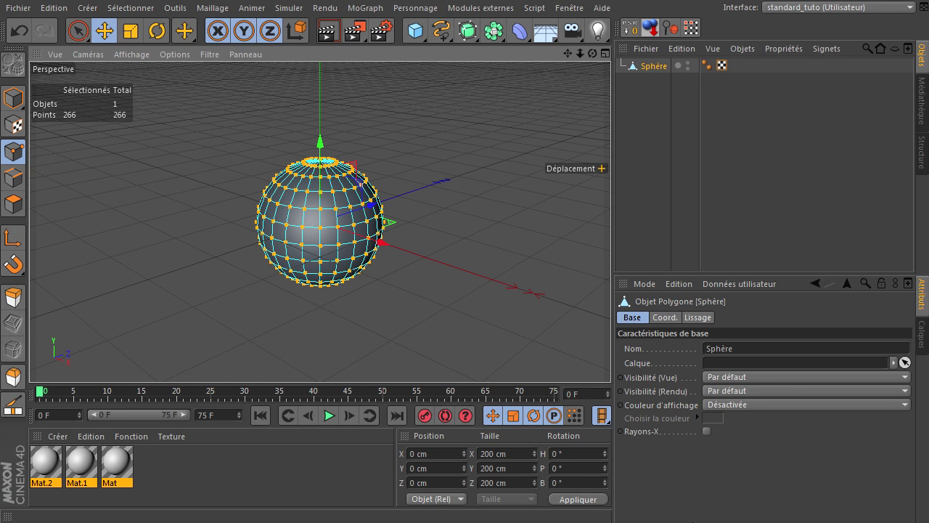
{"action": "left_click", "coordinate": [224, 478]}
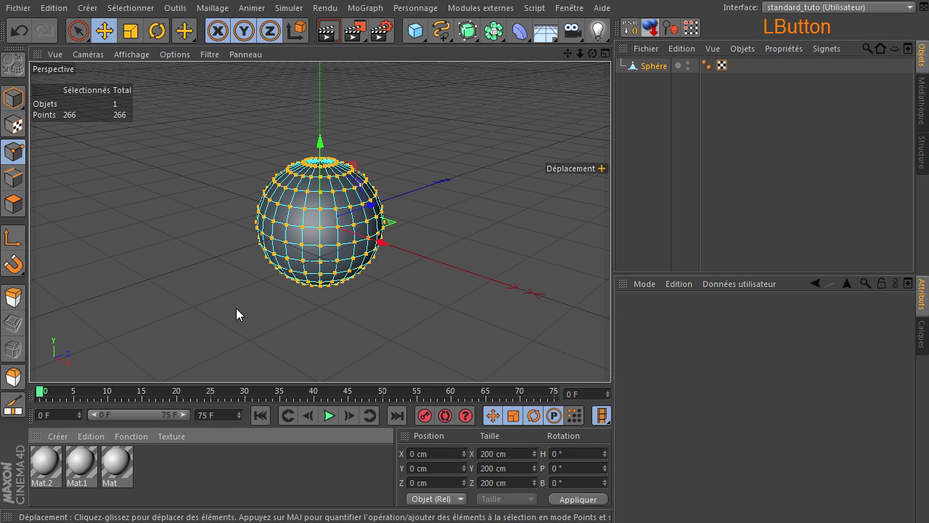
{"action": "left_click", "coordinate": [477, 232]}
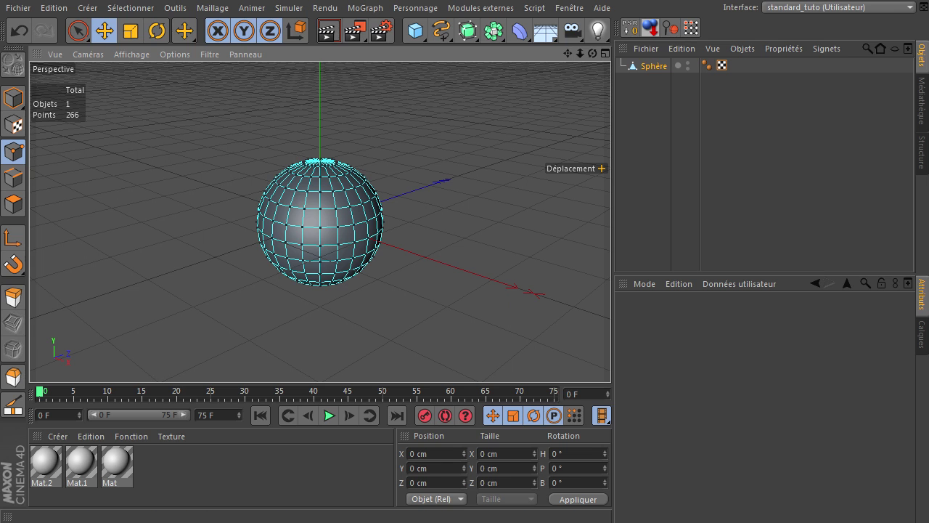
Close the current scene and return to an empty project
{"action": "left_click", "coordinate": [130, 8]}
{"action": "left_click", "coordinate": [504, 247]}
{"action": "left_click", "coordinate": [18, 8]}
{"action": "left_click", "coordinate": [47, 108]}
{"action": "left_click", "coordinate": [735, 409]}
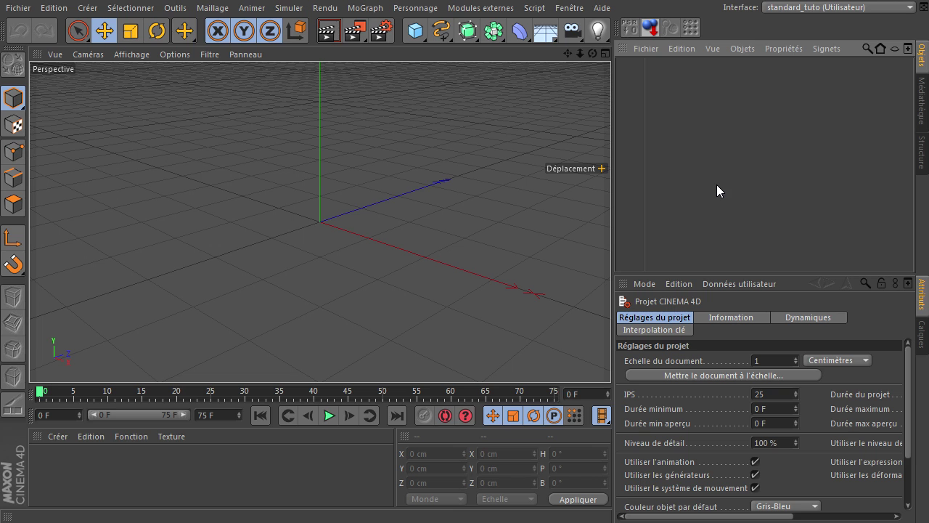
{"action": "left_click", "coordinate": [697, 182]}
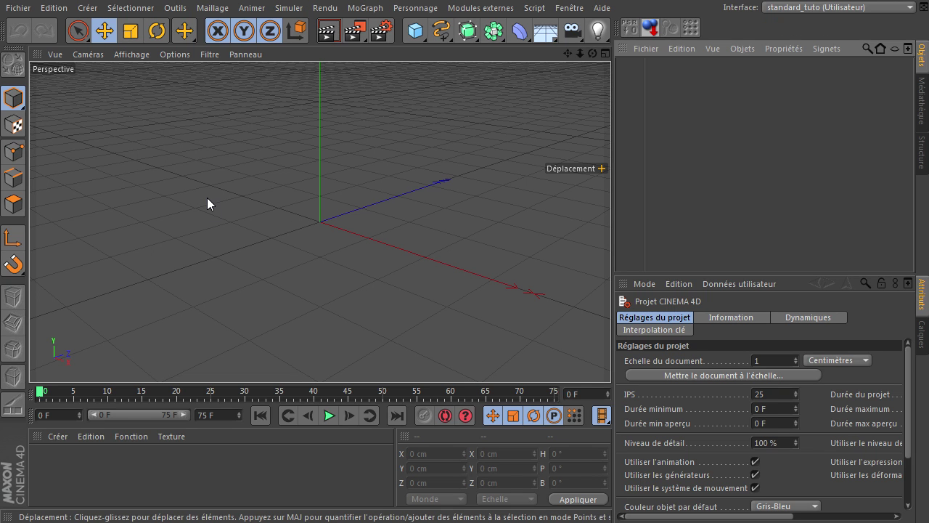
Open the render settings and apply the A4 portrait print preset to the output
{"action": "left_click", "coordinate": [380, 31]}
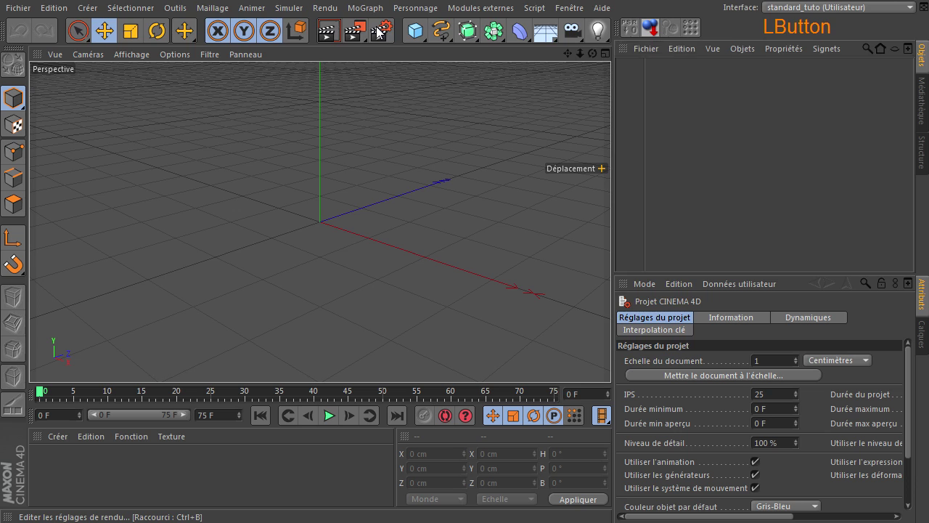
{"action": "left_click_drag", "start_coordinate": [389, 18], "coordinate": [448, 115]}
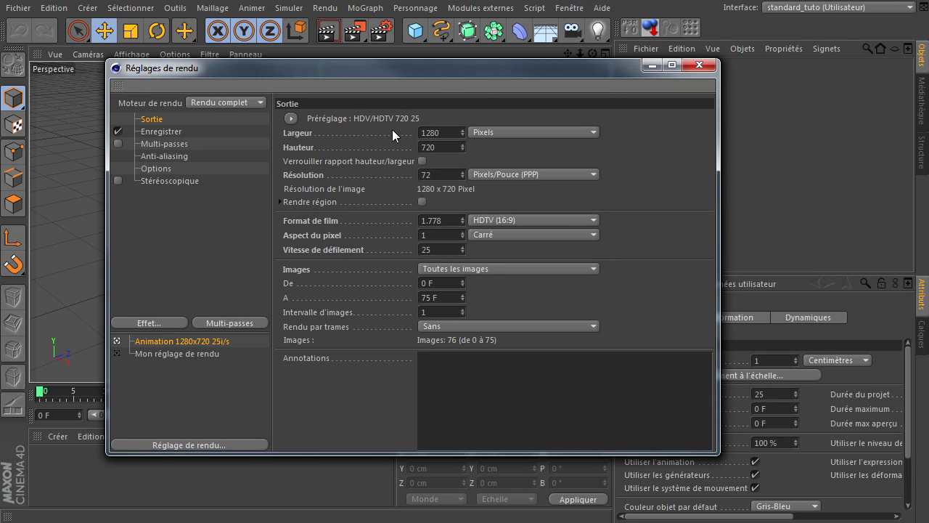
{"action": "left_click", "coordinate": [294, 119]}
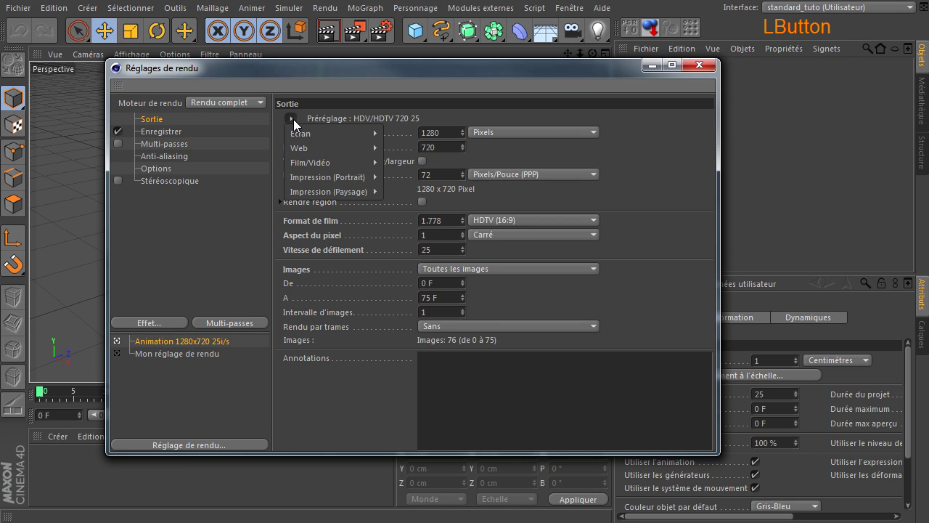
{"action": "mouse_move", "coordinate": [330, 177]}
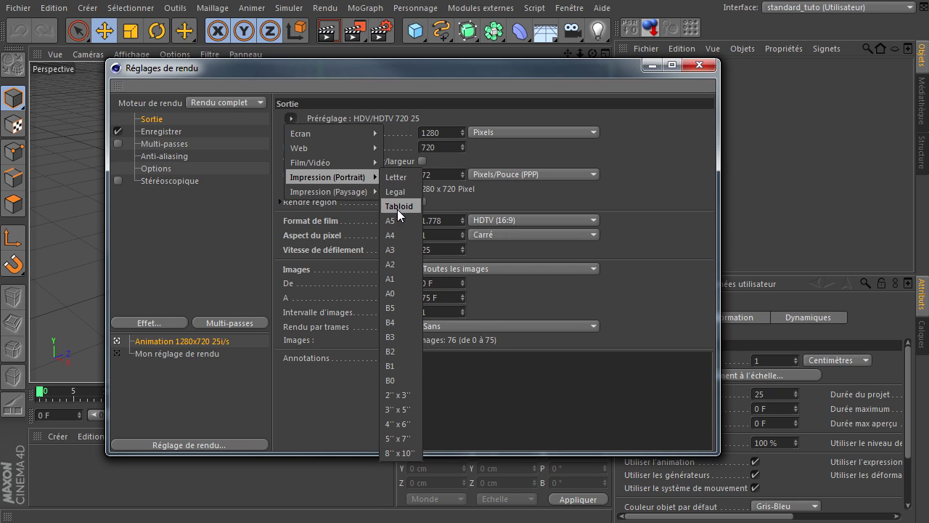
{"action": "left_click", "coordinate": [394, 234]}
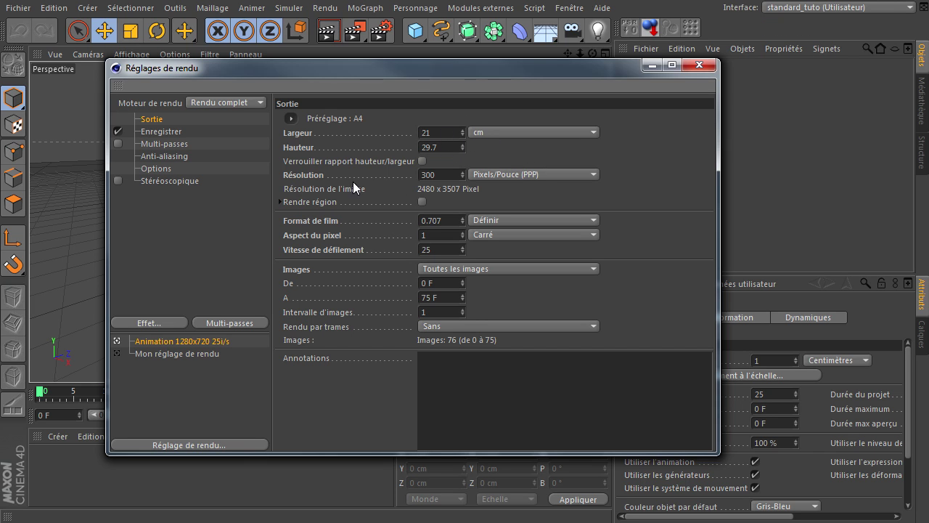
Limit the render output to the current frame (Image courante) and close the render settings
{"action": "left_click", "coordinate": [447, 175]}
{"action": "left_click", "coordinate": [438, 270]}
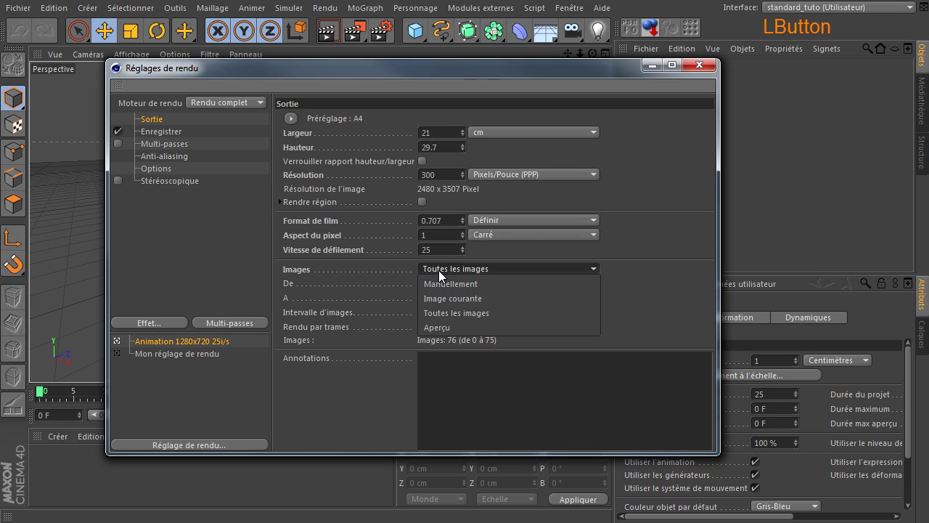
{"action": "left_click", "coordinate": [474, 302]}
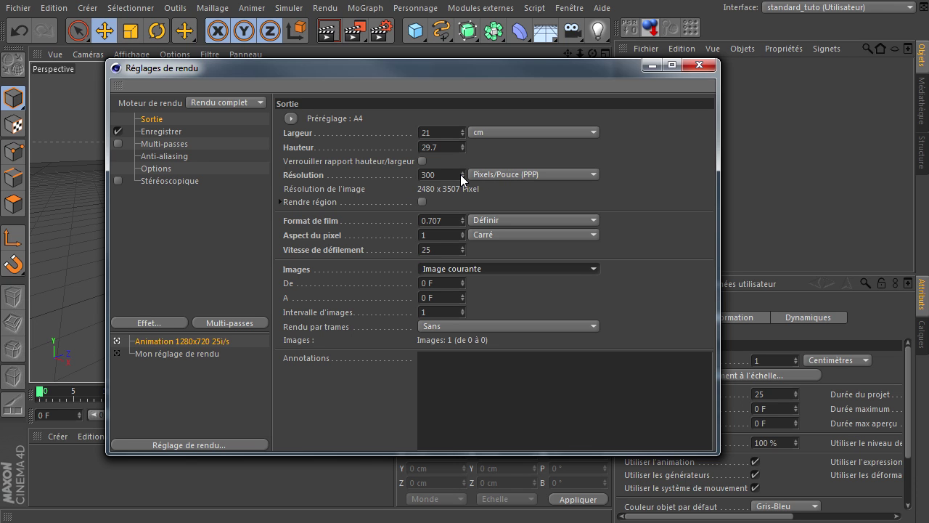
{"action": "left_click", "coordinate": [705, 68]}
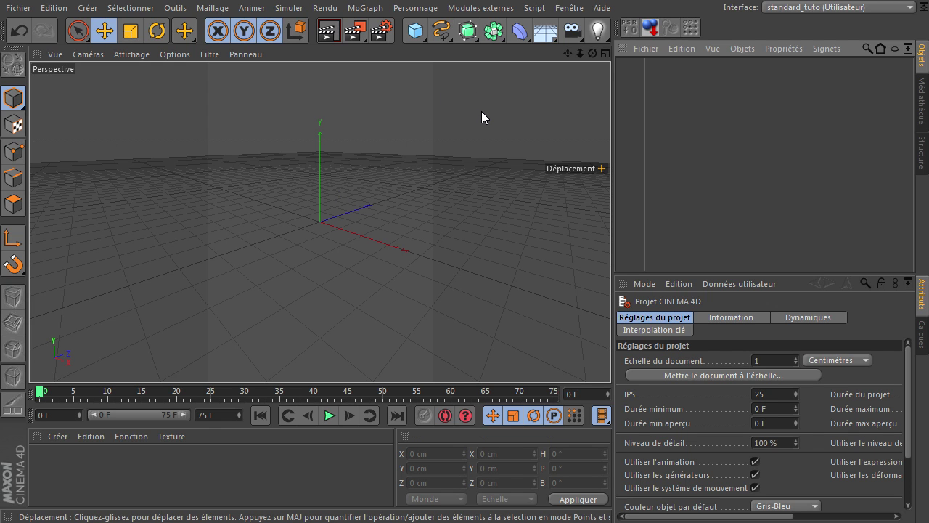
Enlarge the attributes area and display the Vue settings of the perspective view's configuration
{"action": "left_click_drag", "start_coordinate": [636, 273], "coordinate": [602, 196]}
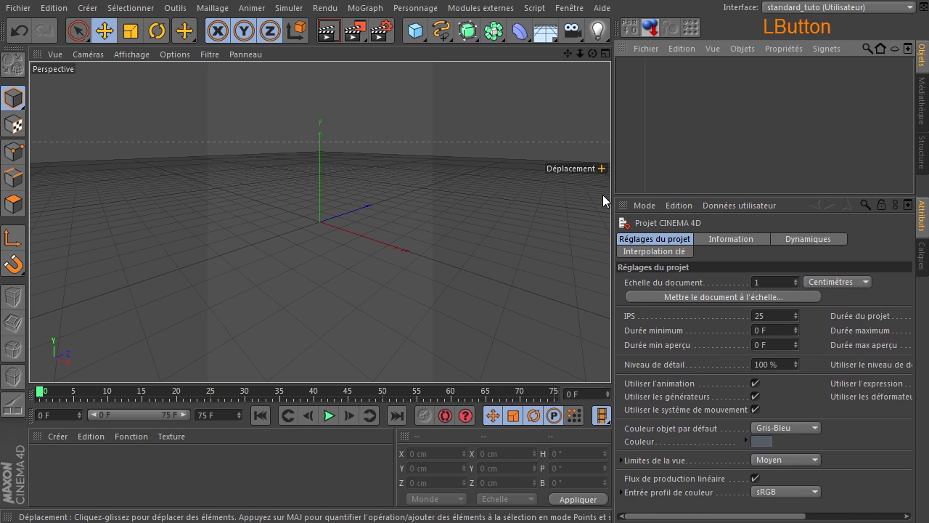
{"action": "left_click", "coordinate": [138, 64]}
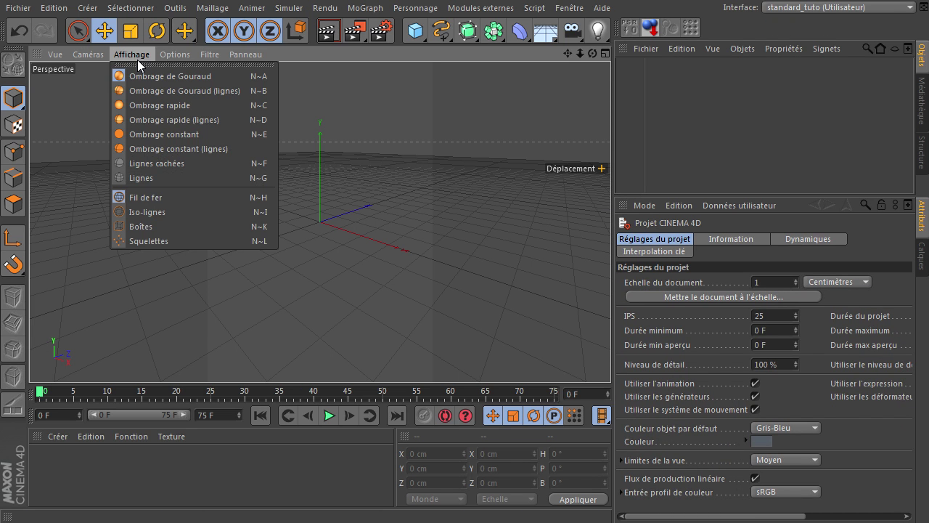
{"action": "mouse_move", "coordinate": [167, 56]}
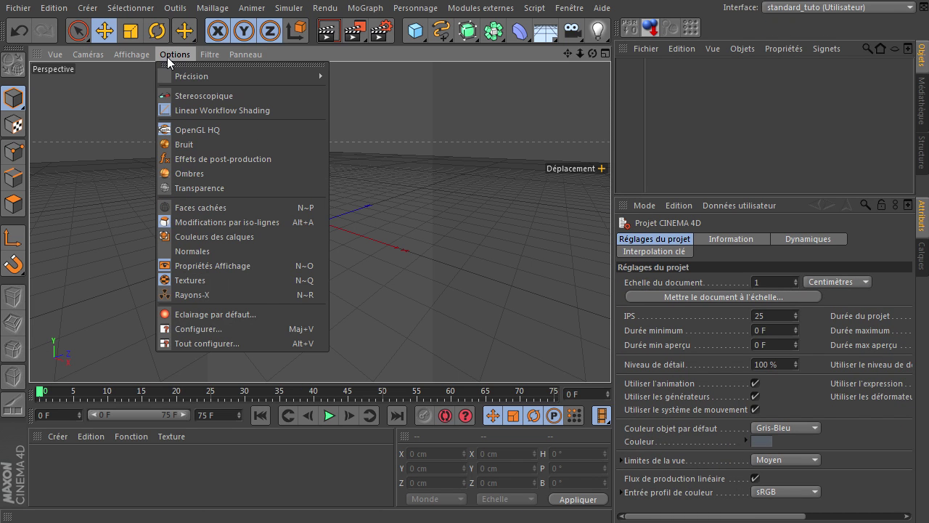
{"action": "left_click", "coordinate": [218, 329]}
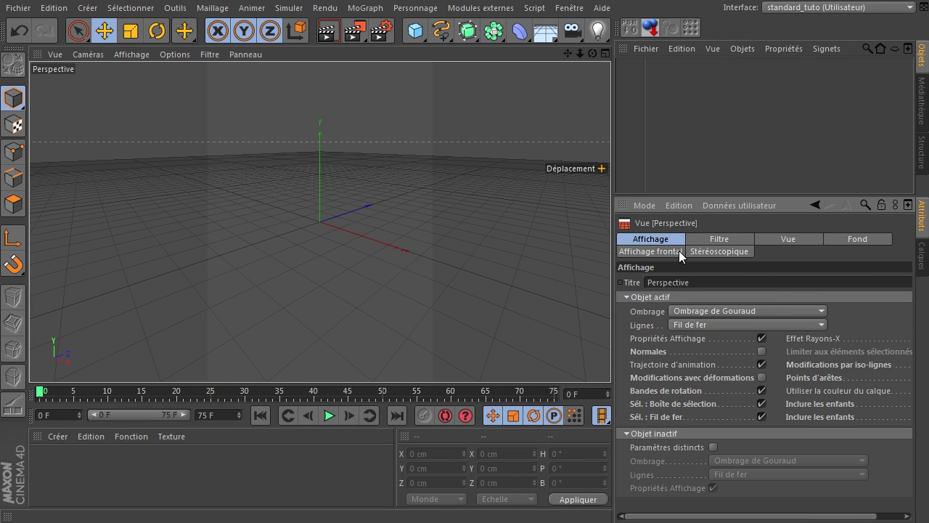
{"action": "left_click", "coordinate": [805, 239]}
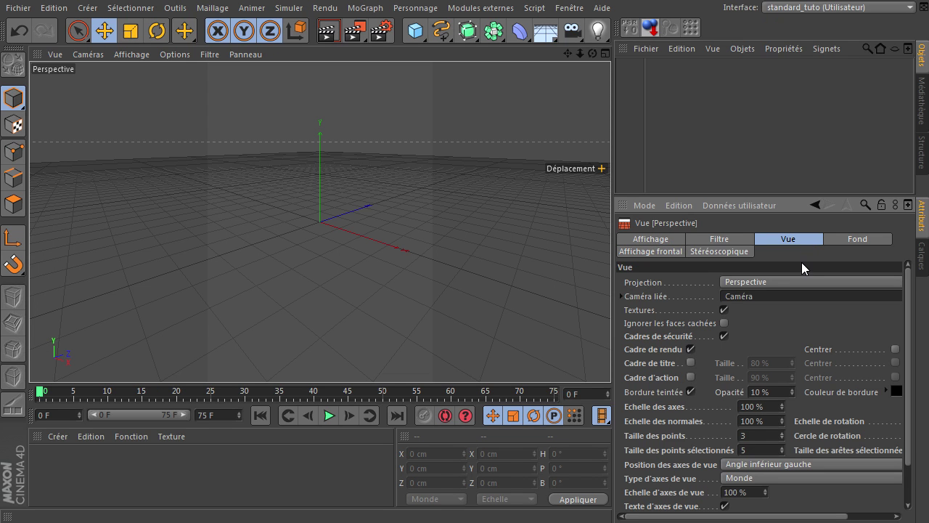
Switch the viewport's tinted border (Bordure teintée) off and on again and set its opacity to 50 %
{"action": "left_click", "coordinate": [690, 391]}
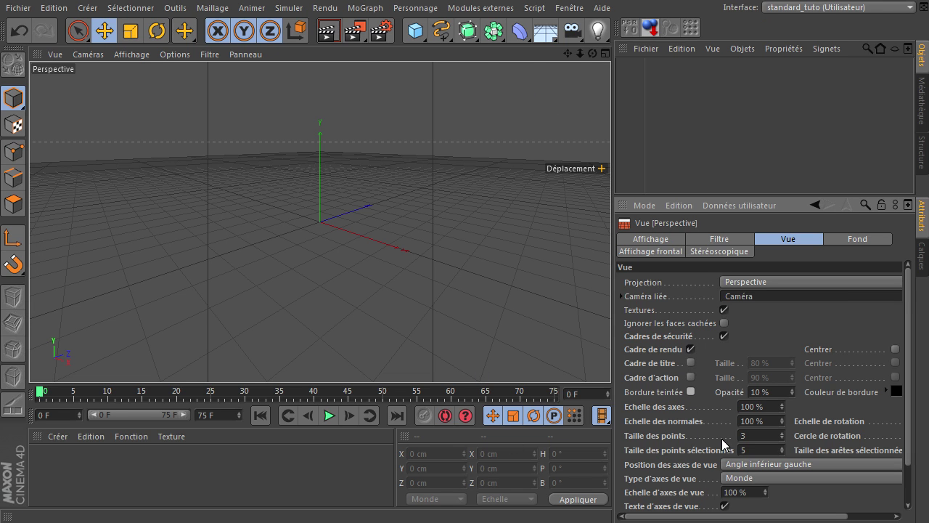
{"action": "left_click", "coordinate": [691, 391]}
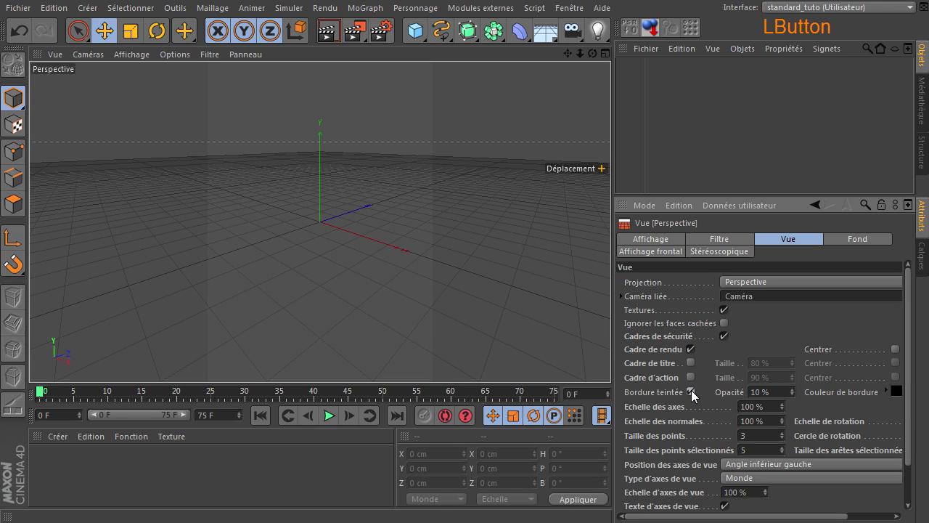
{"action": "left_click", "coordinate": [774, 393]}
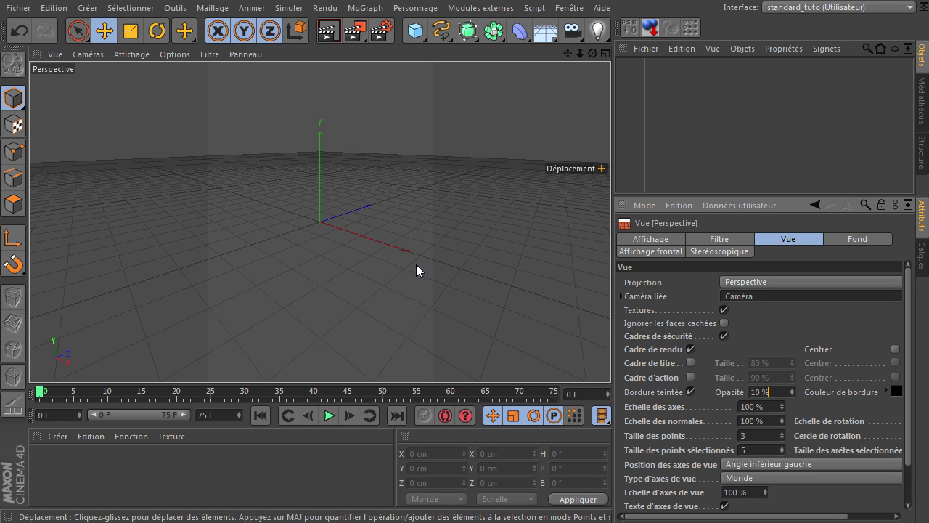
{"action": "double_click", "coordinate": [774, 392]}
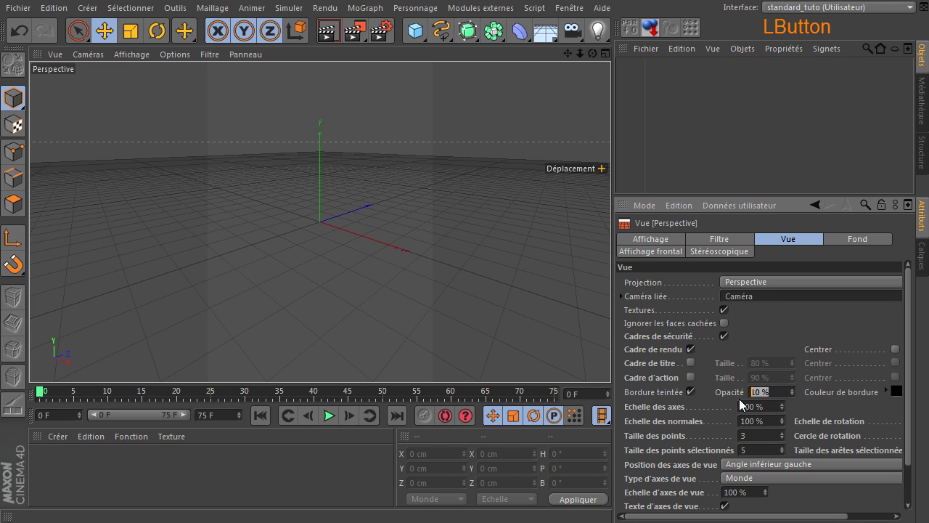
{"action": "type", "text": "50"}
{"action": "key", "text": "Return"}
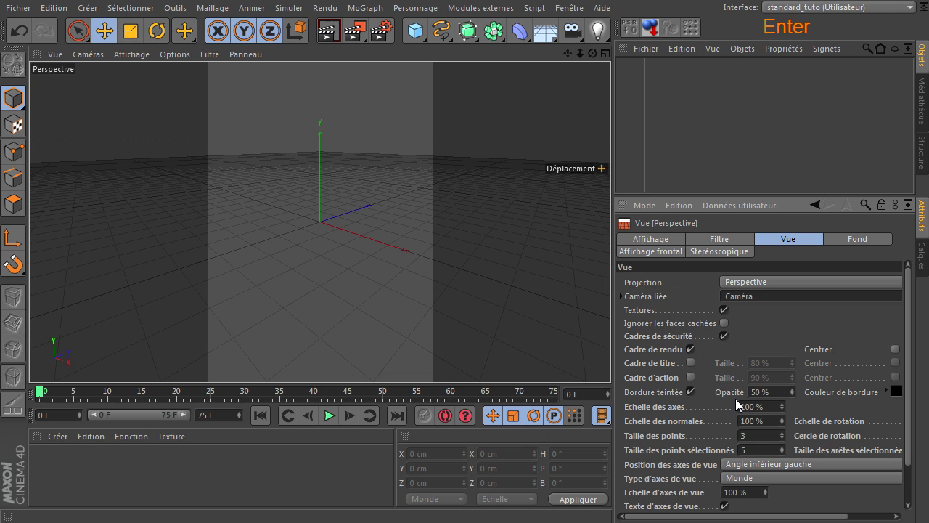
Try stronger tinted border opacities of 90 % and 100 % in the perspective view
{"action": "double_click", "coordinate": [774, 394]}
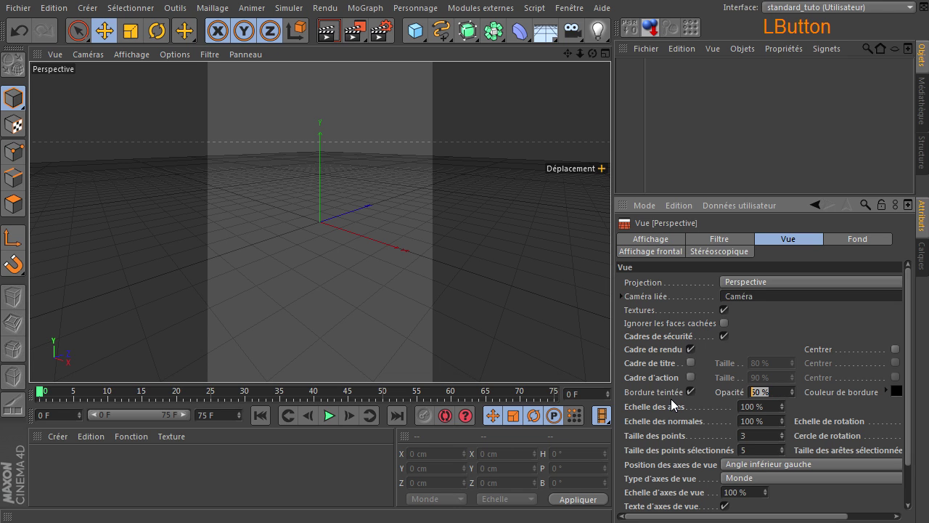
{"action": "type", "text": "90"}
{"action": "key", "text": "Return"}
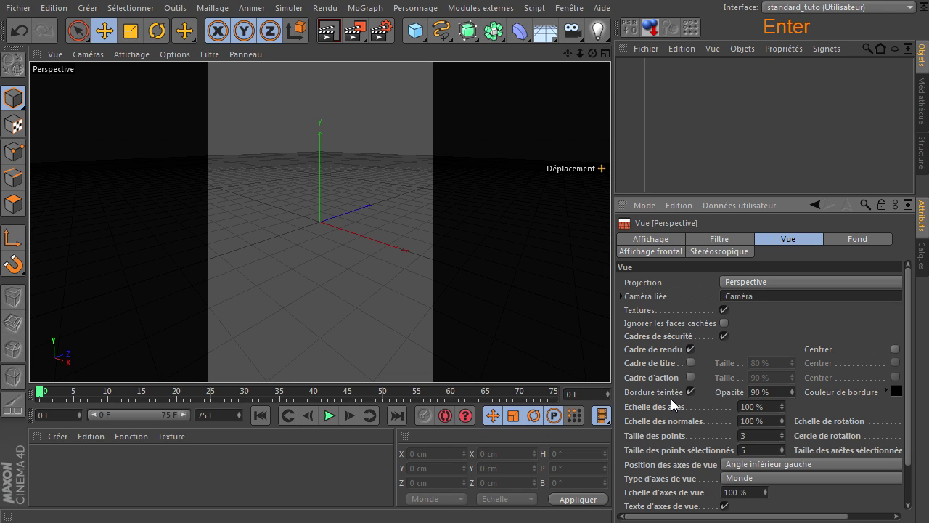
{"action": "double_click", "coordinate": [760, 392]}
{"action": "type", "text": "100"}
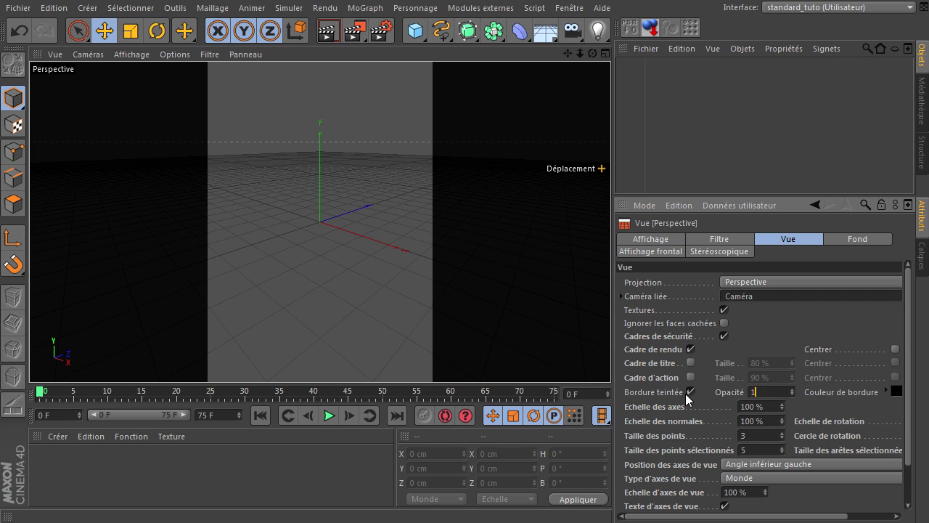
{"action": "key", "text": "Return"}
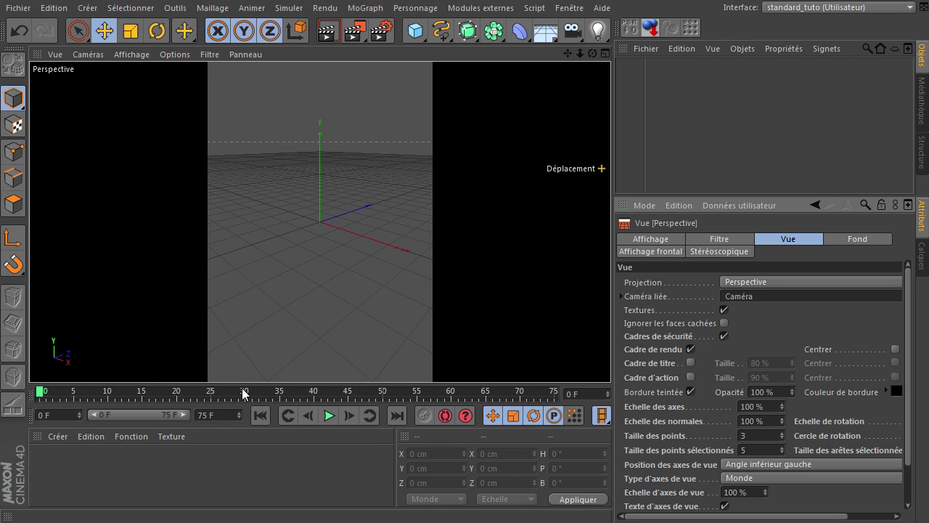
Set the tinted border's opacity back to 10 %
{"action": "left_click", "coordinate": [764, 391]}
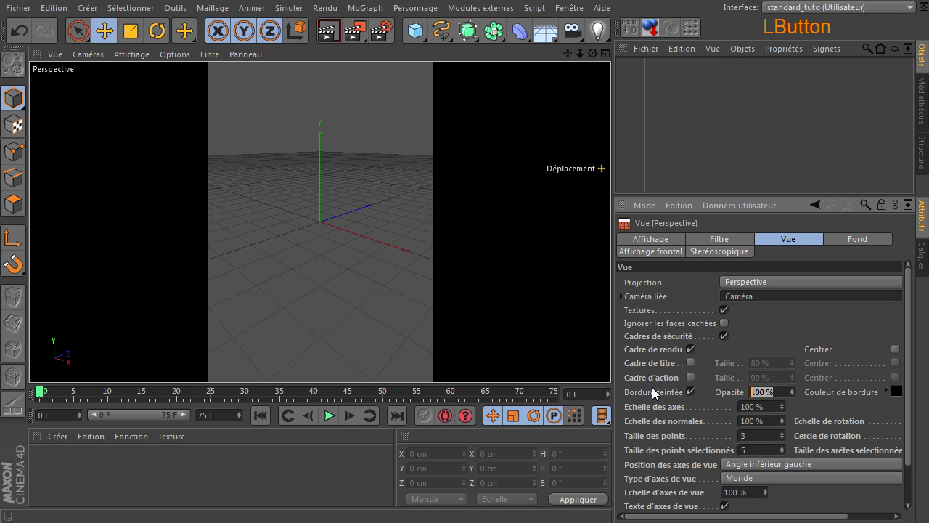
{"action": "type", "text": "10"}
{"action": "left_click", "coordinate": [823, 333]}
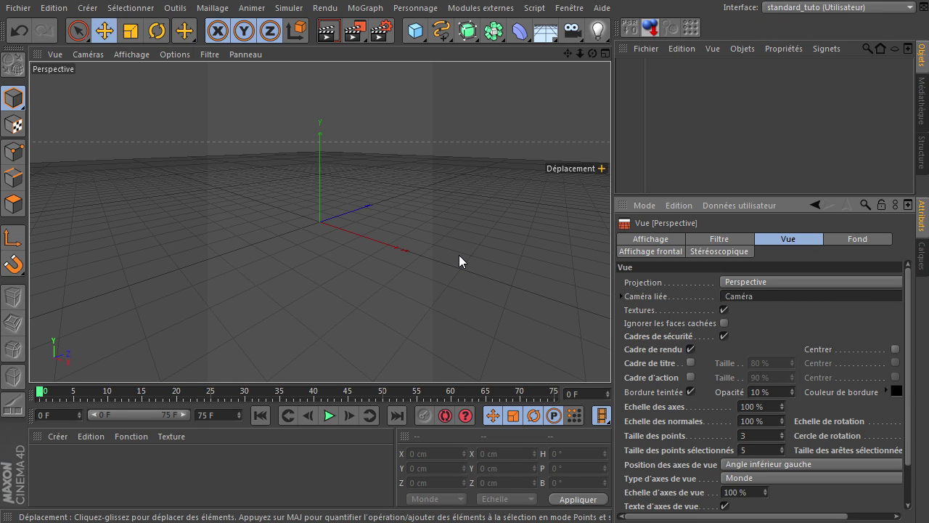
Change the tinted border's colour to red and set its opacity to 50 %
{"action": "left_click", "coordinate": [897, 392]}
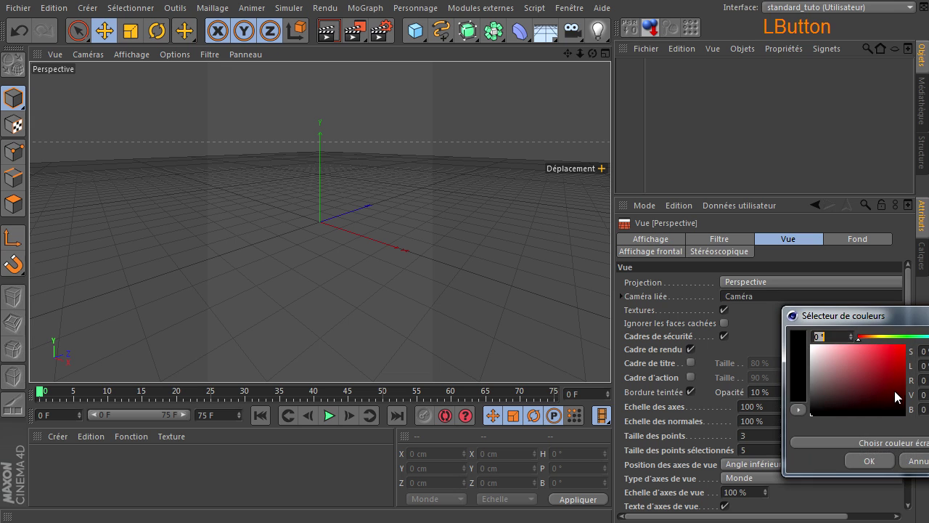
{"action": "left_click", "coordinate": [869, 460]}
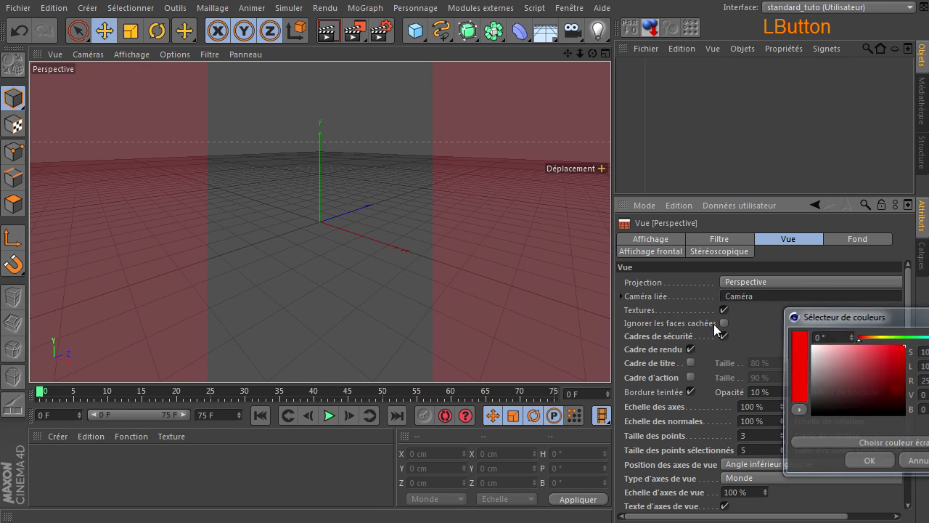
{"action": "left_click", "coordinate": [783, 392]}
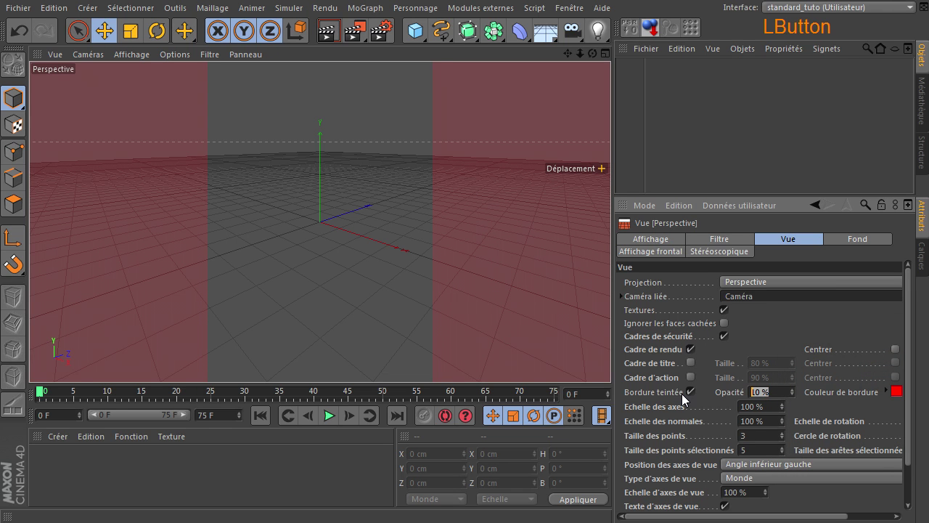
{"action": "type", "text": "50"}
{"action": "key", "text": "Return"}
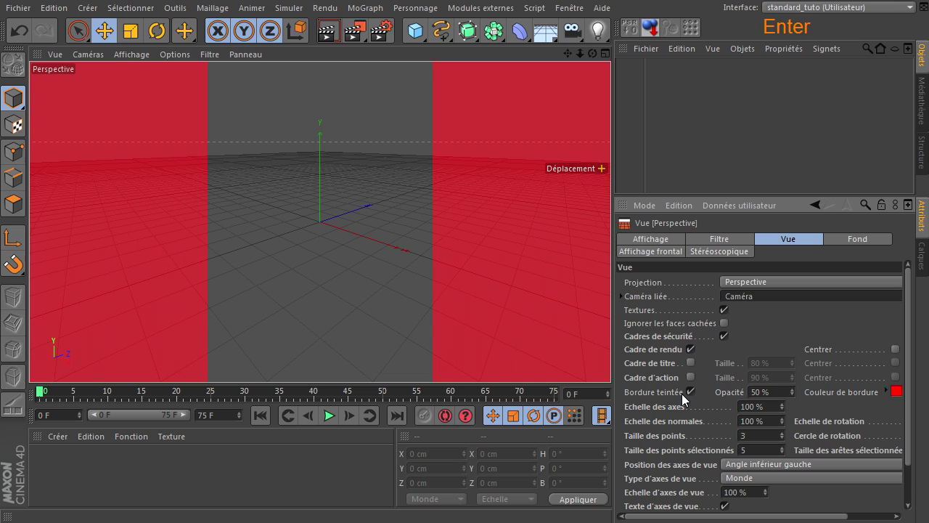
Restore the tinted border's colour to black and its opacity to 10 %
{"action": "left_click", "coordinate": [896, 391]}
{"action": "left_click", "coordinate": [845, 408]}
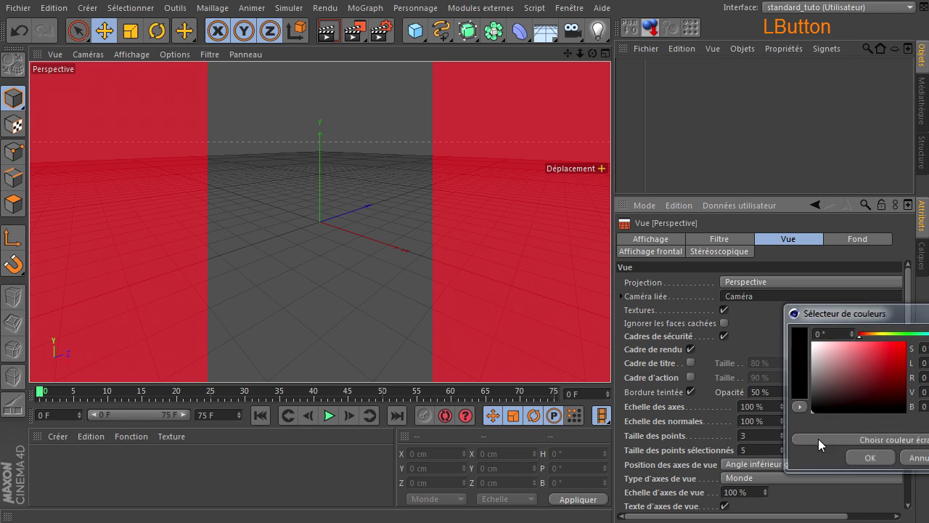
{"action": "double_click", "coordinate": [770, 392]}
{"action": "type", "text": "10"}
{"action": "key", "text": "Return"}
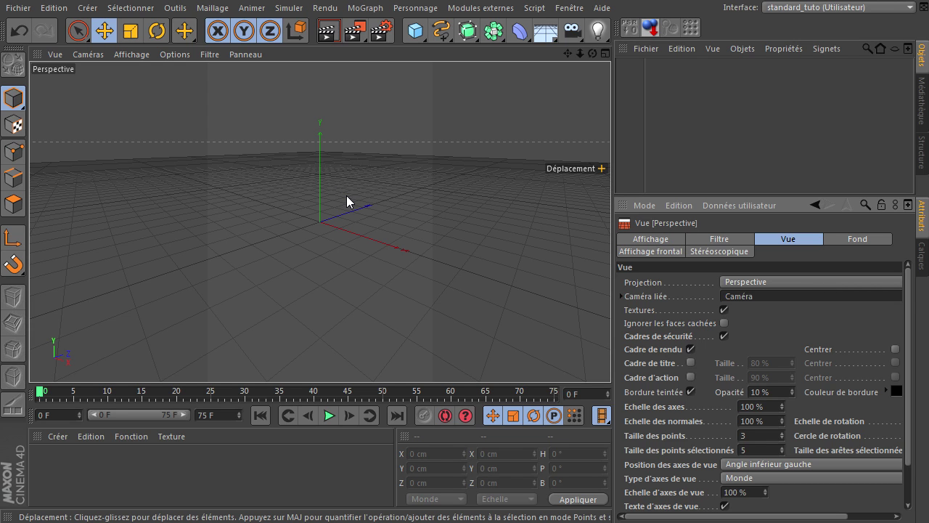
Open the media library (Médiathèque) and select Tiled Camera.c4d in the Misc folder of the Prime presets
{"action": "left_click", "coordinate": [567, 8]}
{"action": "left_click", "coordinate": [575, 80]}
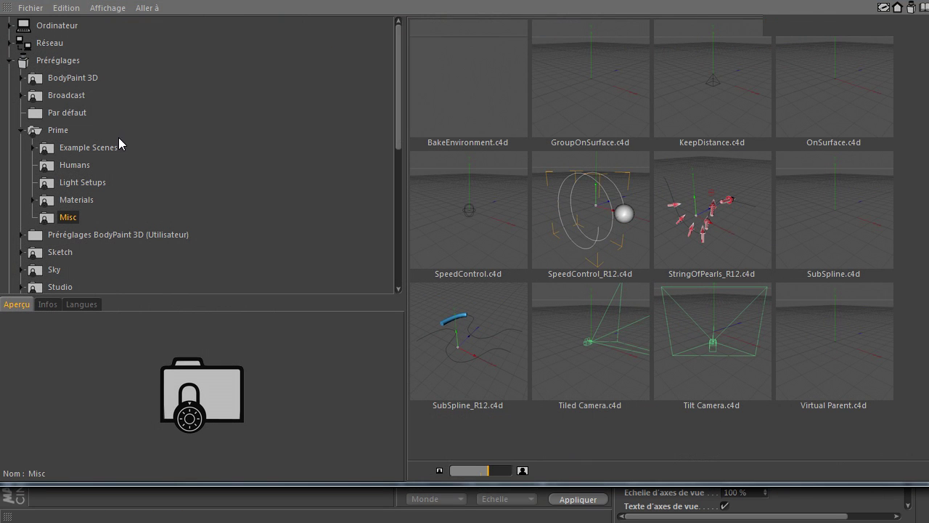
{"action": "left_click", "coordinate": [44, 132]}
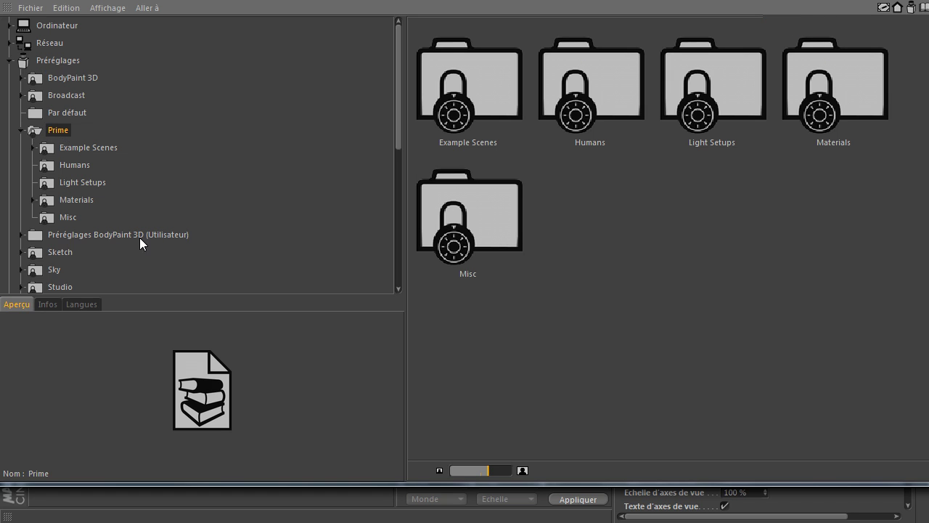
{"action": "left_click", "coordinate": [71, 217]}
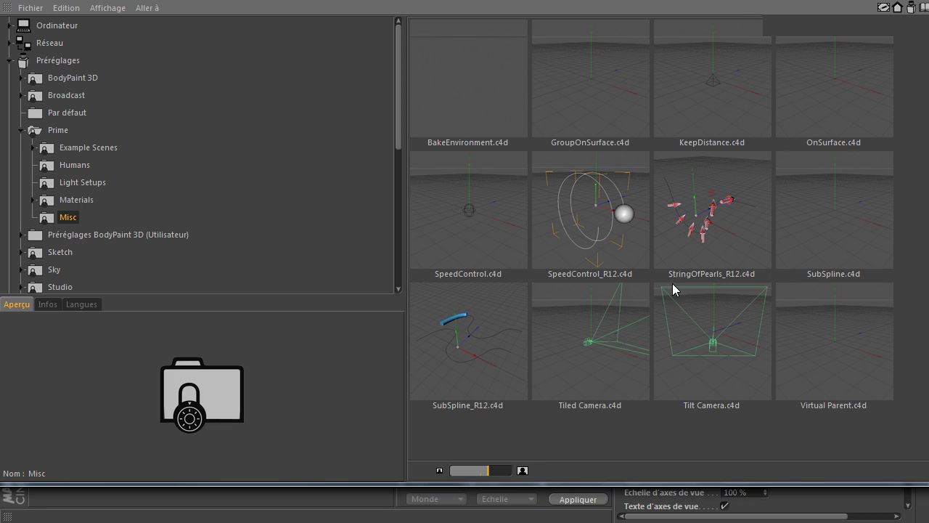
{"action": "left_click", "coordinate": [573, 372]}
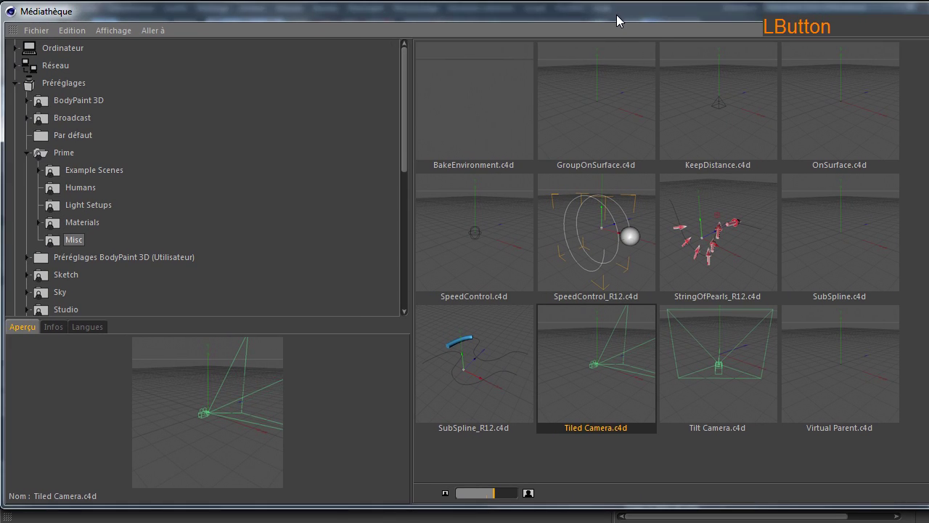
Shrink the media library window, add the Tiled Camera preset to the scene's objects, and close the library
{"action": "left_click_drag", "start_coordinate": [927, 513], "coordinate": [858, 513]}
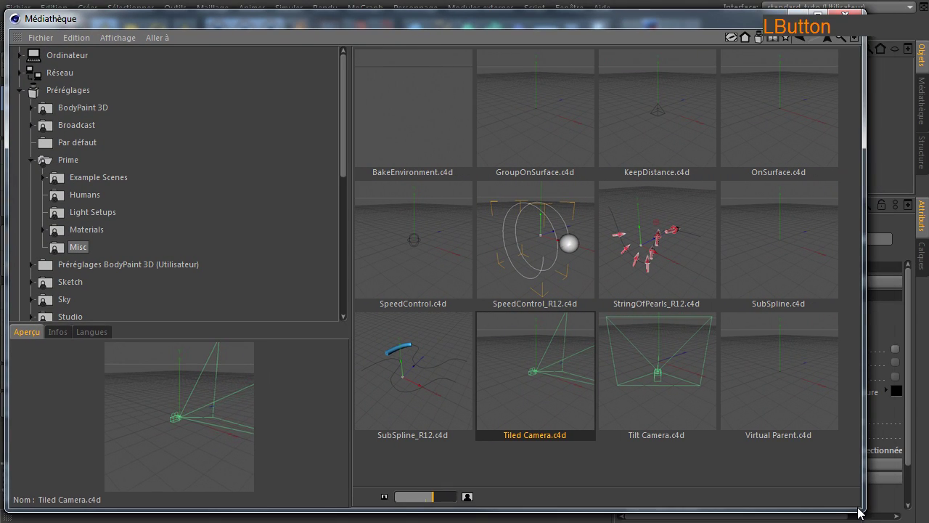
{"action": "left_click", "coordinate": [538, 370]}
{"action": "left_click_drag", "start_coordinate": [557, 20], "coordinate": [597, 123]}
{"action": "left_click_drag", "start_coordinate": [537, 499], "coordinate": [645, 276]}
{"action": "left_click_drag", "start_coordinate": [667, 91], "coordinate": [665, 83]}
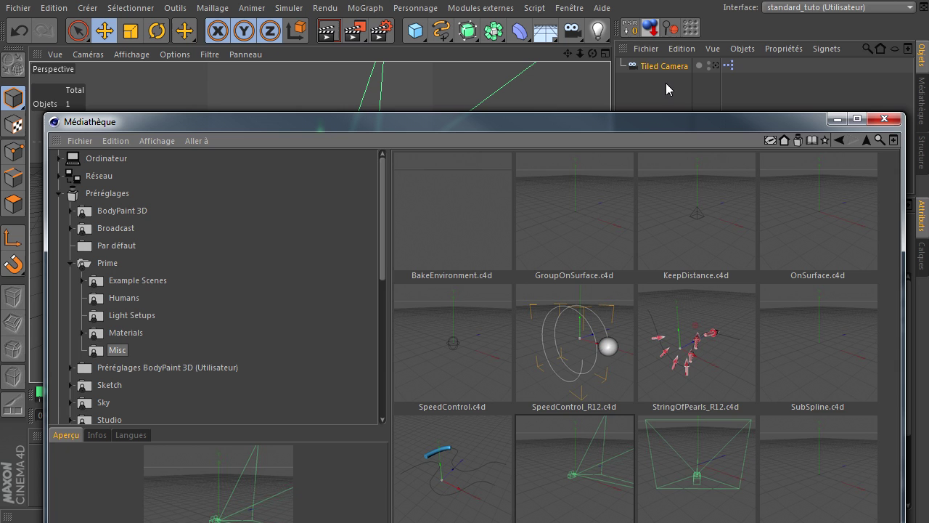
{"action": "left_click", "coordinate": [892, 121]}
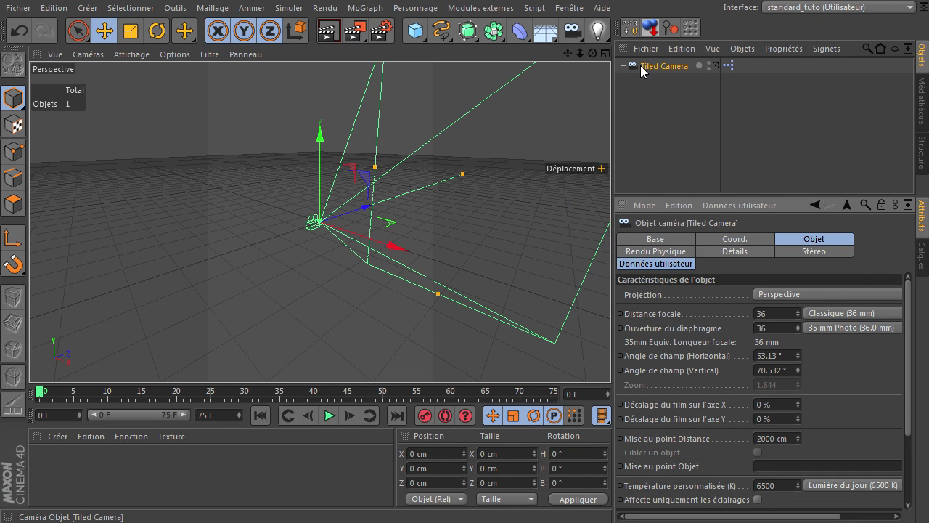
Display the Tiled Camera's user data (Données utilisateur) and examine the camera from behind in the perspective view
{"action": "left_click", "coordinate": [641, 66]}
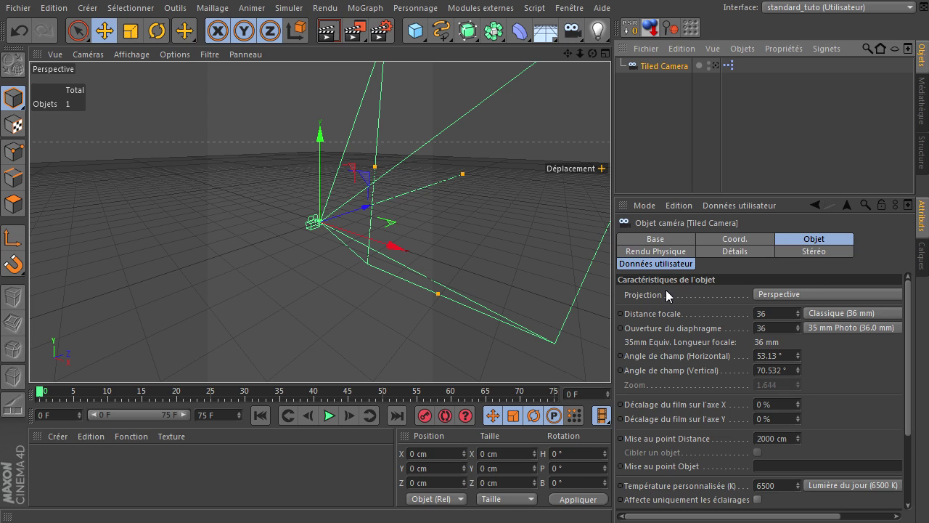
{"action": "left_click", "coordinate": [672, 264]}
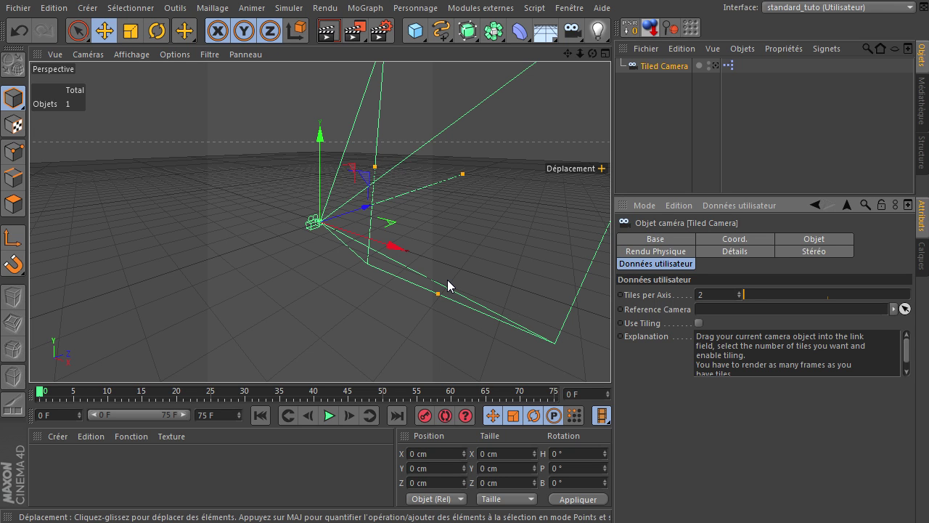
{"action": "left_click_drag", "start_coordinate": [593, 54], "coordinate": [611, 358]}
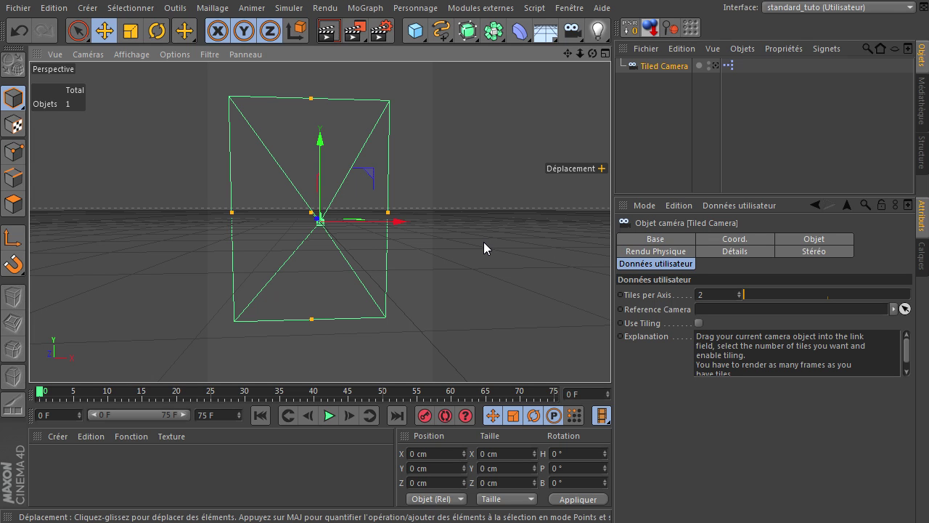
Delete the Tiled Camera from the scene
{"action": "left_click", "coordinate": [677, 68]}
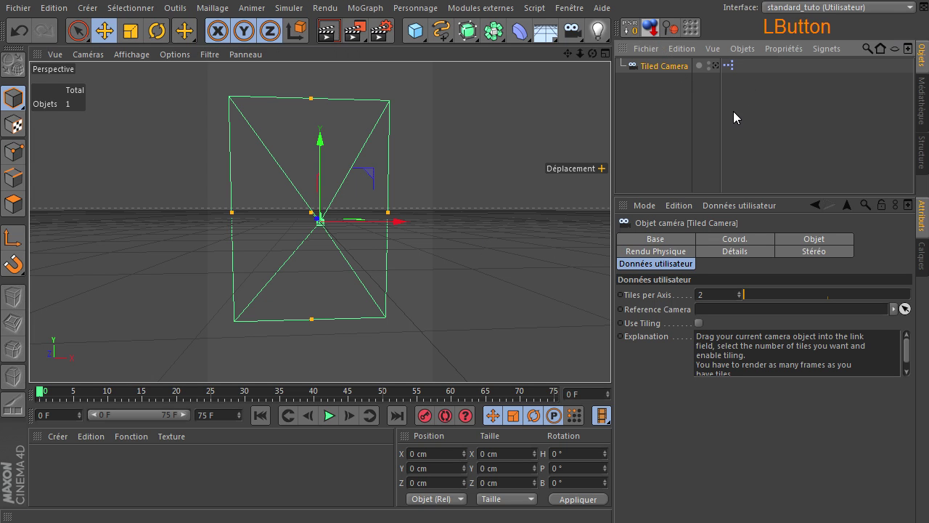
{"action": "key", "text": "Delete"}
{"action": "left_click", "coordinate": [666, 136]}
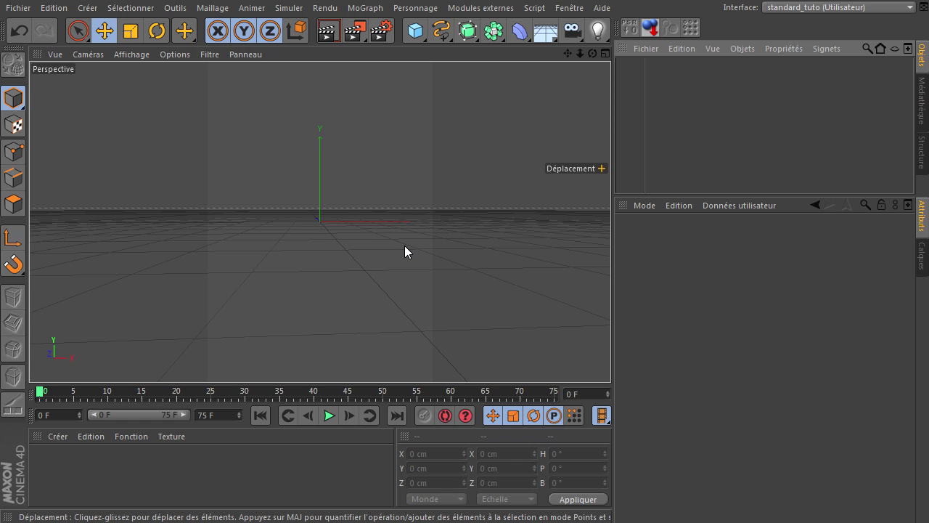
{"action": "left_click", "coordinate": [18, 8]}
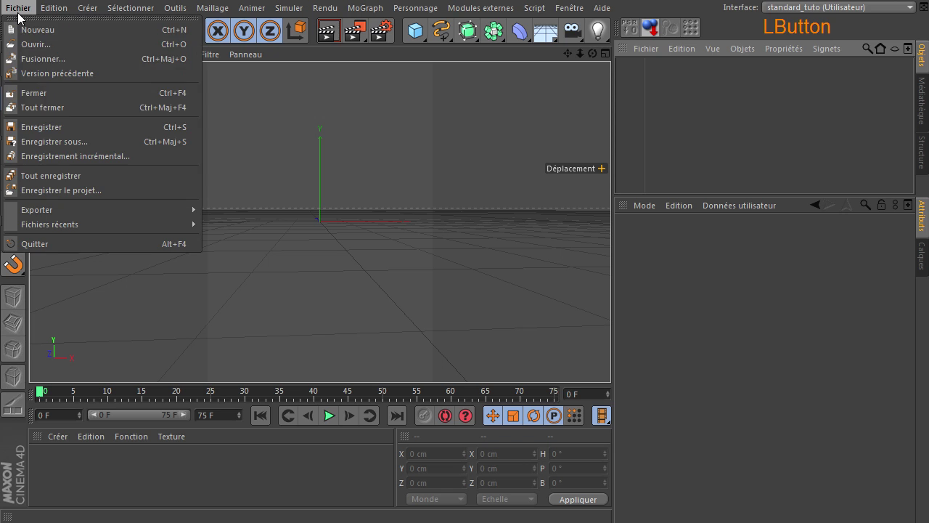
{"action": "left_click", "coordinate": [332, 212]}
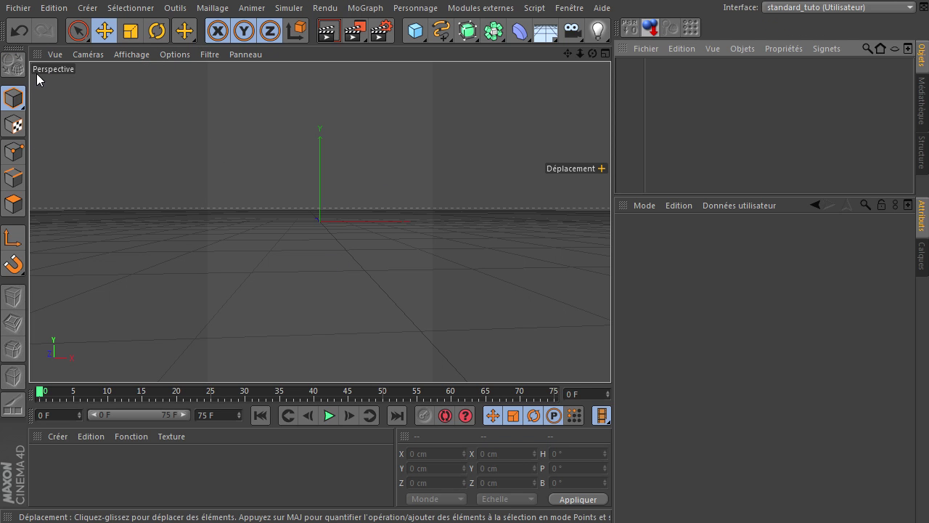
{"action": "left_click", "coordinate": [18, 8]}
{"action": "left_click", "coordinate": [388, 149]}
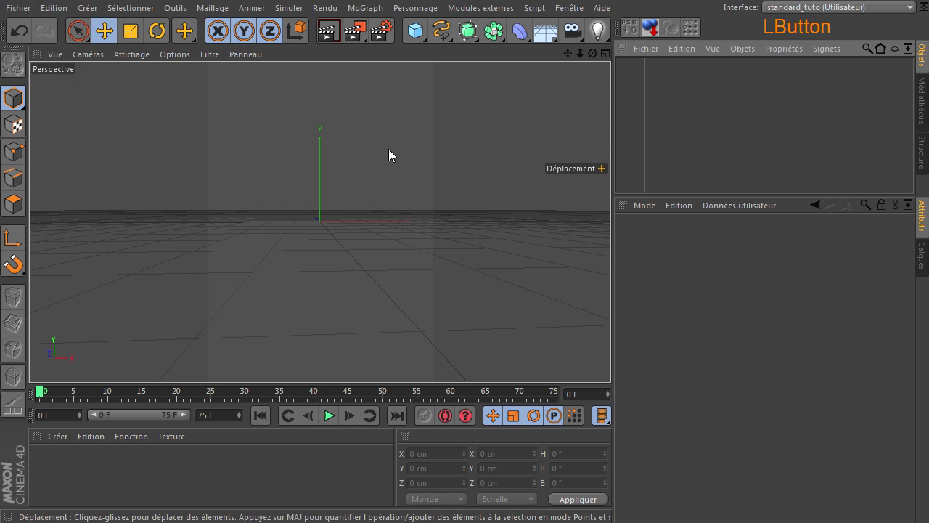
Review the A4 output size and resolution in the render settings and close them
{"action": "left_click", "coordinate": [383, 33]}
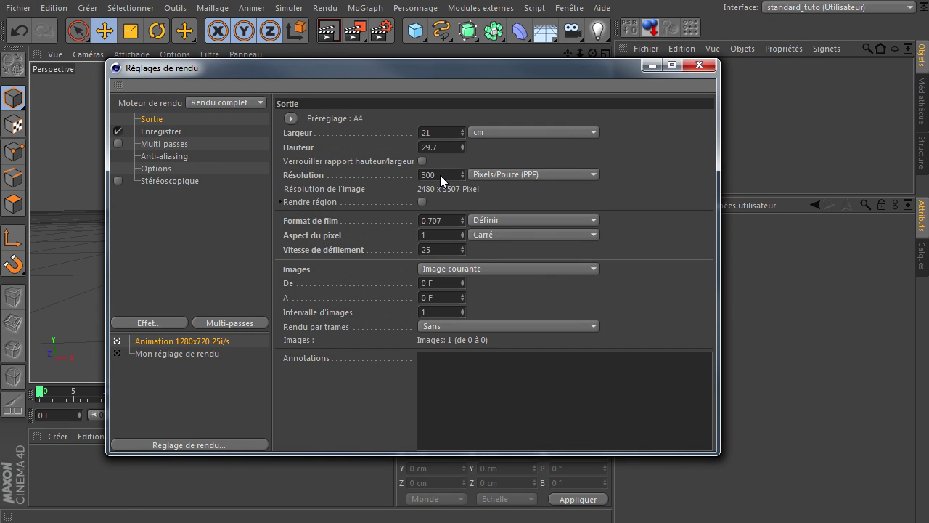
{"action": "left_click", "coordinate": [699, 65]}
Close all open projects without saving the changes
{"action": "left_click", "coordinate": [9, 9]}
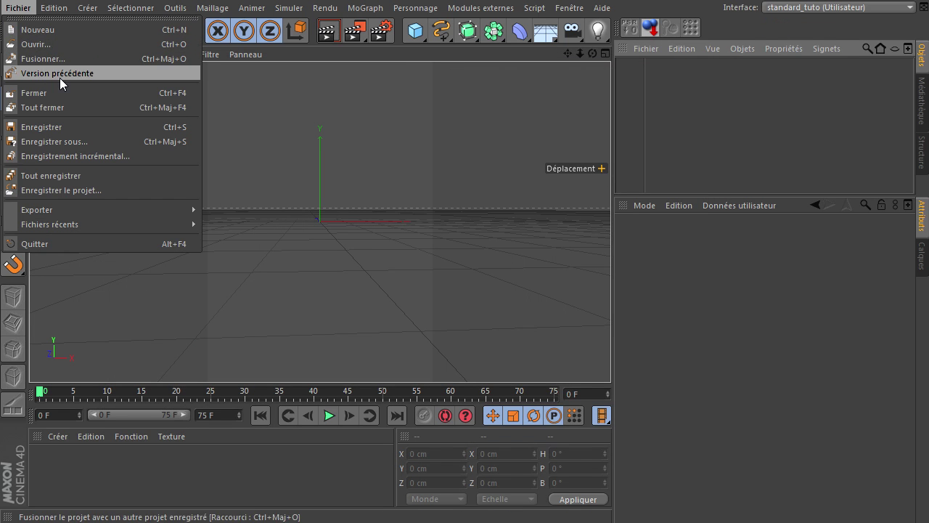
{"action": "left_click", "coordinate": [64, 108]}
{"action": "left_click", "coordinate": [728, 411]}
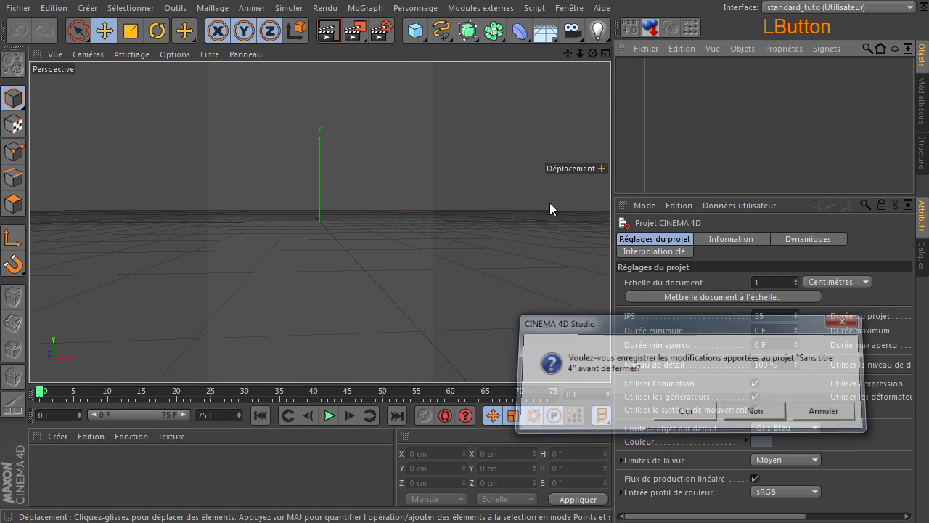
Review the empty project's output size and resolution in the render settings, and close them
{"action": "left_click", "coordinate": [387, 35]}
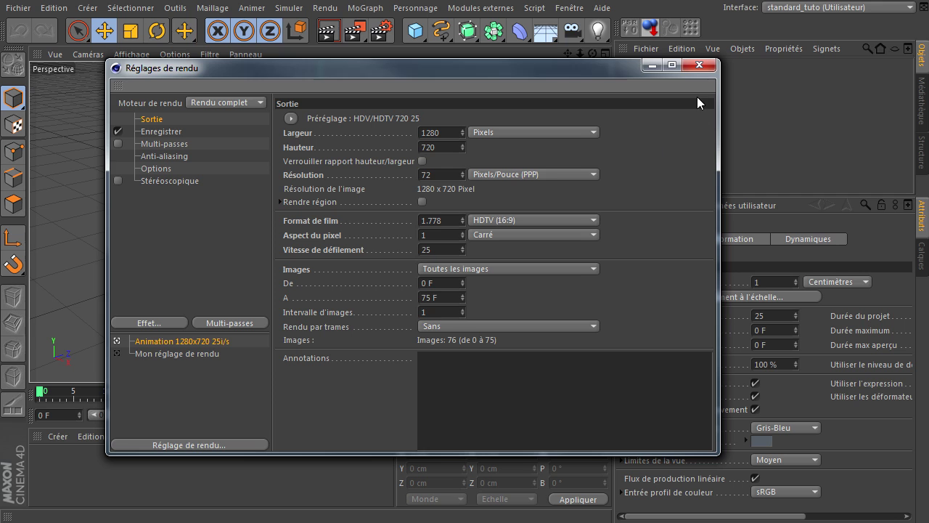
{"action": "left_click", "coordinate": [699, 64]}
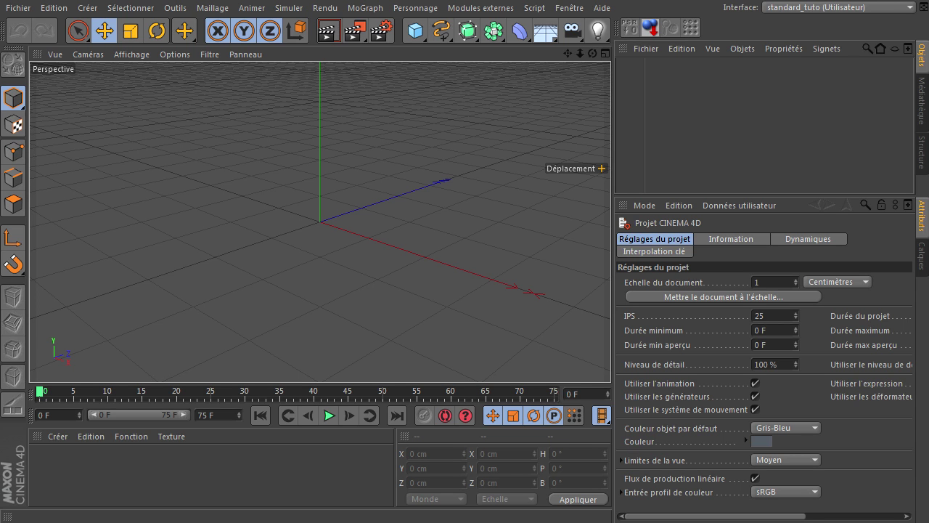
{"action": "left_click", "coordinate": [683, 123]}
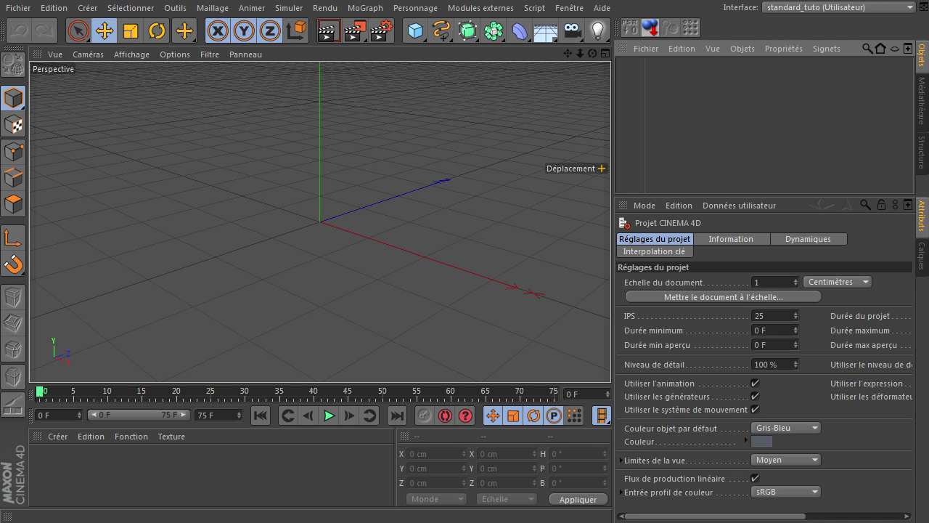
{"action": "left_click", "coordinate": [435, 218]}
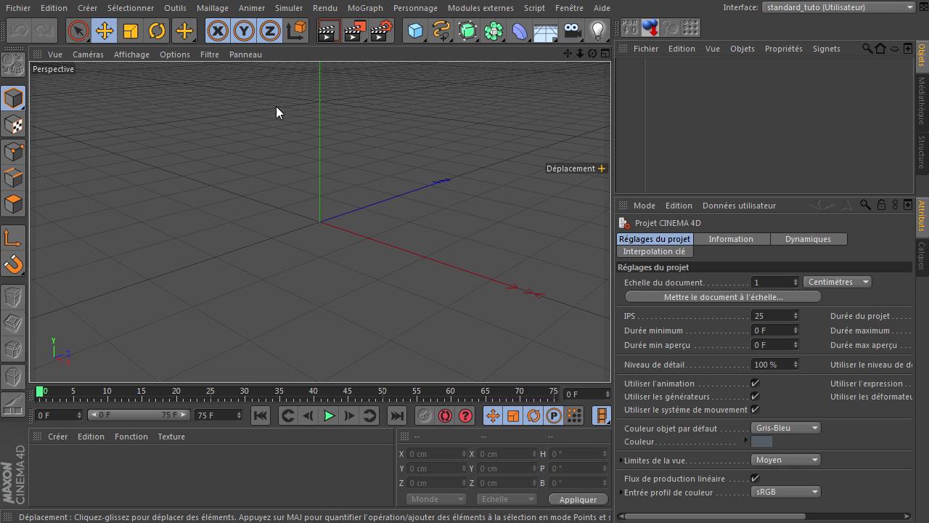
Set the render's save format to TIFF (calques PSD)
{"action": "left_click", "coordinate": [381, 31]}
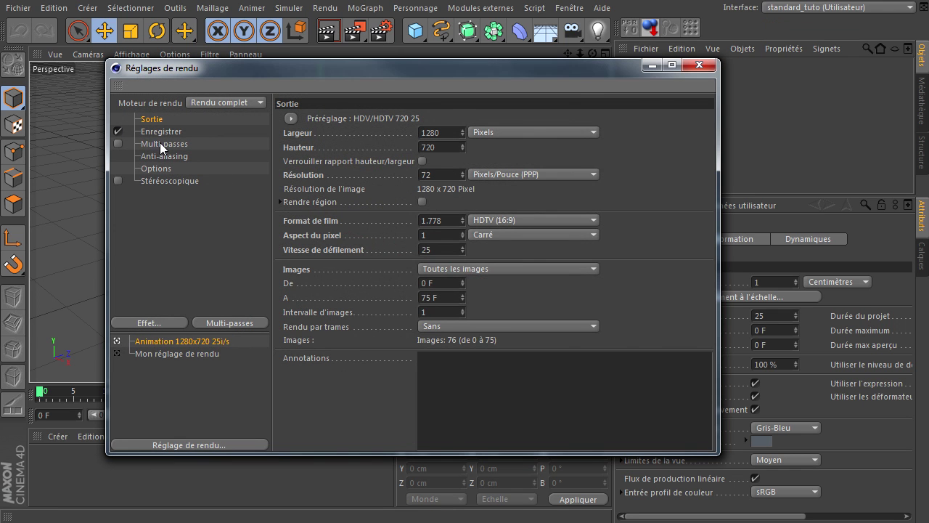
{"action": "left_click", "coordinate": [161, 131]}
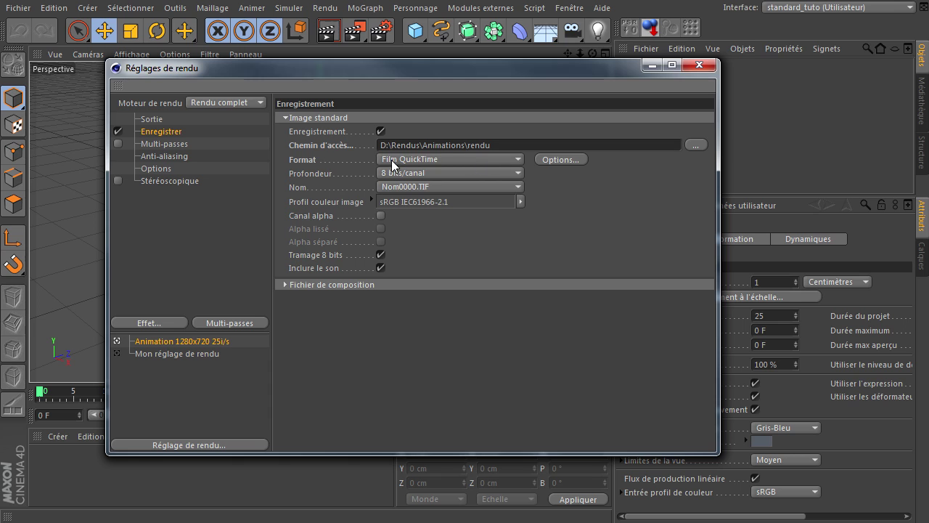
{"action": "left_click", "coordinate": [441, 158]}
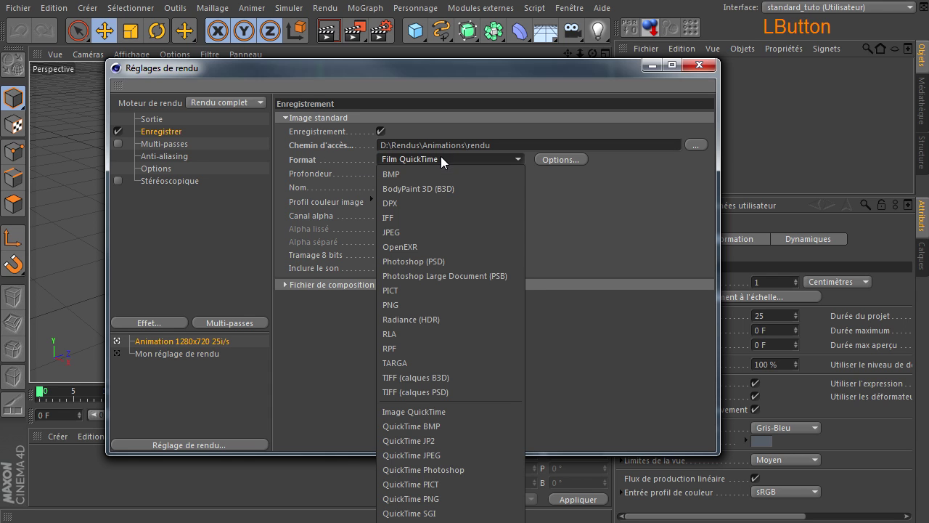
{"action": "left_click", "coordinate": [449, 392]}
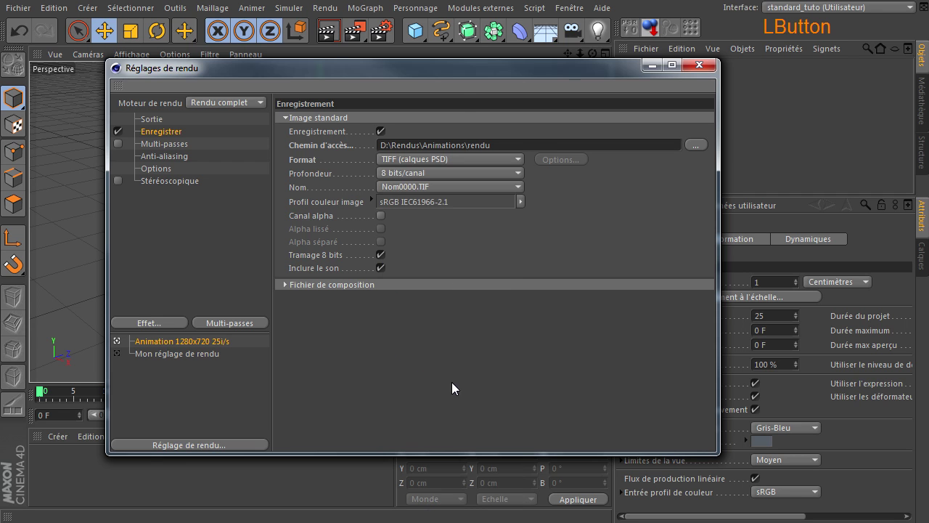
Set the render's save format back to Film QuickTime and close the render settings
{"action": "left_click", "coordinate": [446, 158]}
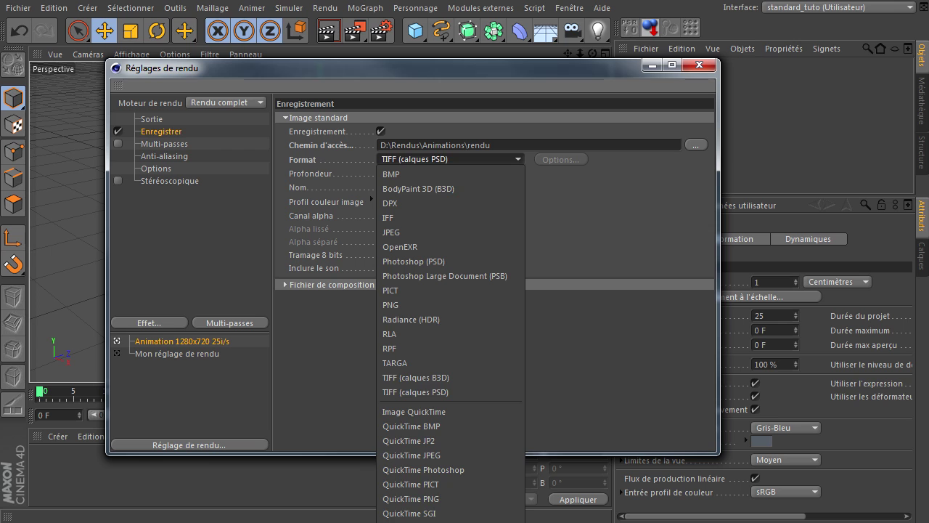
{"action": "left_click", "coordinate": [422, 521]}
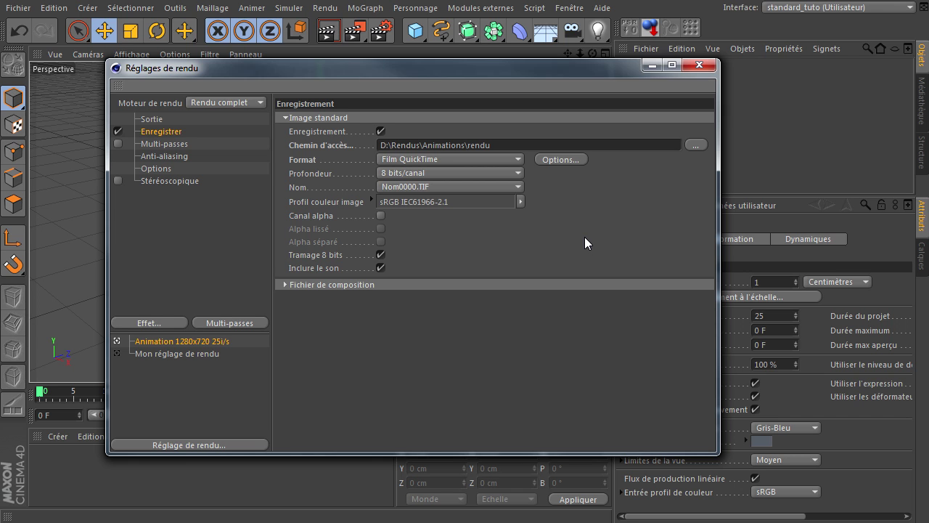
{"action": "left_click", "coordinate": [699, 64]}
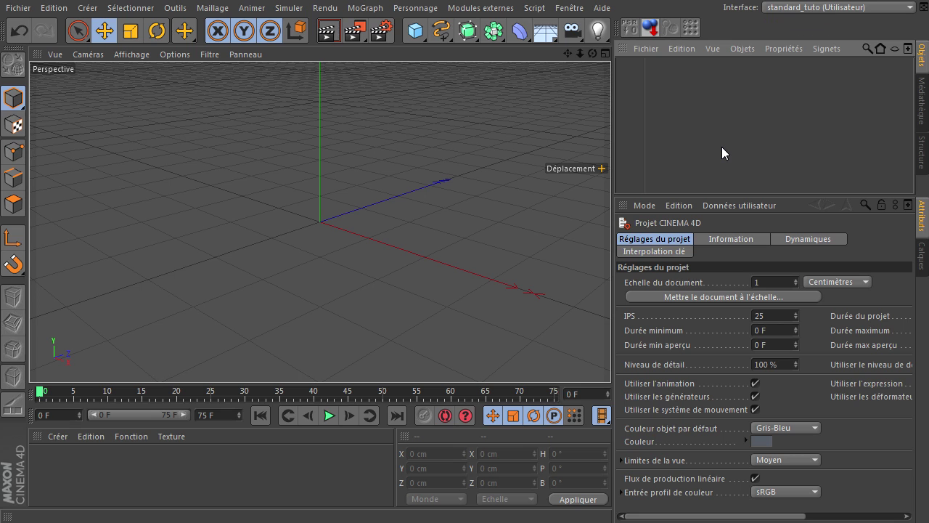
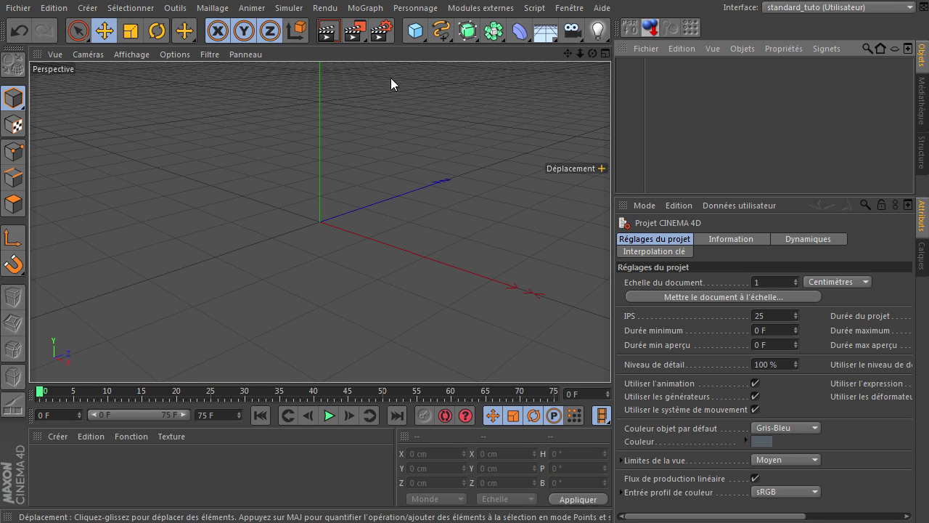
Change the save format in the render settings to TIFF (calques PSD) and close the settings
{"action": "left_click", "coordinate": [378, 35]}
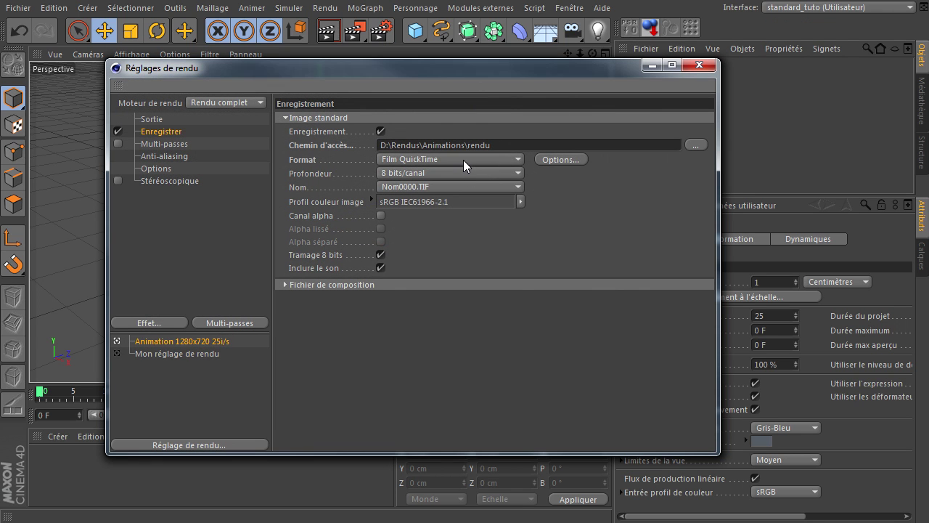
{"action": "left_click", "coordinate": [463, 159]}
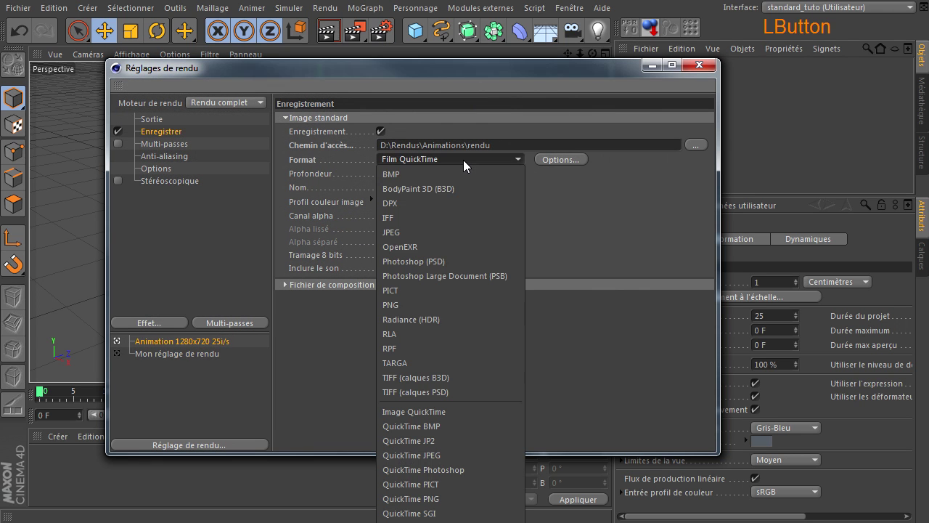
{"action": "left_click", "coordinate": [492, 391]}
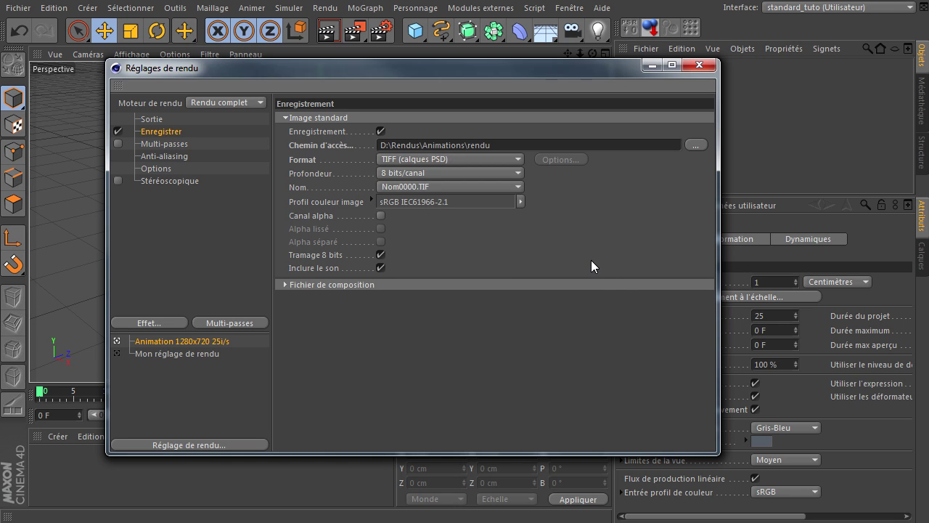
{"action": "left_click", "coordinate": [627, 253]}
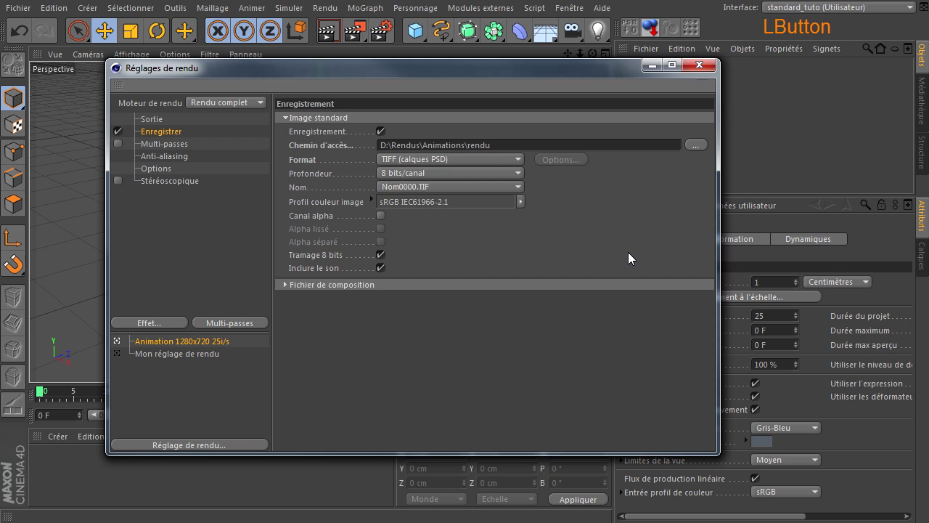
{"action": "left_click", "coordinate": [702, 68]}
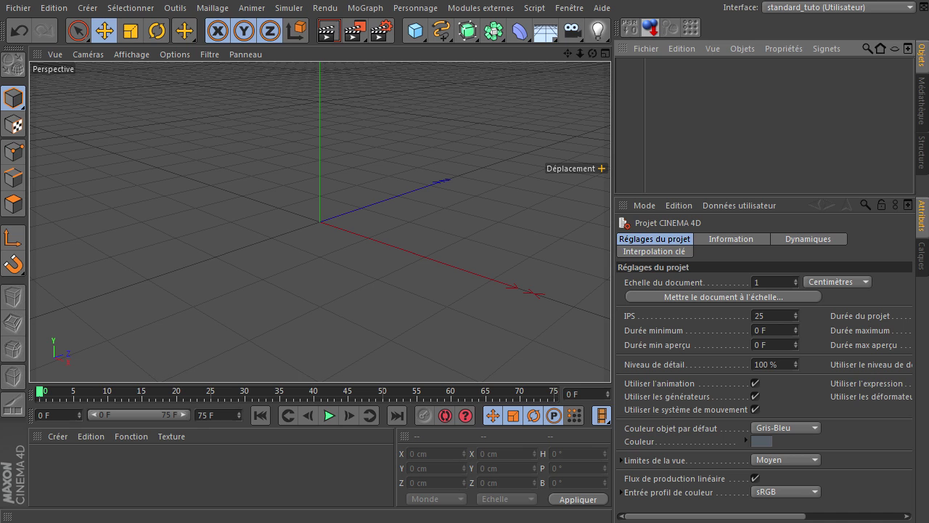
{"action": "left_click", "coordinate": [415, 31]}
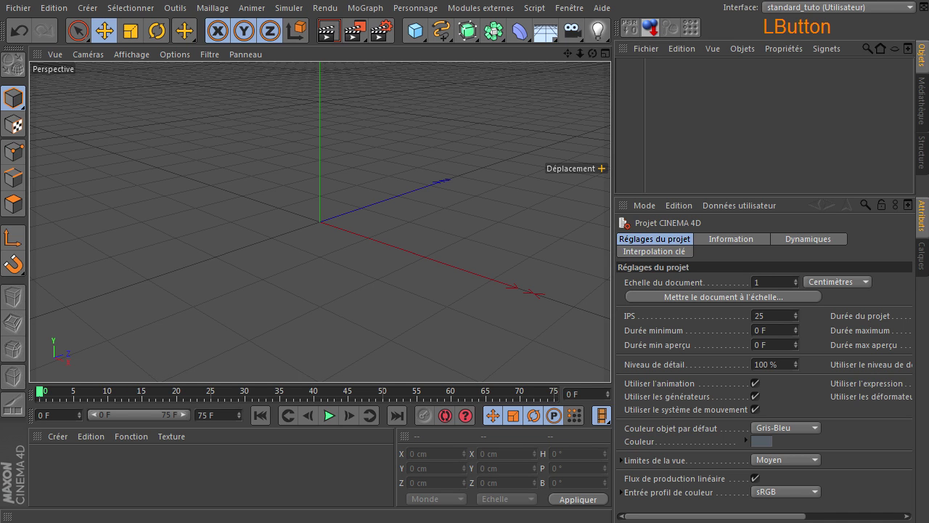
{"action": "left_click", "coordinate": [415, 30]}
{"action": "left_click", "coordinate": [320, 221]}
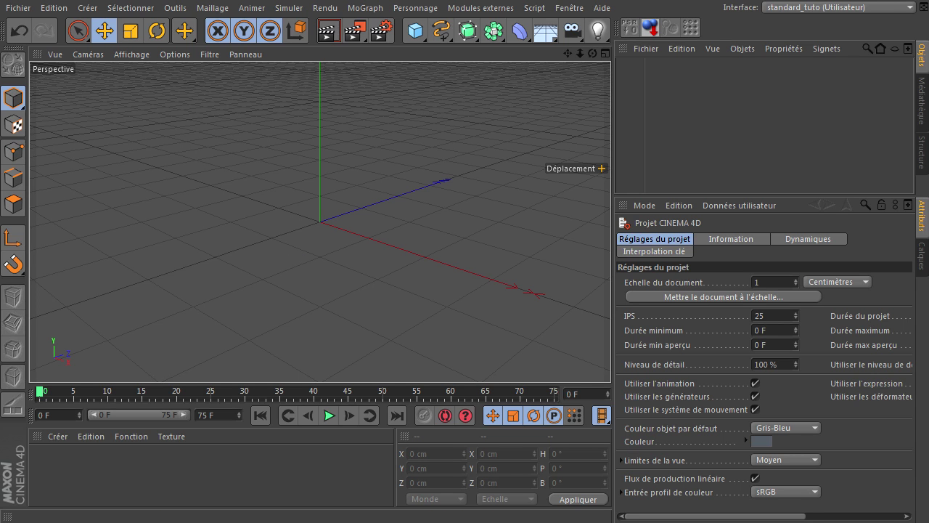
{"action": "left_click", "coordinate": [767, 147]}
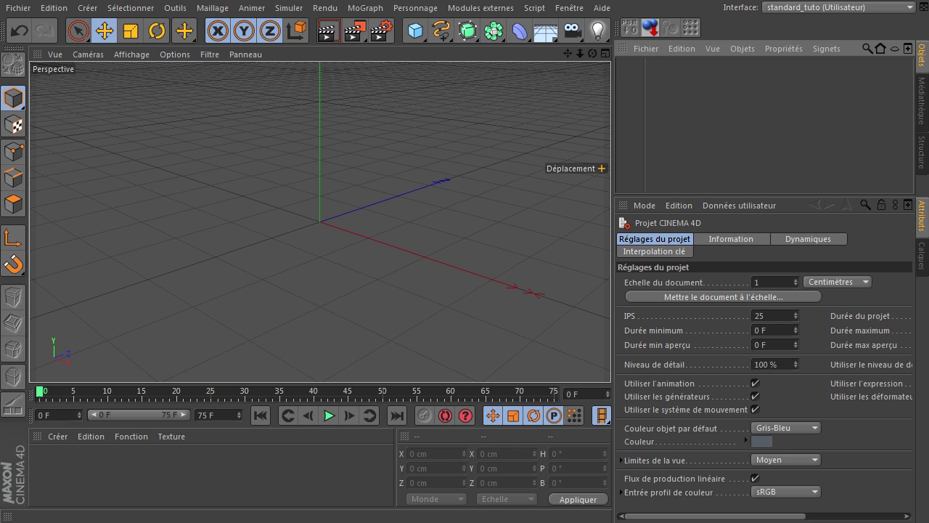
{"action": "left_click", "coordinate": [407, 218]}
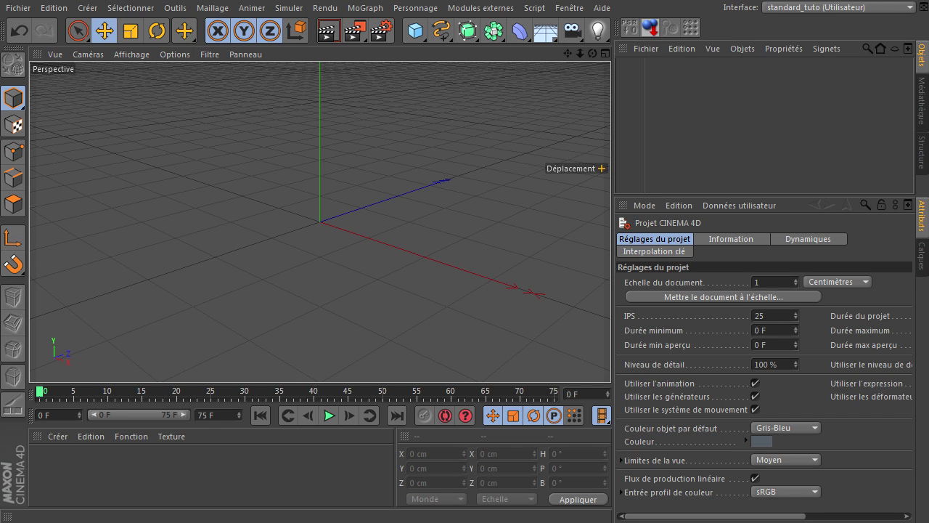
{"action": "left_click", "coordinate": [319, 221]}
{"action": "right_click", "coordinate": [320, 222]}
{"action": "left_click", "coordinate": [321, 221]}
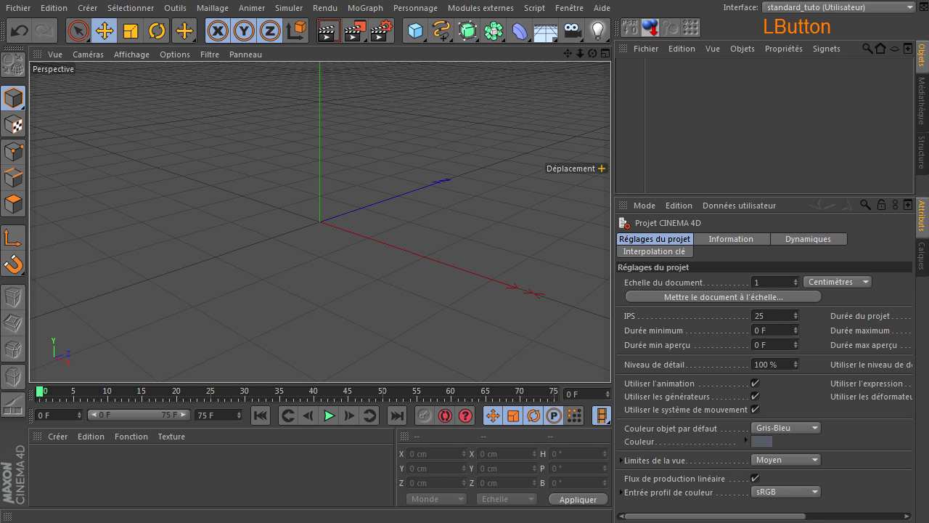
{"action": "key", "text": "ctrl+v"}
{"action": "key", "text": "Return"}
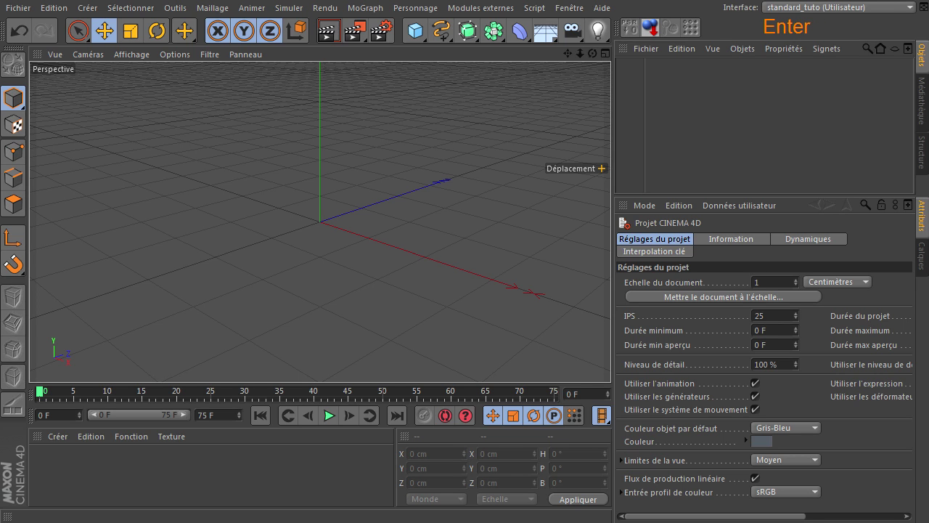
{"action": "left_click", "coordinate": [601, 169]}
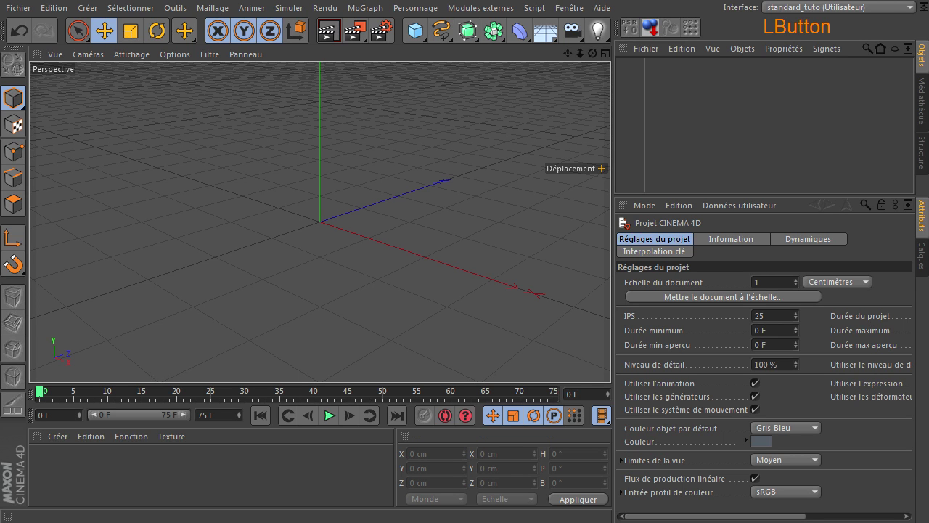
{"action": "left_click", "coordinate": [602, 169]}
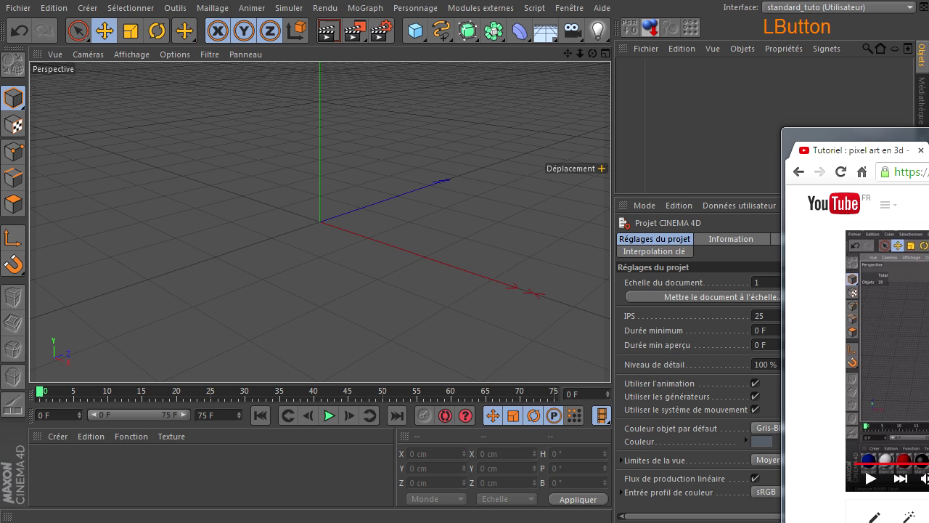
Switch to the YouTube browser window and read through the comments under the video "Tutoriel : pixel art en 3d"
{"action": "left_click_drag", "start_coordinate": [928, 157], "coordinate": [606, 73]}
{"action": "left_click", "coordinate": [25, 291]}
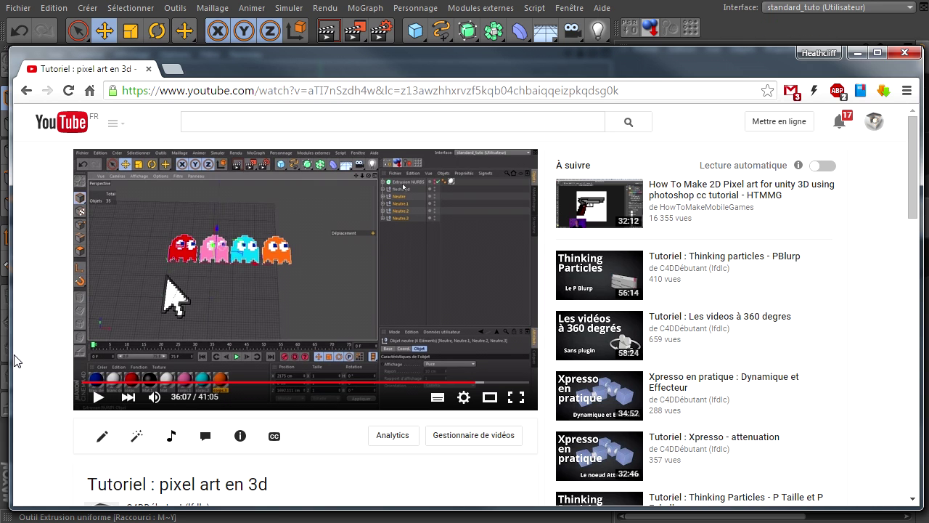
{"action": "scroll", "coordinate": [15, 357], "scroll_direction": "down", "scroll_amount": 1}
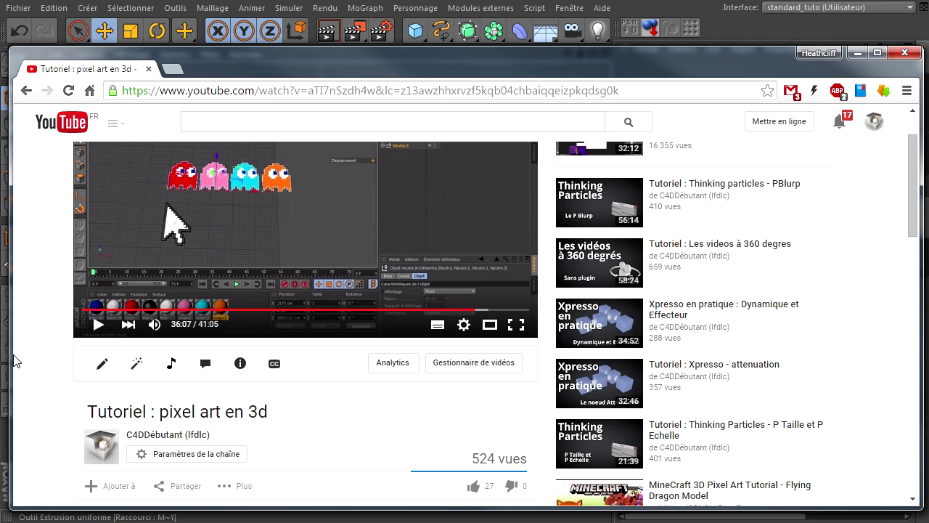
{"action": "scroll", "coordinate": [21, 358], "scroll_direction": "down", "scroll_amount": 4}
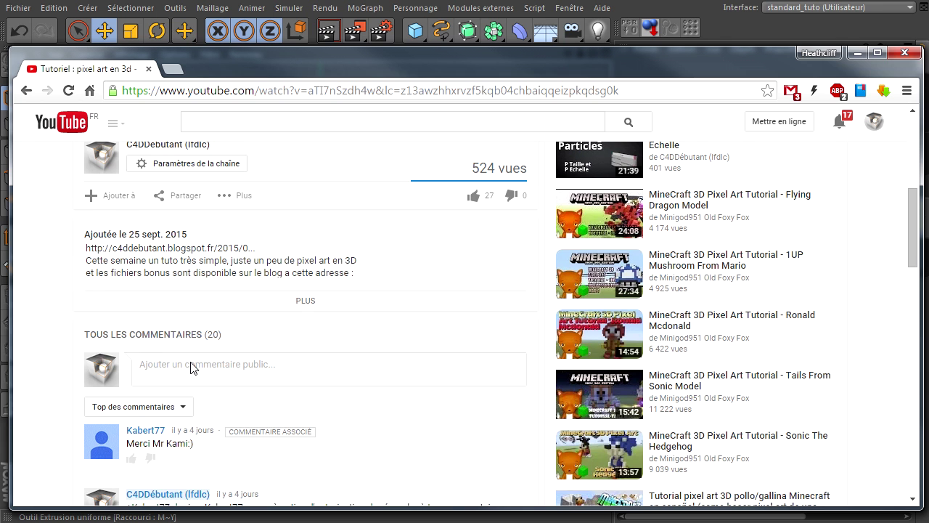
{"action": "scroll", "coordinate": [332, 336], "scroll_direction": "down", "scroll_amount": 4}
{"action": "scroll", "coordinate": [326, 356], "scroll_direction": "down", "scroll_amount": 2}
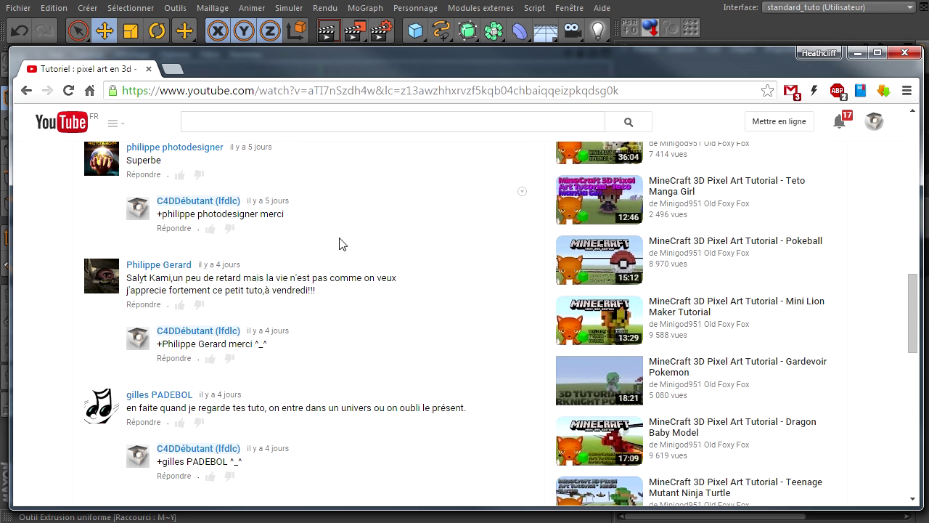
{"action": "scroll", "coordinate": [341, 244], "scroll_direction": "down", "scroll_amount": 1}
{"action": "scroll", "coordinate": [304, 288], "scroll_direction": "down", "scroll_amount": 3}
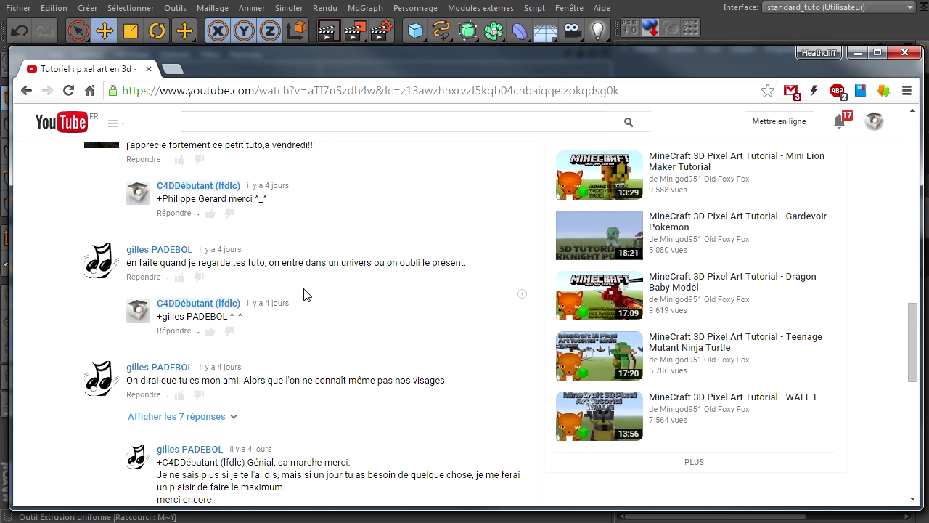
{"action": "scroll", "coordinate": [304, 288], "scroll_direction": "down", "scroll_amount": 3}
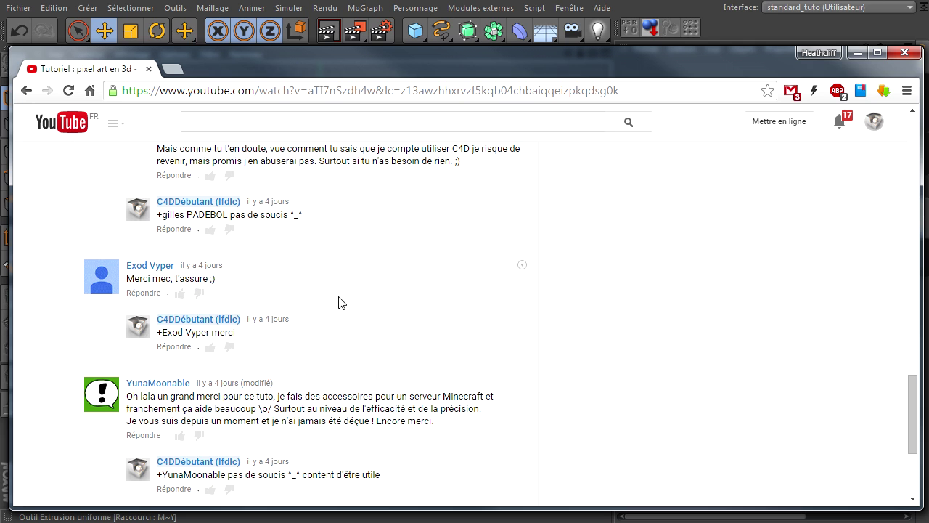
{"action": "scroll", "coordinate": [339, 304], "scroll_direction": "down", "scroll_amount": 2}
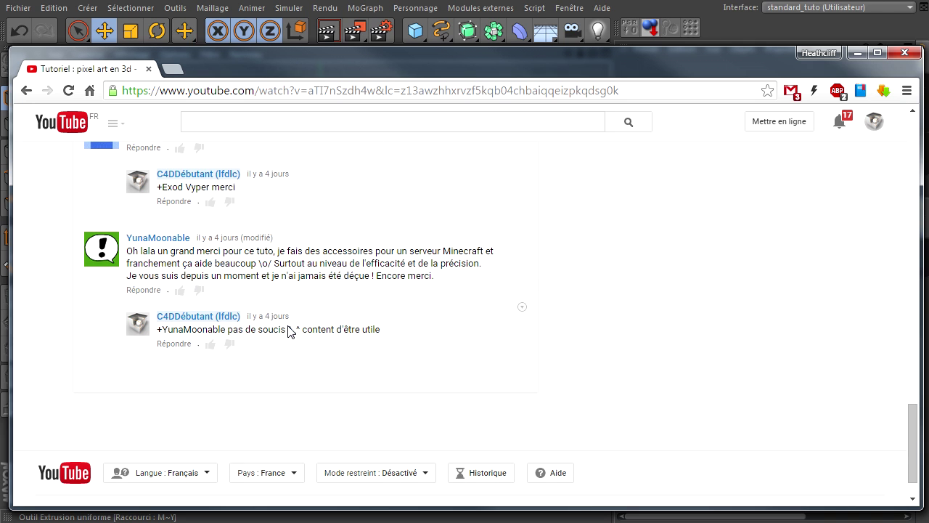
Reread the comments and their replies from the last one back to the first, linked comment
{"action": "scroll", "coordinate": [285, 328], "scroll_direction": "up", "scroll_amount": 1}
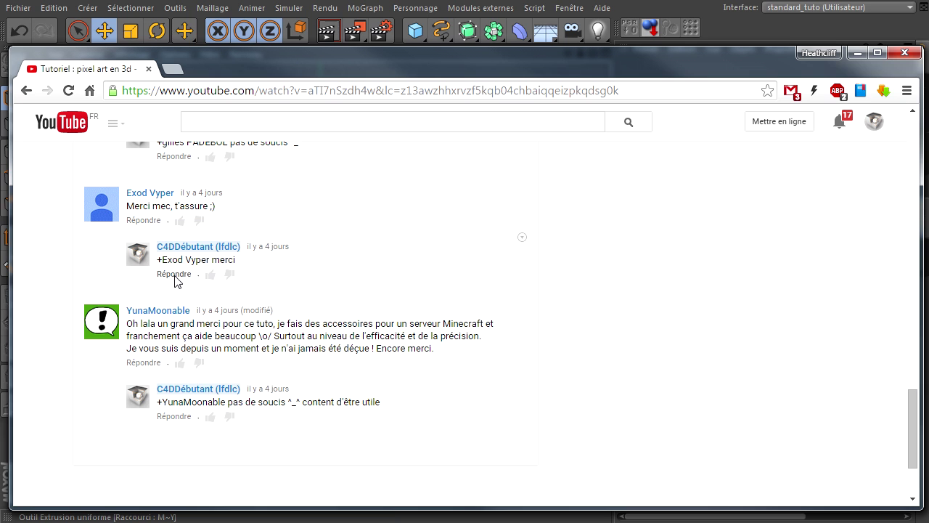
{"action": "scroll", "coordinate": [398, 279], "scroll_direction": "up", "scroll_amount": 1}
{"action": "scroll", "coordinate": [397, 279], "scroll_direction": "up", "scroll_amount": 2}
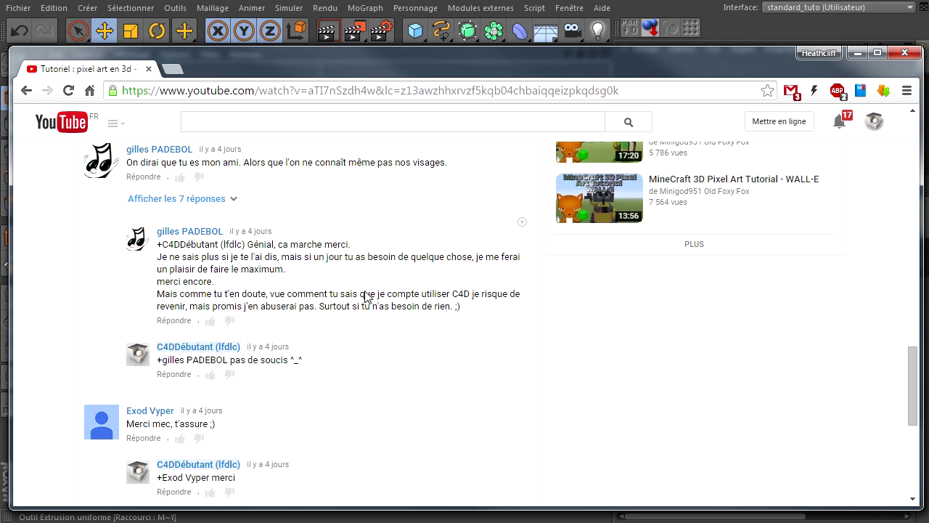
{"action": "left_click", "coordinate": [38, 316]}
{"action": "scroll", "coordinate": [40, 317], "scroll_direction": "up", "scroll_amount": 1}
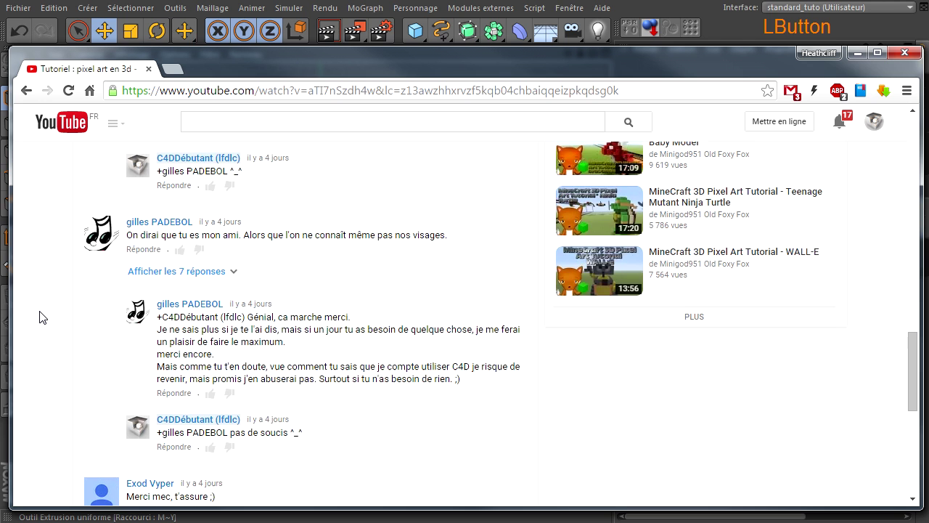
{"action": "scroll", "coordinate": [40, 317], "scroll_direction": "up", "scroll_amount": 1}
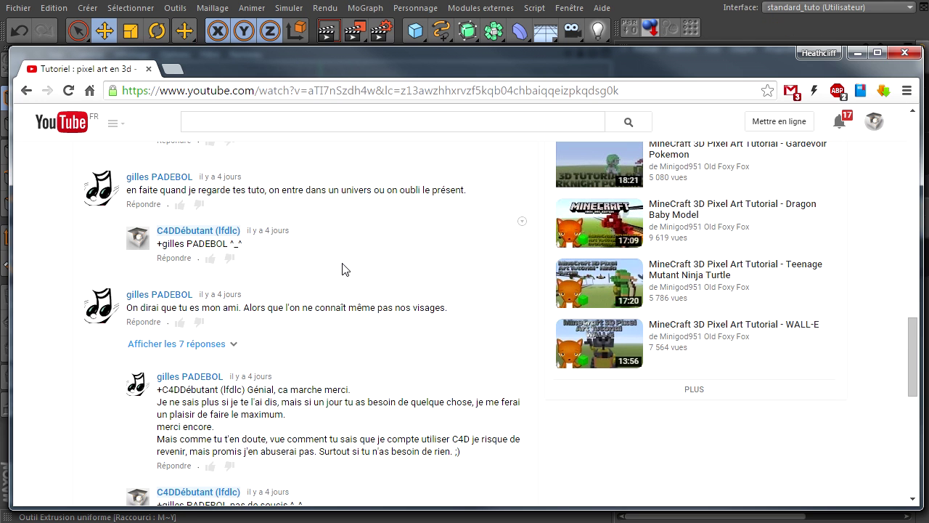
{"action": "scroll", "coordinate": [341, 283], "scroll_direction": "up", "scroll_amount": 1}
{"action": "scroll", "coordinate": [329, 342], "scroll_direction": "up", "scroll_amount": 1}
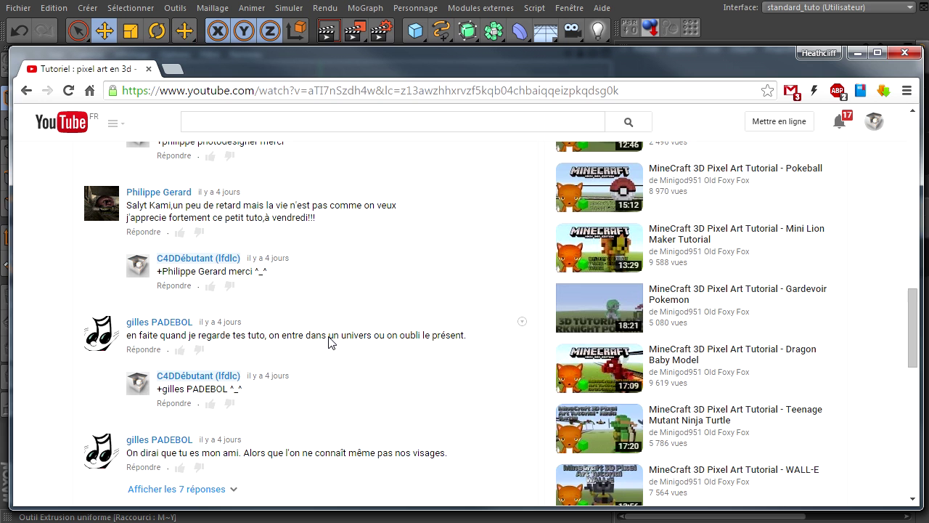
{"action": "scroll", "coordinate": [329, 342], "scroll_direction": "up", "scroll_amount": 7}
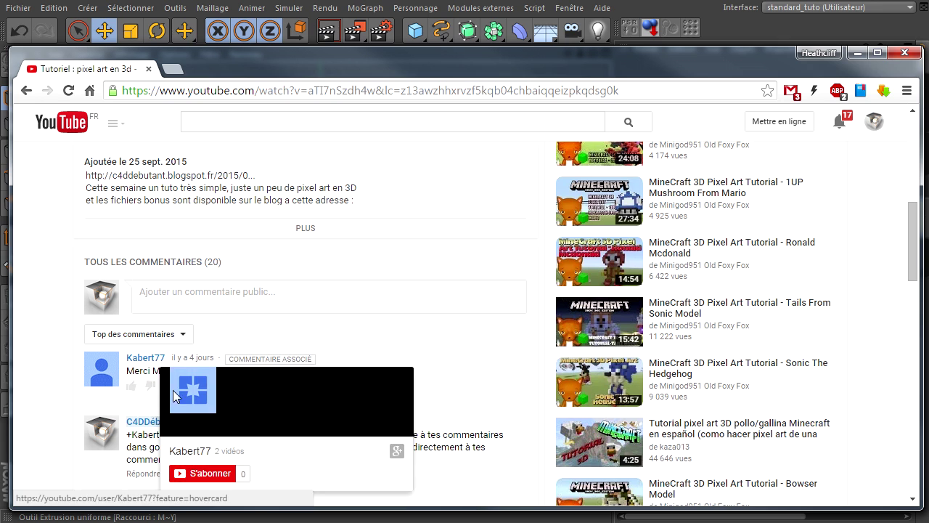
Skim the whole comment list once more, down to the last thread and back to the first comment
{"action": "left_click", "coordinate": [58, 408]}
{"action": "scroll", "coordinate": [54, 411], "scroll_direction": "down", "scroll_amount": 4}
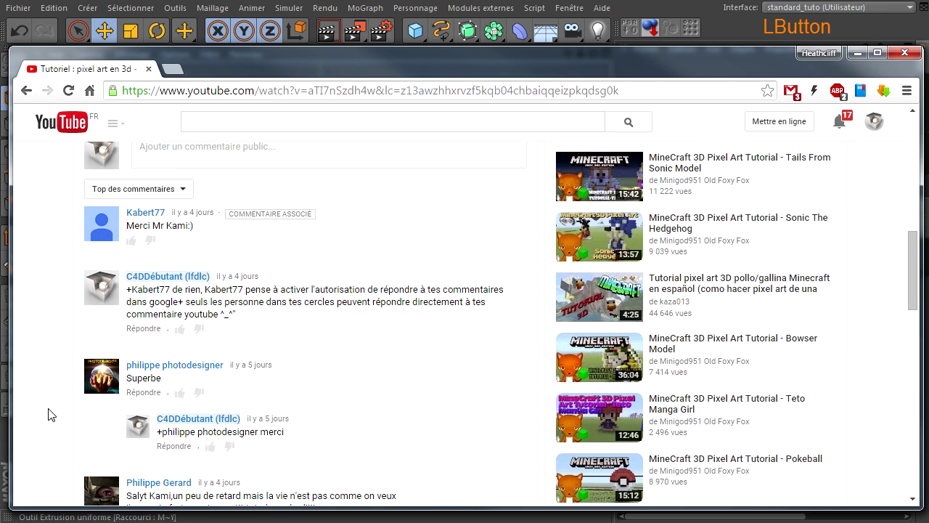
{"action": "scroll", "coordinate": [48, 415], "scroll_direction": "down", "scroll_amount": 7}
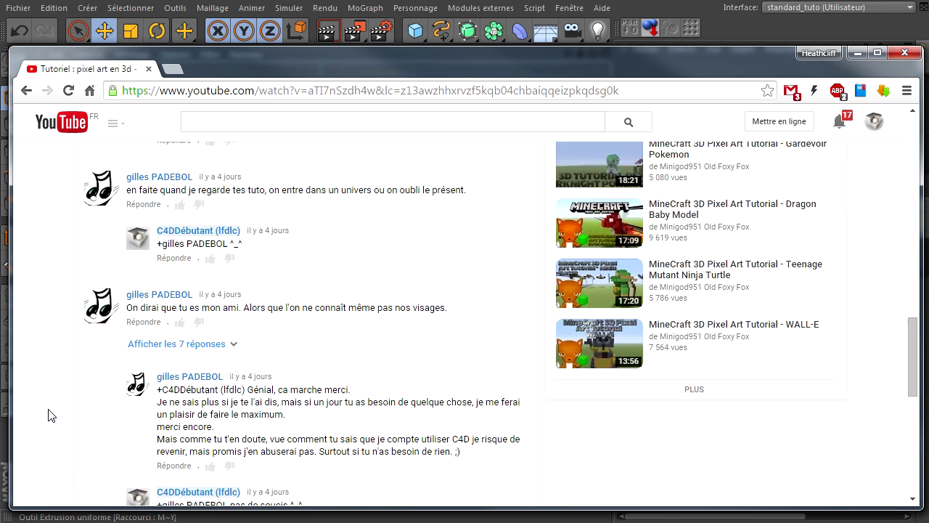
{"action": "scroll", "coordinate": [48, 415], "scroll_direction": "down", "scroll_amount": 3}
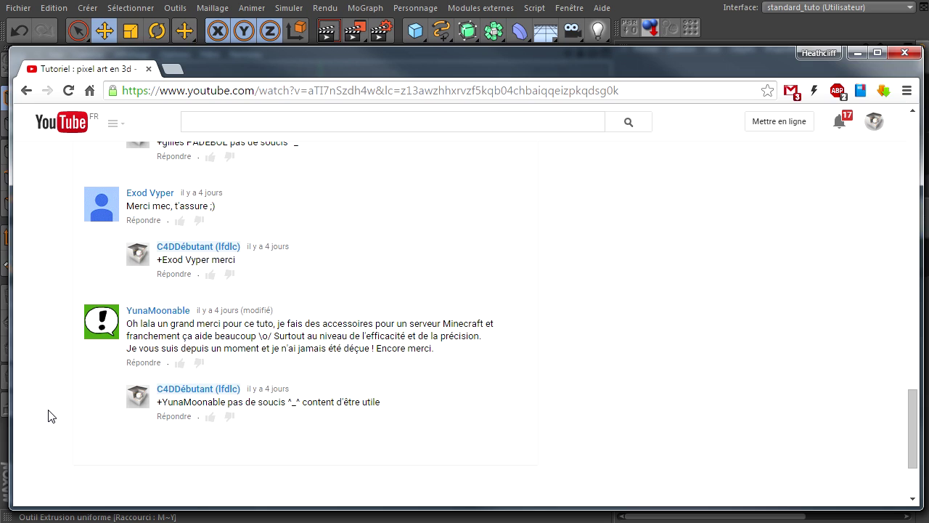
{"action": "scroll", "coordinate": [47, 416], "scroll_direction": "up", "scroll_amount": 12}
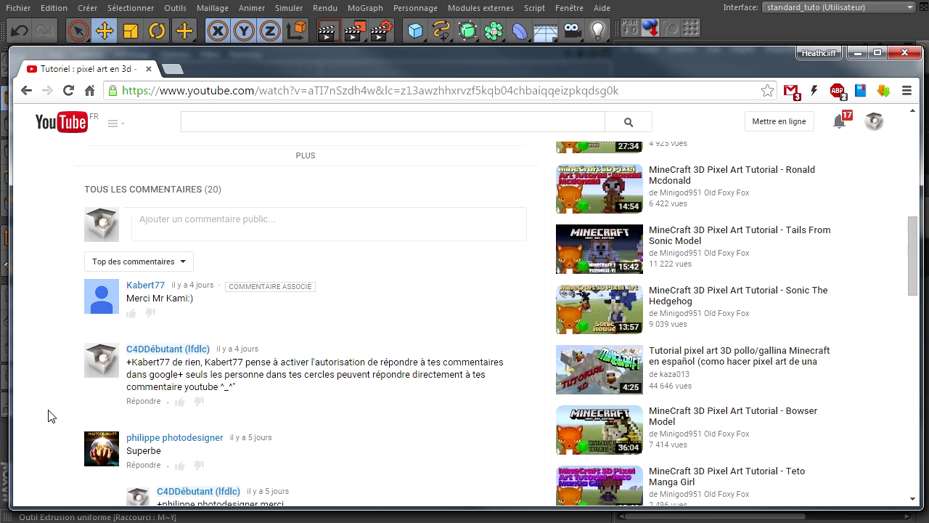
{"action": "scroll", "coordinate": [50, 408], "scroll_direction": "down", "scroll_amount": 4}
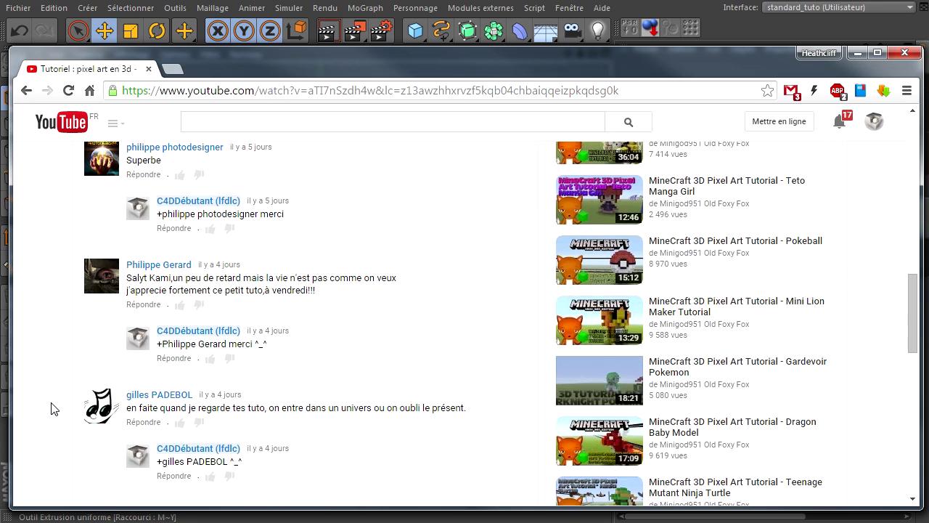
{"action": "scroll", "coordinate": [51, 409], "scroll_direction": "up", "scroll_amount": 3}
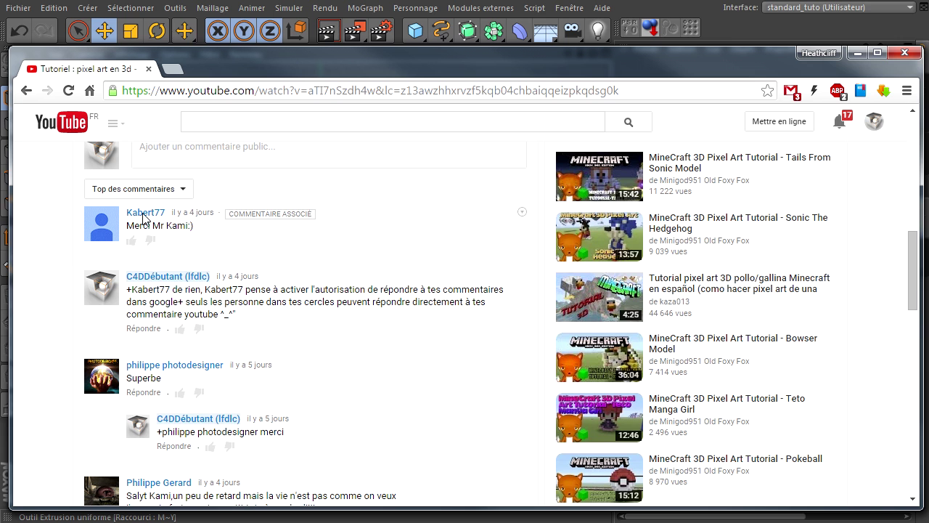
Examine the first commenter's profile card and highlight the commenter mention at the start of the channel's answer
{"action": "mouse_move", "coordinate": [140, 216]}
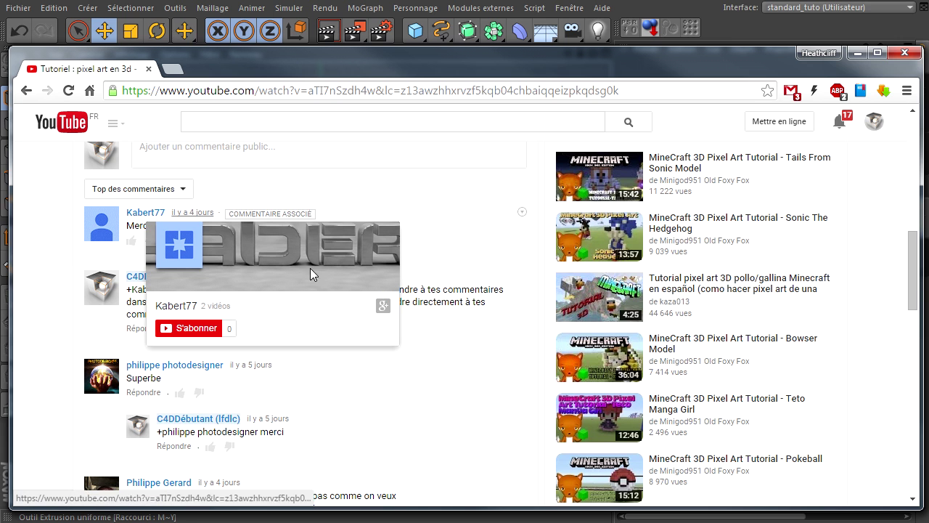
{"action": "scroll", "coordinate": [440, 379], "scroll_direction": "down", "scroll_amount": 3}
{"action": "scroll", "coordinate": [438, 381], "scroll_direction": "up", "scroll_amount": 3}
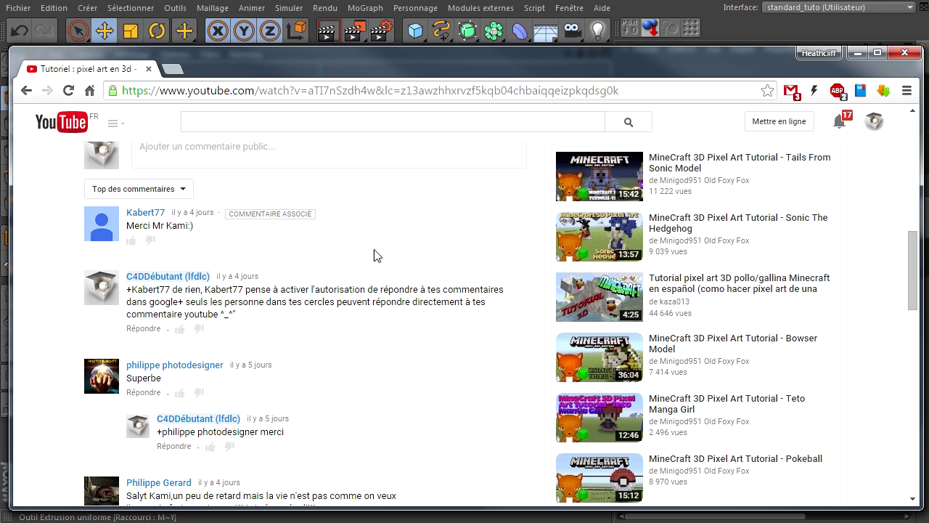
{"action": "left_click", "coordinate": [43, 357]}
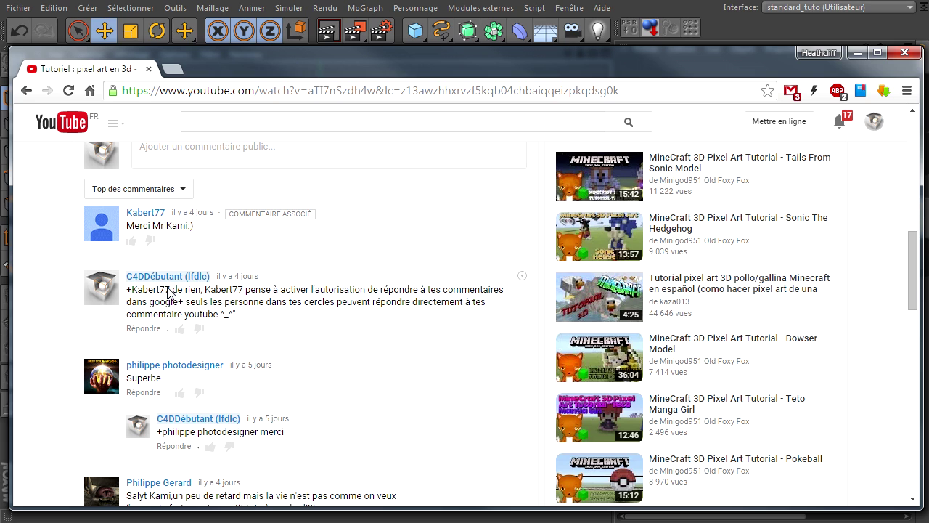
{"action": "left_click_drag", "start_coordinate": [166, 290], "coordinate": [124, 290]}
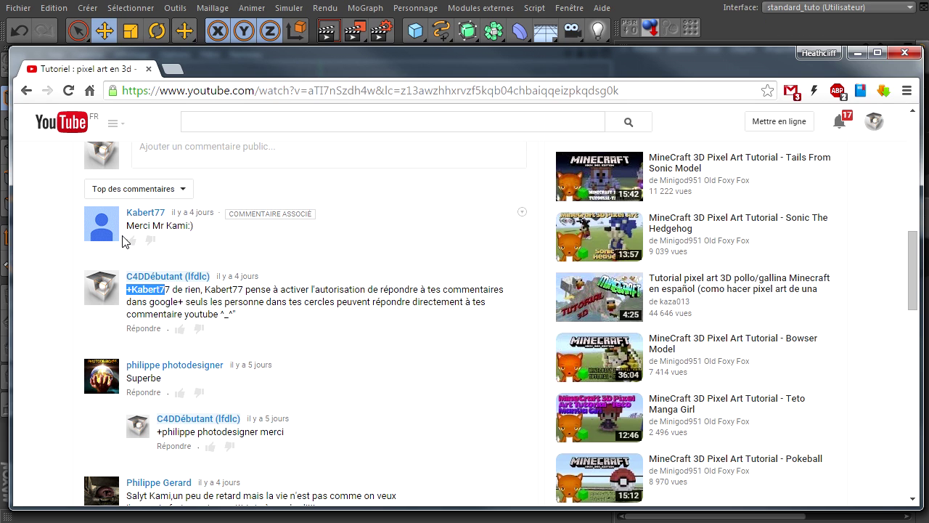
{"action": "left_click", "coordinate": [34, 318]}
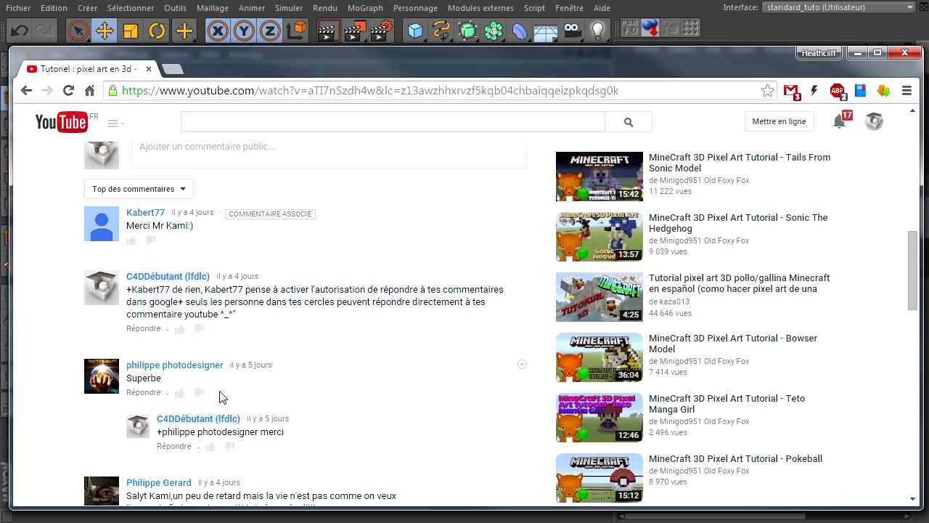
Compare the threaded replies under the other comments with the separate answer to the first comment
{"action": "mouse_move", "coordinate": [134, 429]}
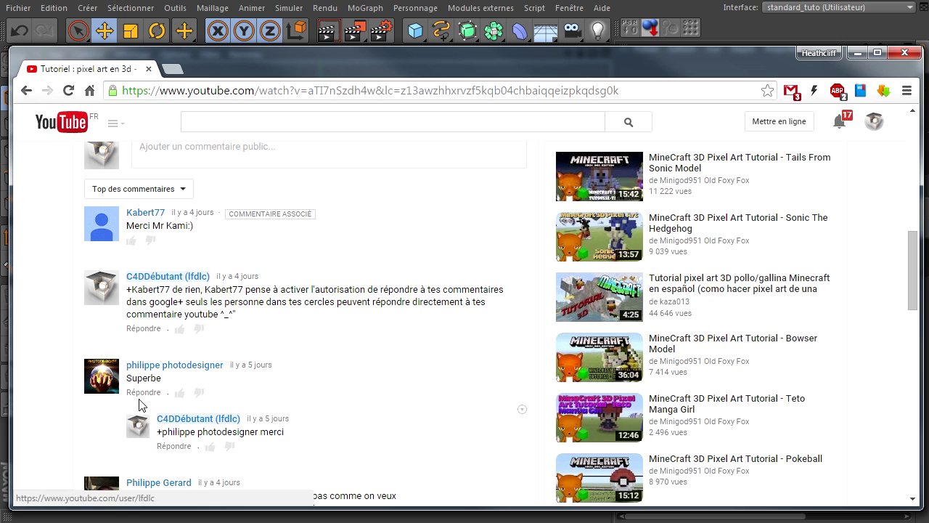
{"action": "scroll", "coordinate": [74, 411], "scroll_direction": "down", "scroll_amount": 2}
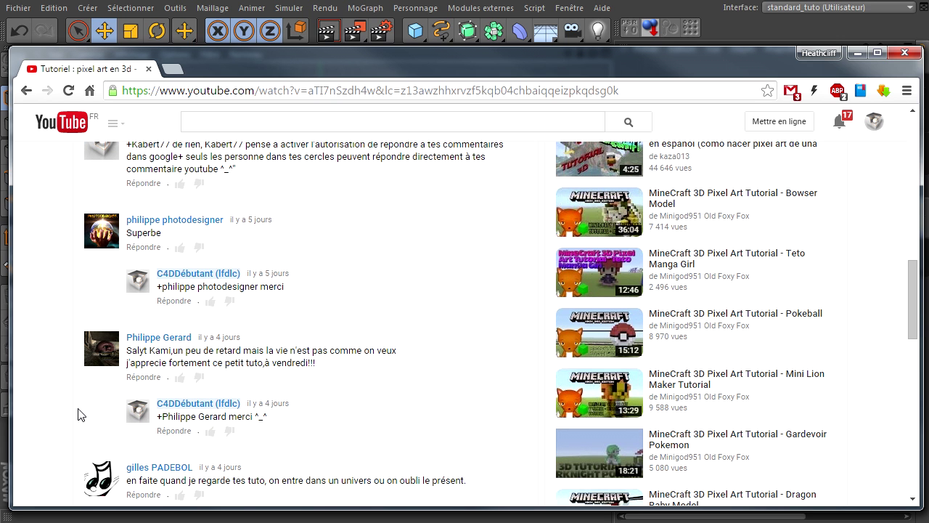
{"action": "scroll", "coordinate": [79, 428], "scroll_direction": "down", "scroll_amount": 2}
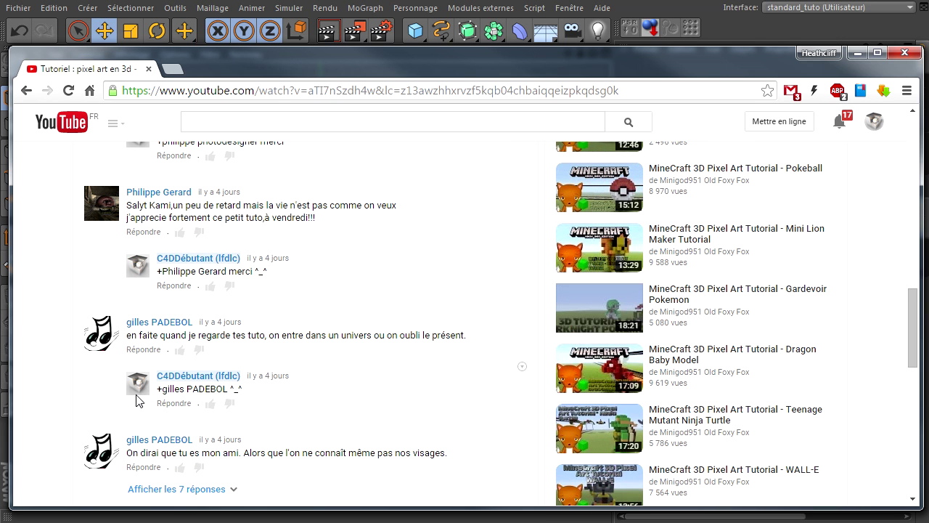
{"action": "scroll", "coordinate": [66, 394], "scroll_direction": "up", "scroll_amount": 4}
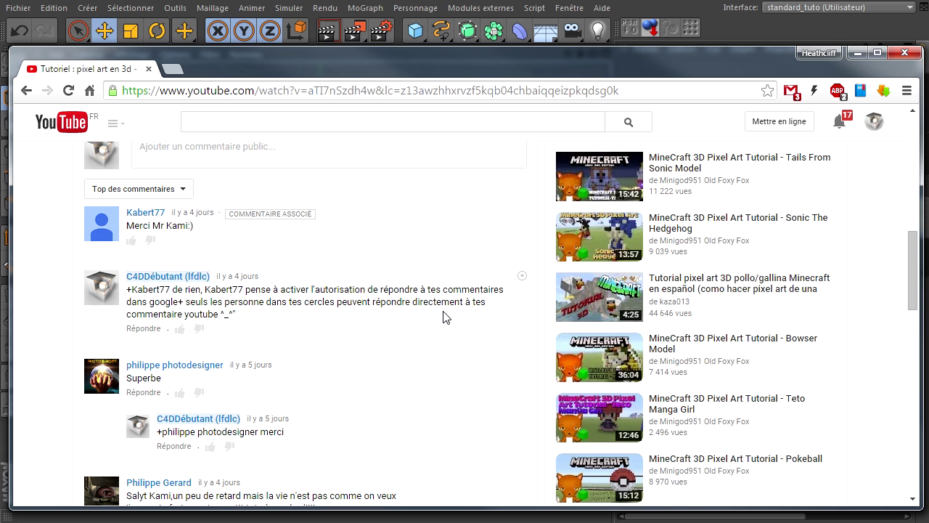
{"action": "scroll", "coordinate": [303, 339], "scroll_direction": "up", "scroll_amount": 2}
{"action": "left_click", "coordinate": [42, 398]}
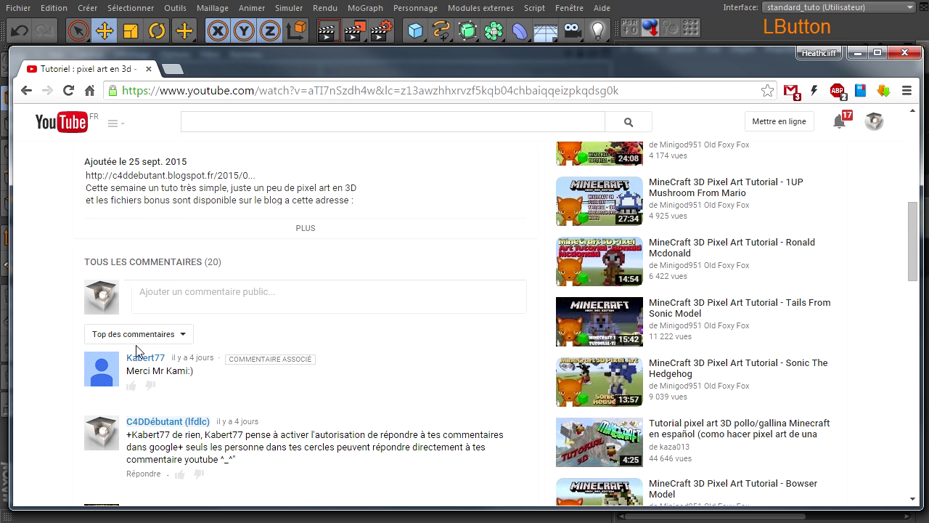
Look over the video page from the player to the first comments, and close the YouTube window
{"action": "scroll", "coordinate": [411, 359], "scroll_direction": "up", "scroll_amount": 6}
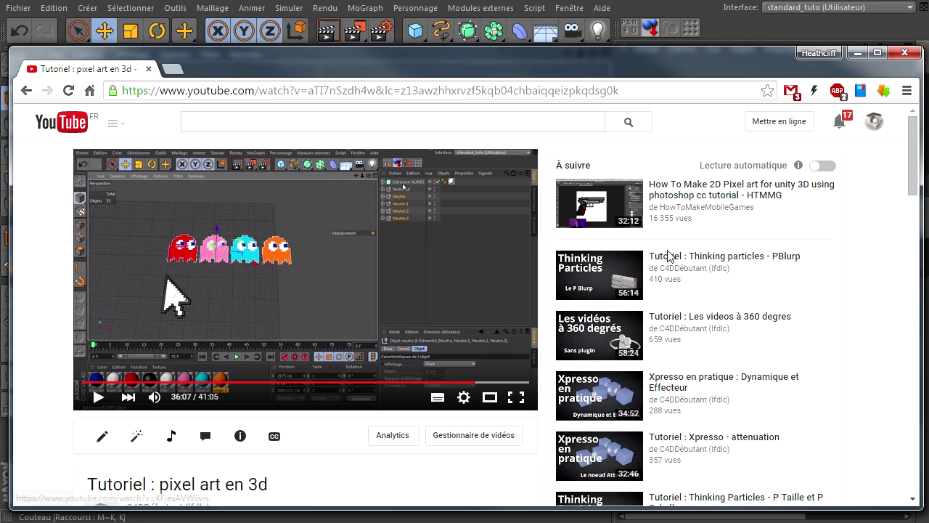
{"action": "scroll", "coordinate": [382, 458], "scroll_direction": "down", "scroll_amount": 1}
{"action": "scroll", "coordinate": [382, 458], "scroll_direction": "down", "scroll_amount": 3}
{"action": "scroll", "coordinate": [127, 453], "scroll_direction": "down", "scroll_amount": 1}
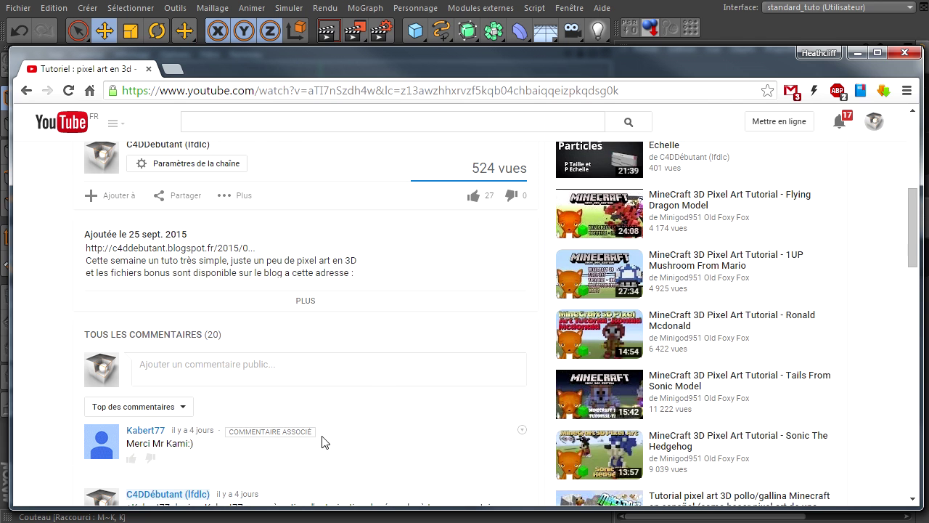
{"action": "scroll", "coordinate": [323, 443], "scroll_direction": "down", "scroll_amount": 2}
{"action": "scroll", "coordinate": [330, 424], "scroll_direction": "up", "scroll_amount": 1}
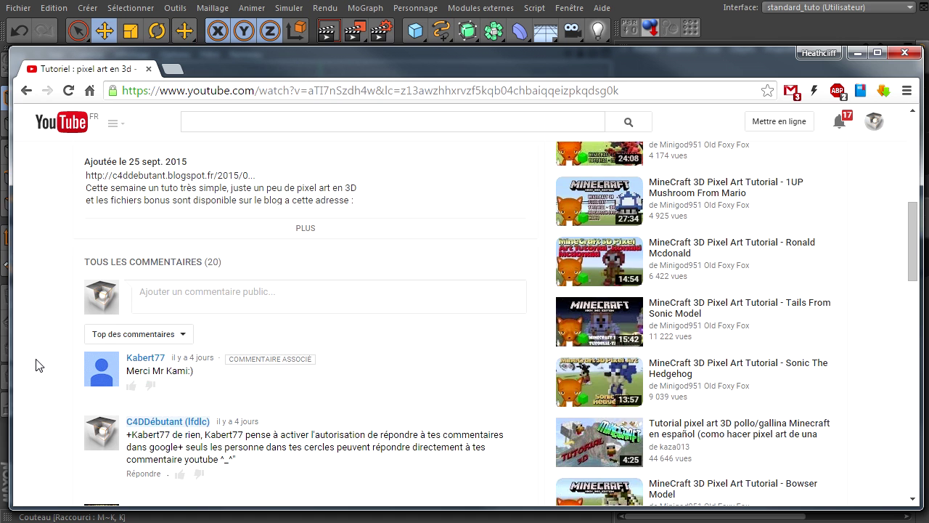
{"action": "left_click", "coordinate": [903, 53]}
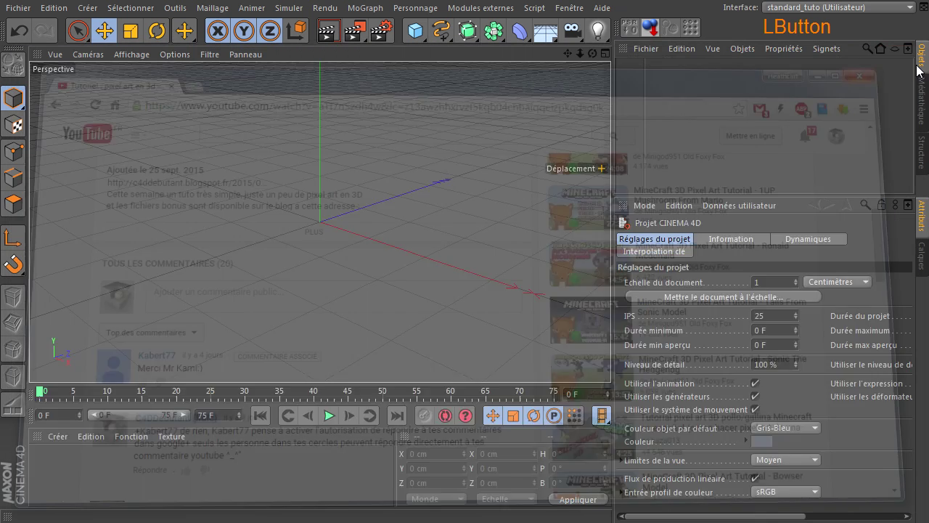
{"action": "left_click", "coordinate": [415, 31]}
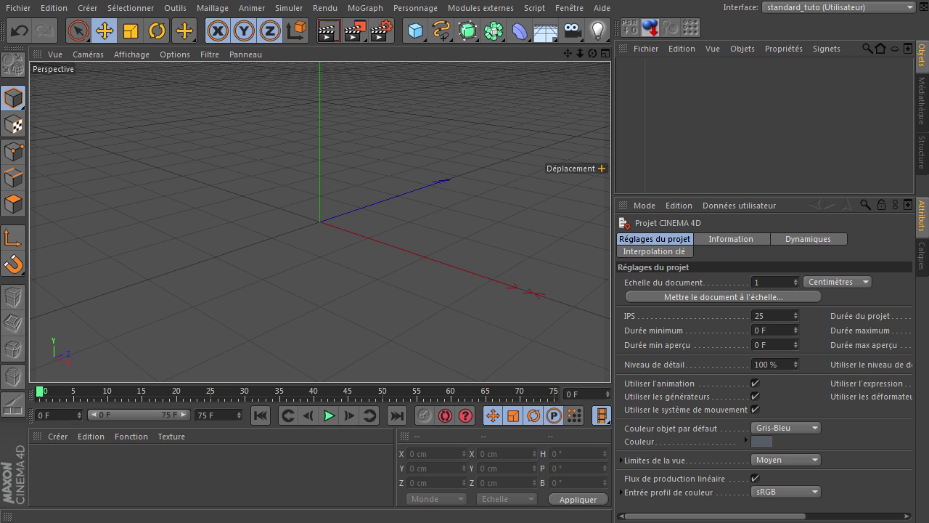
{"action": "left_click", "coordinate": [319, 221]}
{"action": "left_click", "coordinate": [601, 168]}
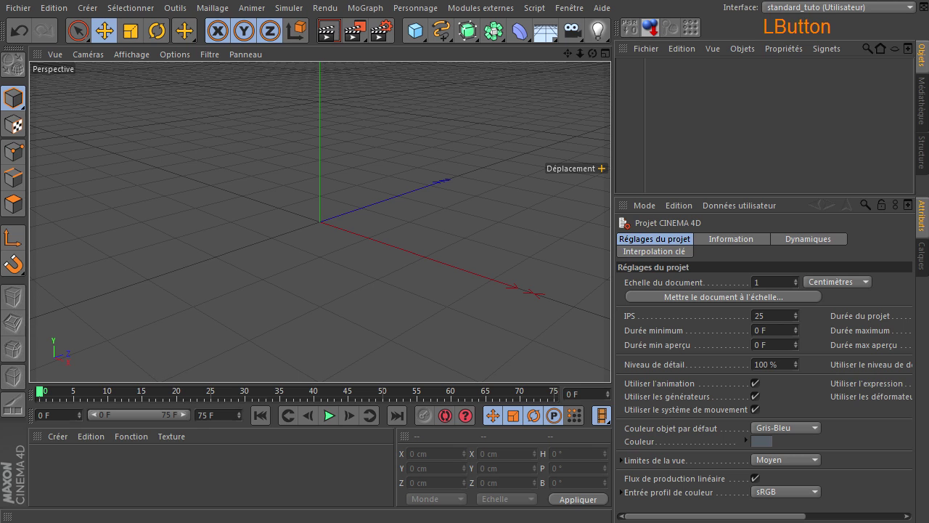
Switch to the web browser and open the tf3dm.com 3D model site
{"action": "key", "text": "t"}
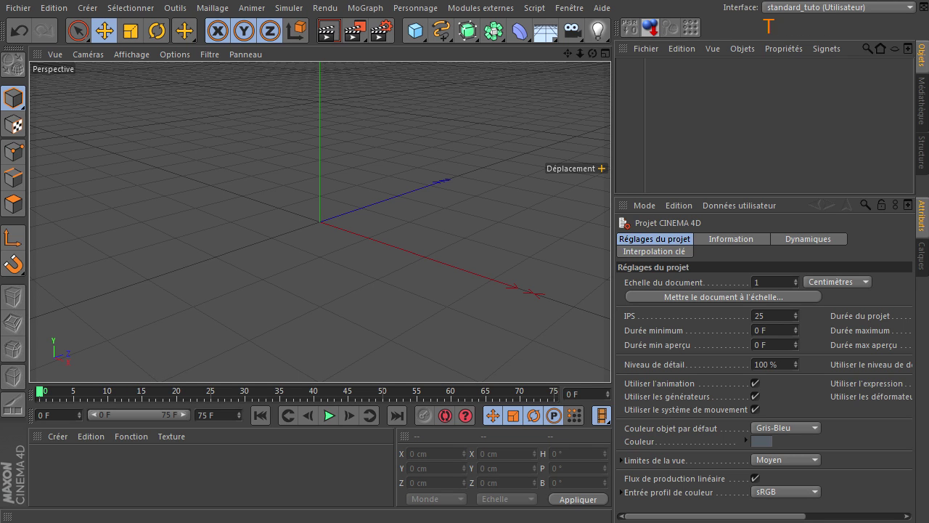
{"action": "key", "text": "m"}
{"action": "key", "text": "Down"}
{"action": "key", "text": "Return"}
{"action": "left_click", "coordinate": [320, 221]}
{"action": "left_click", "coordinate": [320, 221]}
{"action": "left_click", "coordinate": [320, 222]}
{"action": "left_click", "coordinate": [320, 221]}
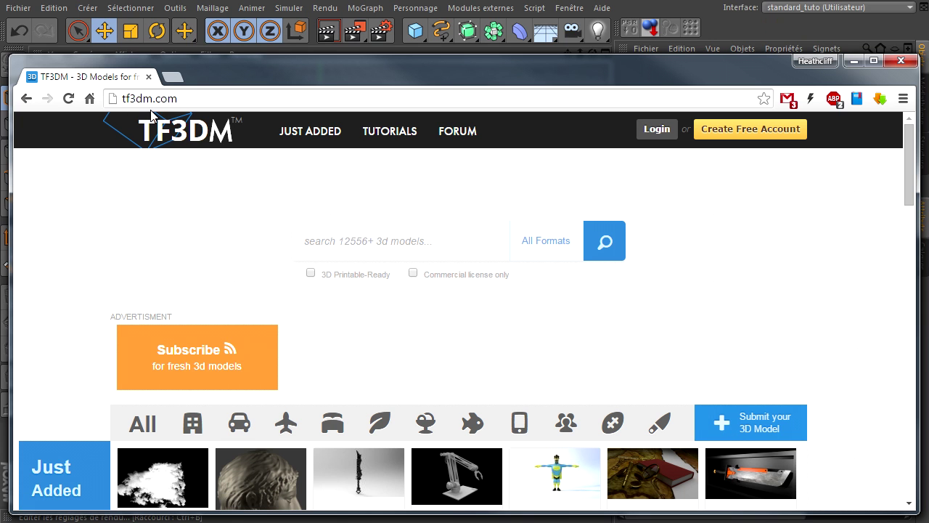
Look through the TF3DM home page, from the just added and trending models down to the tutorials and footer
{"action": "scroll", "coordinate": [283, 243], "scroll_direction": "down", "scroll_amount": 1}
{"action": "scroll", "coordinate": [287, 258], "scroll_direction": "down", "scroll_amount": 3}
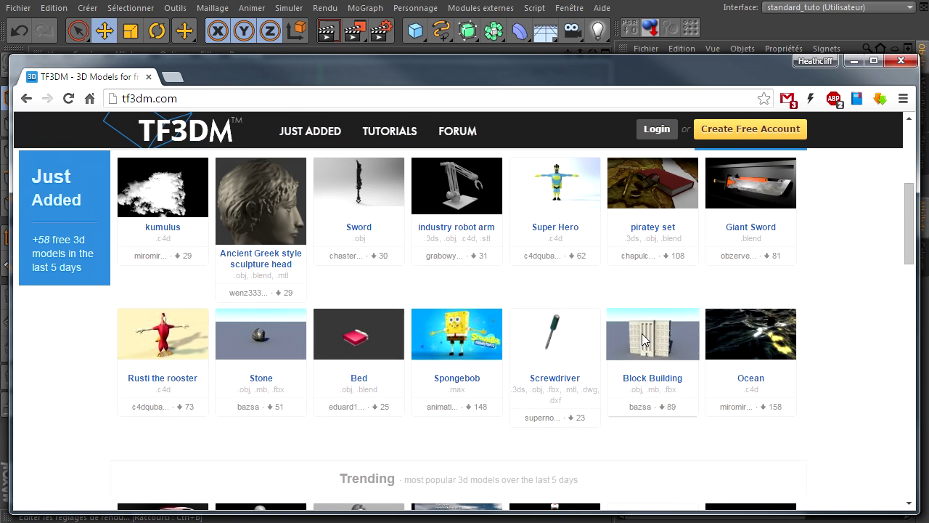
{"action": "scroll", "coordinate": [621, 392], "scroll_direction": "up", "scroll_amount": 2}
{"action": "scroll", "coordinate": [618, 390], "scroll_direction": "up", "scroll_amount": 2}
{"action": "scroll", "coordinate": [616, 390], "scroll_direction": "down", "scroll_amount": 1}
{"action": "scroll", "coordinate": [616, 390], "scroll_direction": "down", "scroll_amount": 1}
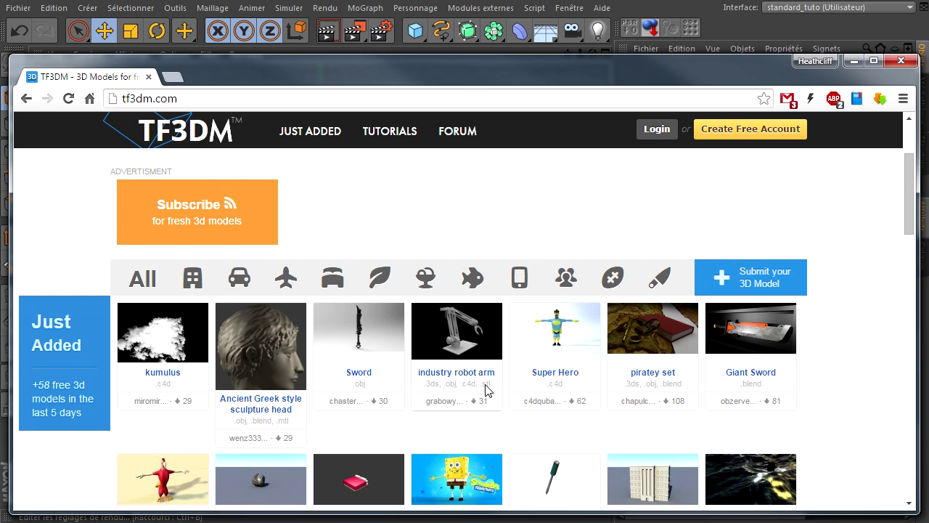
{"action": "scroll", "coordinate": [337, 383], "scroll_direction": "down", "scroll_amount": 3}
{"action": "scroll", "coordinate": [338, 381], "scroll_direction": "down", "scroll_amount": 3}
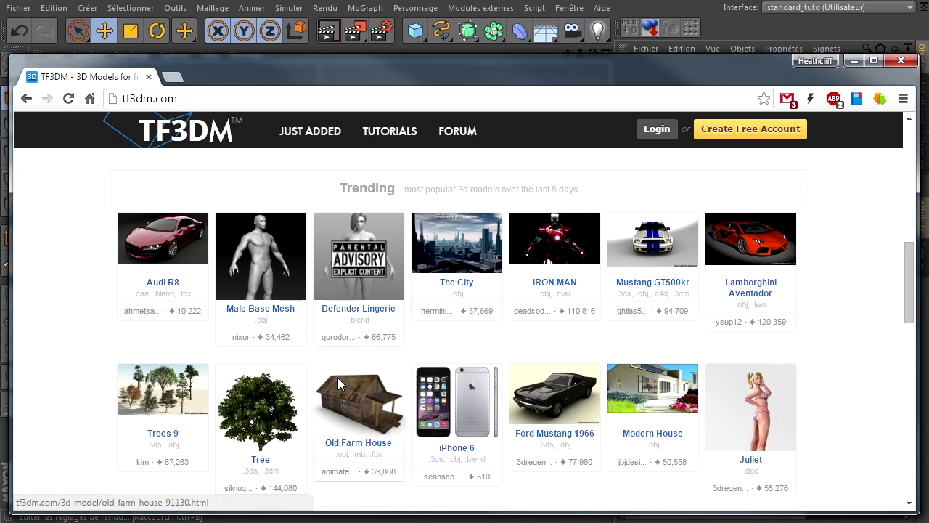
{"action": "scroll", "coordinate": [696, 395], "scroll_direction": "down", "scroll_amount": 2}
{"action": "scroll", "coordinate": [693, 399], "scroll_direction": "down", "scroll_amount": 2}
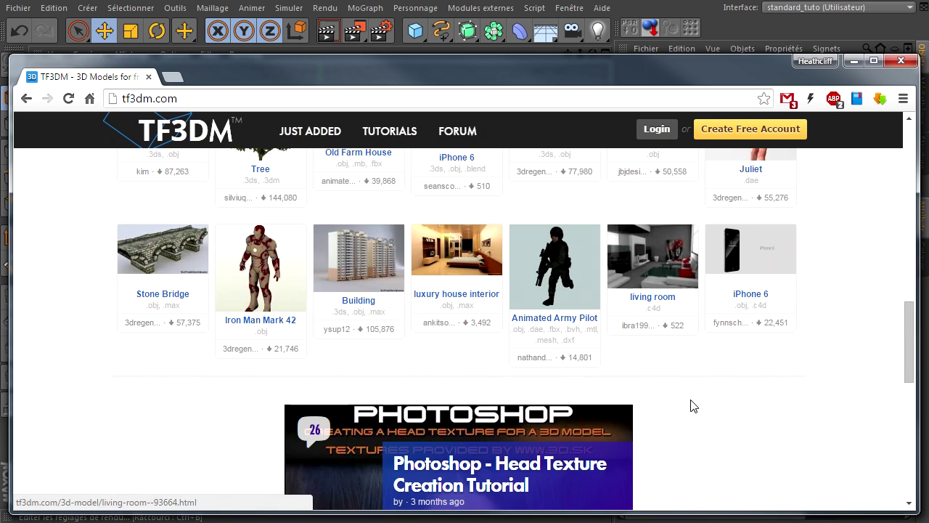
{"action": "scroll", "coordinate": [496, 353], "scroll_direction": "down", "scroll_amount": 7}
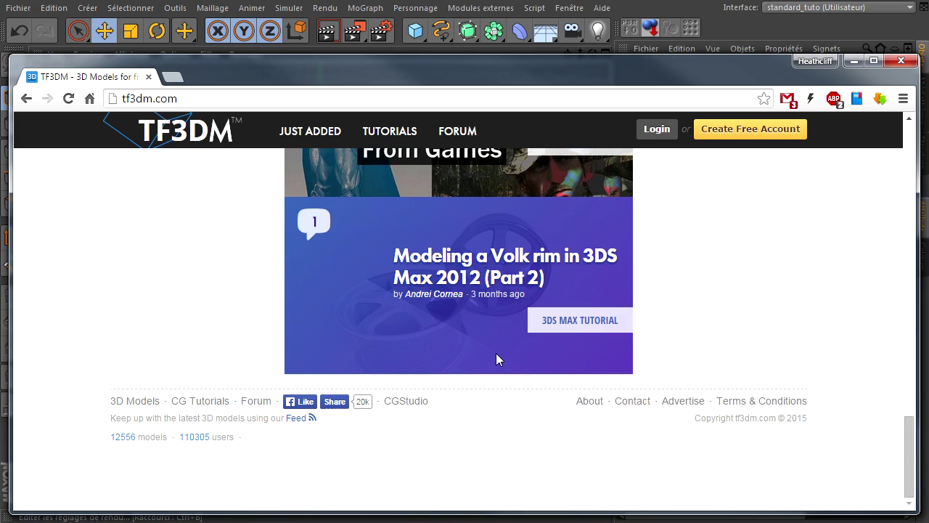
Open the plants category from the TF3DM home page's category bar
{"action": "key", "text": "Home"}
{"action": "scroll", "coordinate": [496, 359], "scroll_direction": "down", "scroll_amount": 2}
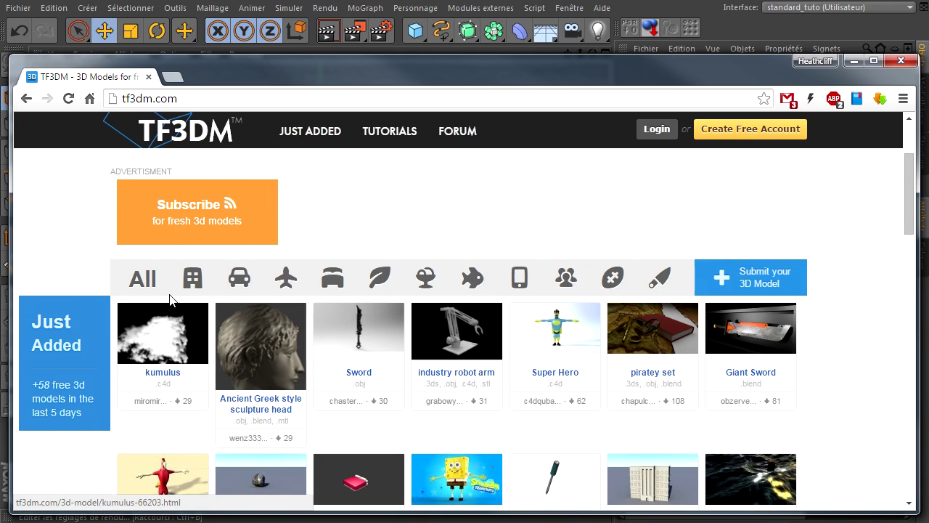
{"action": "left_click", "coordinate": [372, 285]}
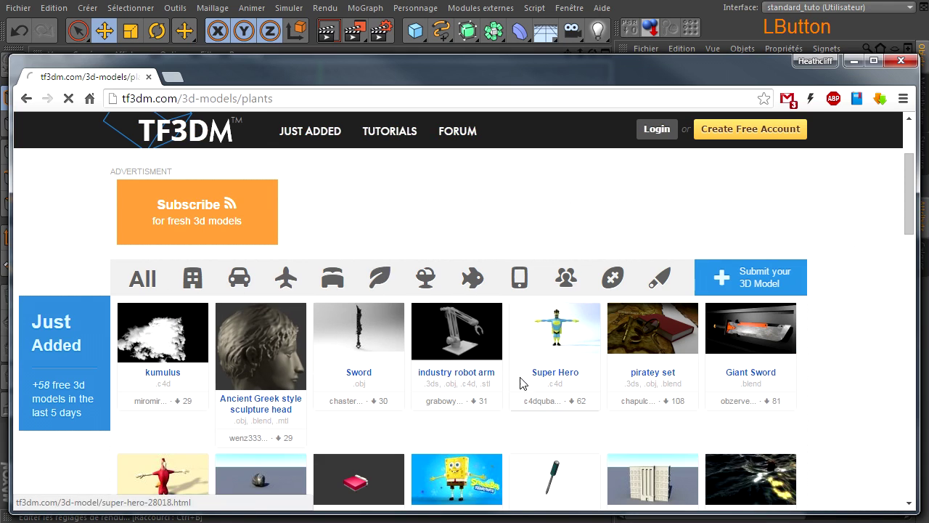
Examine the plants page's sponsored models, available file formats and subcategories
{"action": "scroll", "coordinate": [411, 372], "scroll_direction": "down", "scroll_amount": 2}
{"action": "scroll", "coordinate": [411, 373], "scroll_direction": "up", "scroll_amount": 1}
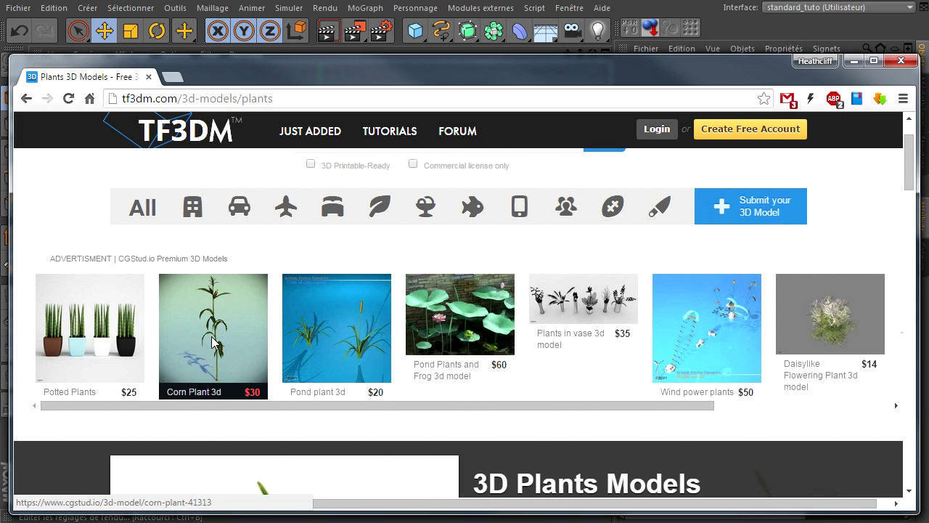
{"action": "scroll", "coordinate": [213, 341], "scroll_direction": "up", "scroll_amount": 1}
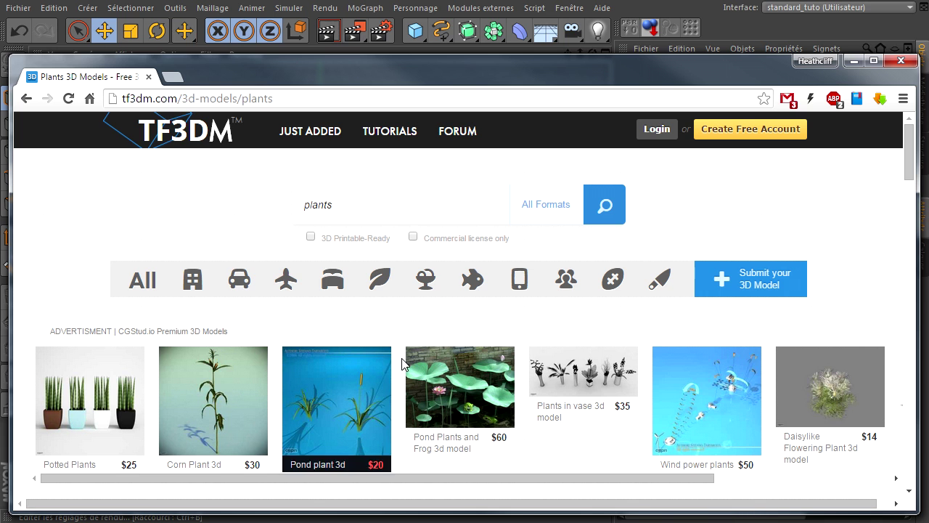
{"action": "scroll", "coordinate": [400, 363], "scroll_direction": "down", "scroll_amount": 7}
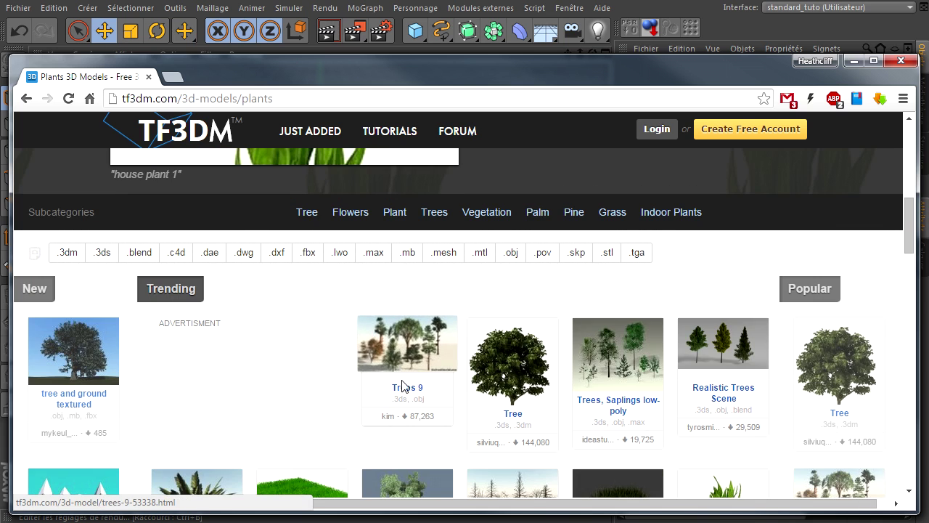
{"action": "scroll", "coordinate": [401, 377], "scroll_direction": "up", "scroll_amount": 4}
{"action": "scroll", "coordinate": [418, 252], "scroll_direction": "up", "scroll_amount": 1}
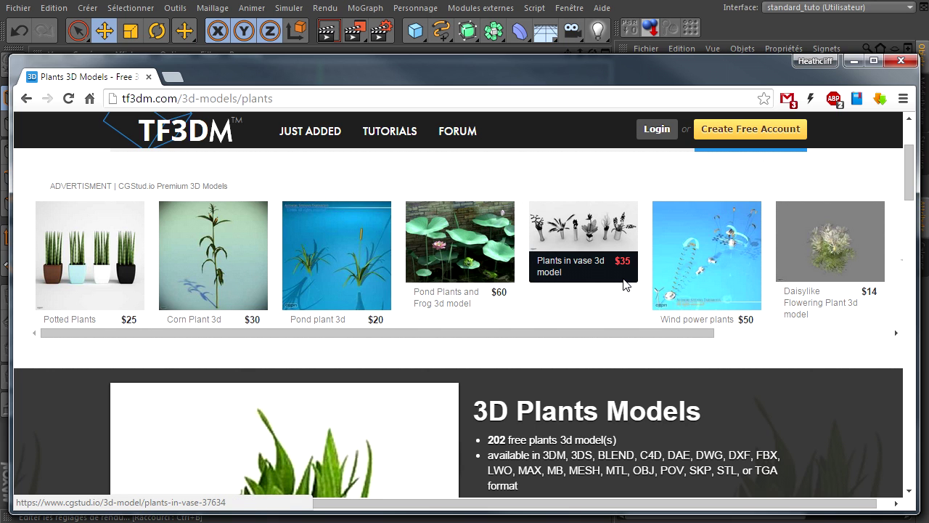
{"action": "scroll", "coordinate": [624, 285], "scroll_direction": "down", "scroll_amount": 2}
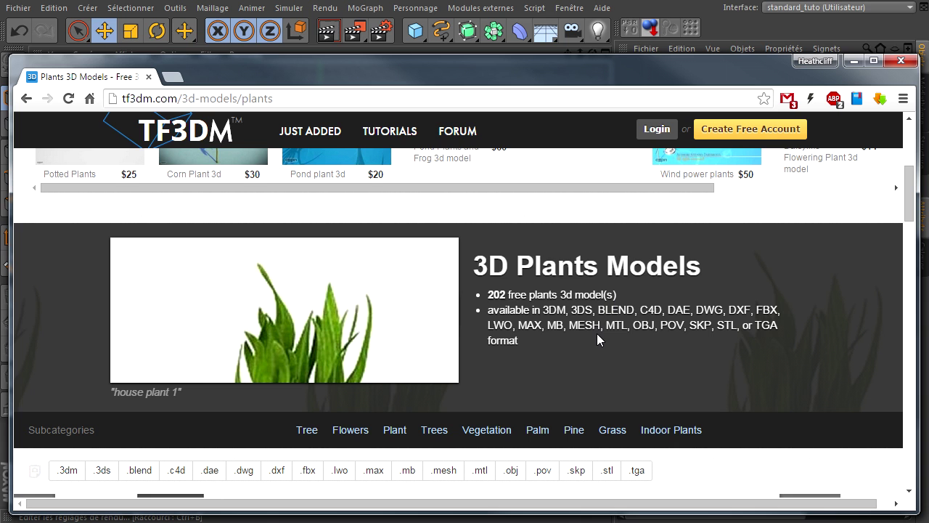
{"action": "scroll", "coordinate": [597, 335], "scroll_direction": "down", "scroll_amount": 4}
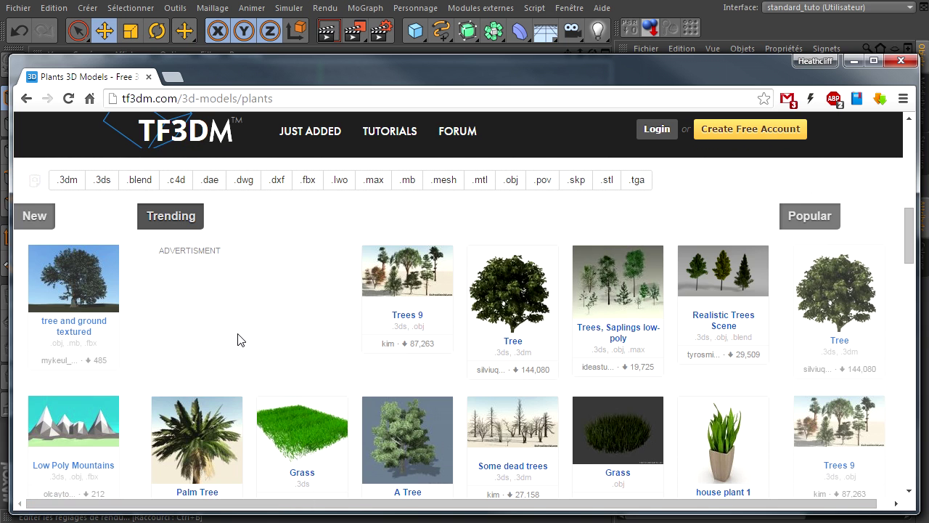
Browse the trending plant models and highlight the .obj format listed under Tree Oak V10
{"action": "scroll", "coordinate": [122, 301], "scroll_direction": "down", "scroll_amount": 1}
{"action": "scroll", "coordinate": [138, 305], "scroll_direction": "down", "scroll_amount": 4}
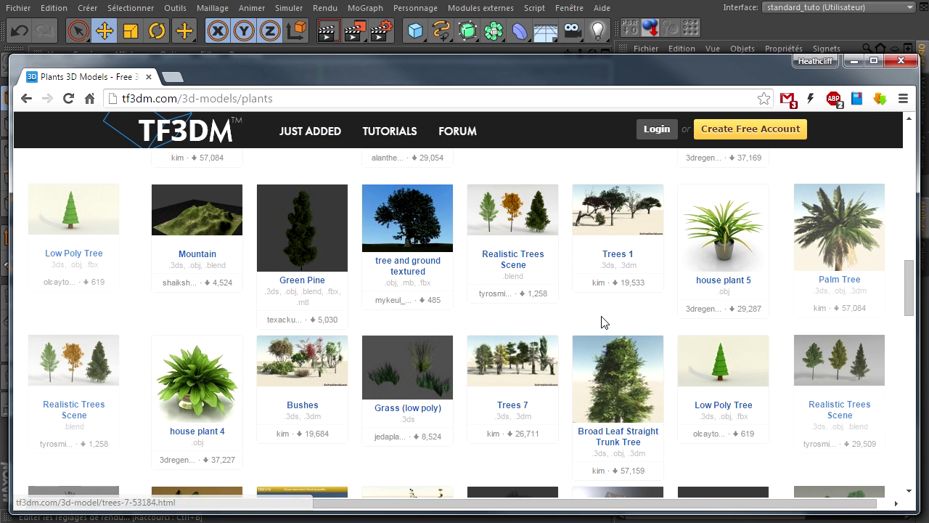
{"action": "scroll", "coordinate": [599, 325], "scroll_direction": "down", "scroll_amount": 2}
{"action": "scroll", "coordinate": [595, 331], "scroll_direction": "down", "scroll_amount": 2}
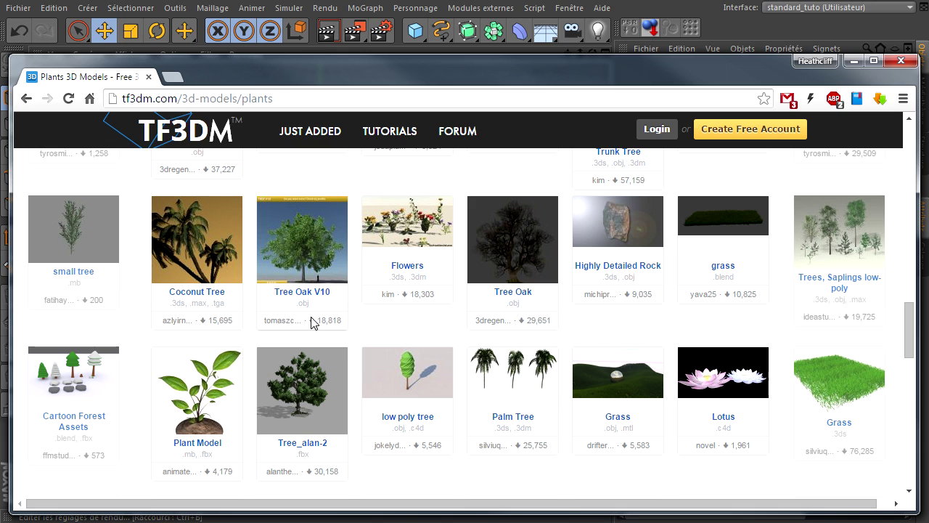
{"action": "left_click_drag", "start_coordinate": [292, 307], "coordinate": [320, 305]}
{"action": "left_click", "coordinate": [336, 307]}
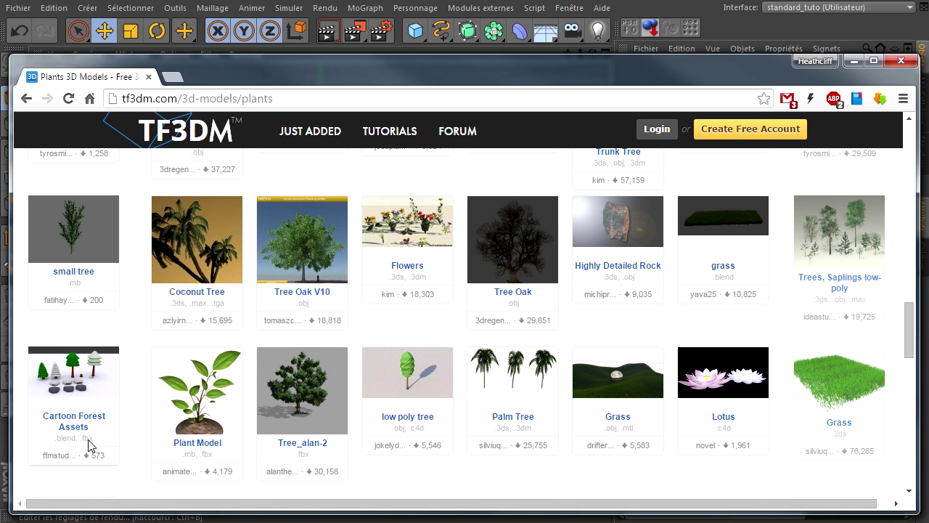
Compare the file formats listed under the remaining plant models, down to the page navigation
{"action": "scroll", "coordinate": [257, 413], "scroll_direction": "down", "scroll_amount": 4}
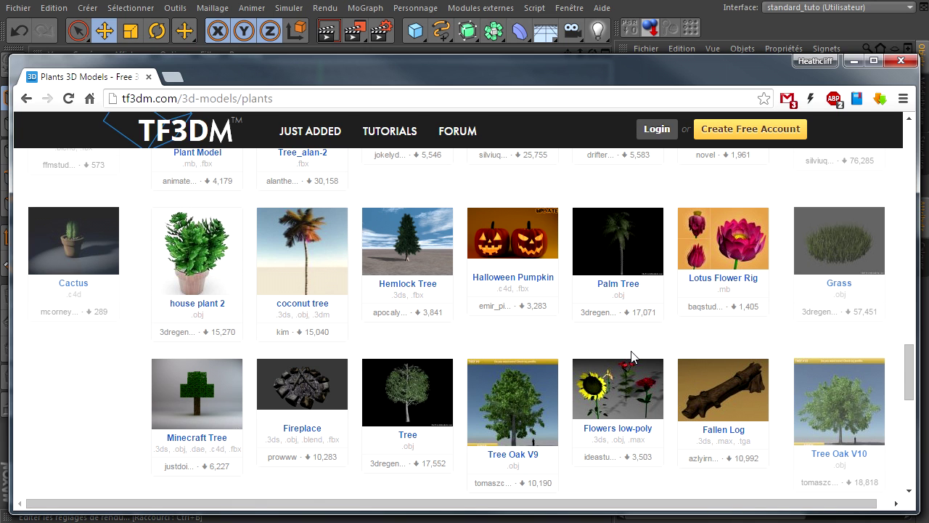
{"action": "scroll", "coordinate": [630, 357], "scroll_direction": "down", "scroll_amount": 1}
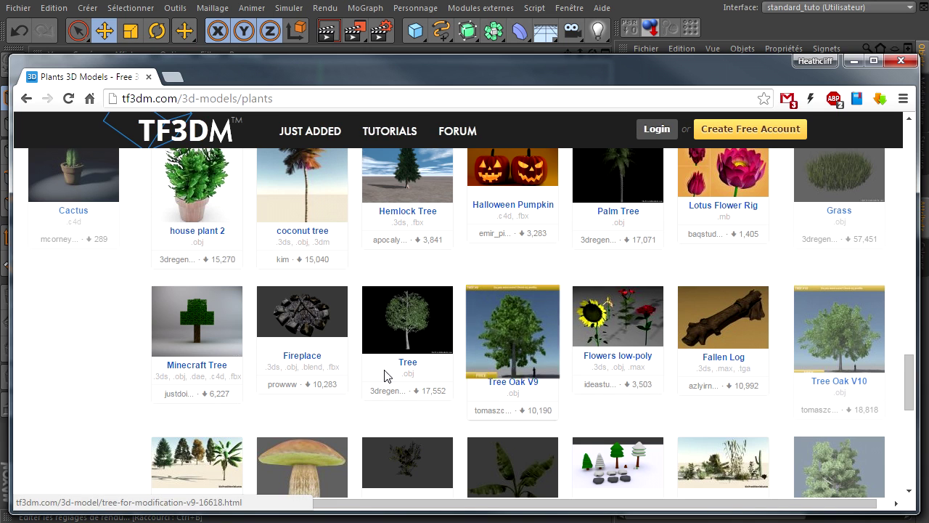
{"action": "scroll", "coordinate": [315, 376], "scroll_direction": "down", "scroll_amount": 1}
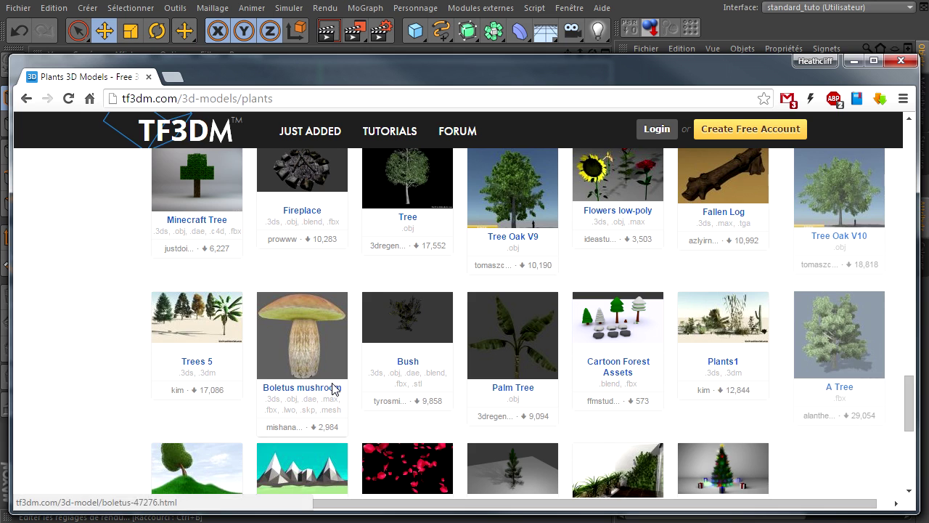
{"action": "scroll", "coordinate": [333, 387], "scroll_direction": "down", "scroll_amount": 1}
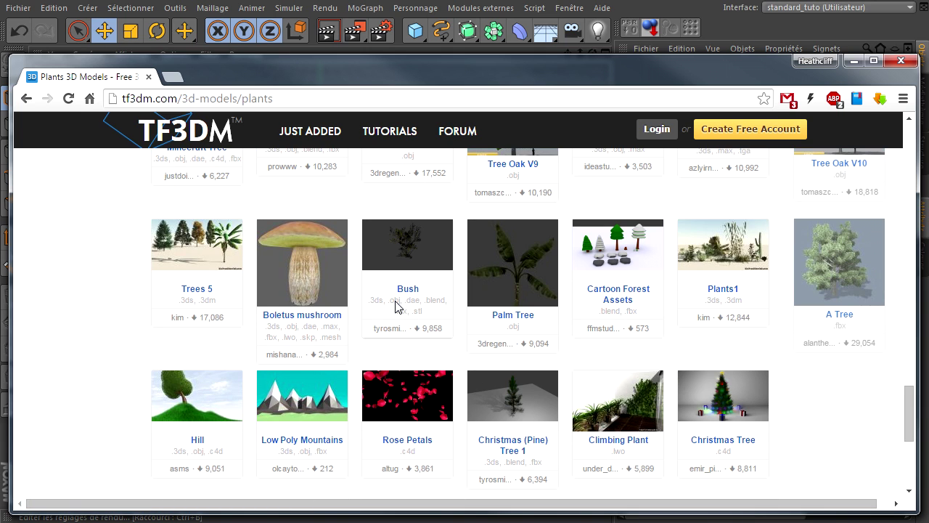
{"action": "scroll", "coordinate": [396, 308], "scroll_direction": "down", "scroll_amount": 1}
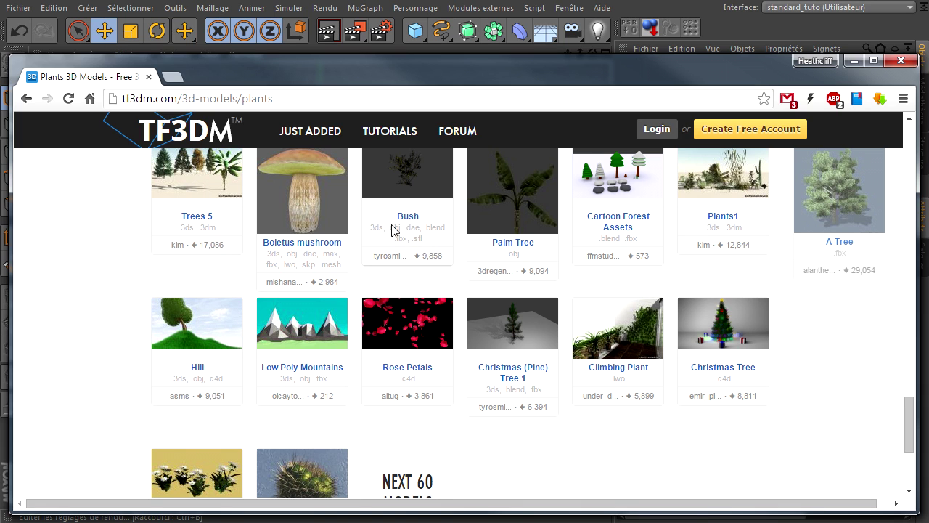
{"action": "scroll", "coordinate": [421, 241], "scroll_direction": "up", "scroll_amount": 1}
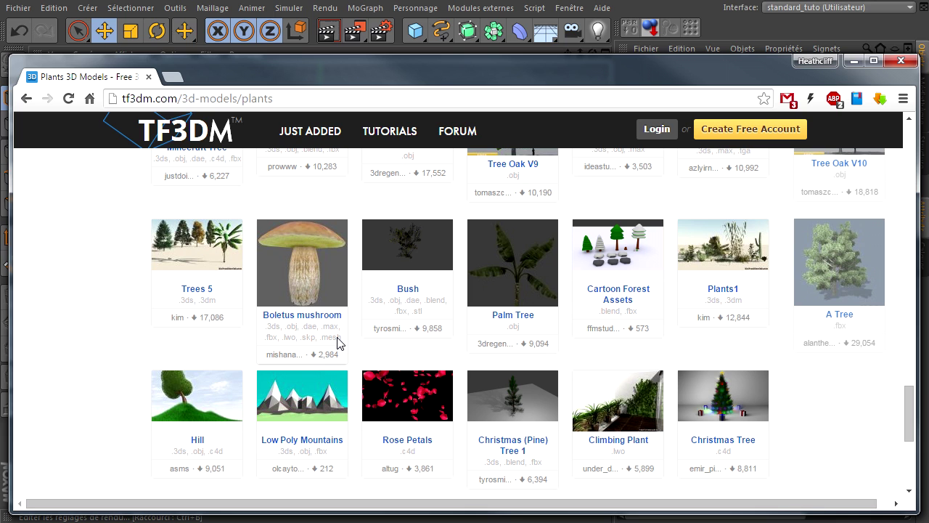
{"action": "scroll", "coordinate": [336, 339], "scroll_direction": "down", "scroll_amount": 2}
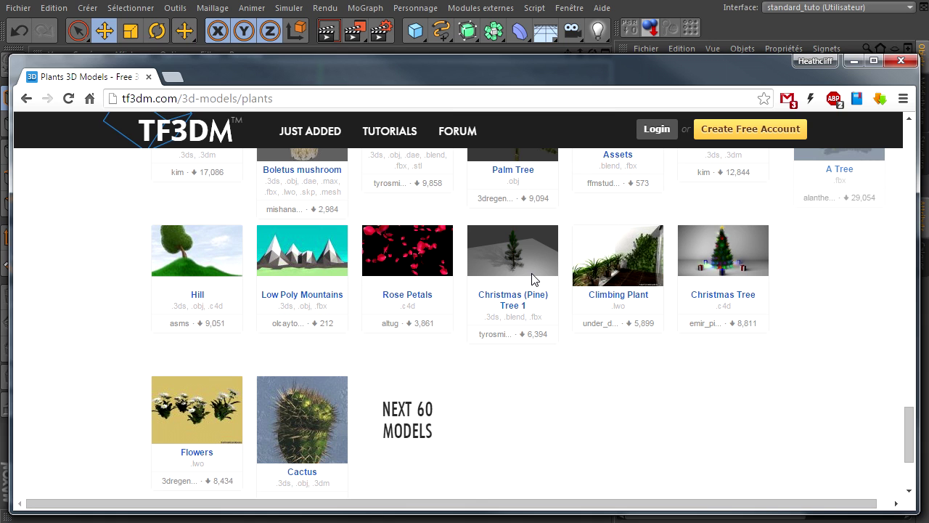
{"action": "scroll", "coordinate": [665, 369], "scroll_direction": "down", "scroll_amount": 1}
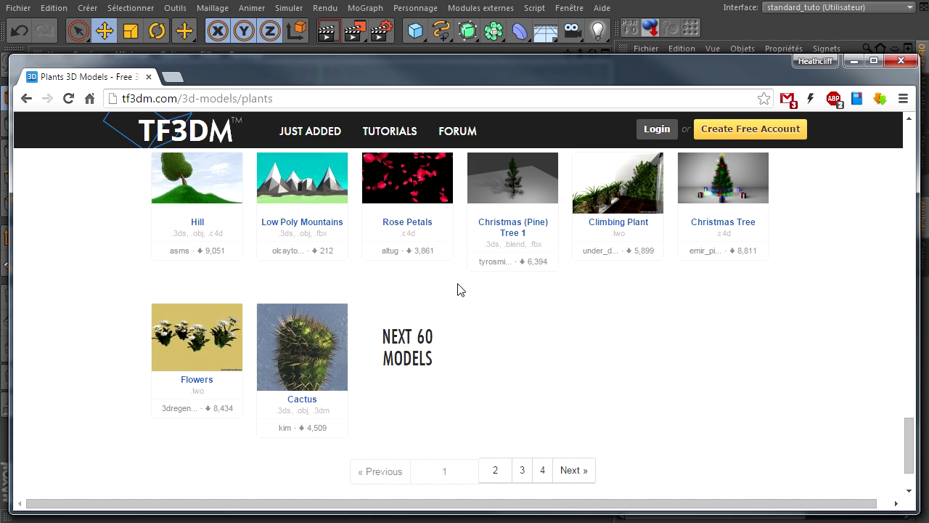
Review the formats of the plant models once more, from the end of the list back up to the Hemlock Tree row
{"action": "scroll", "coordinate": [458, 290], "scroll_direction": "up", "scroll_amount": 1}
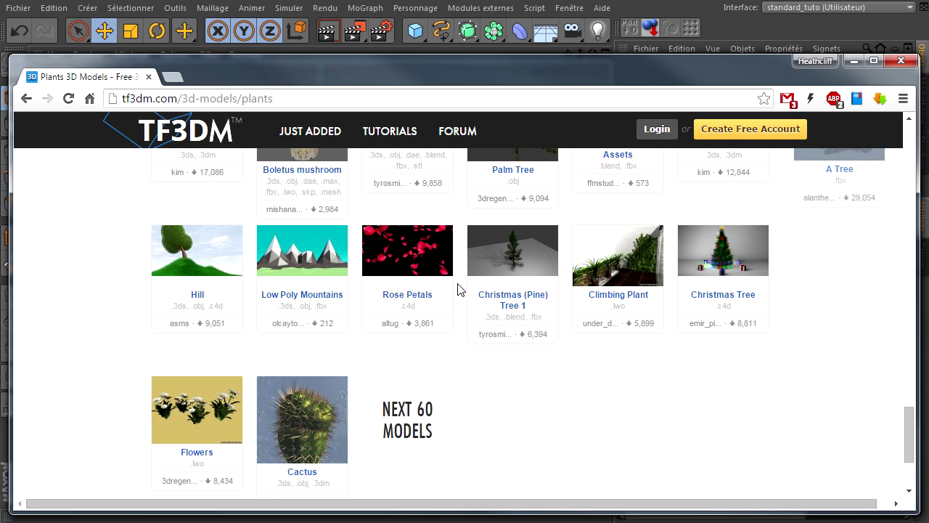
{"action": "scroll", "coordinate": [458, 290], "scroll_direction": "up", "scroll_amount": 1}
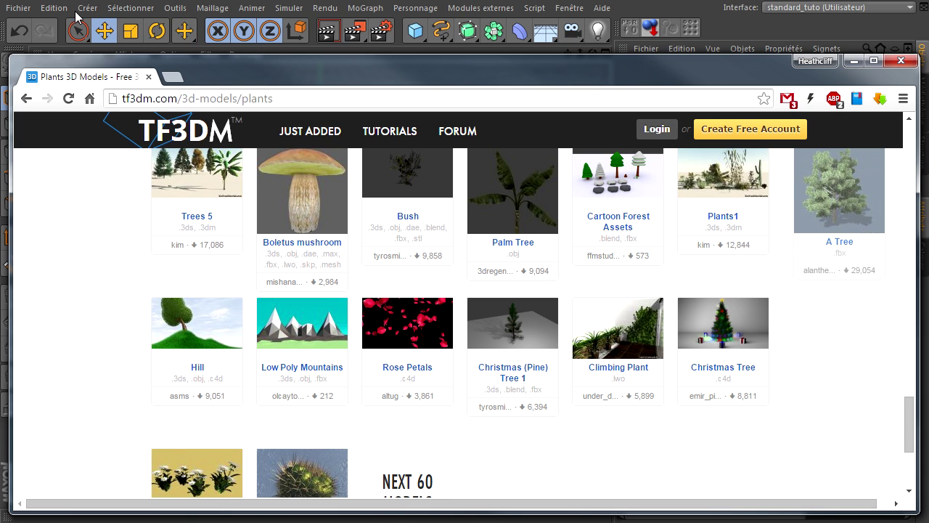
{"action": "scroll", "coordinate": [305, 274], "scroll_direction": "up", "scroll_amount": 1}
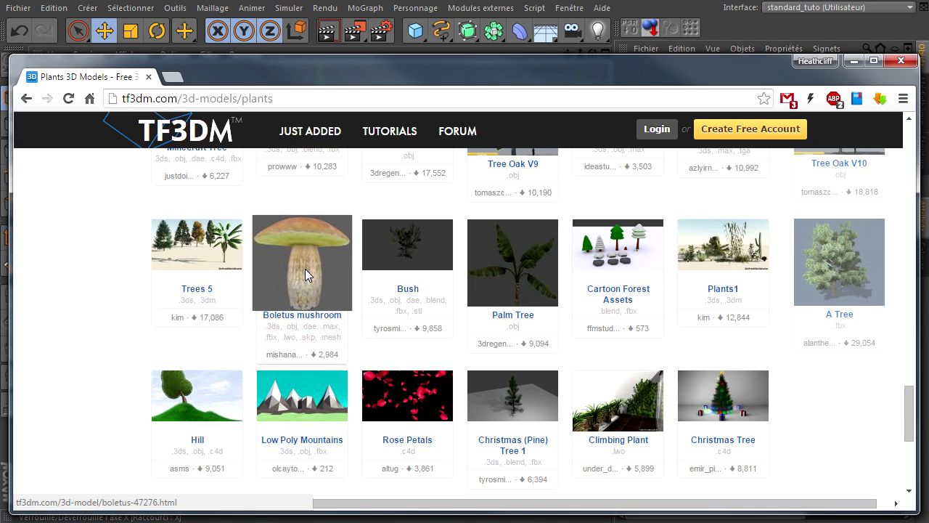
{"action": "scroll", "coordinate": [341, 225], "scroll_direction": "up", "scroll_amount": 1}
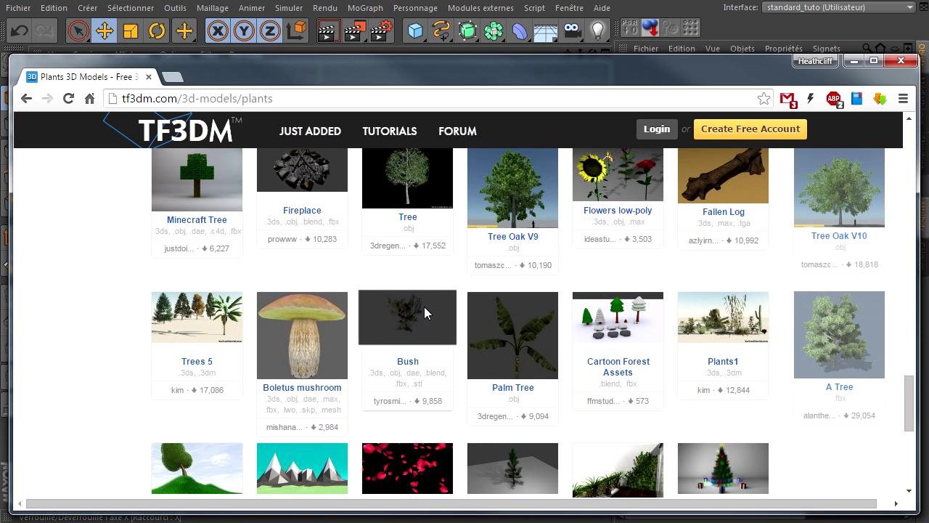
{"action": "scroll", "coordinate": [424, 306], "scroll_direction": "up", "scroll_amount": 1}
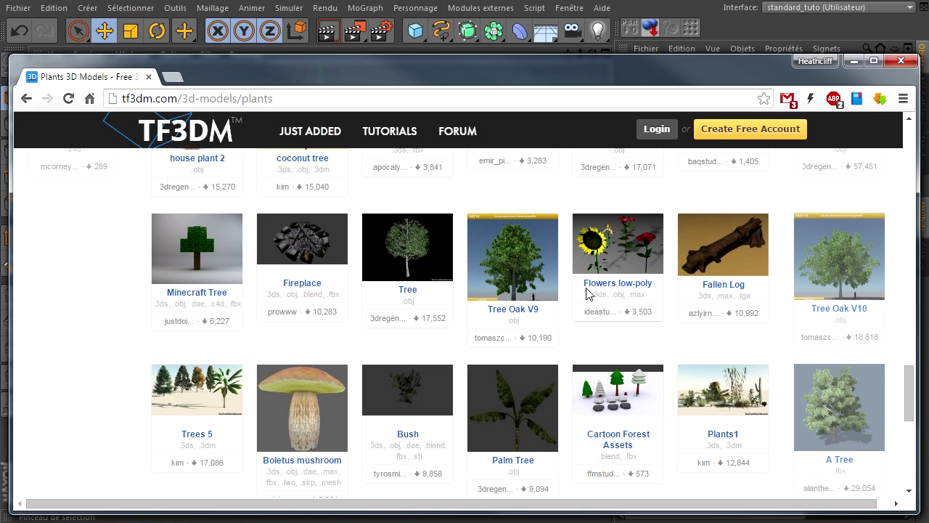
{"action": "left_click", "coordinate": [704, 71]}
{"action": "scroll", "coordinate": [526, 244], "scroll_direction": "up", "scroll_amount": 2}
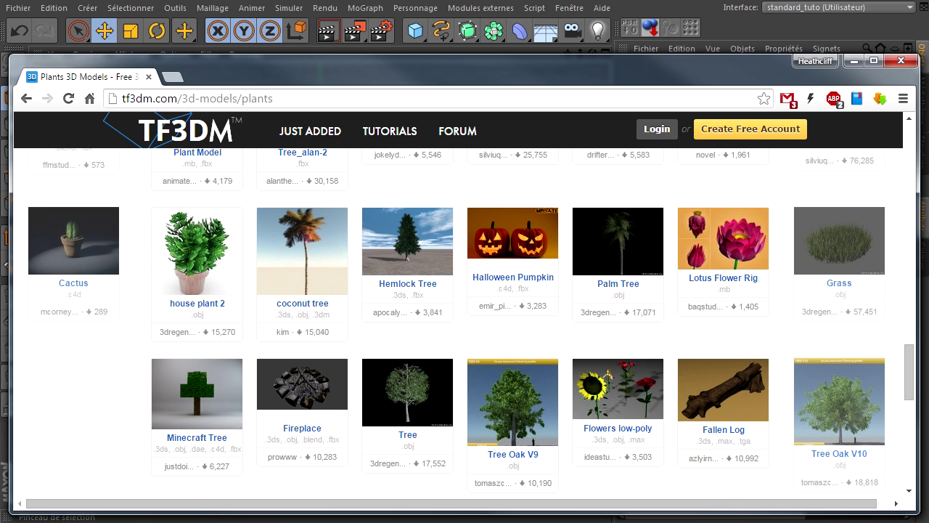
Switch to Cinema 4D and check the file types offered when opening a file, leaving without opening anything
{"action": "left_click", "coordinate": [854, 61]}
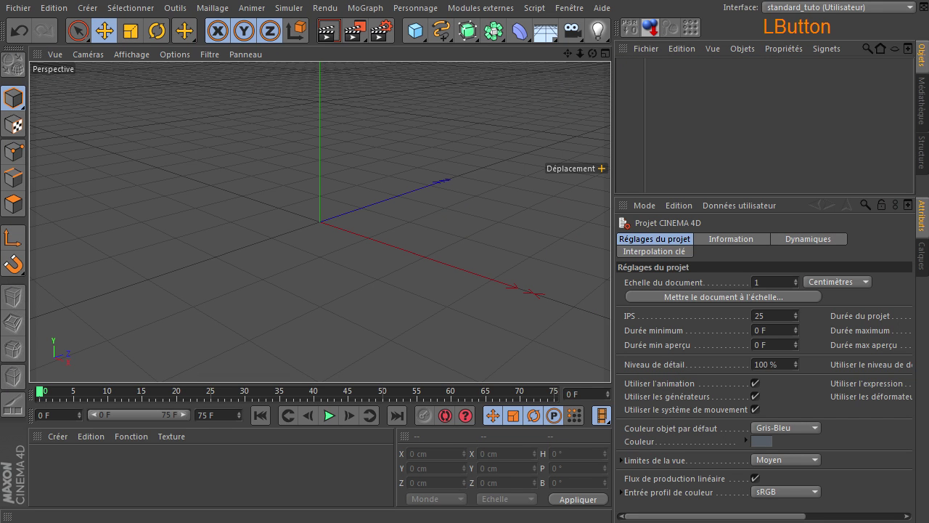
{"action": "left_click", "coordinate": [18, 8]}
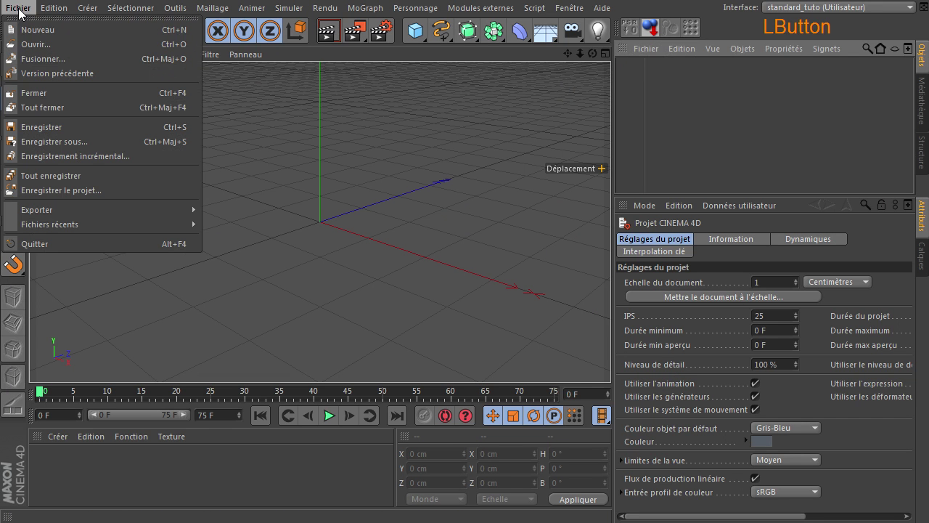
{"action": "left_click", "coordinate": [29, 44]}
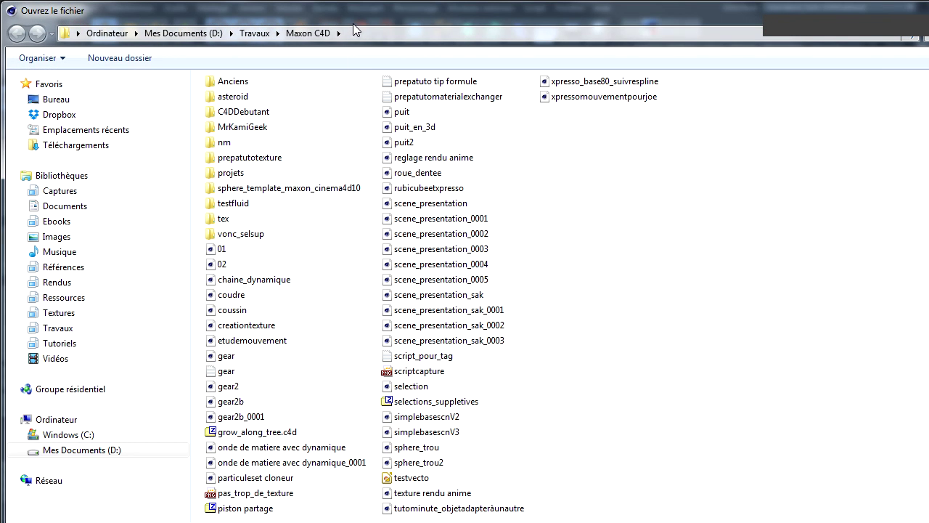
{"action": "left_click_drag", "start_coordinate": [353, 23], "coordinate": [663, 51]}
{"action": "left_click_drag", "start_coordinate": [615, 11], "coordinate": [928, 124]}
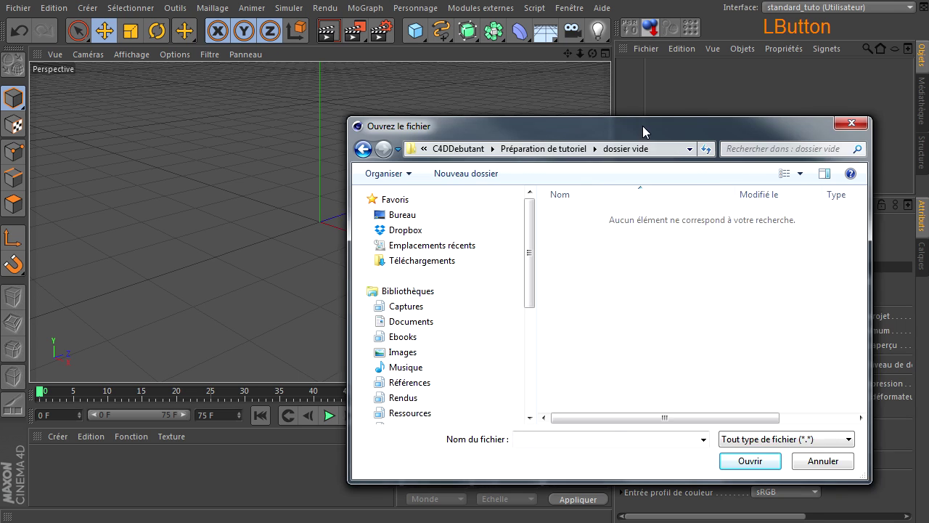
{"action": "left_click_drag", "start_coordinate": [642, 126], "coordinate": [385, 8]}
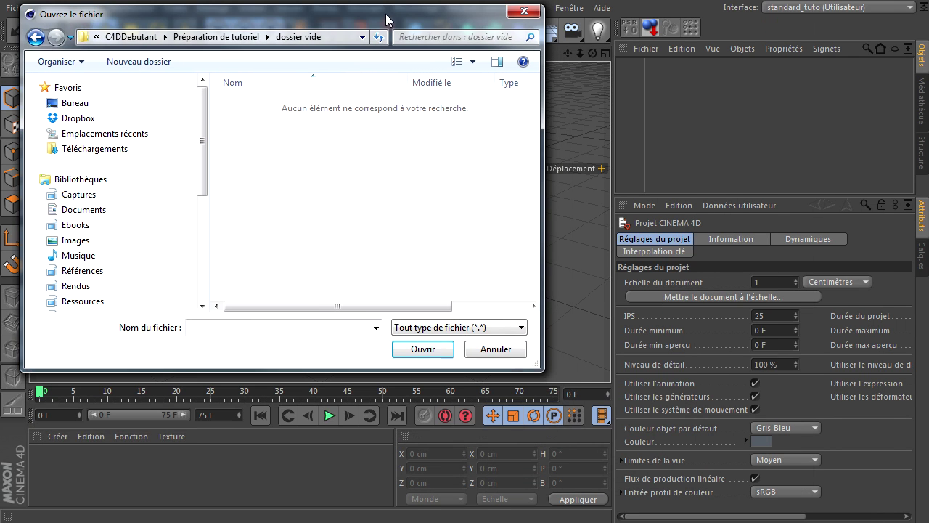
{"action": "left_click", "coordinate": [485, 328]}
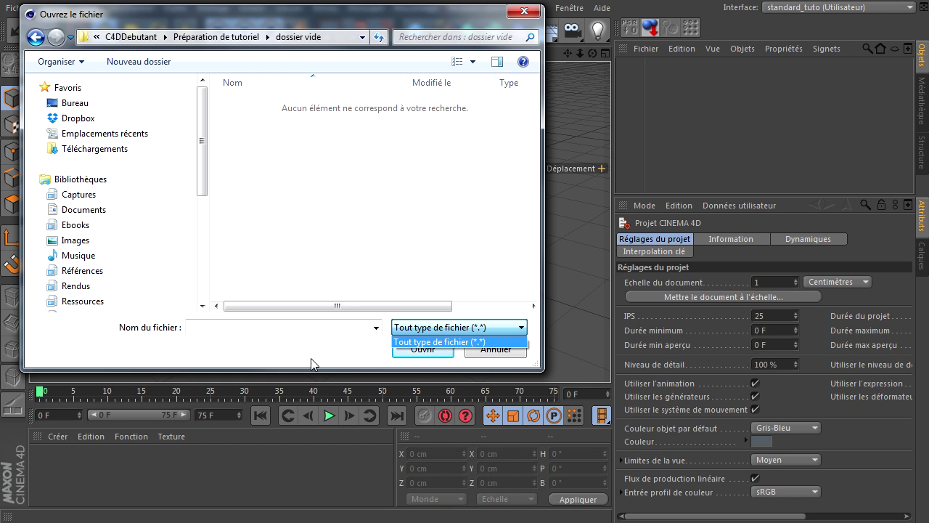
{"action": "left_click", "coordinate": [466, 358]}
{"action": "left_click", "coordinate": [487, 350]}
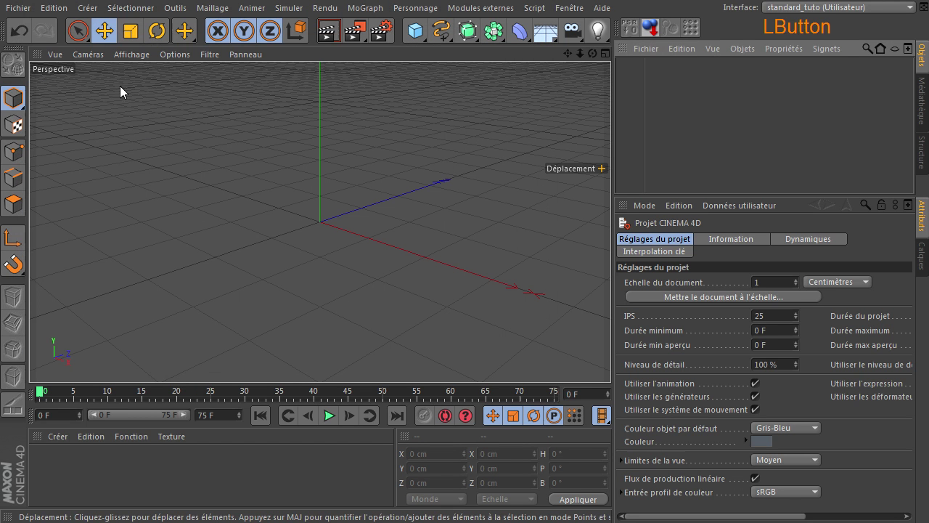
Open the general preferences, expand the Import/Export category, and enlarge the window and category list so full format names fit
{"action": "left_click", "coordinate": [11, 9]}
{"action": "mouse_move", "coordinate": [54, 7]}
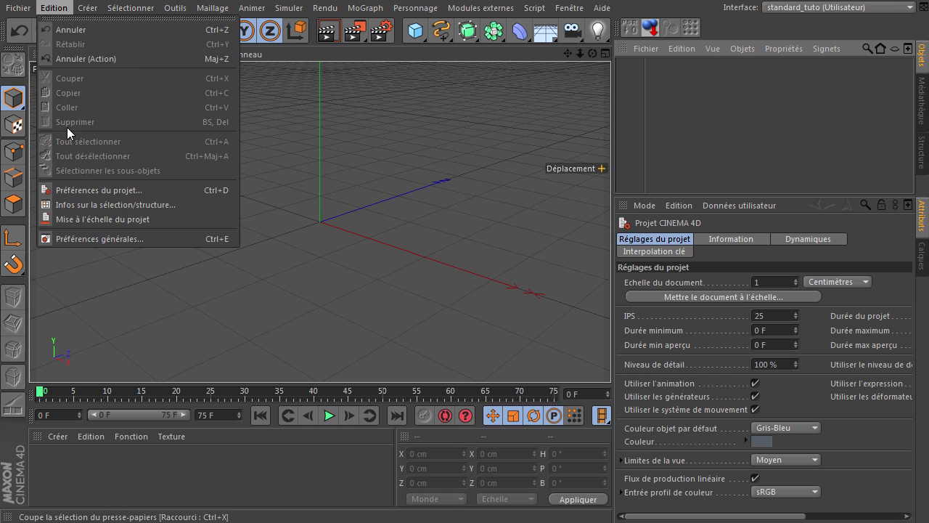
{"action": "left_click", "coordinate": [81, 238]}
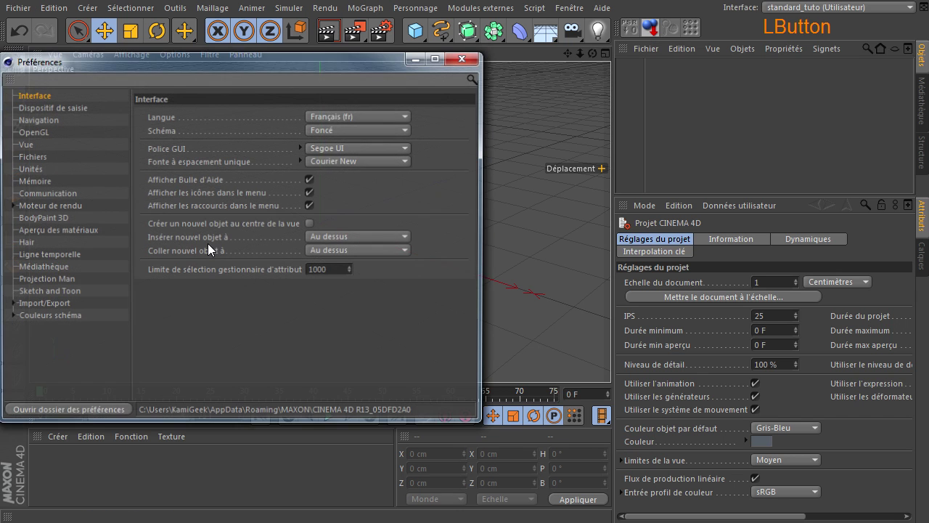
{"action": "left_click_drag", "start_coordinate": [157, 61], "coordinate": [218, 23]}
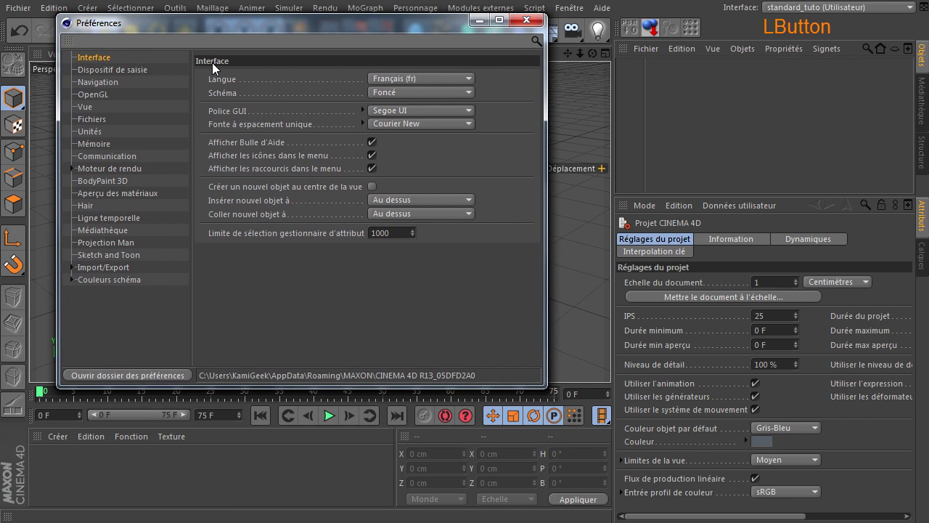
{"action": "left_click", "coordinate": [77, 265]}
{"action": "left_click", "coordinate": [69, 268]}
{"action": "left_click_drag", "start_coordinate": [183, 187], "coordinate": [186, 222]}
{"action": "left_click_drag", "start_coordinate": [547, 272], "coordinate": [678, 305]}
{"action": "left_click_drag", "start_coordinate": [616, 388], "coordinate": [633, 494]}
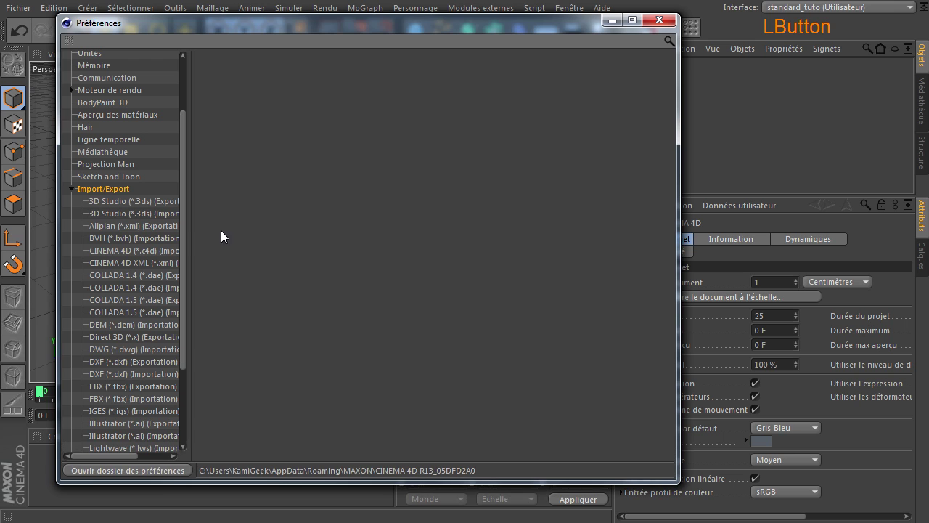
{"action": "left_click_drag", "start_coordinate": [194, 230], "coordinate": [285, 232]}
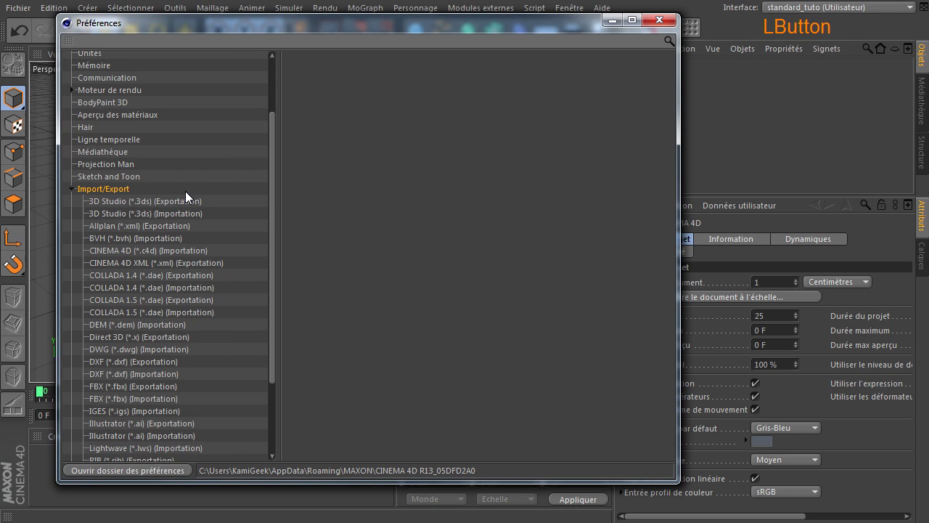
Review the 3D Studio export and import, Allplan export, BVH import and CINEMA 4D import settings
{"action": "left_click", "coordinate": [129, 201]}
{"action": "left_click_drag", "start_coordinate": [275, 190], "coordinate": [249, 231]}
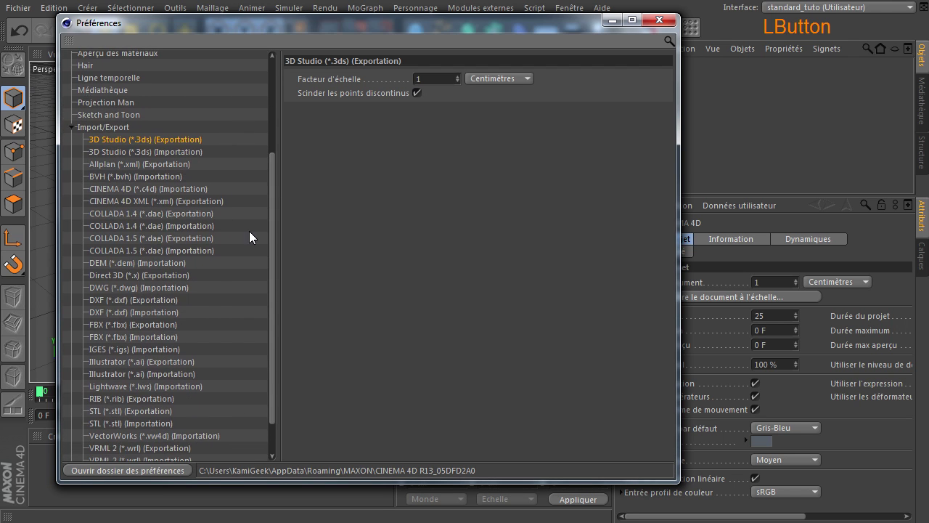
{"action": "left_click", "coordinate": [192, 151]}
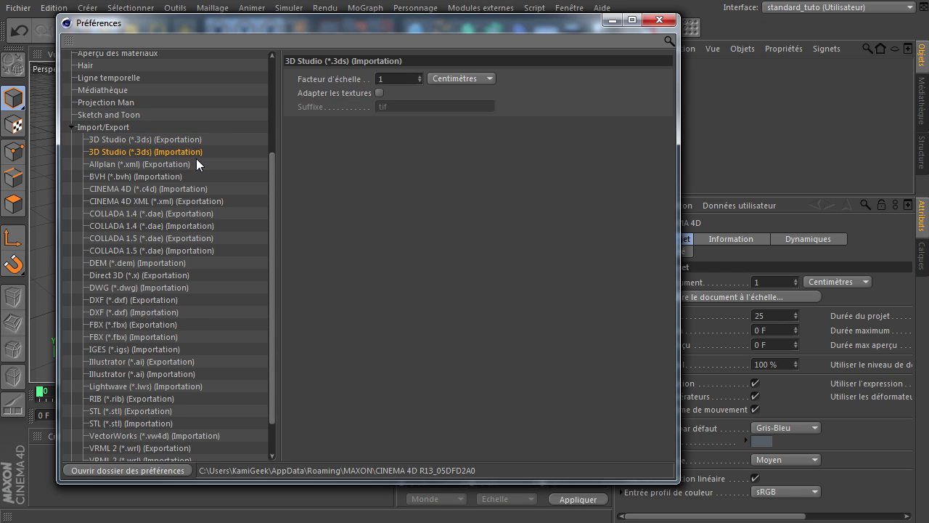
{"action": "left_click", "coordinate": [163, 166]}
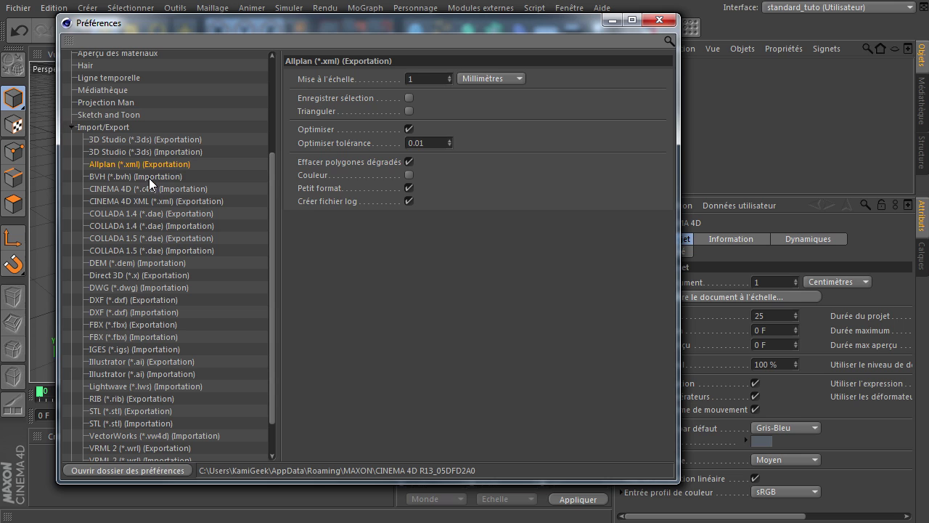
{"action": "left_click", "coordinate": [150, 177]}
{"action": "left_click", "coordinate": [179, 190]}
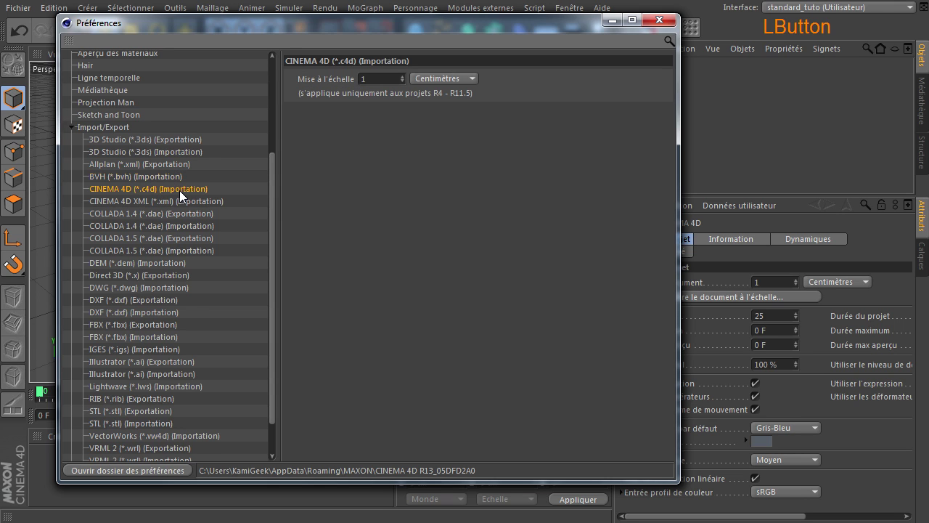
Review the settings for CINEMA 4D XML export, COLLADA 1.4 and 1.5, and DEM import
{"action": "left_click", "coordinate": [190, 202]}
{"action": "left_click", "coordinate": [186, 213]}
{"action": "left_click", "coordinate": [185, 226]}
{"action": "left_click", "coordinate": [184, 242]}
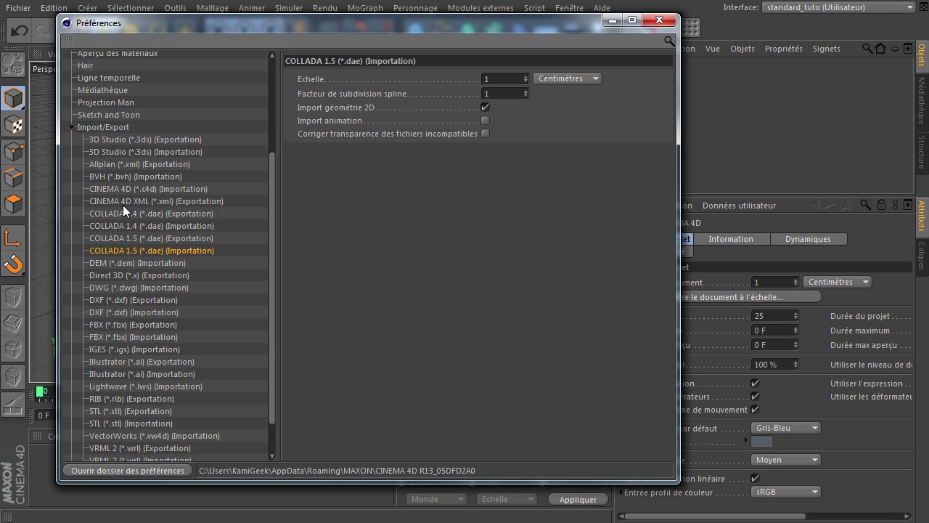
{"action": "left_click", "coordinate": [153, 263]}
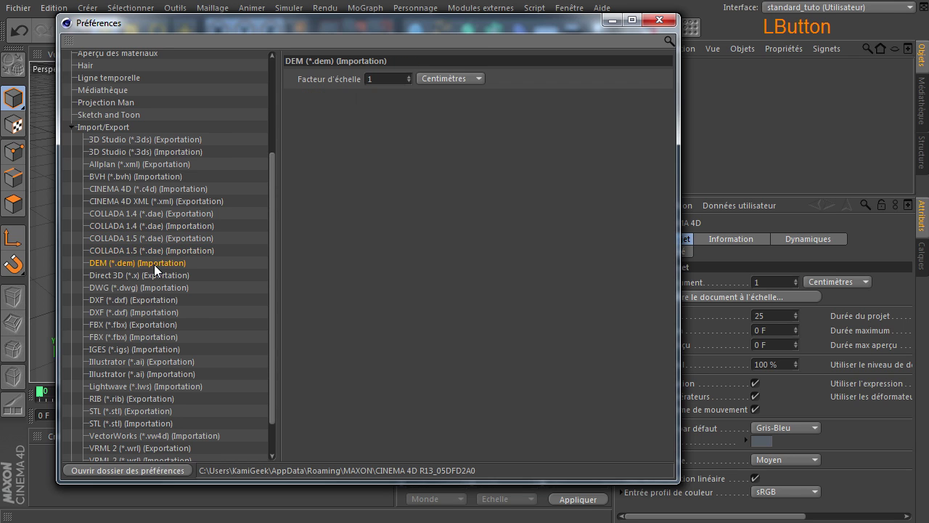
Review the Direct 3D export, DWG import, DXF export, FBX export and IGES import settings
{"action": "left_click", "coordinate": [164, 278]}
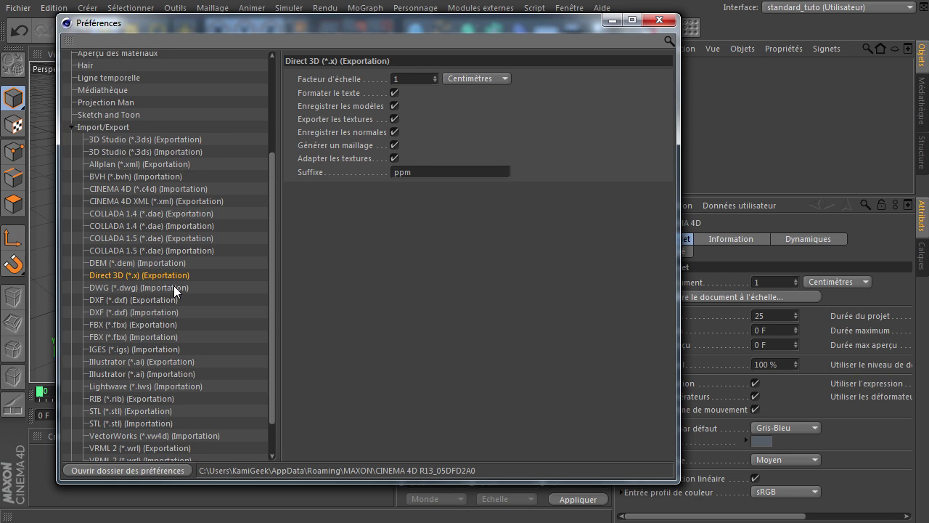
{"action": "left_click", "coordinate": [165, 288]}
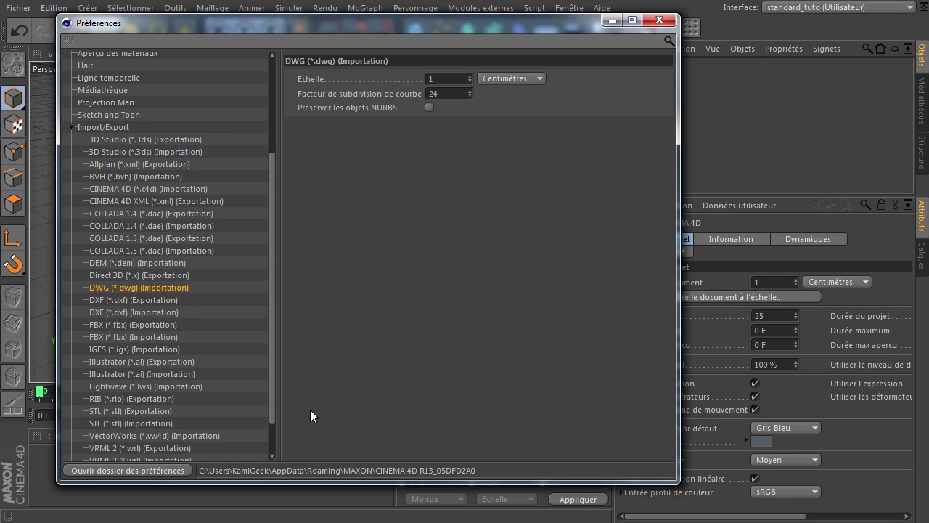
{"action": "left_click", "coordinate": [149, 300]}
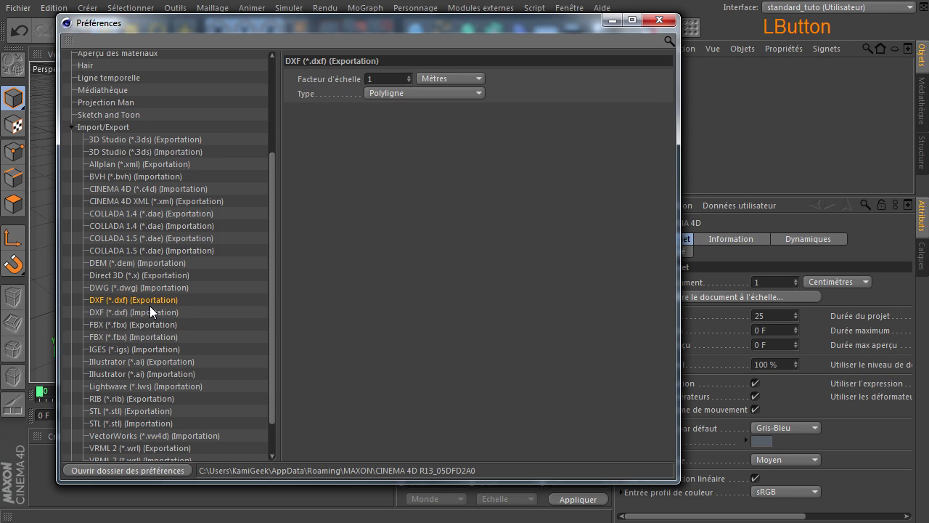
{"action": "left_click", "coordinate": [150, 325]}
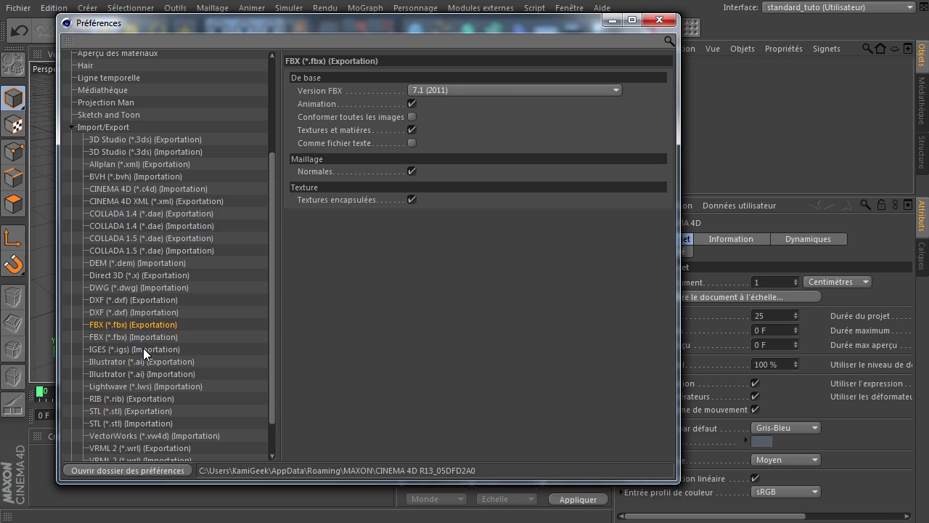
{"action": "left_click", "coordinate": [142, 349]}
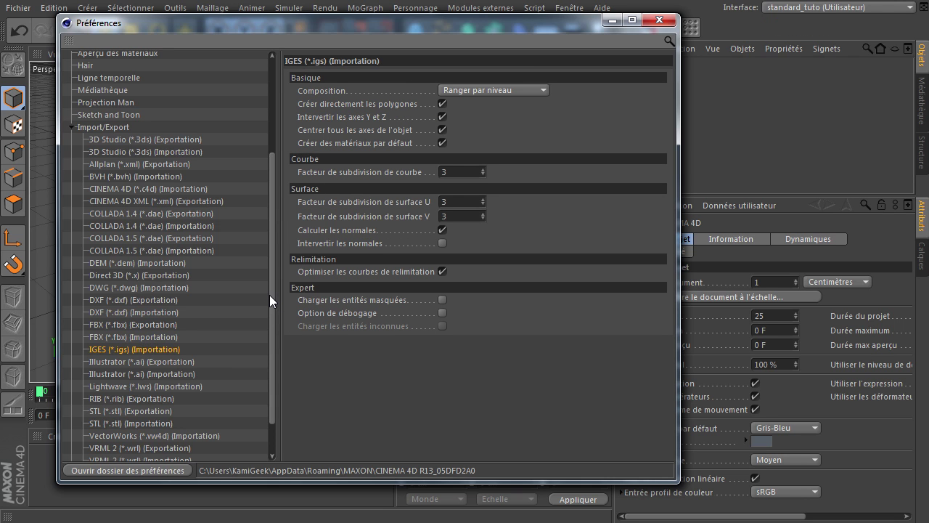
Compare the Illustrator export and import settings and view the Lightwave import options
{"action": "left_click_drag", "start_coordinate": [269, 295], "coordinate": [279, 372]}
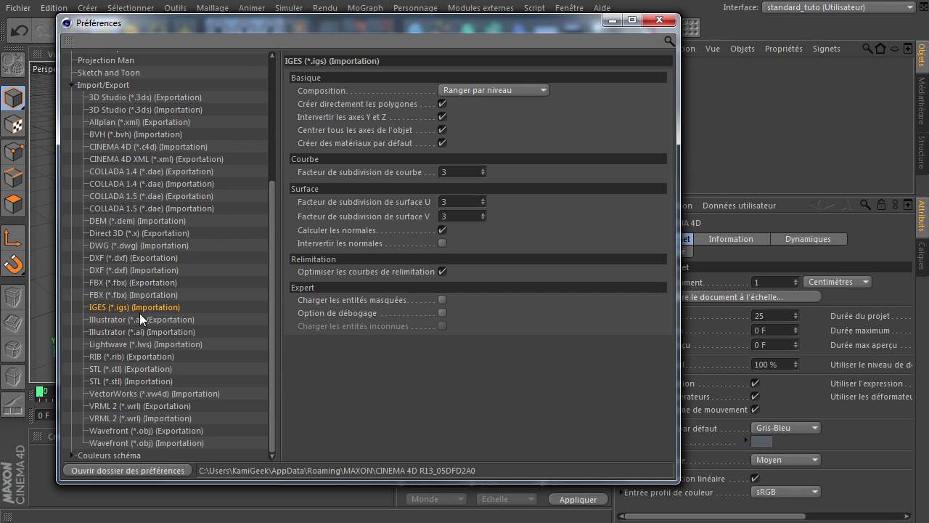
{"action": "left_click", "coordinate": [159, 322]}
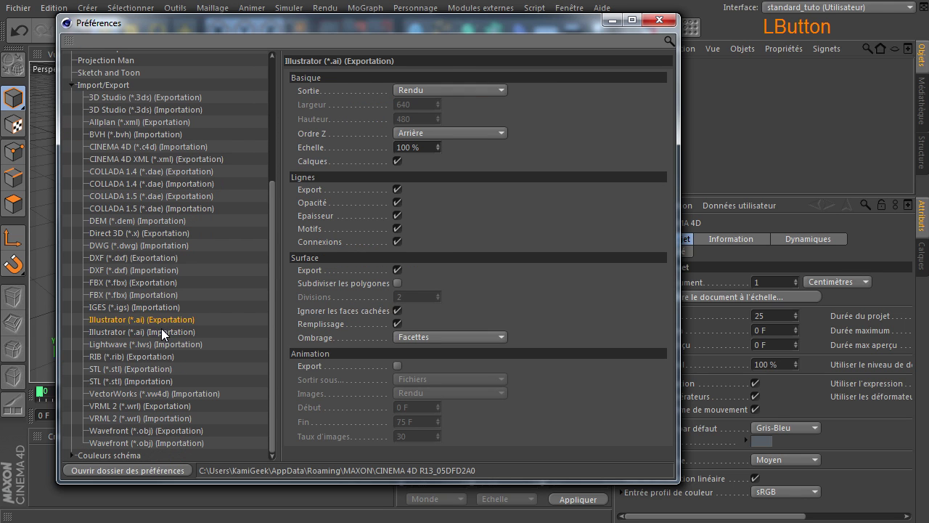
{"action": "left_click", "coordinate": [157, 334]}
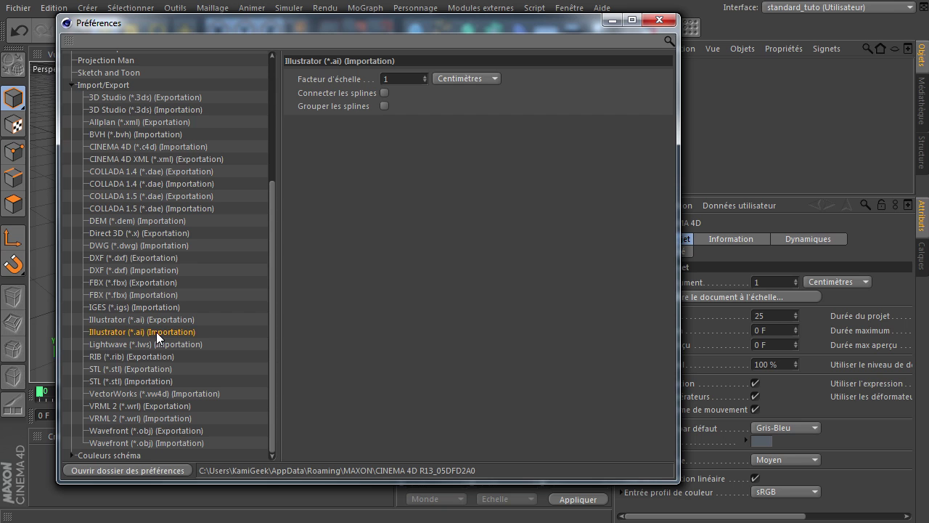
{"action": "left_click", "coordinate": [159, 319]}
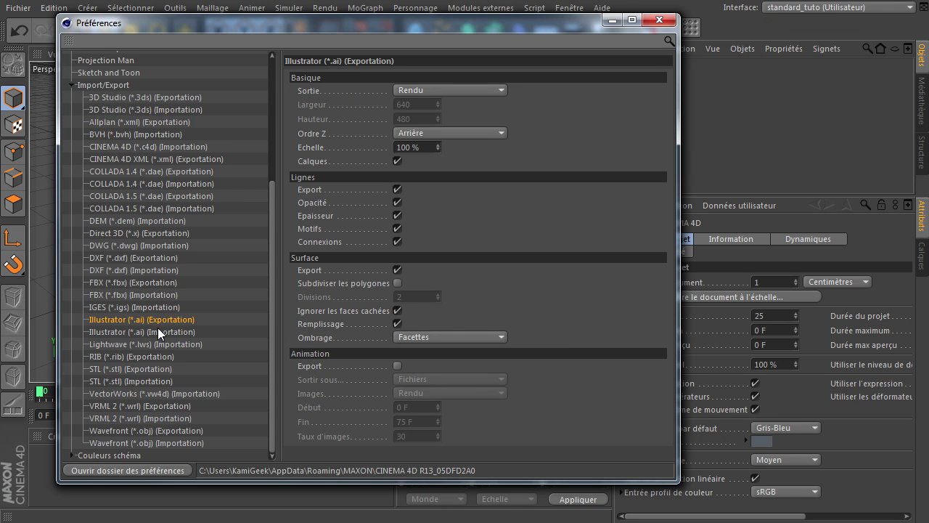
{"action": "left_click", "coordinate": [157, 330]}
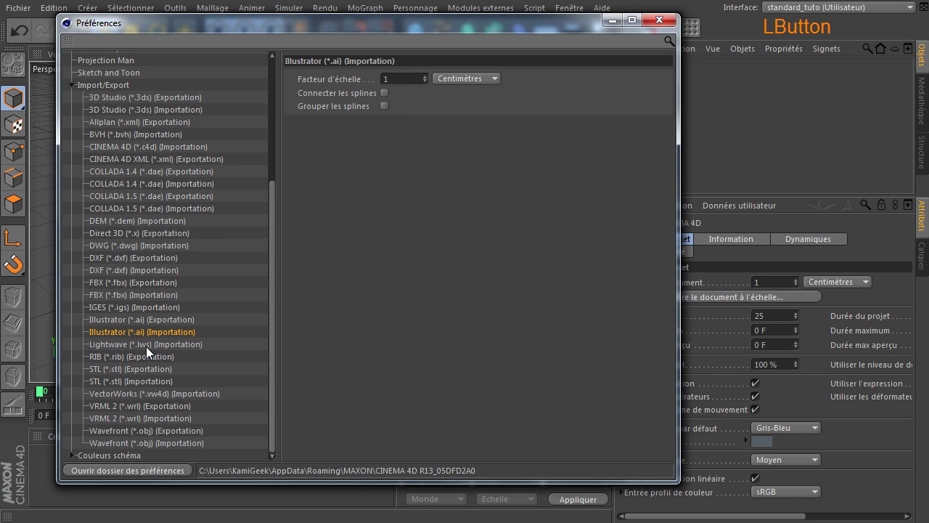
{"action": "left_click", "coordinate": [145, 343]}
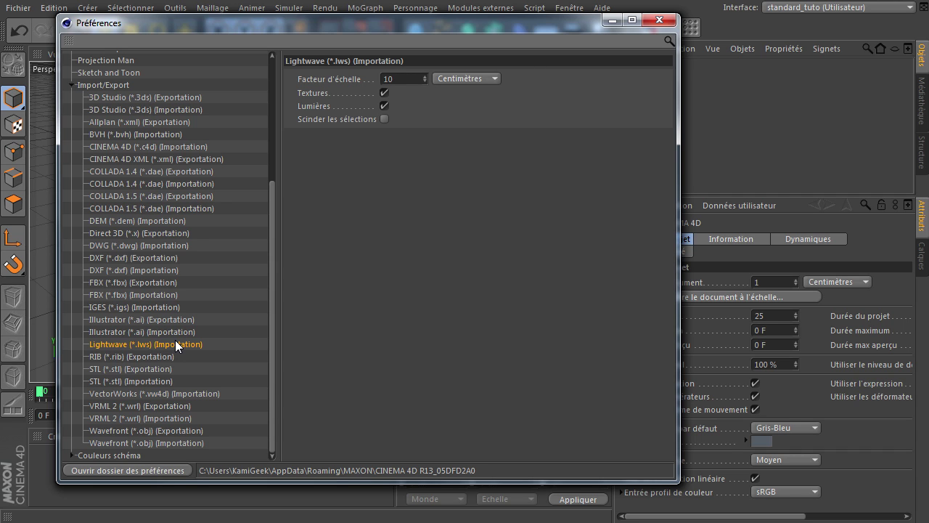
Review the remaining format settings from RIB and STL through VectorWorks to Wavefront OBJ export and import
{"action": "left_click", "coordinate": [162, 357]}
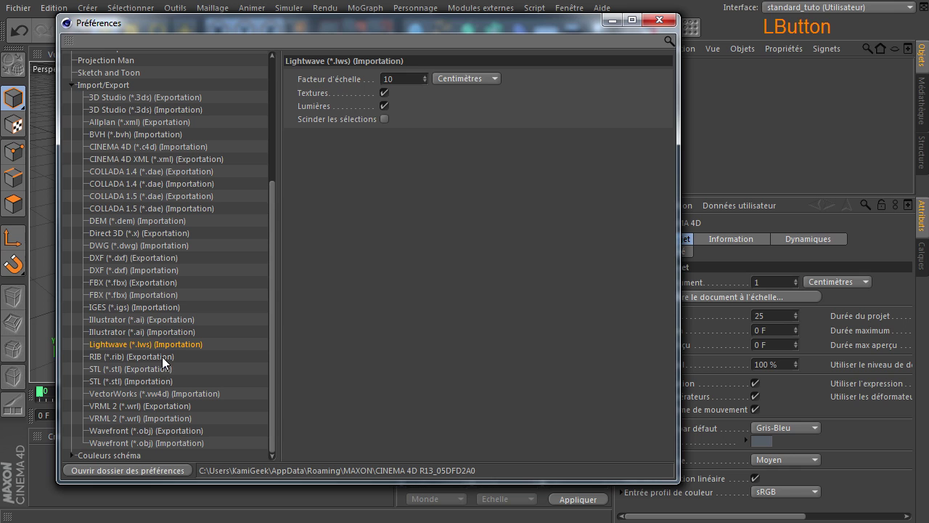
{"action": "left_click", "coordinate": [160, 369]}
{"action": "left_click", "coordinate": [170, 380]}
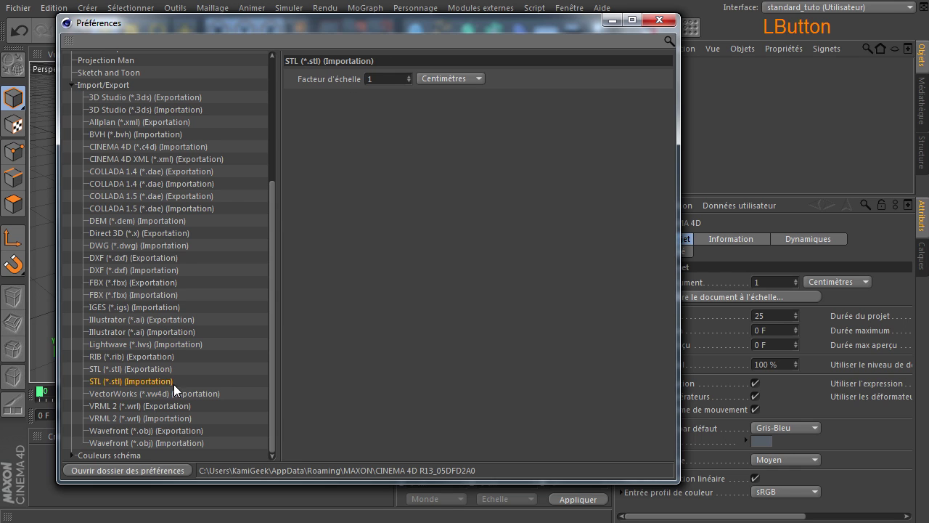
{"action": "left_click", "coordinate": [187, 394]}
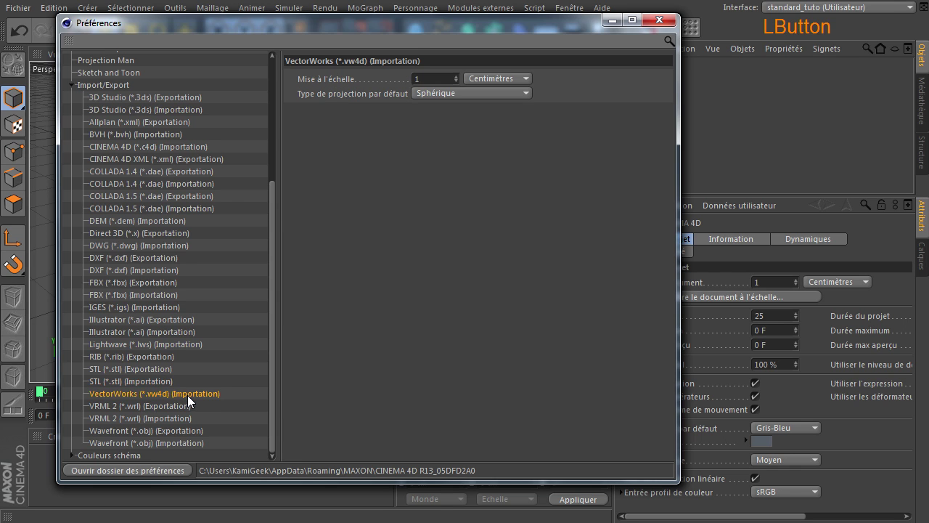
{"action": "left_click", "coordinate": [183, 432]}
{"action": "left_click", "coordinate": [144, 442]}
{"action": "left_click", "coordinate": [149, 431]}
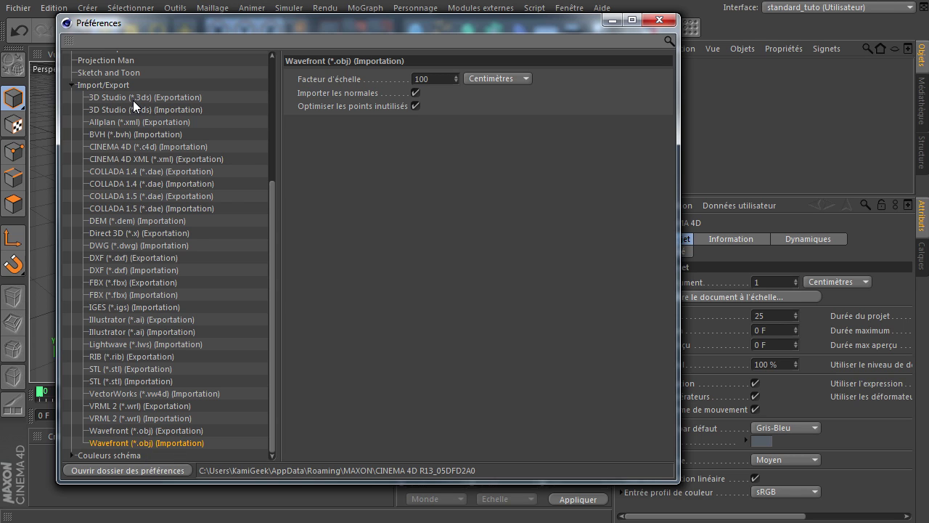
Close the preferences and switch back to the plant models page in the browser
{"action": "left_click", "coordinate": [659, 20]}
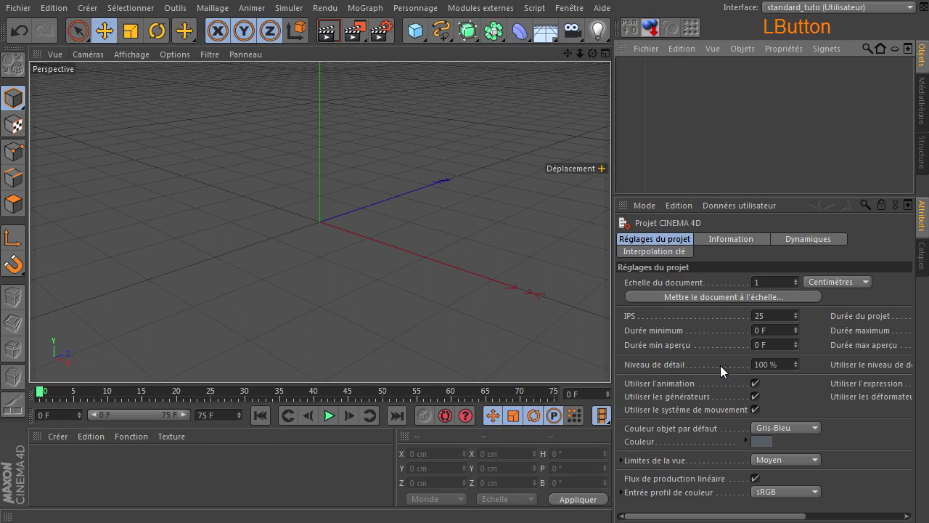
{"action": "left_click", "coordinate": [272, 520]}
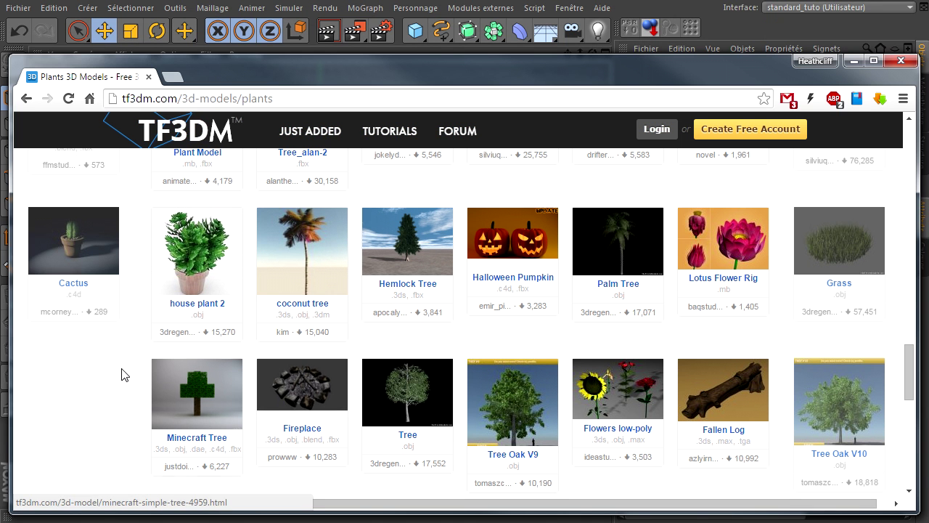
Open the Cactus model's page from the plants listing and examine its software, licence and download format details
{"action": "left_click", "coordinate": [85, 262]}
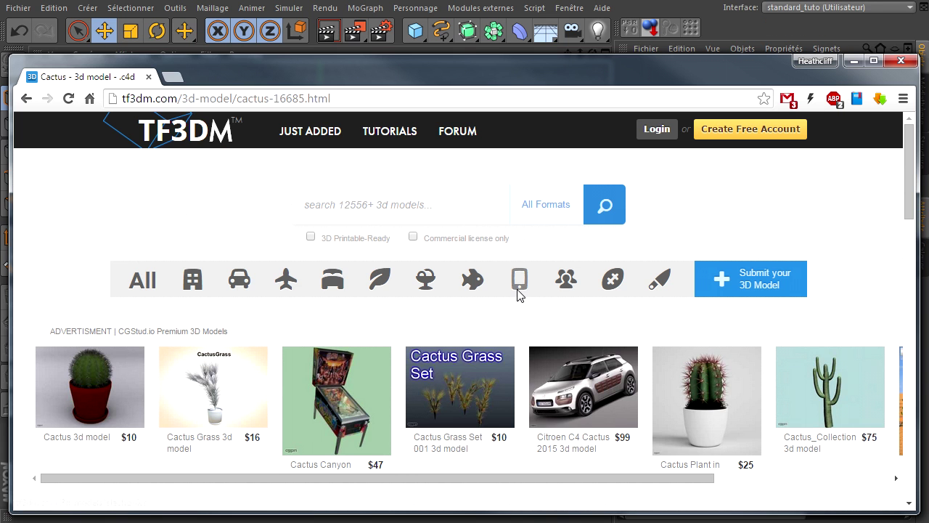
{"action": "scroll", "coordinate": [513, 311], "scroll_direction": "down", "scroll_amount": 6}
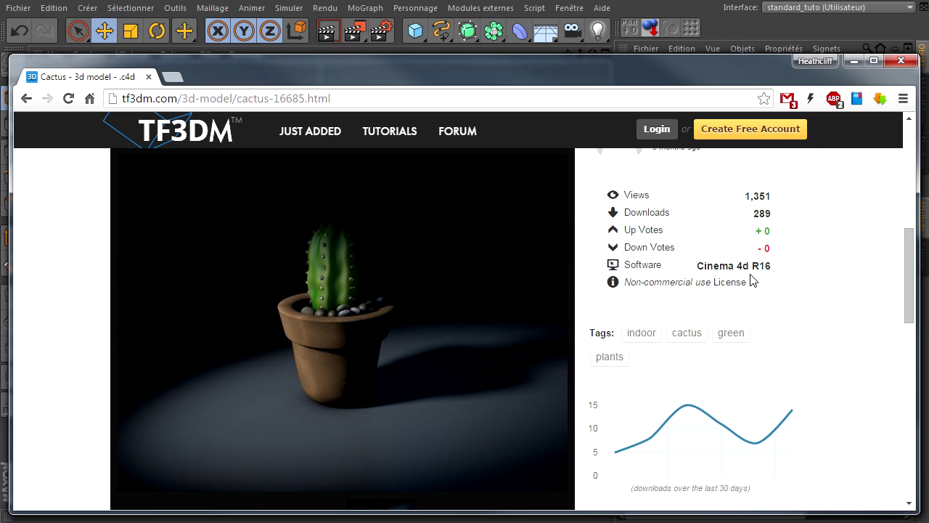
{"action": "scroll", "coordinate": [728, 293], "scroll_direction": "down", "scroll_amount": 3}
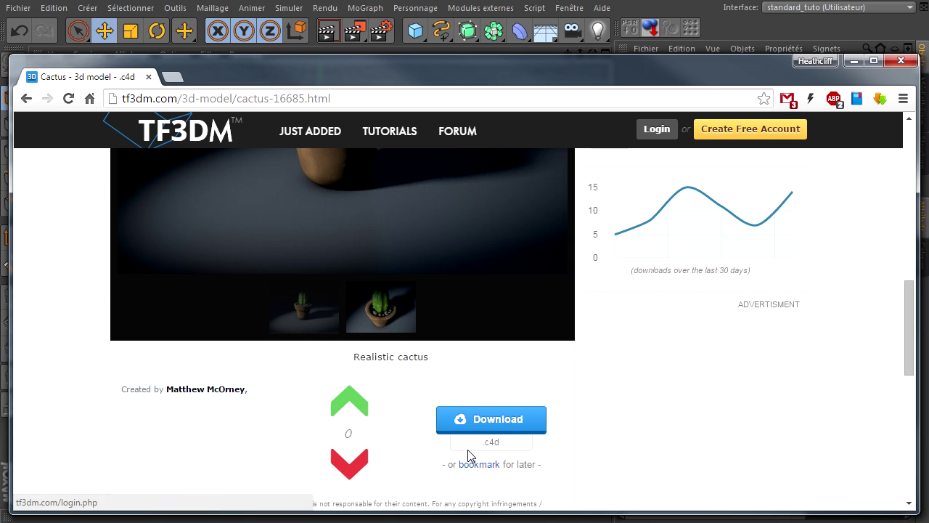
{"action": "scroll", "coordinate": [515, 445], "scroll_direction": "down", "scroll_amount": 3}
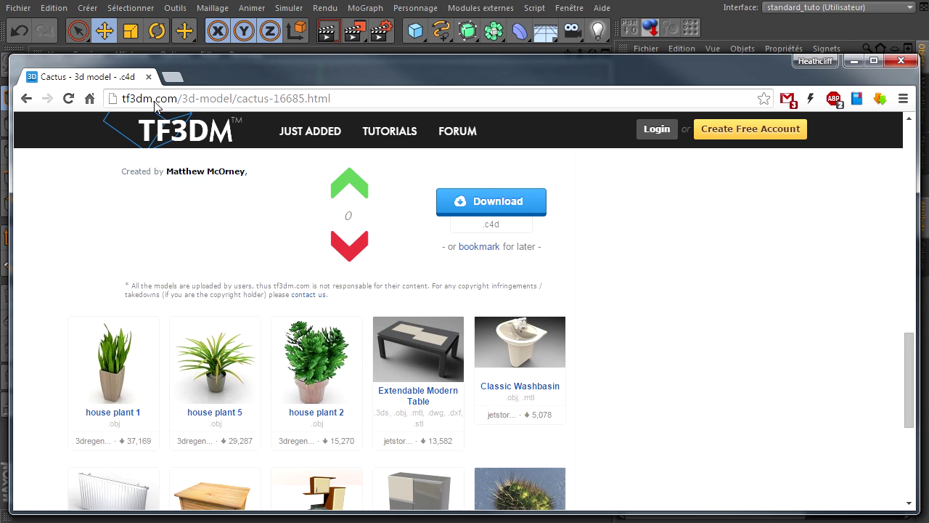
Close the browser window showing the cactus model and return to the empty Cinema 4D project
{"action": "left_click", "coordinate": [903, 66]}
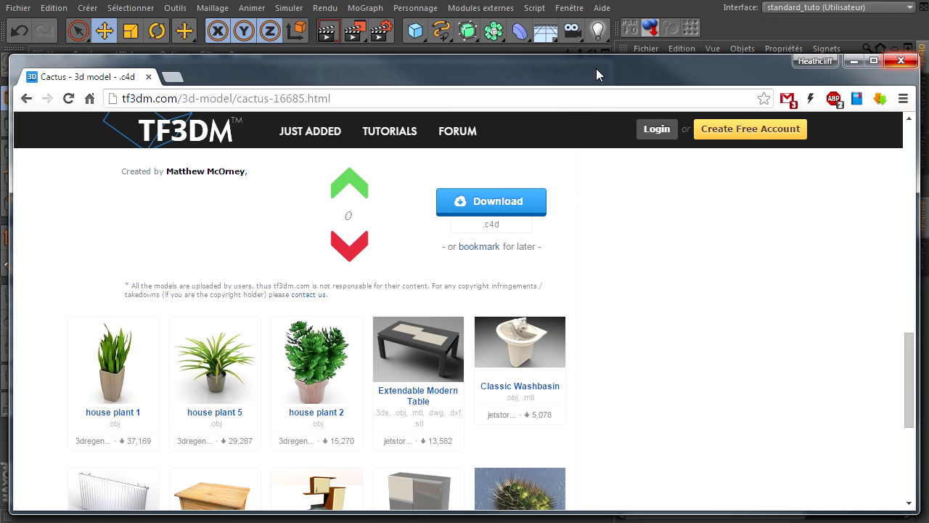
{"action": "left_click", "coordinate": [902, 64]}
{"action": "left_click", "coordinate": [902, 63]}
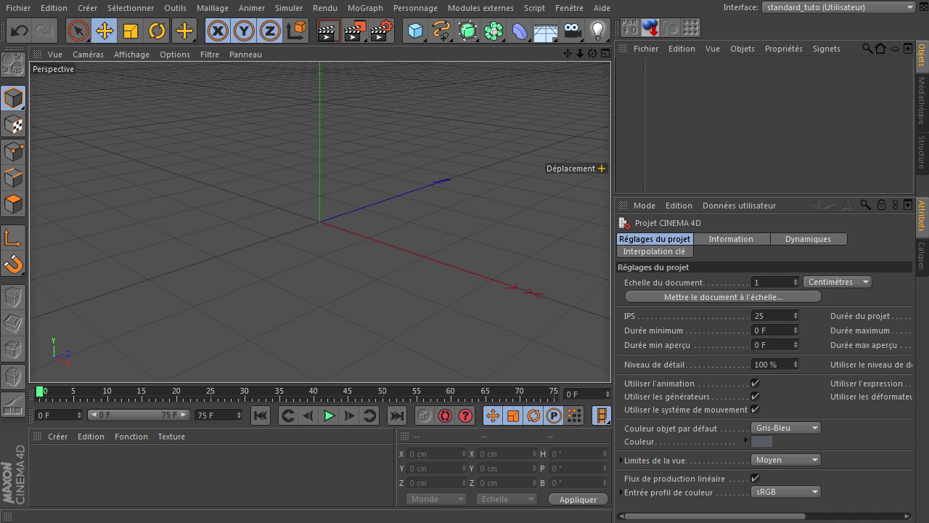
{"action": "left_click", "coordinate": [902, 62]}
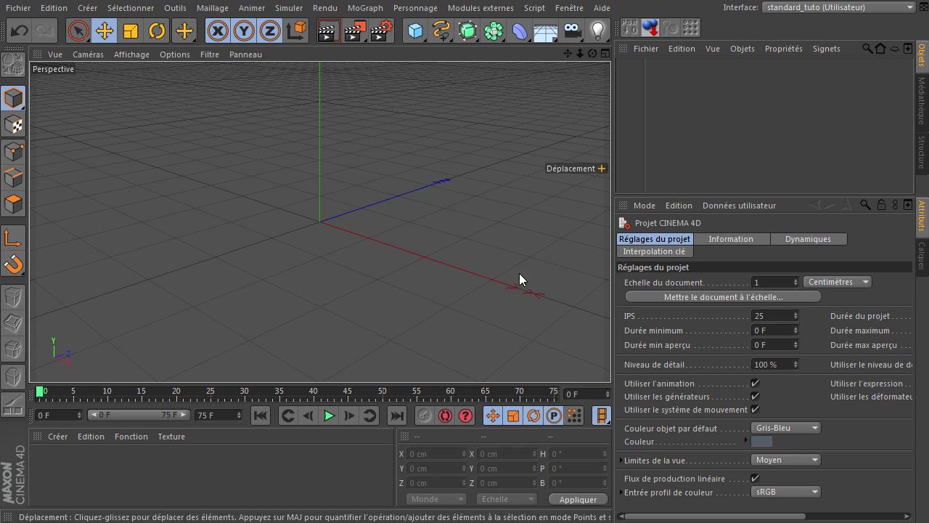
{"action": "left_click", "coordinate": [706, 118]}
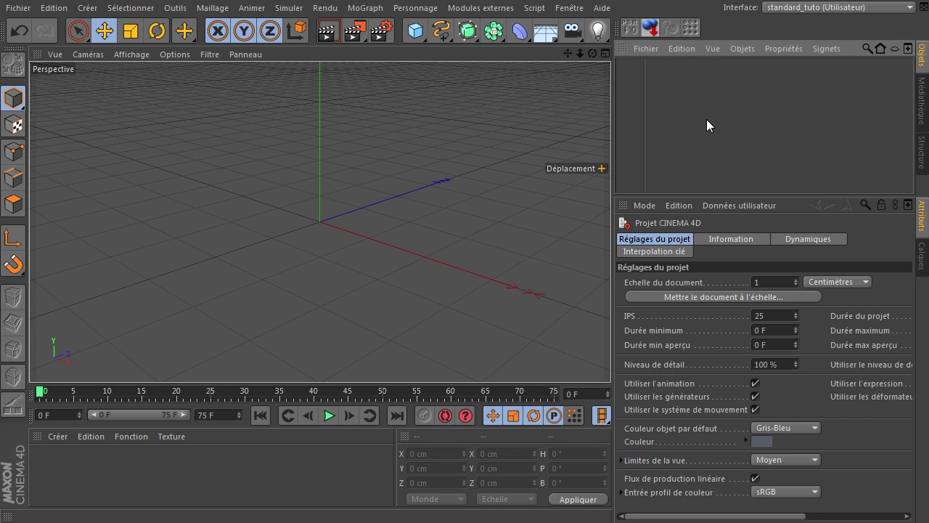
{"action": "left_click", "coordinate": [319, 222]}
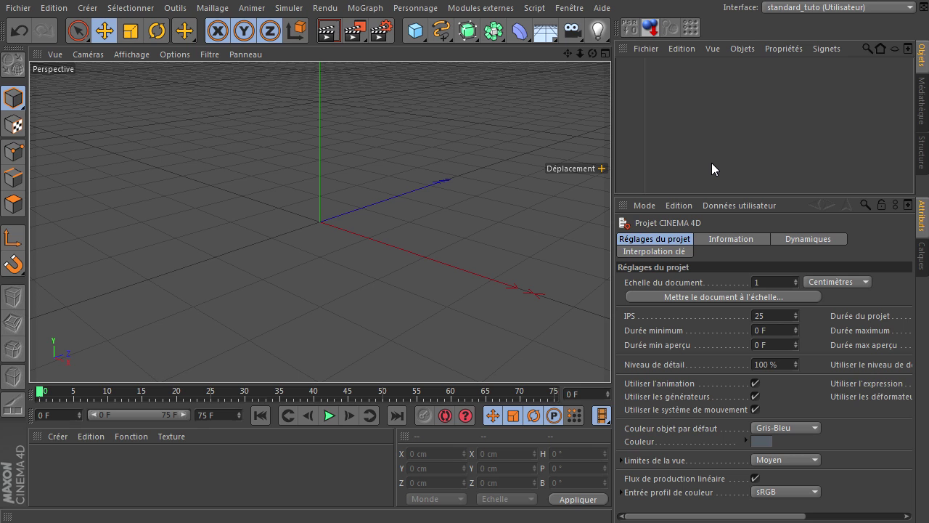
{"action": "left_click", "coordinate": [778, 139]}
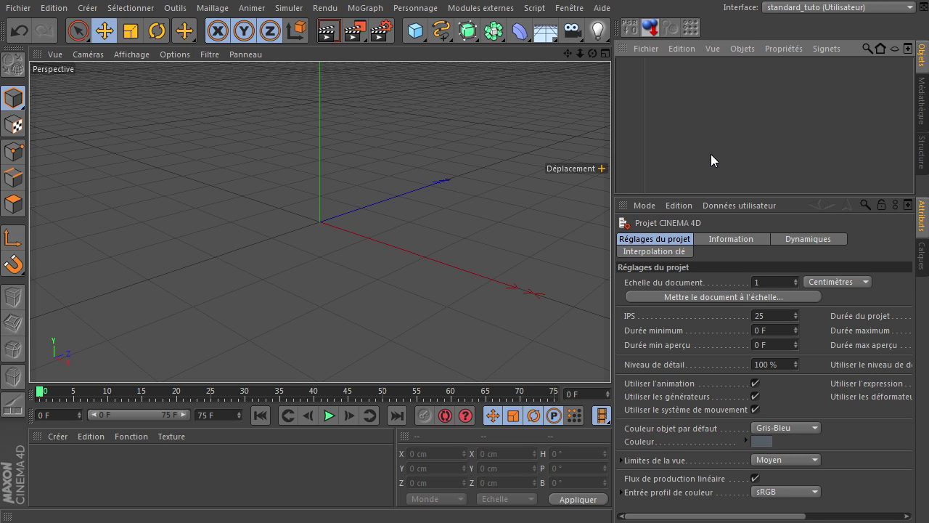
{"action": "left_click", "coordinate": [319, 221]}
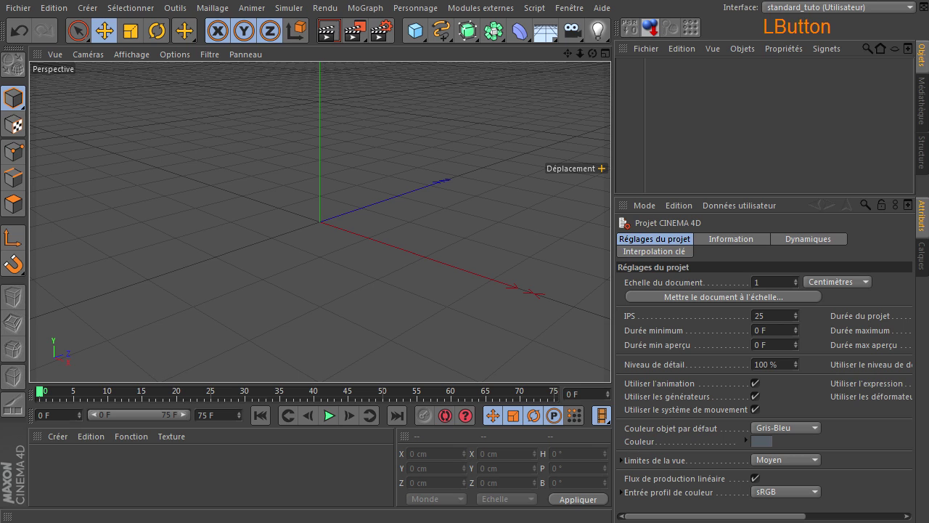
{"action": "left_click", "coordinate": [319, 222]}
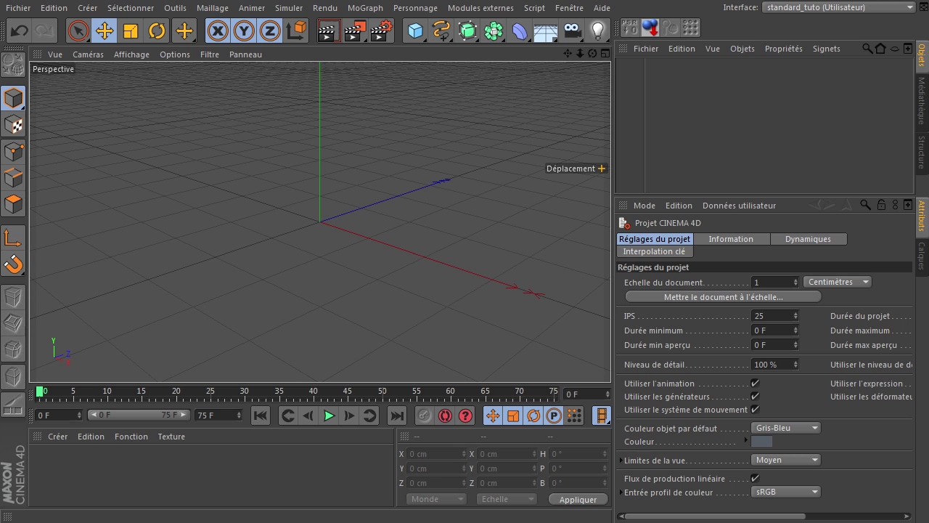
{"action": "left_click", "coordinate": [319, 222]}
{"action": "left_click", "coordinate": [821, 146]}
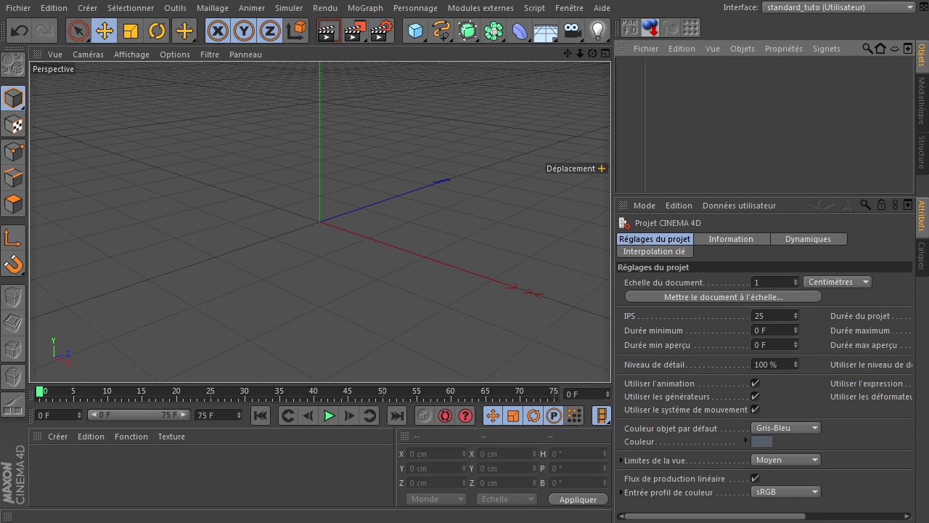
{"action": "left_click", "coordinate": [415, 30]}
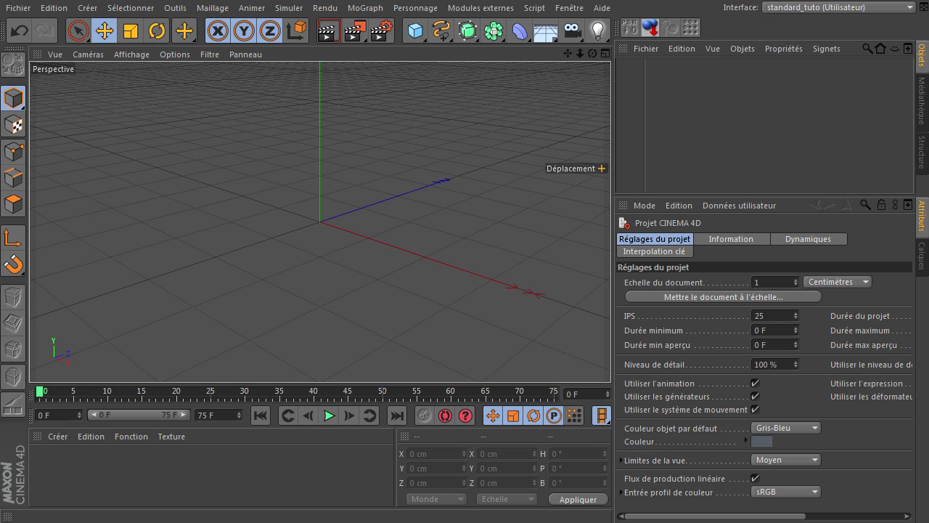